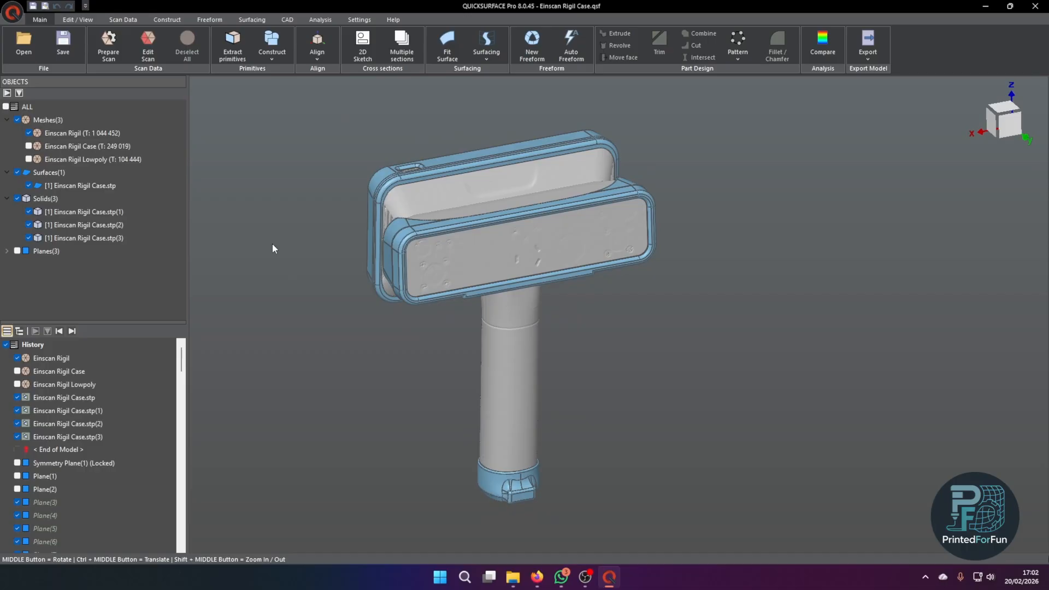
pyautogui.moveTo(327, 243); pyautogui.dragTo(500, 234, button='middle')
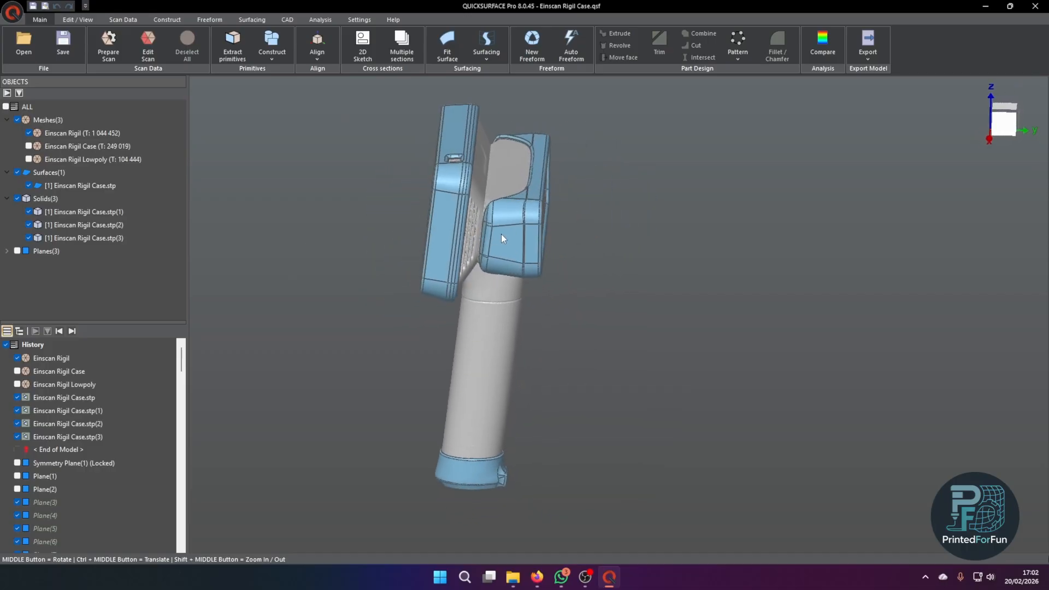
pyautogui.click(500, 234)
pyautogui.click(442, 231)
pyautogui.click(369, 275)
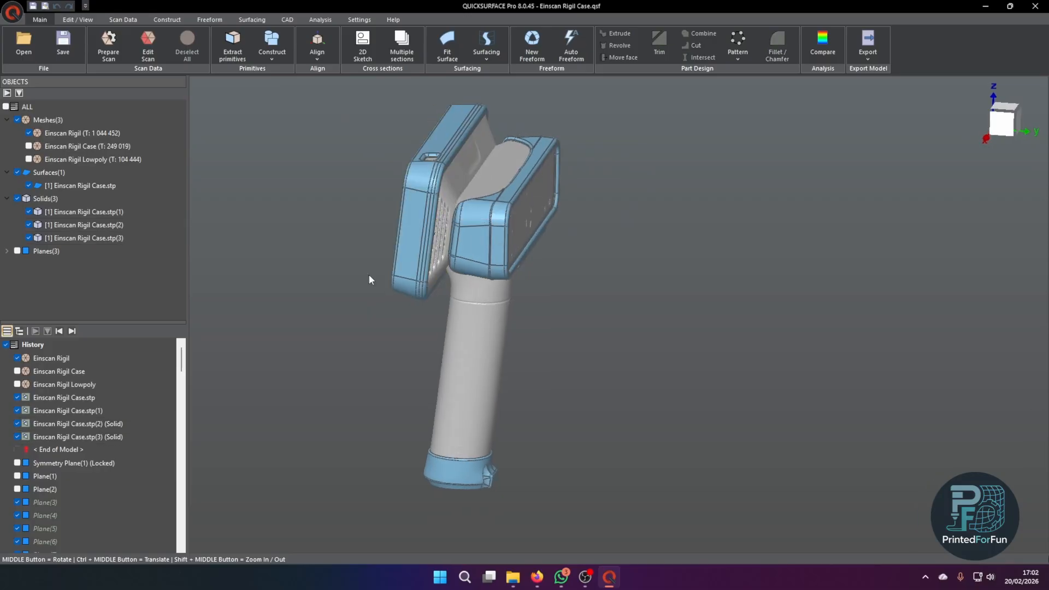
pyautogui.scroll(1, 434, 262)
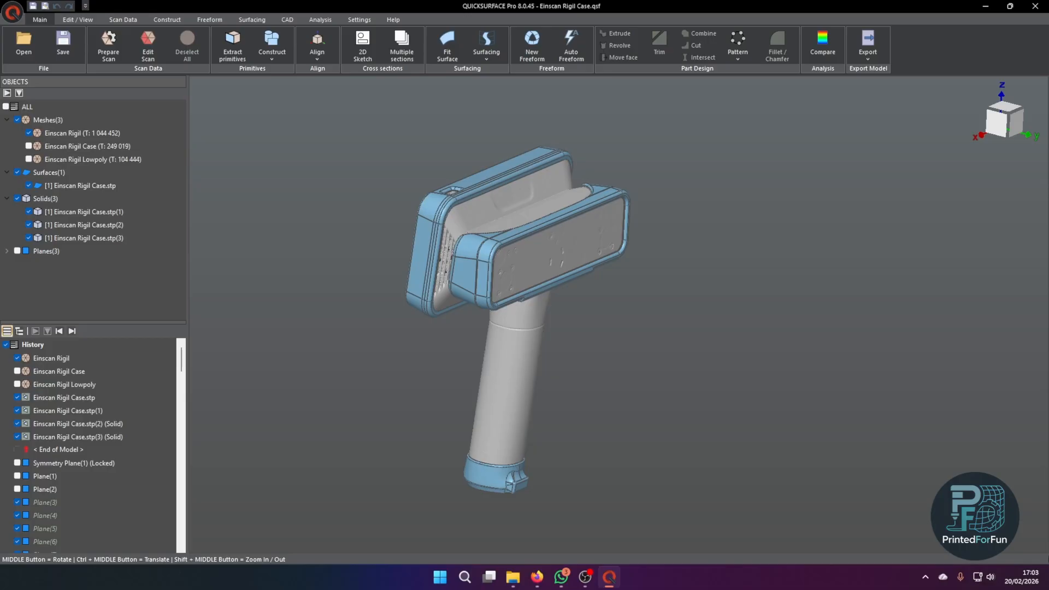
# Step: Delete the three solids Einscan Rigil Case.stp(1), Einscan Rigil Case.stp(2) and Einscan Rigil Case.stp(3)
pyautogui.click(82, 212)
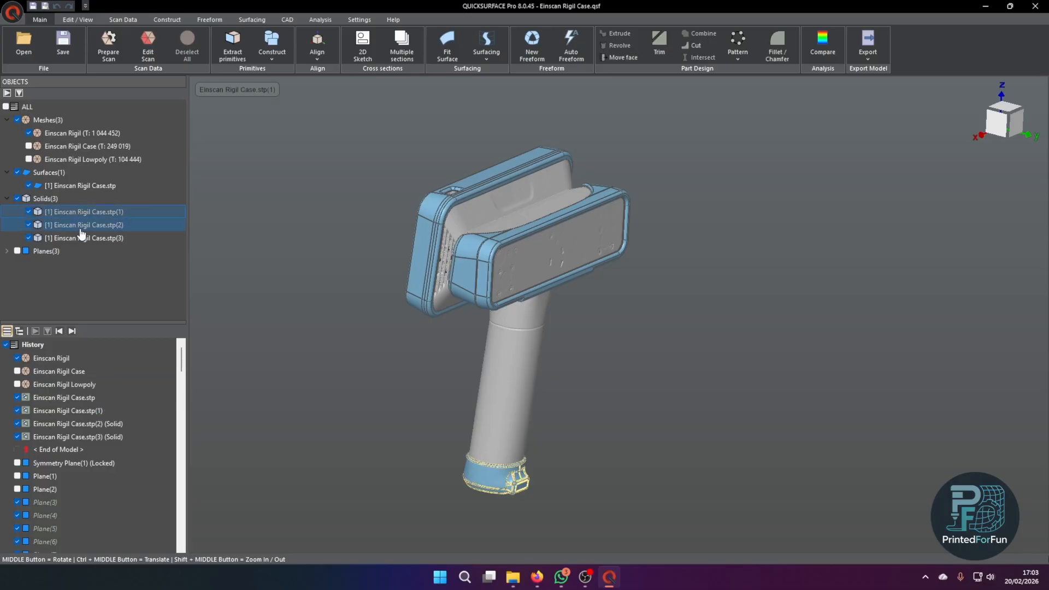
pyautogui.keyDown('shift'); pyautogui.click(81, 238); pyautogui.keyUp('shift')
pyautogui.press('Delete')
pyautogui.press('Return')
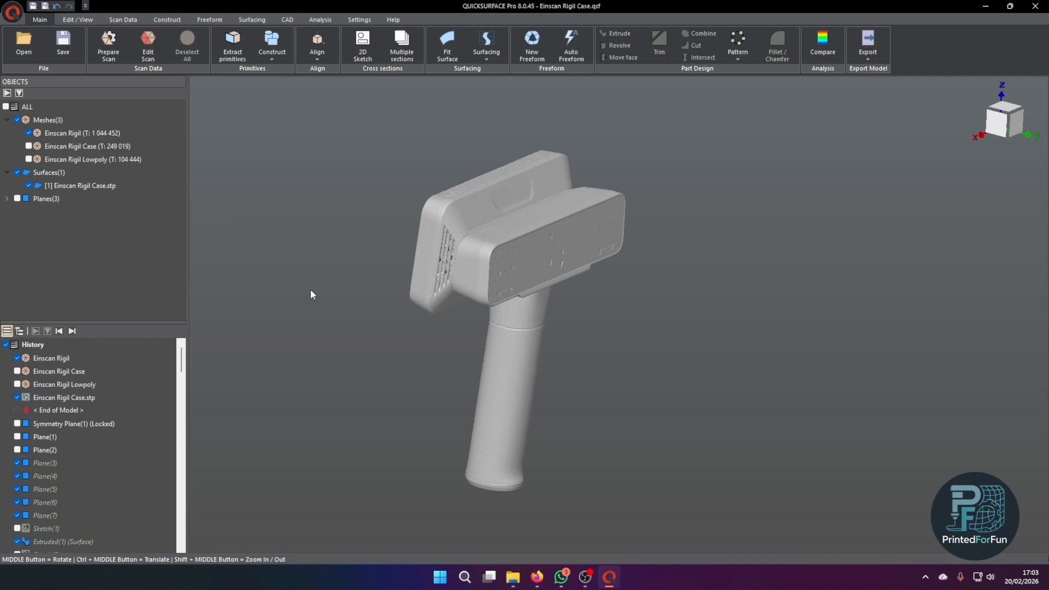
# Step: Delete the remaining imported surface Einscan Rigil Case.stp from the model
pyautogui.moveTo(294, 254); pyautogui.dragTo(335, 253, button='middle')
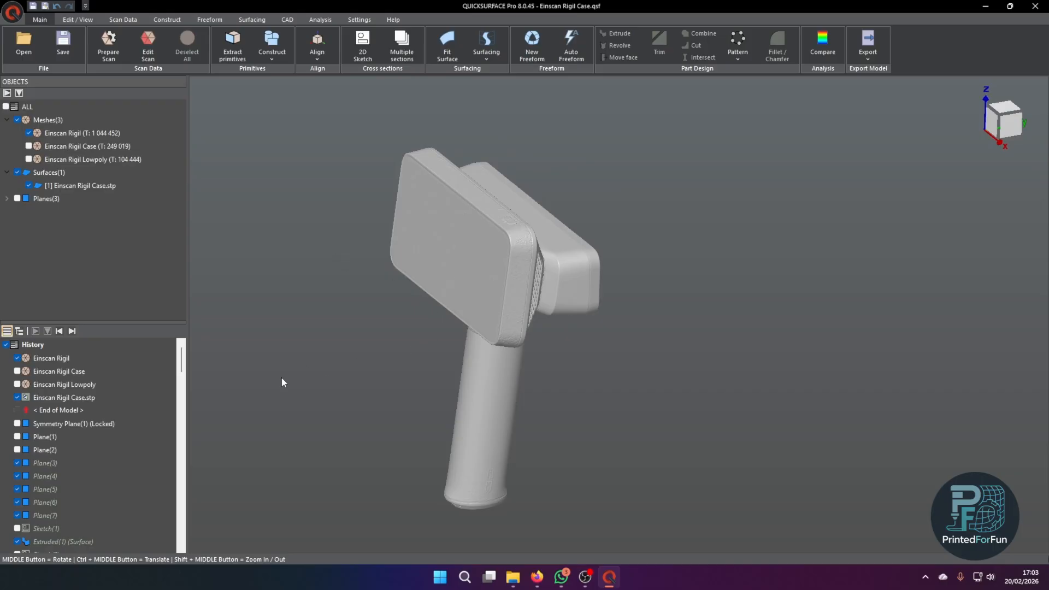
pyautogui.moveTo(265, 247); pyautogui.dragTo(241, 220, button='middle')
pyautogui.scroll(-9, 78, 395)
pyautogui.scroll(9, 69, 387)
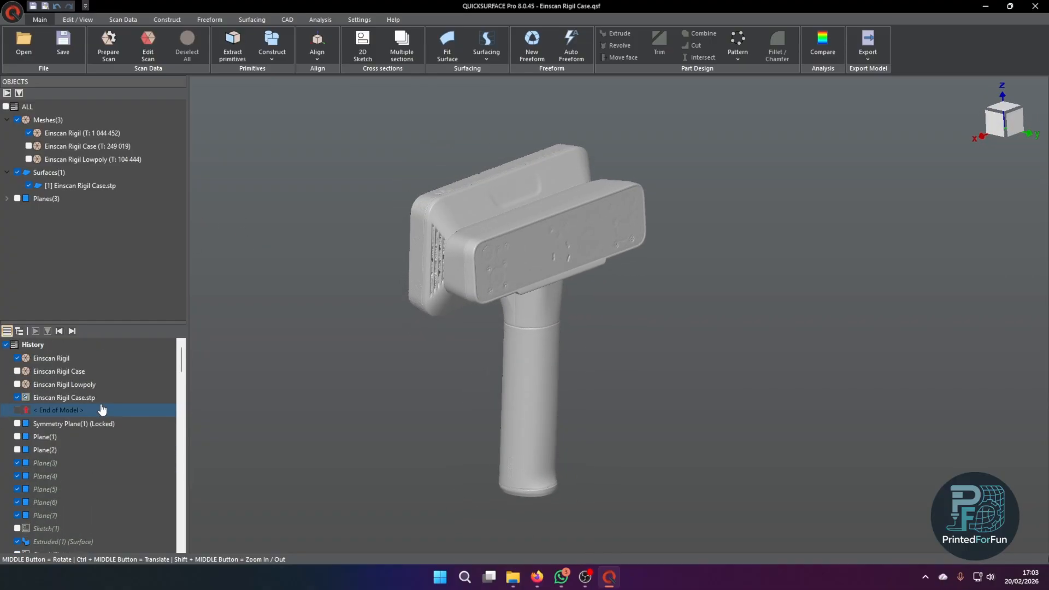
pyautogui.click(73, 398)
pyautogui.press('Delete')
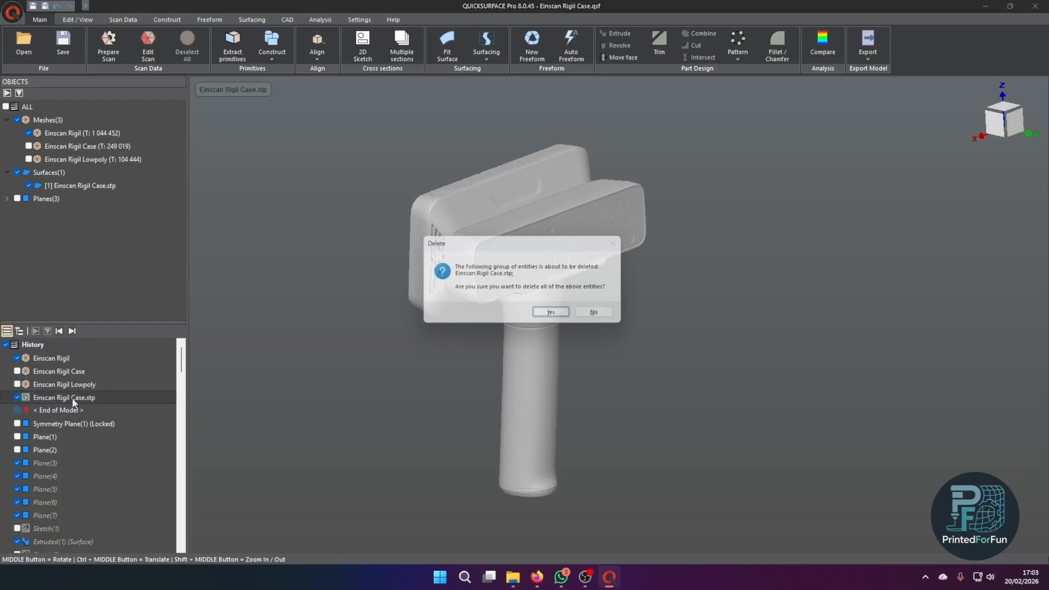
pyautogui.press('Return')
# Step: Compare the Einscan Rigil Lowpoly mesh with the full Einscan Rigil mesh by toggling their visibility, leaving only the full mesh displayed
pyautogui.moveTo(517, 359); pyautogui.dragTo(488, 129, button='middle')
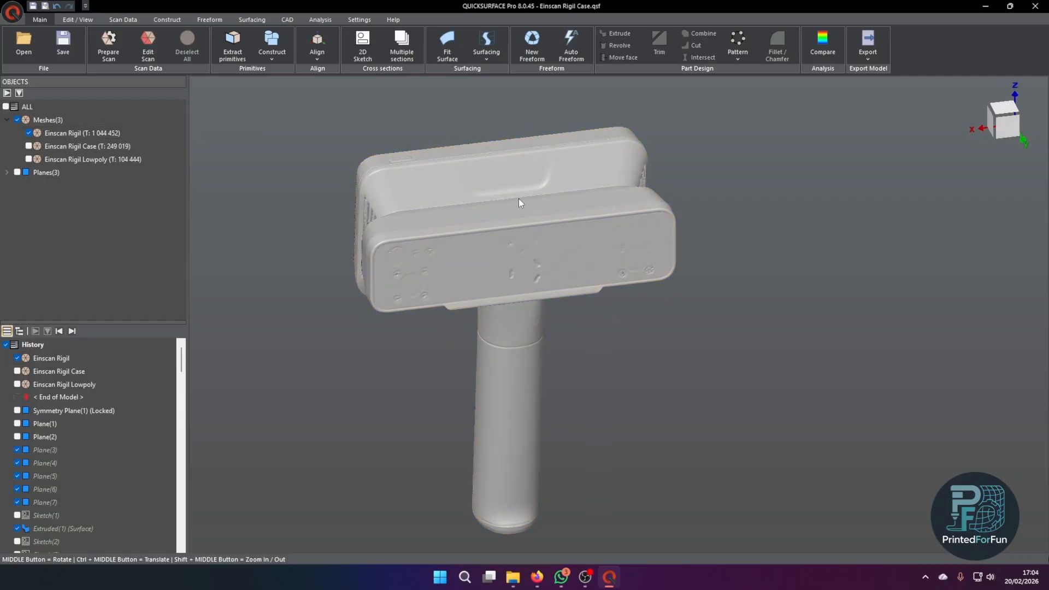
pyautogui.click(28, 159)
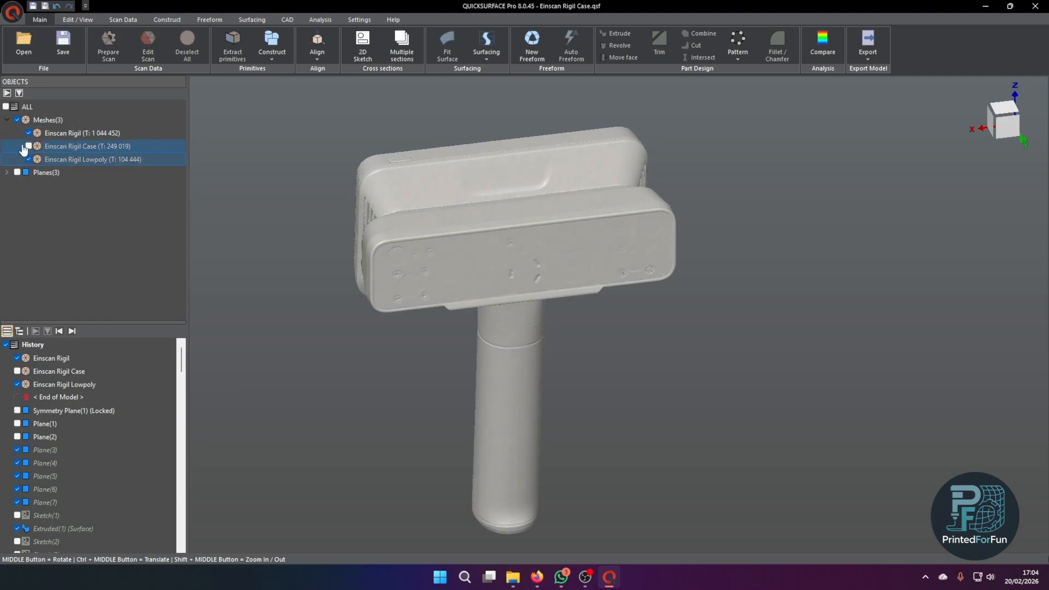
pyautogui.click(29, 133)
pyautogui.click(29, 133)
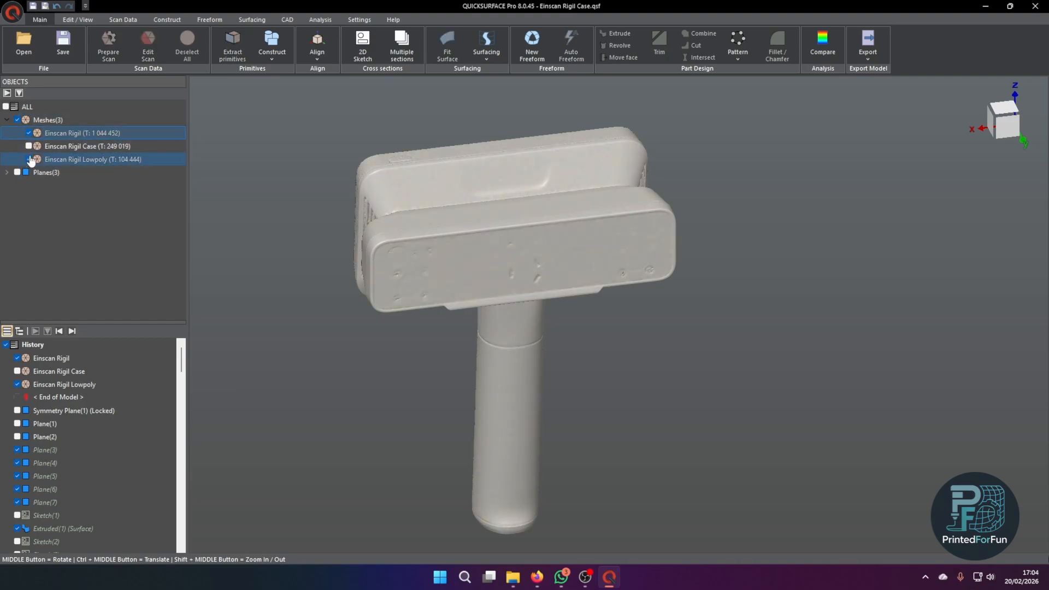
pyautogui.click(29, 159)
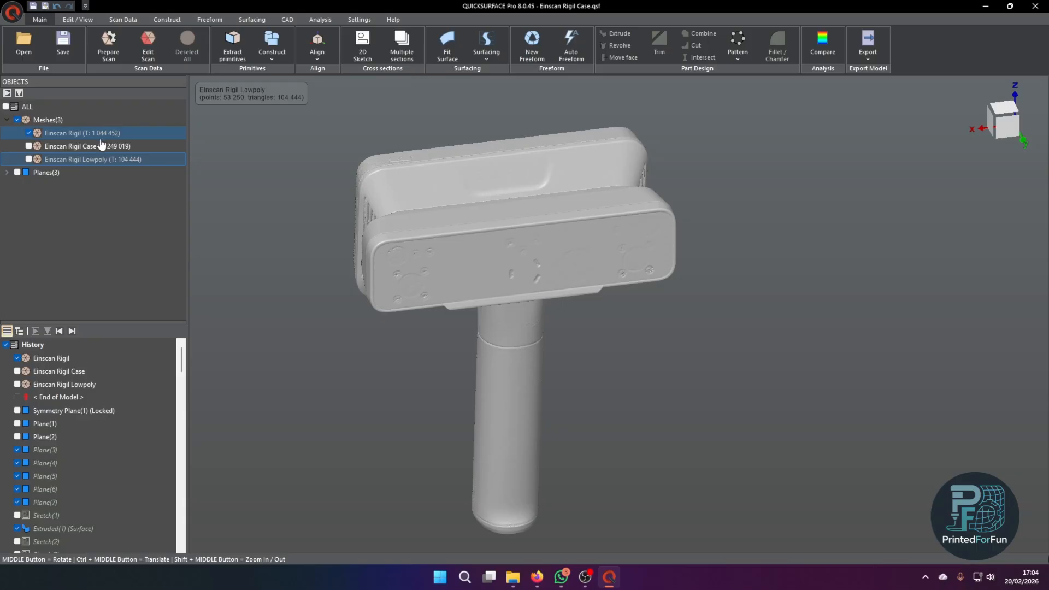
# Step: Duplicate the full-resolution Einscan Rigil mesh
pyautogui.click(60, 133)
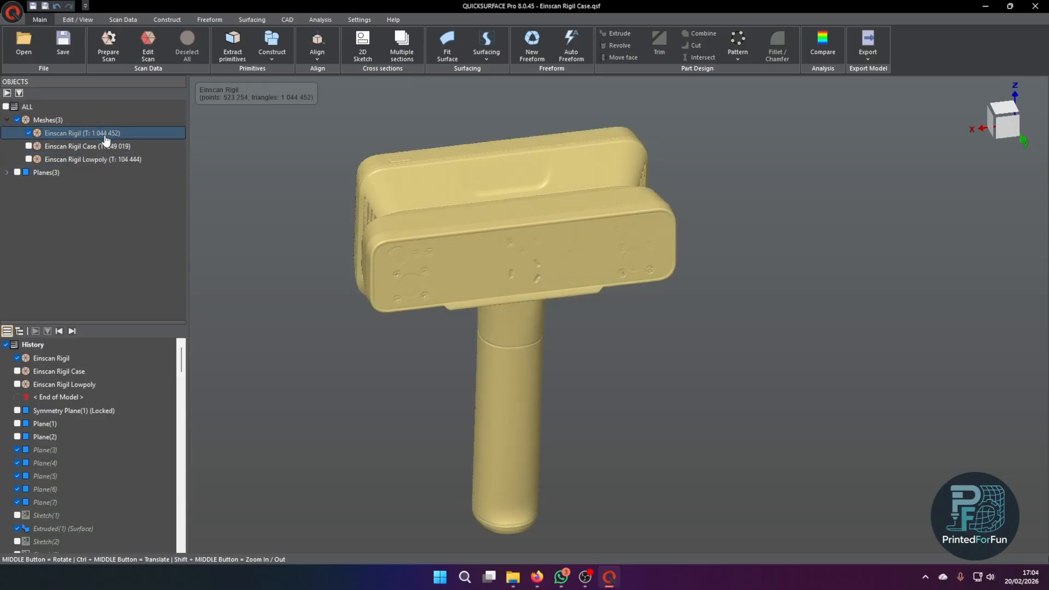
pyautogui.rightClick(92, 137)
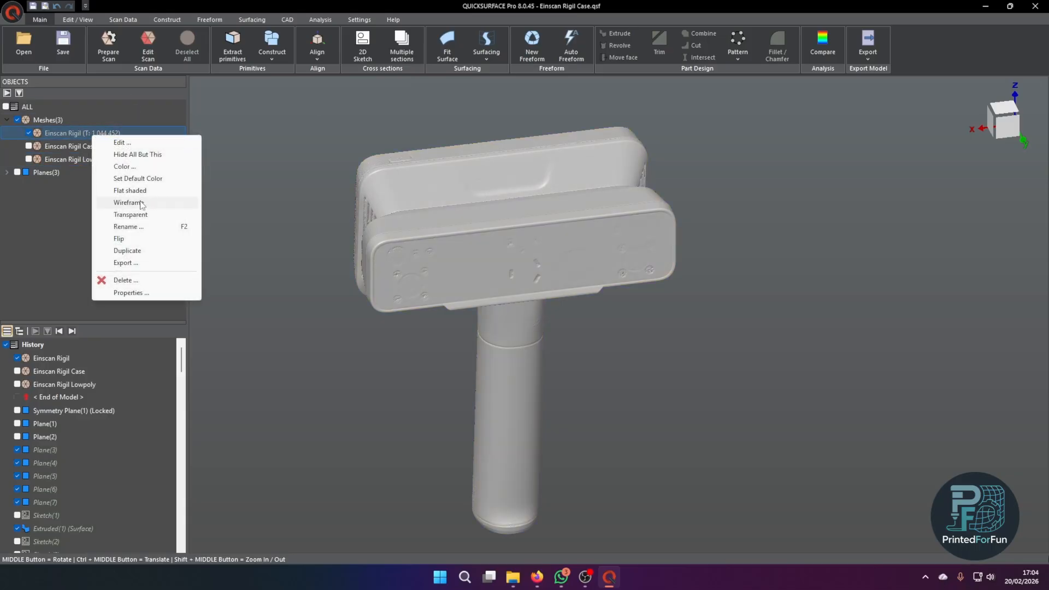
pyautogui.click(148, 250)
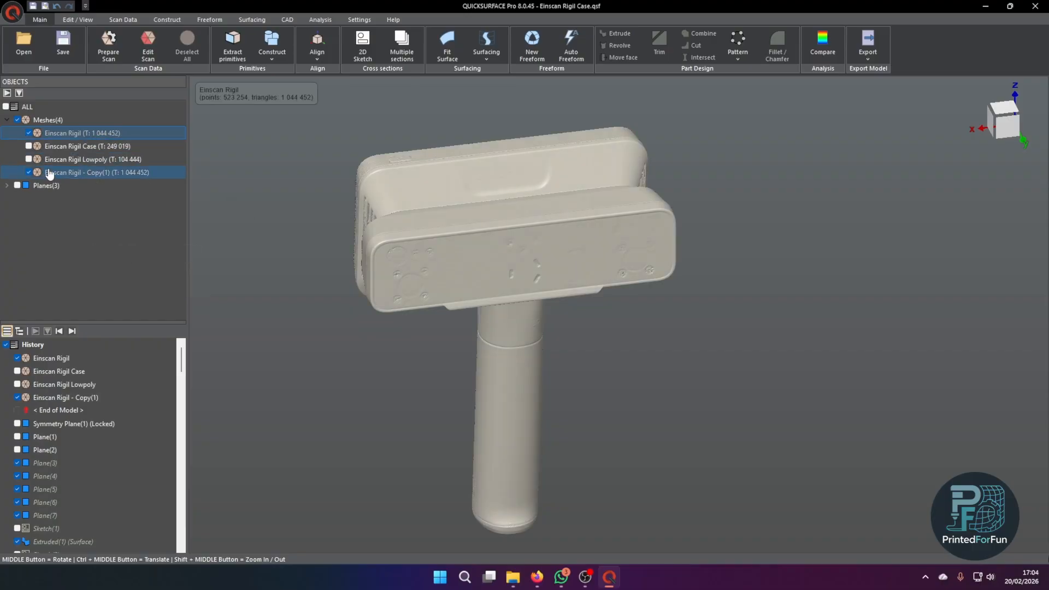
# Step: Preview a polygon reduction of the duplicated Einscan Rigil mesh down to 25 % of its triangles, and leave the command without accepting it
pyautogui.click(117, 21)
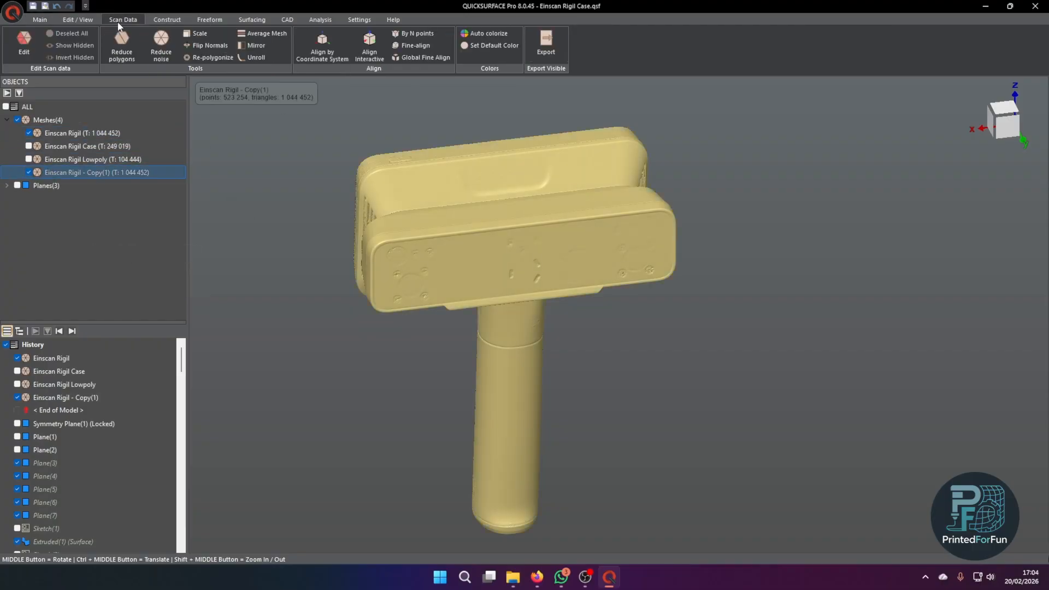
pyautogui.click(154, 38)
pyautogui.press('Escape')
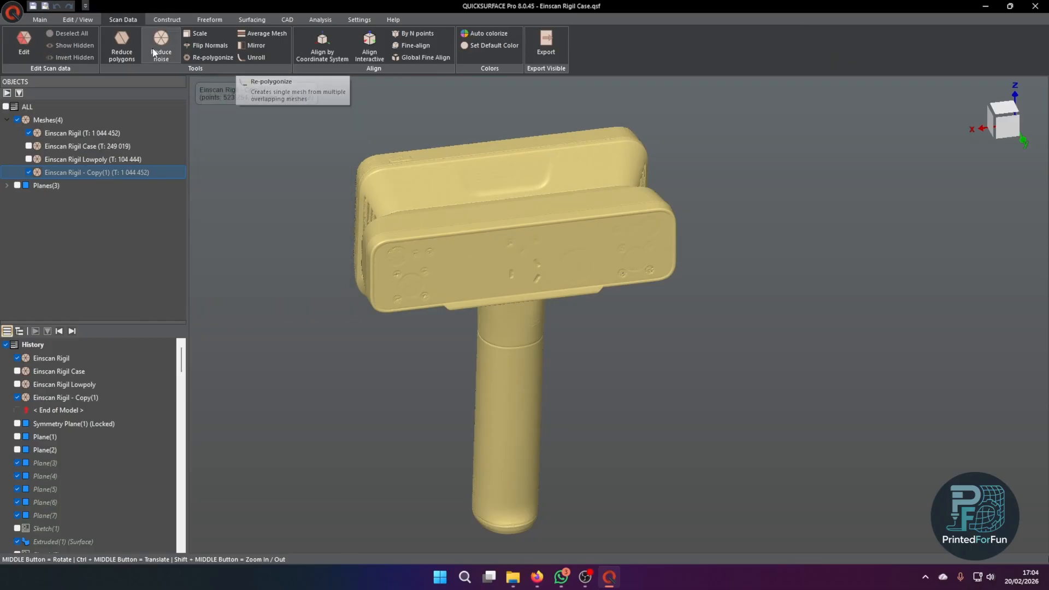
pyautogui.click(122, 41)
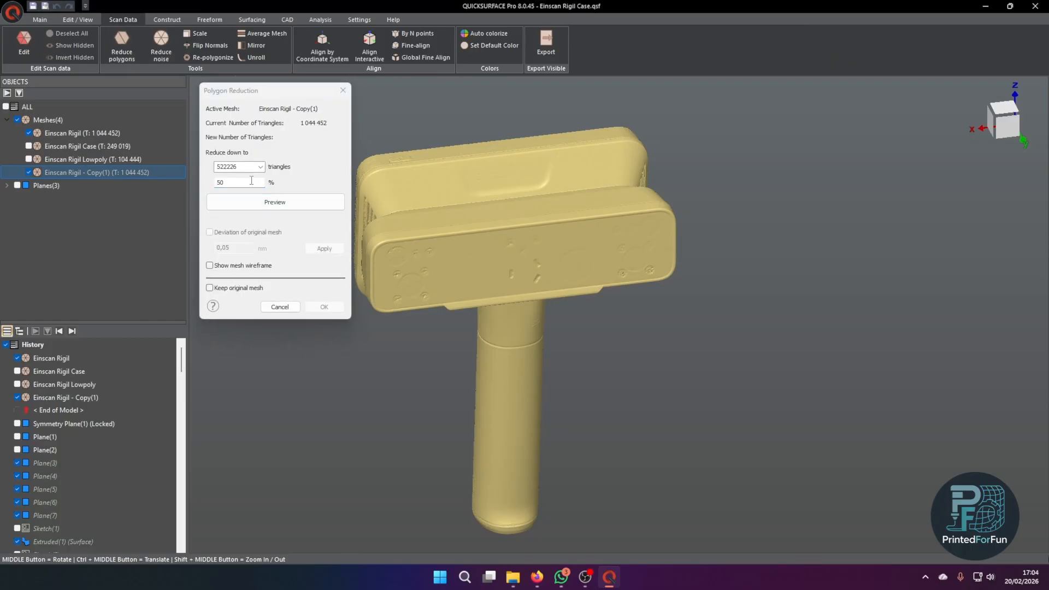
pyautogui.write('25')
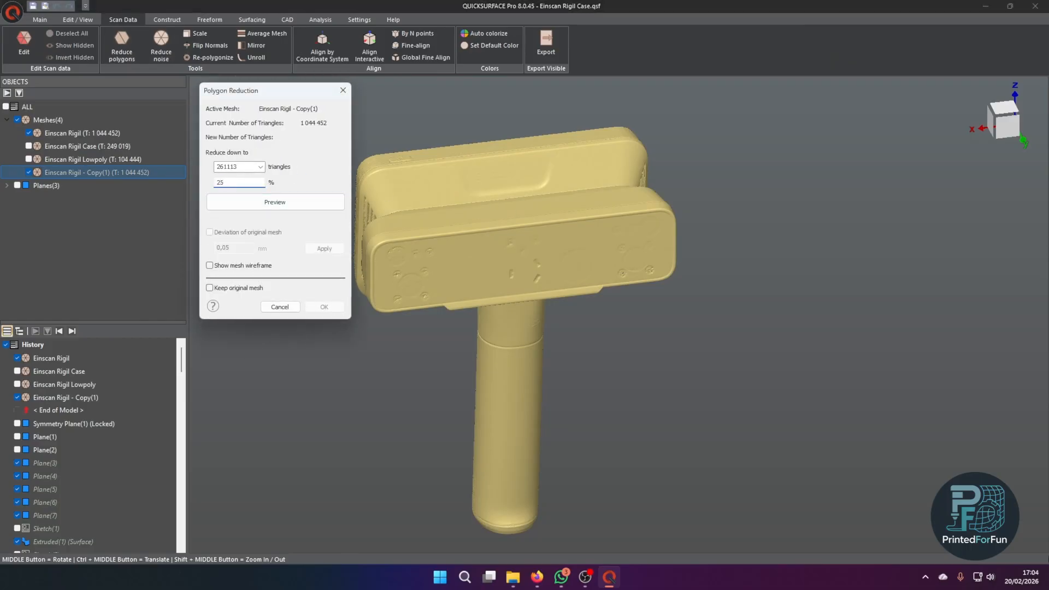
pyautogui.click(241, 199)
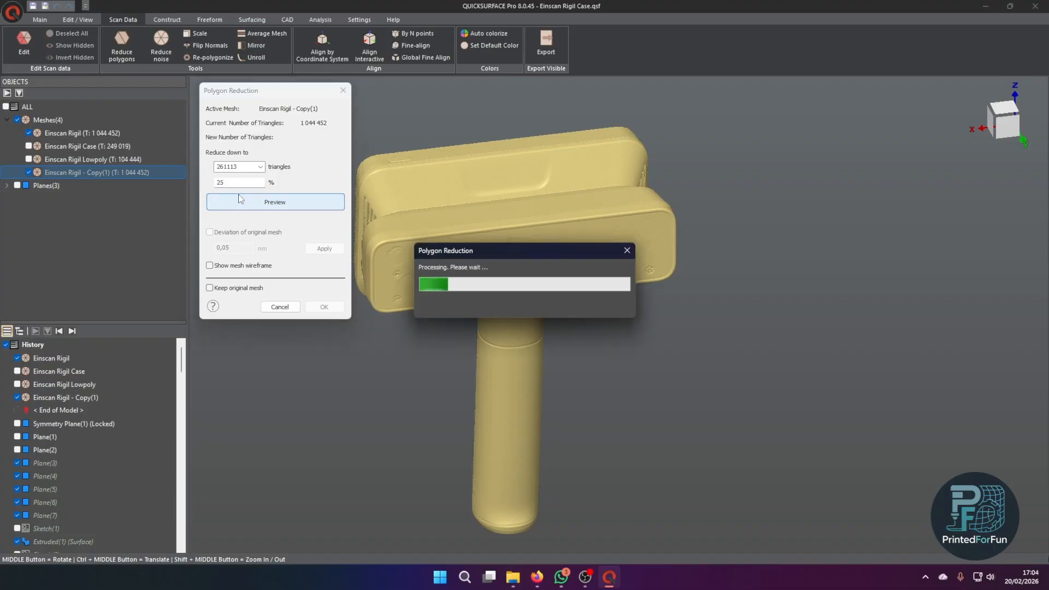
pyautogui.moveTo(394, 224)
pyautogui.mouseDown(button='middle')
pyautogui.moveTo(464, 215)
pyautogui.moveTo(201, 175)
pyautogui.mouseUp(button='middle')
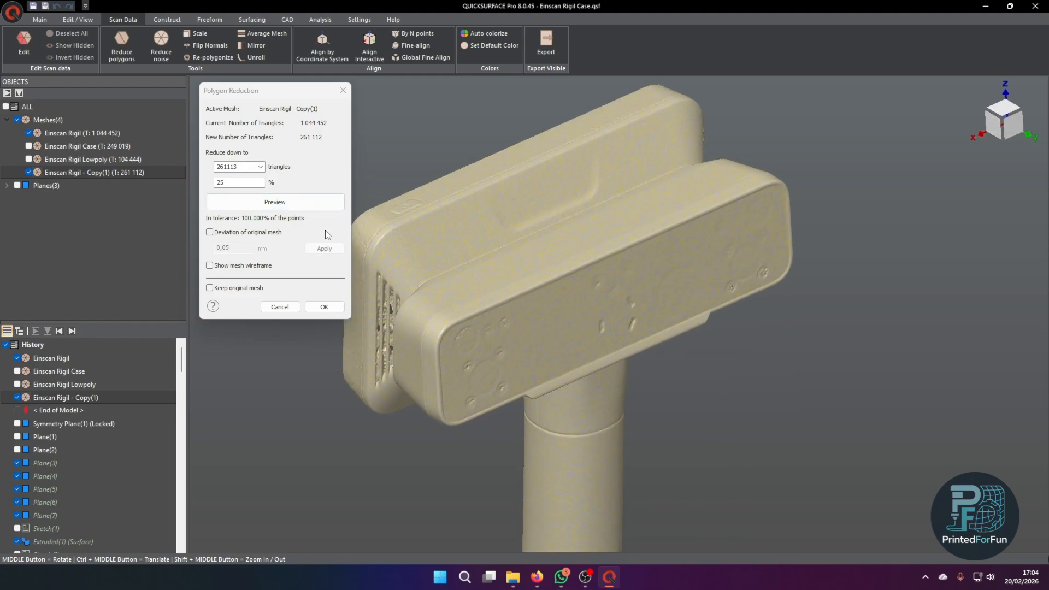
pyautogui.click(241, 218)
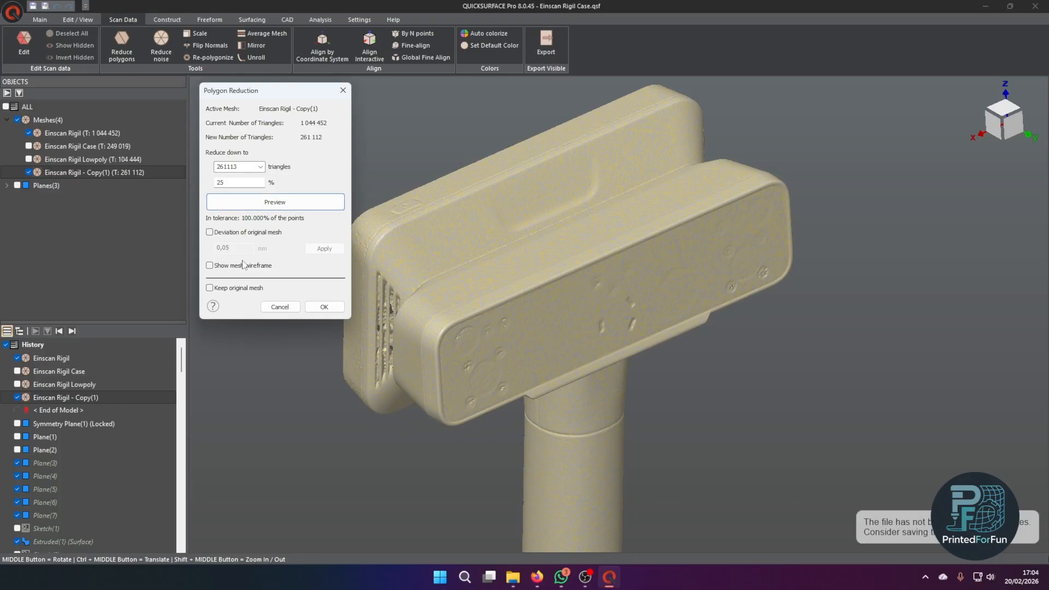
pyautogui.click(344, 90)
# Step: Delete the duplicated mesh Einscan Rigil - Copy(1)
pyautogui.click(56, 173)
pyautogui.press('Delete')
pyautogui.press('Return')
# Step: Show the Einscan Rigil Case mesh, examine how the scanner sits in its compartment, and hide the case mesh again
pyautogui.moveTo(328, 197); pyautogui.dragTo(470, 201, button='middle')
pyautogui.scroll(-3, 591, 140)
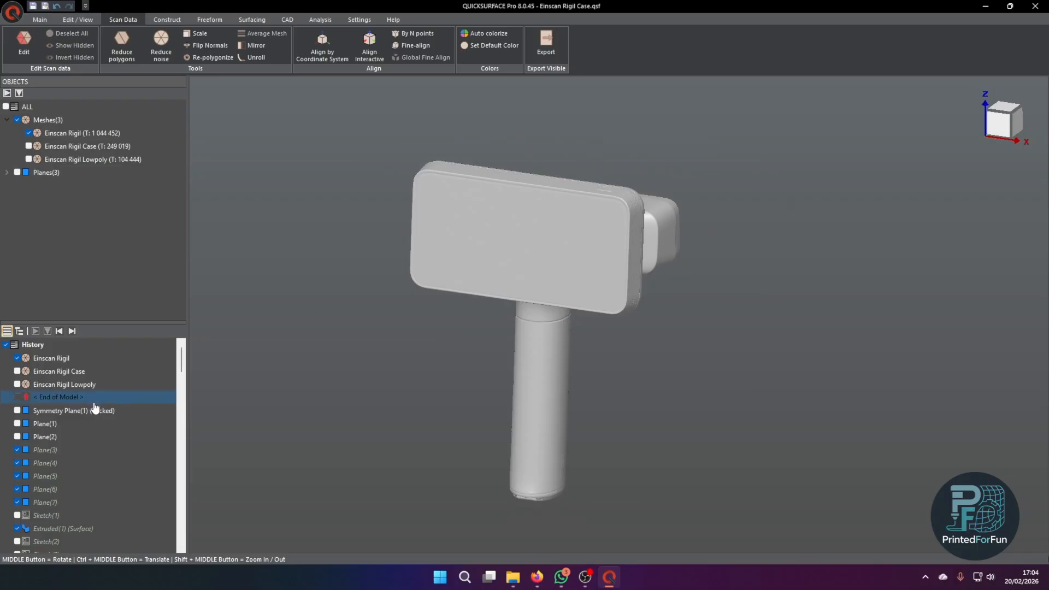
pyautogui.click(61, 344)
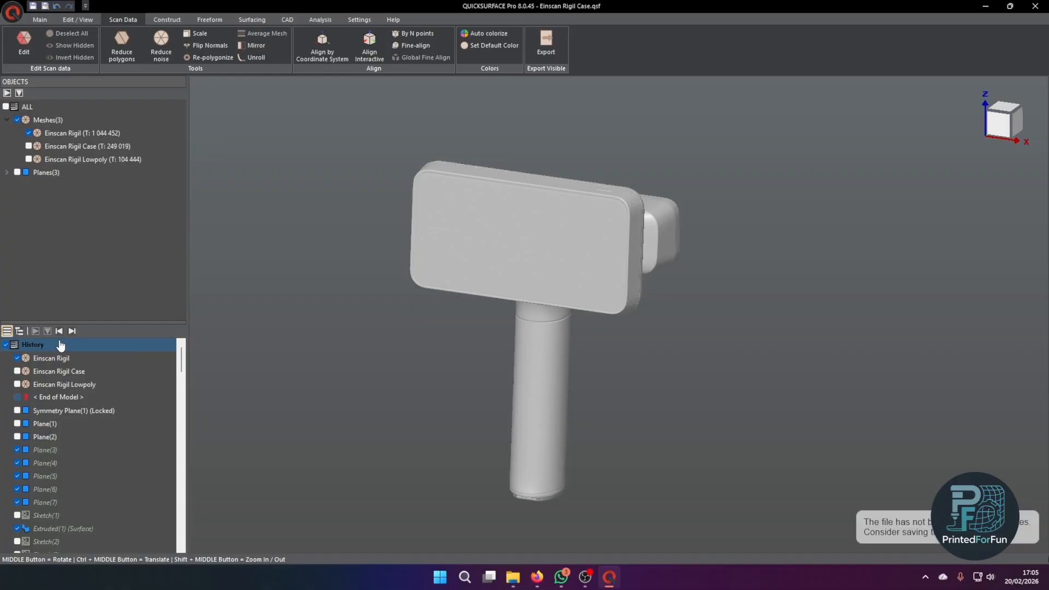
pyautogui.click(16, 372)
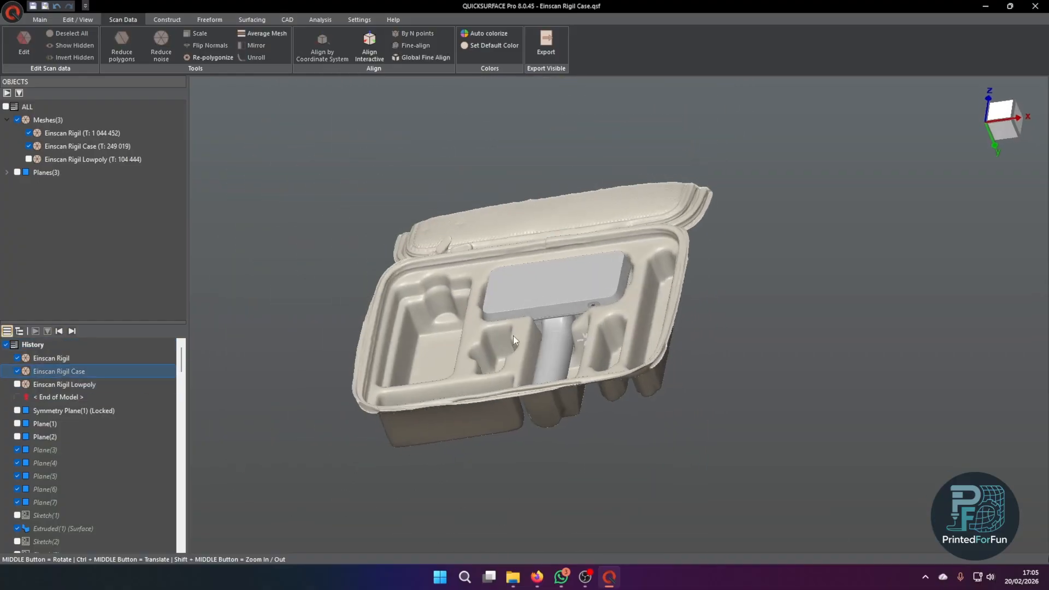
pyautogui.click(442, 340)
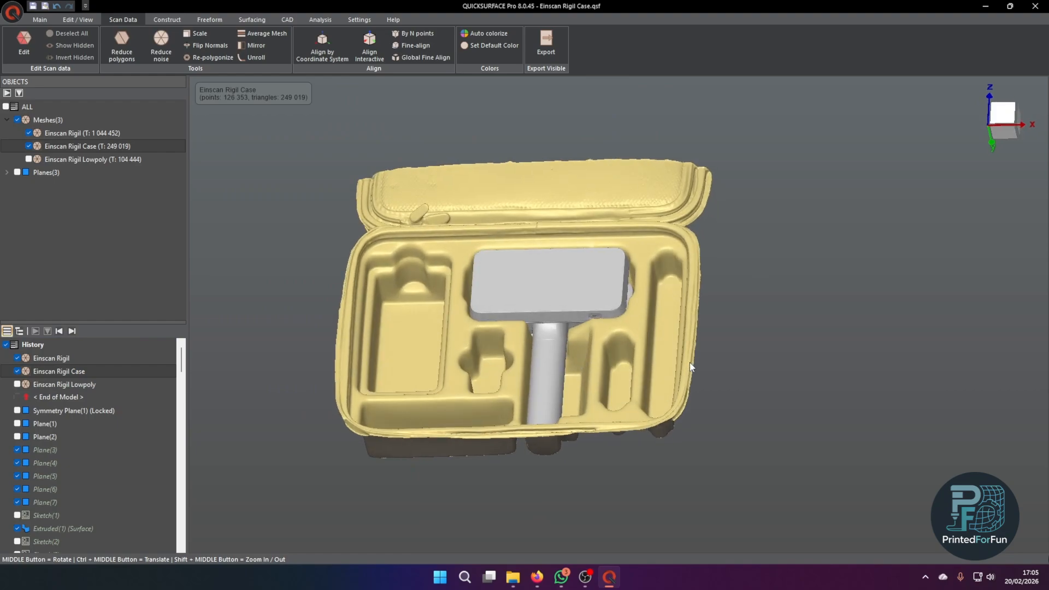
pyautogui.scroll(-5, 634, 365)
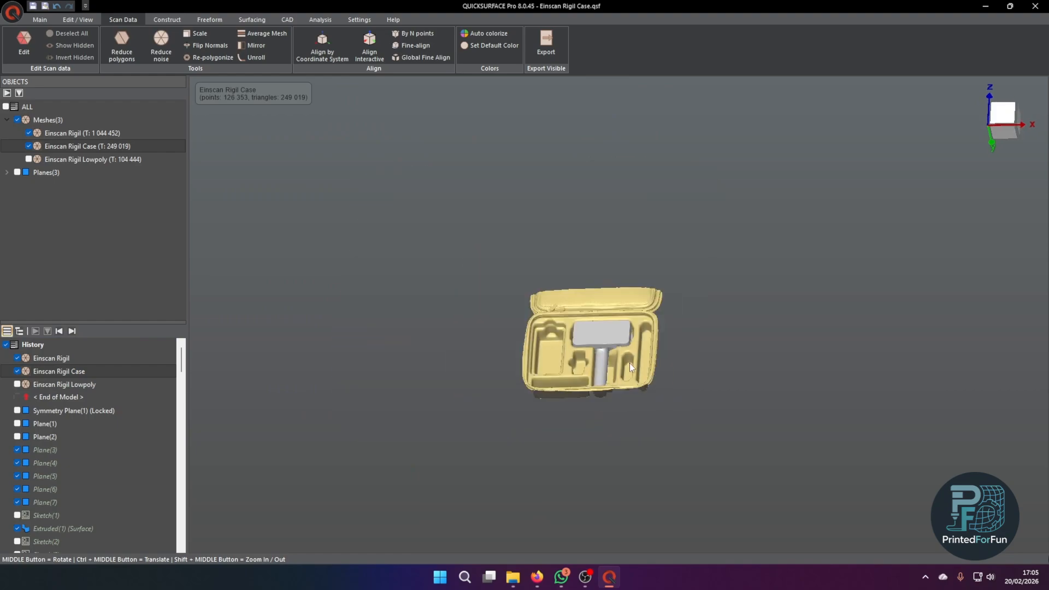
pyautogui.scroll(6, 626, 361)
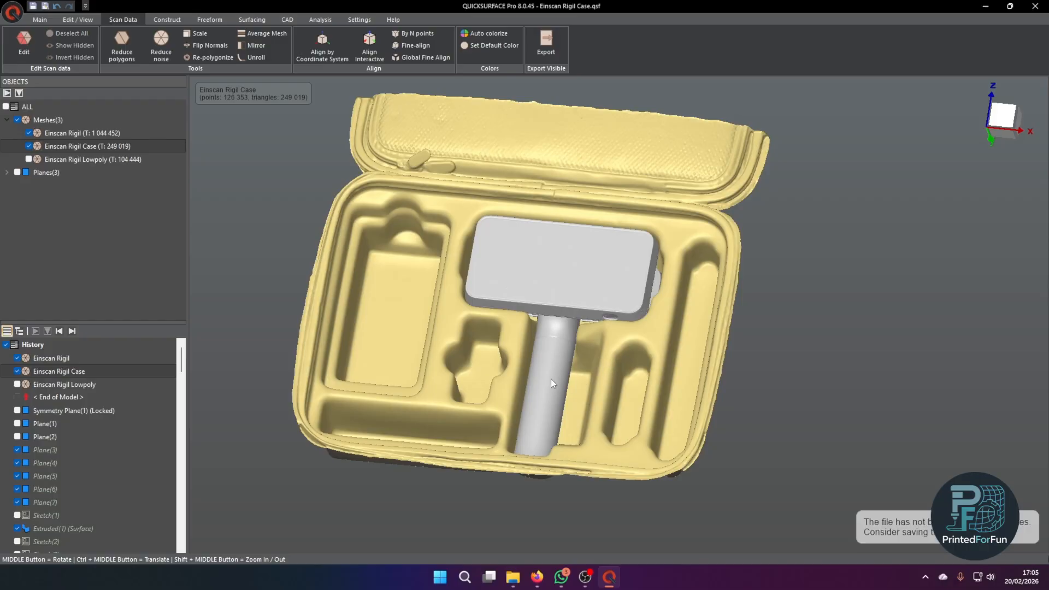
pyautogui.click(17, 371)
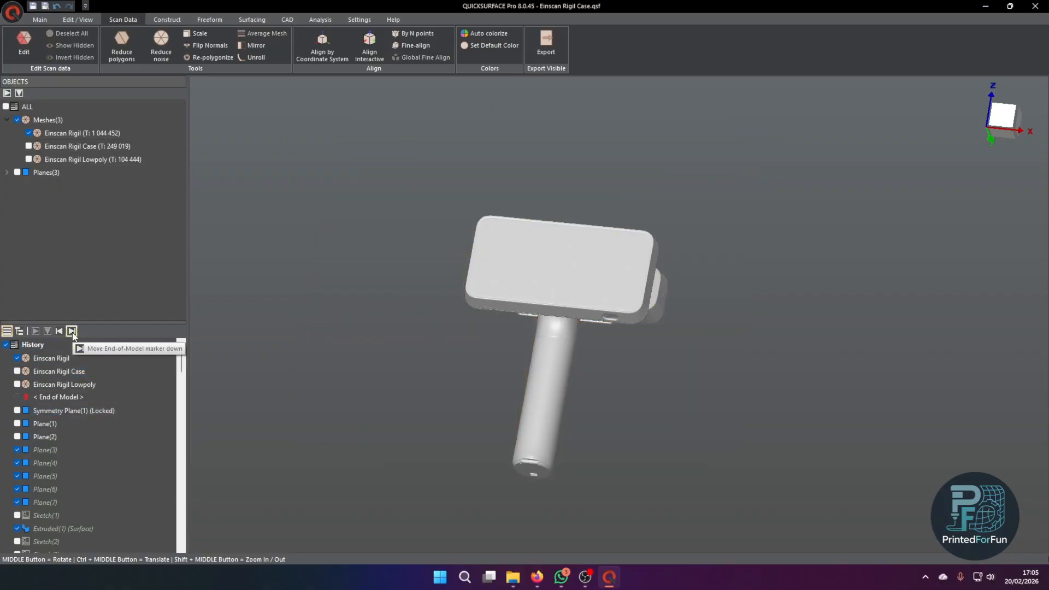
# Step: Move the End-of-Model marker down the history past Symmetry Plane(1), Plane(1) and Plane(2)
pyautogui.moveTo(638, 242); pyautogui.dragTo(621, 263, button='middle')
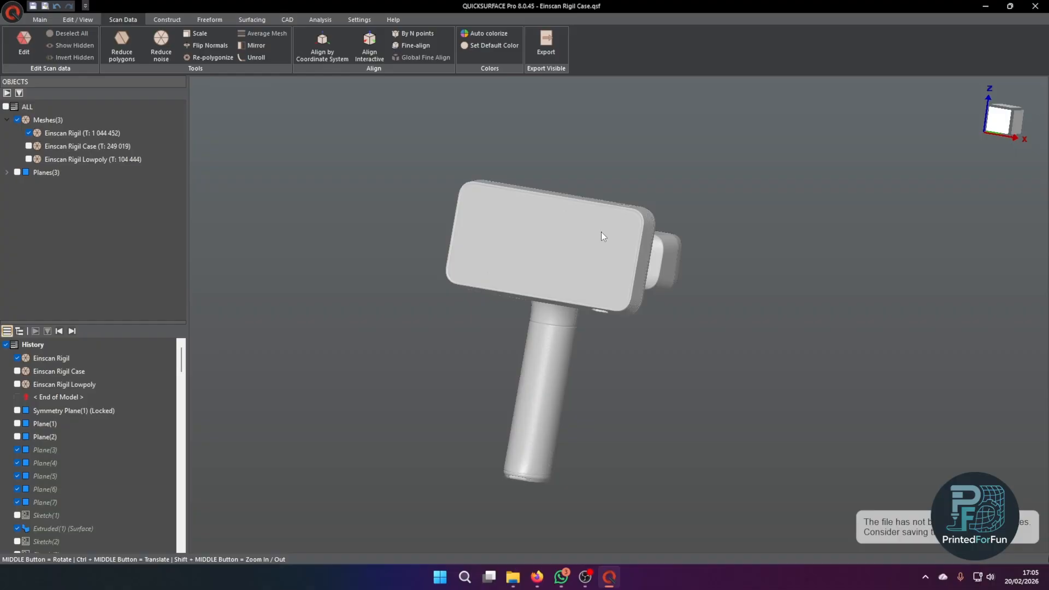
pyautogui.rightClick(997, 125)
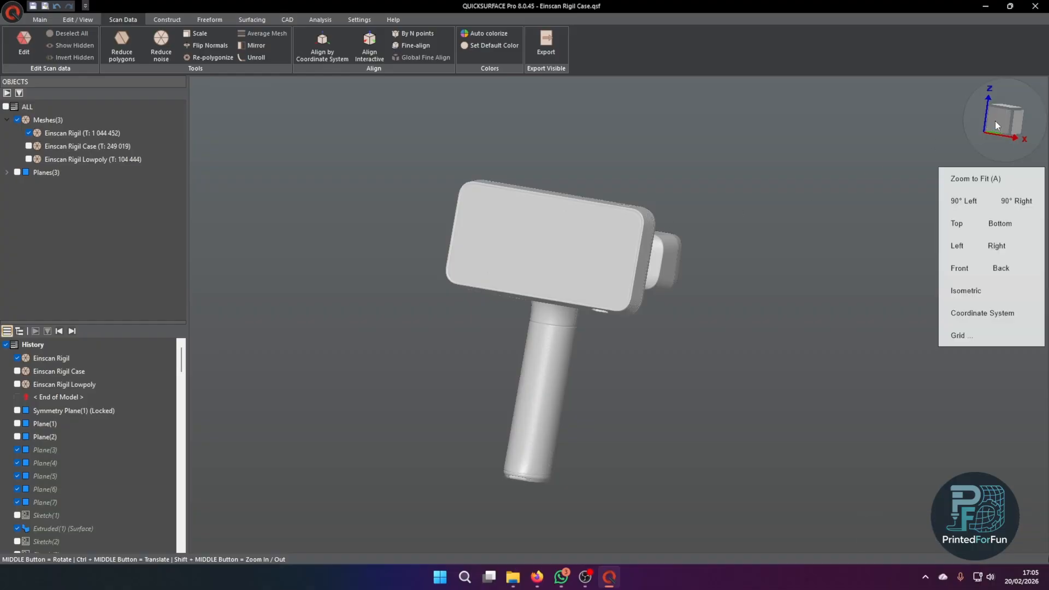
pyautogui.click(1017, 123)
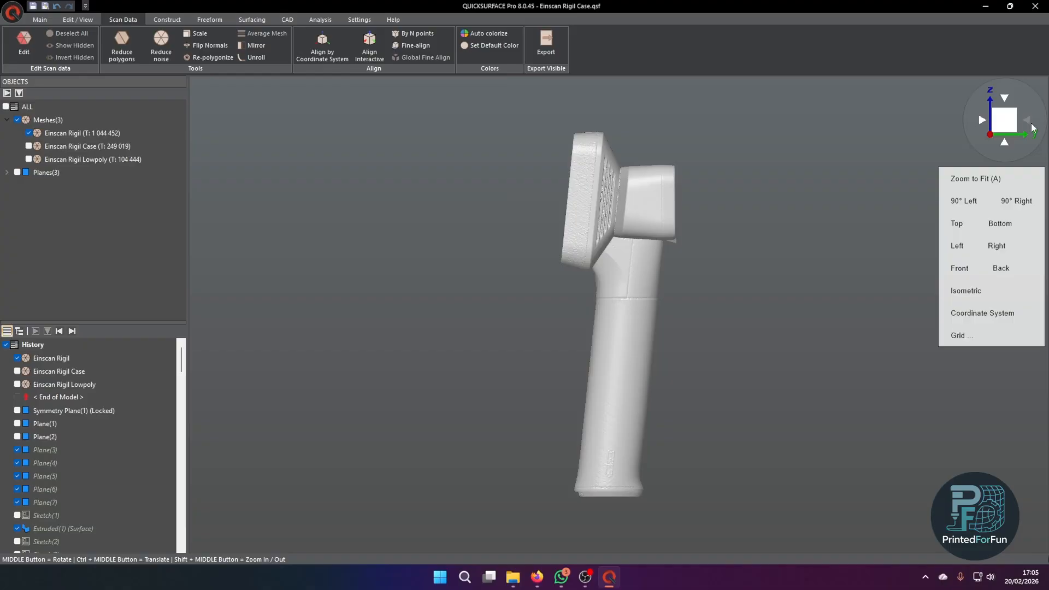
pyautogui.click(1028, 120)
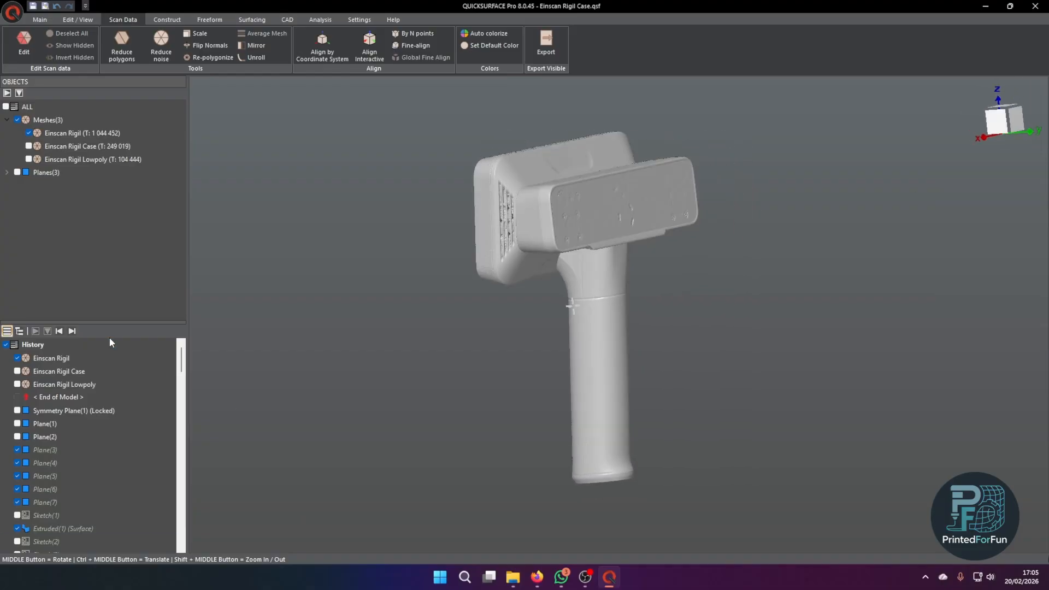
pyautogui.click(76, 331)
pyautogui.click(75, 330)
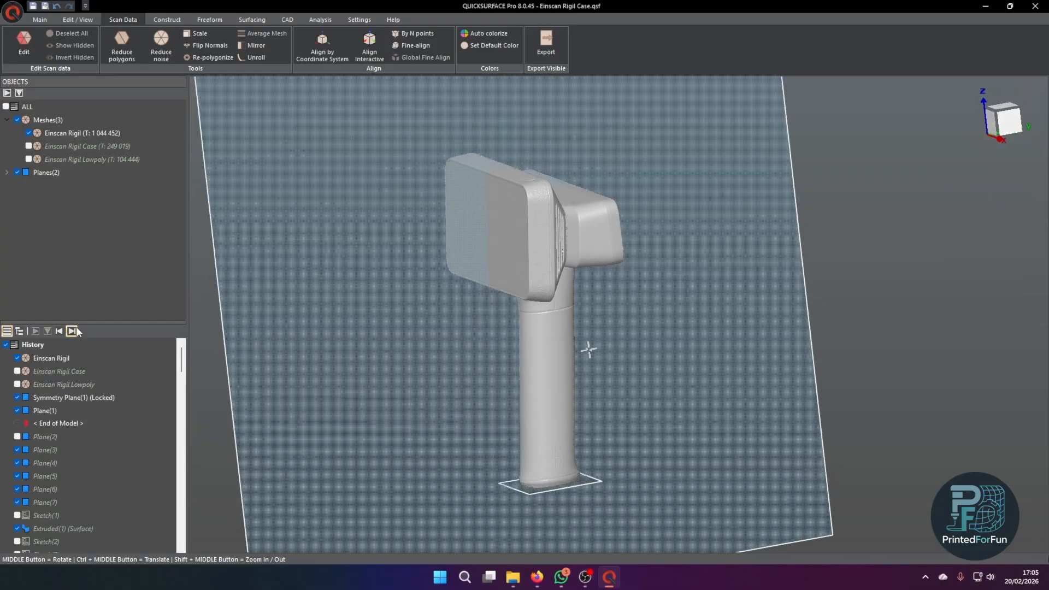
pyautogui.click(75, 330)
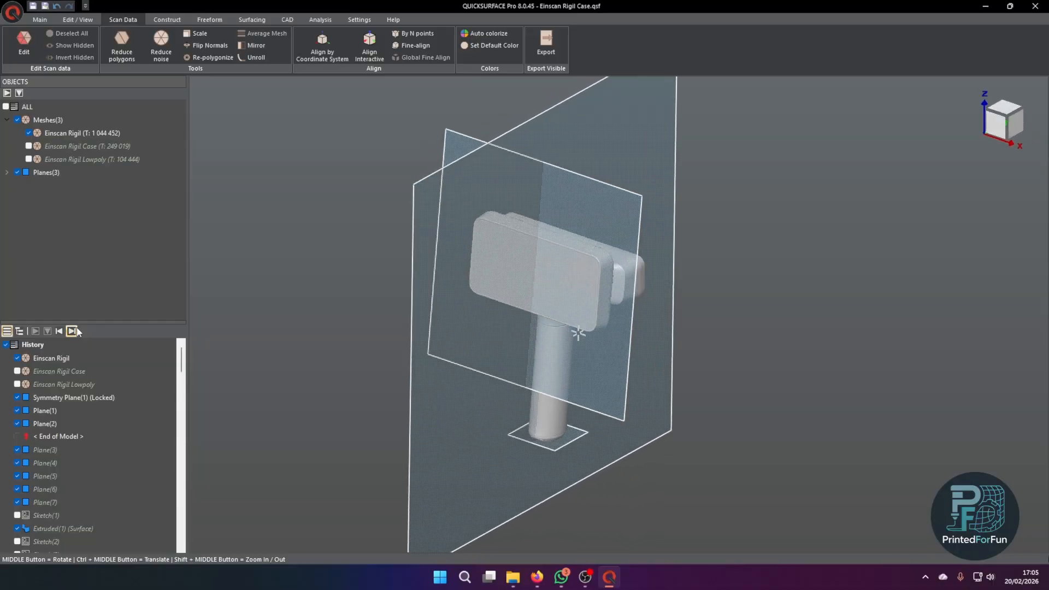
# Step: Advance the End-of-Model marker in the history past Plane(3), Plane(4), Plane(5), Plane(6) and Plane(7)
pyautogui.moveTo(547, 277); pyautogui.dragTo(552, 301, button='middle')
pyautogui.moveTo(569, 311); pyautogui.dragTo(377, 328, button='middle')
pyautogui.click(71, 330)
pyautogui.moveTo(575, 320); pyautogui.dragTo(574, 293, button='middle')
pyautogui.click(72, 331)
pyautogui.click(72, 331)
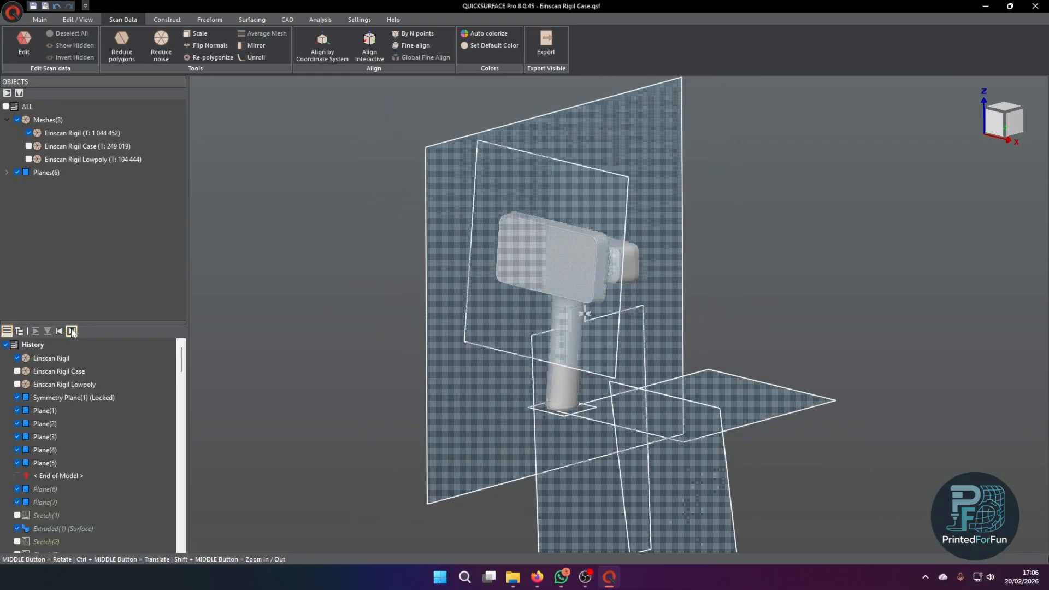
pyautogui.click(71, 331)
pyautogui.click(71, 331)
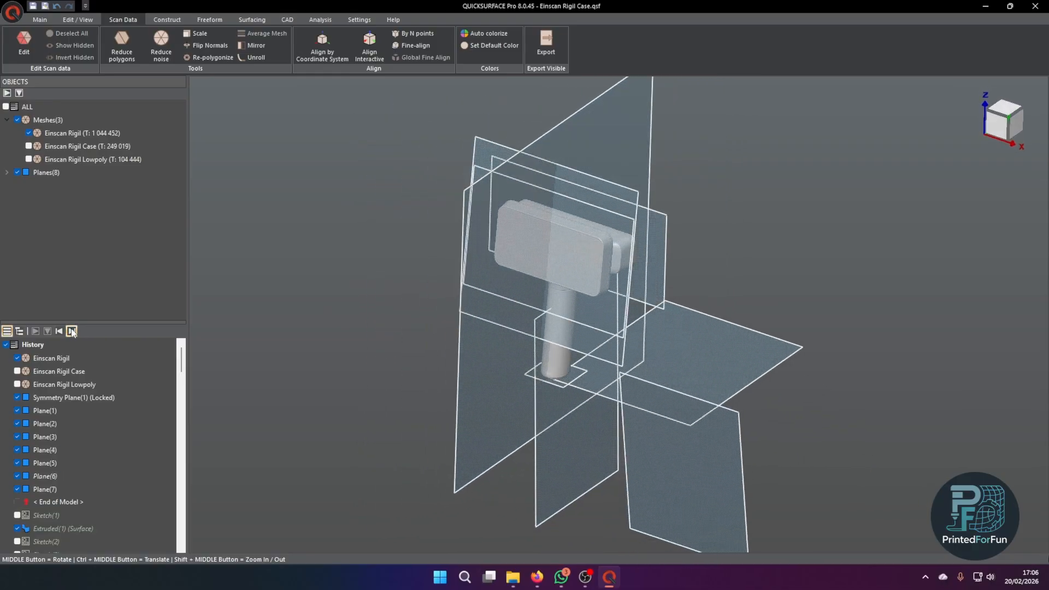
# Step: Hide Plane(3) through Plane(7), leaving only Symmetry Plane(1), Plane(1) and Plane(2) around the scanner mesh
pyautogui.click(16, 489)
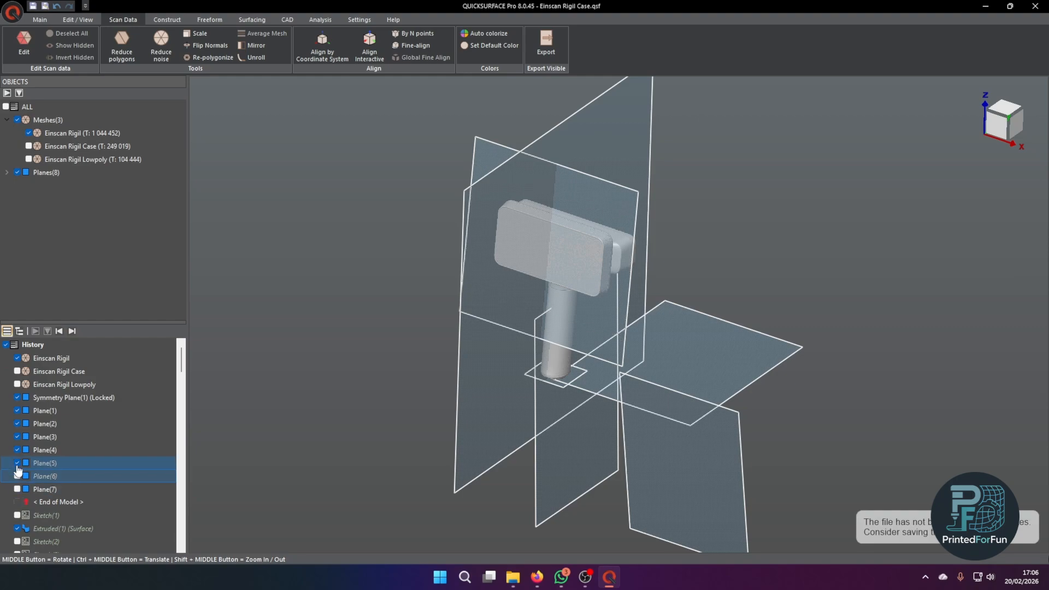
pyautogui.click(17, 476)
pyautogui.click(16, 450)
pyautogui.click(17, 437)
pyautogui.moveTo(503, 365); pyautogui.dragTo(595, 229, button='middle')
pyautogui.click(595, 229)
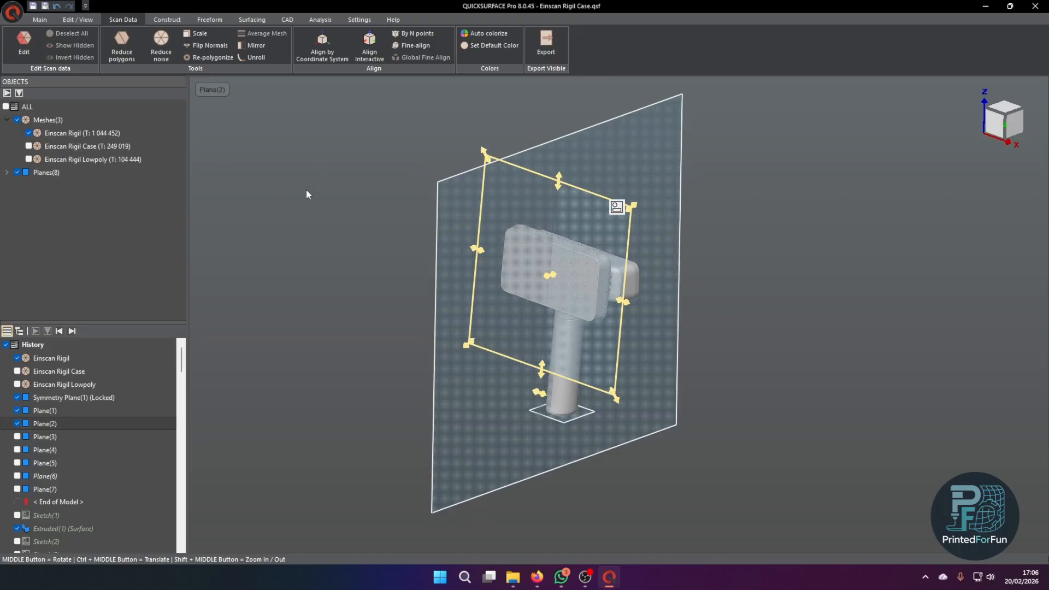
# Step: Hide Plane(2), Plane(1) and Symmetry Plane(1) so that only the Einscan Rigil mesh is displayed
pyautogui.click(73, 21)
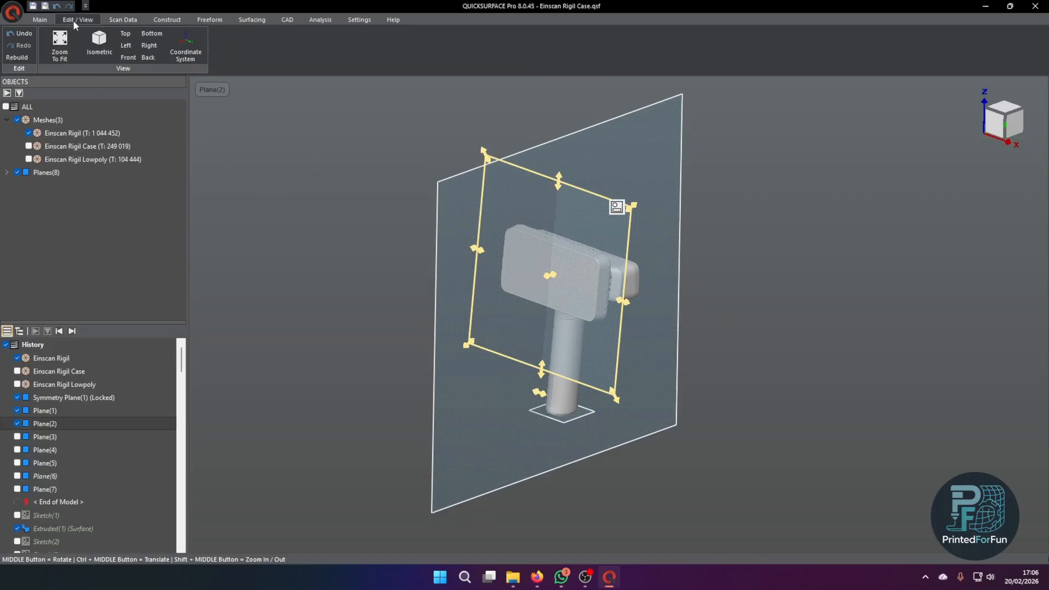
pyautogui.click(40, 20)
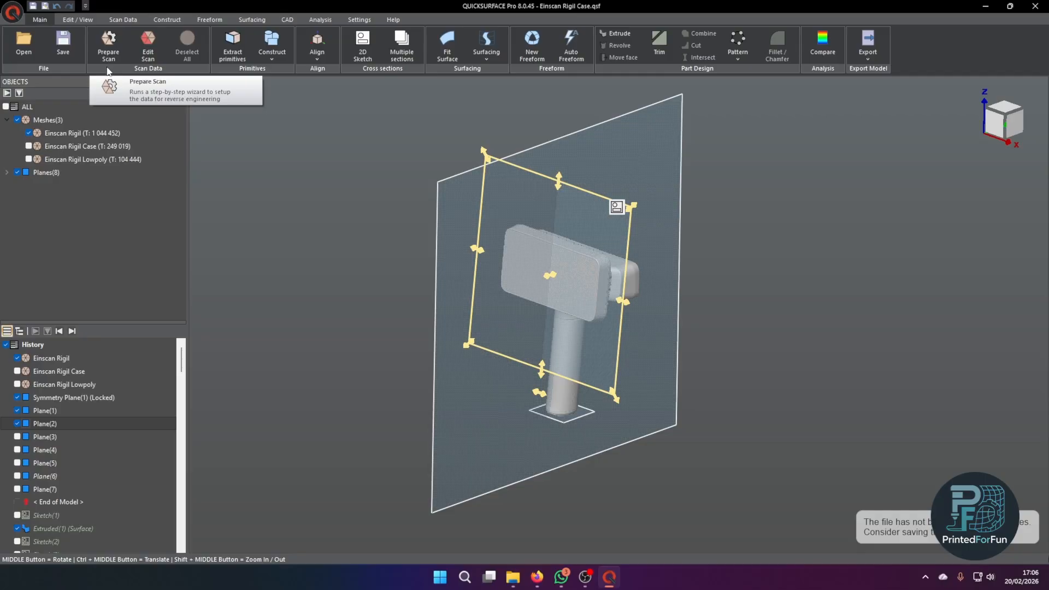
pyautogui.click(87, 411)
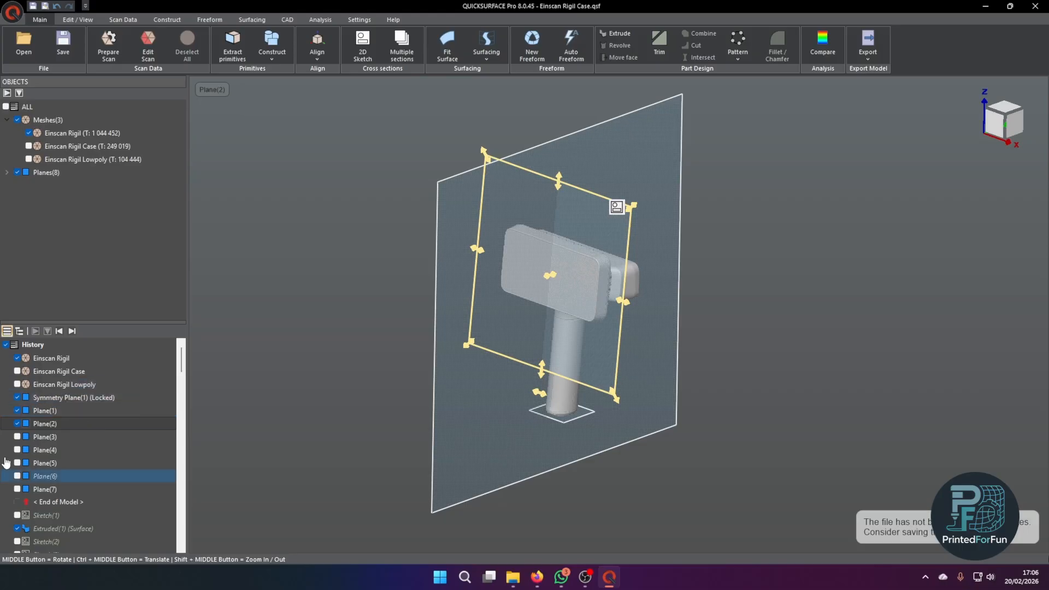
pyautogui.click(17, 424)
pyautogui.click(17, 410)
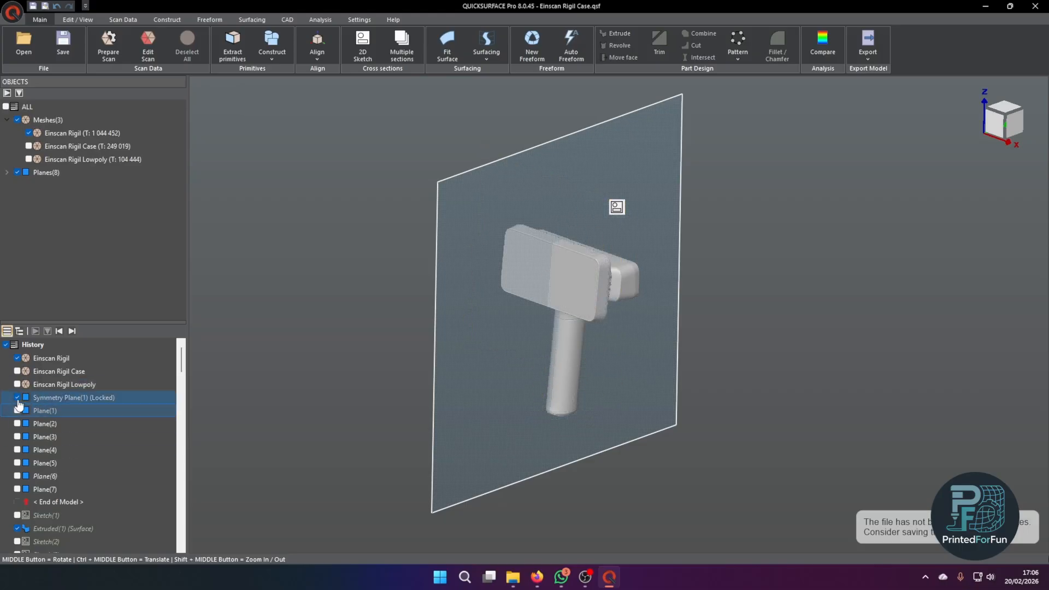
pyautogui.click(17, 397)
# Step: Try a symmetry plane on the Einscan Rigil mesh from a vertical line through its middle, rebuild it, and cancel the command
pyautogui.click(556, 280)
pyautogui.scroll(5, 552, 278)
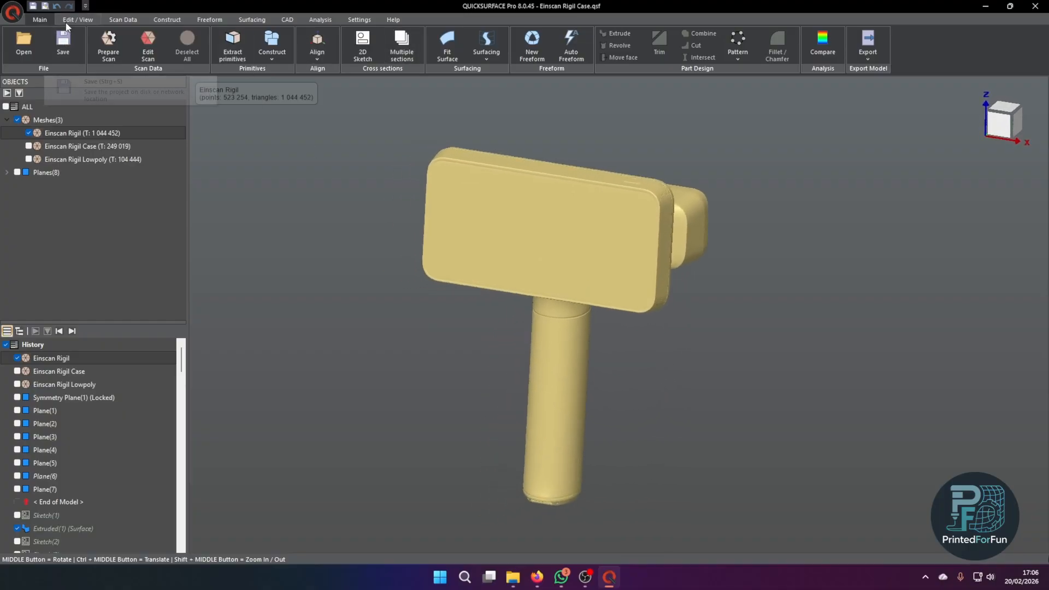
pyautogui.click(274, 60)
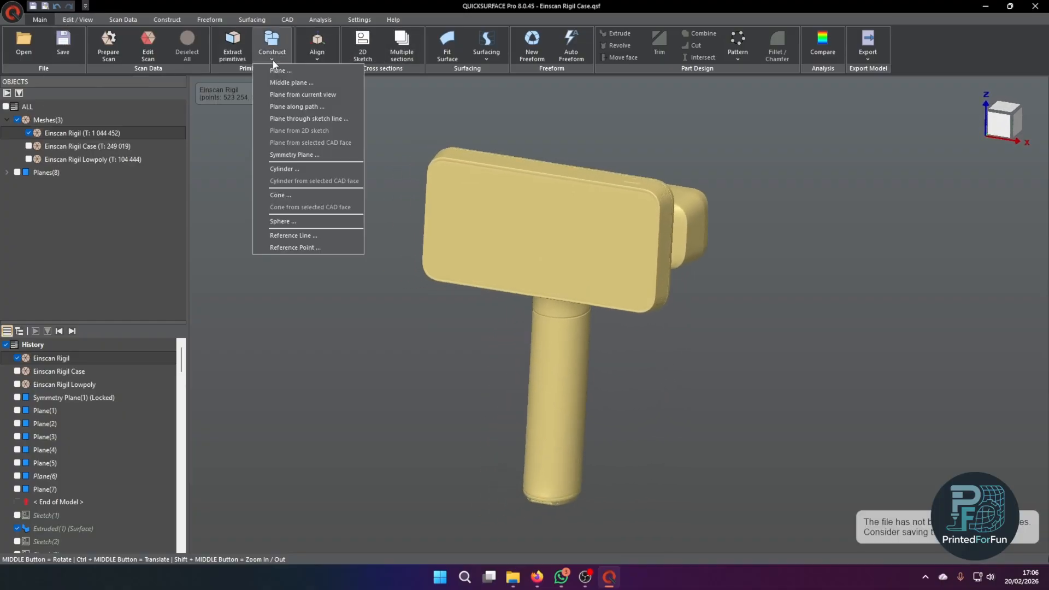
pyautogui.click(280, 155)
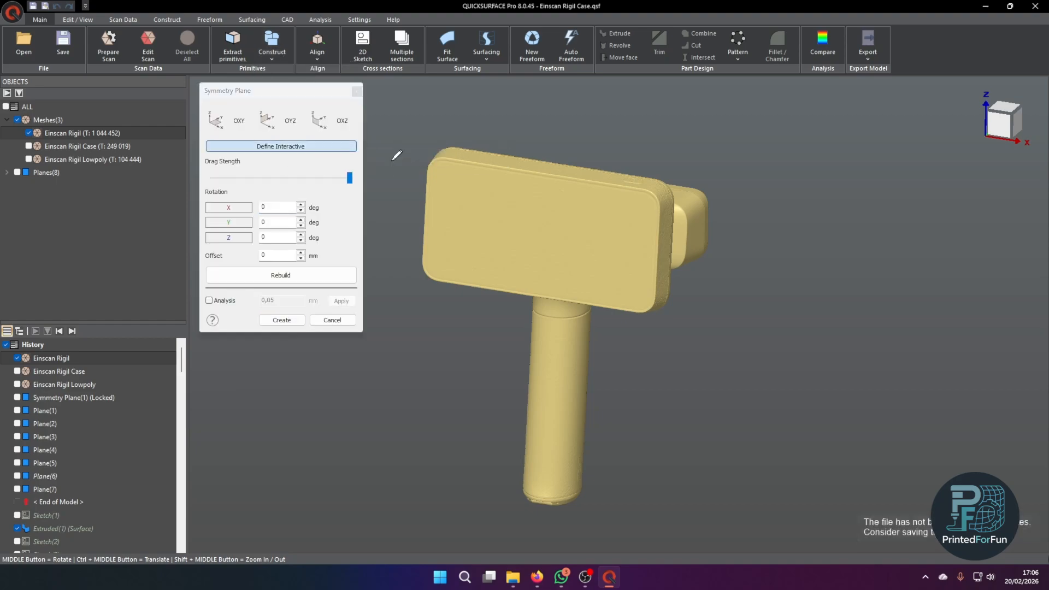
pyautogui.moveTo(470, 161); pyautogui.dragTo(544, 332, button='middle')
pyautogui.scroll(-2, 582, 293)
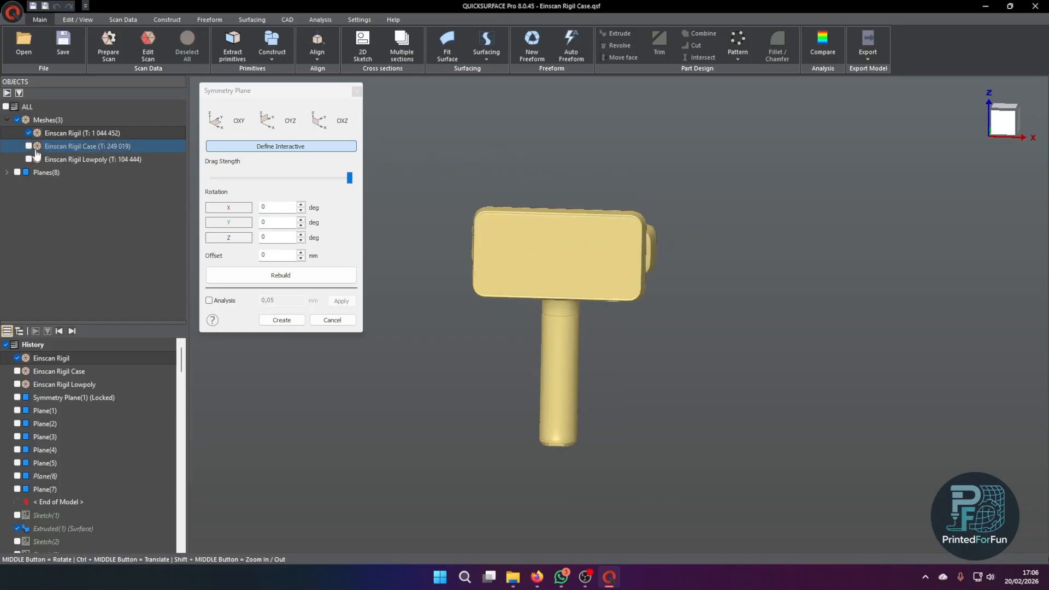
pyautogui.moveTo(496, 156); pyautogui.dragTo(565, 187, button='middle')
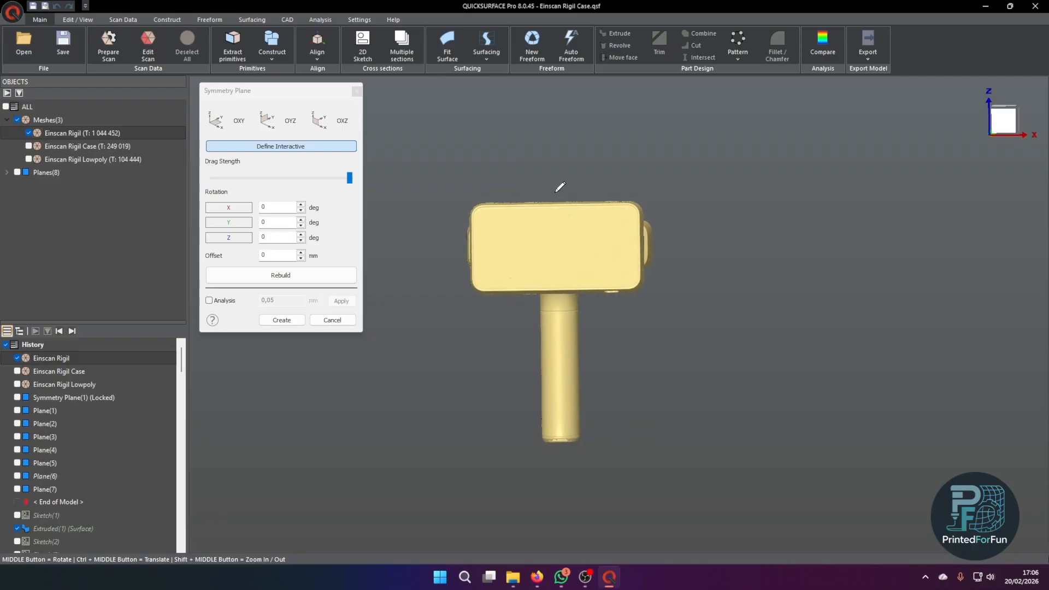
pyautogui.moveTo(558, 175)
pyautogui.mouseDown()
pyautogui.moveTo(543, 520)
pyautogui.moveTo(564, 499)
pyautogui.moveTo(562, 459)
pyautogui.mouseUp()
pyautogui.moveTo(552, 462); pyautogui.dragTo(468, 372, button='middle')
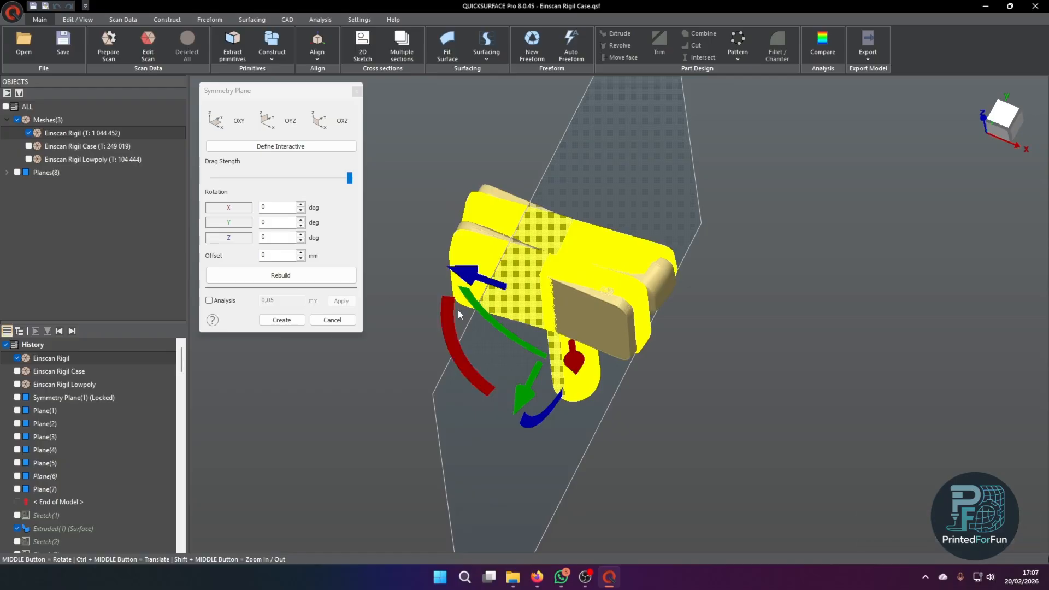
pyautogui.click(279, 277)
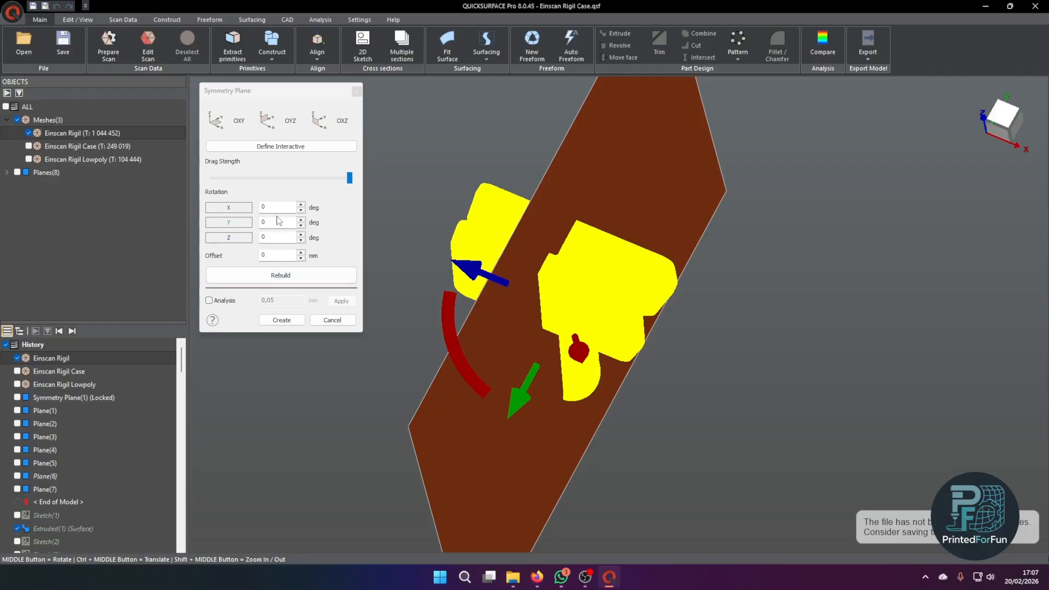
pyautogui.click(330, 320)
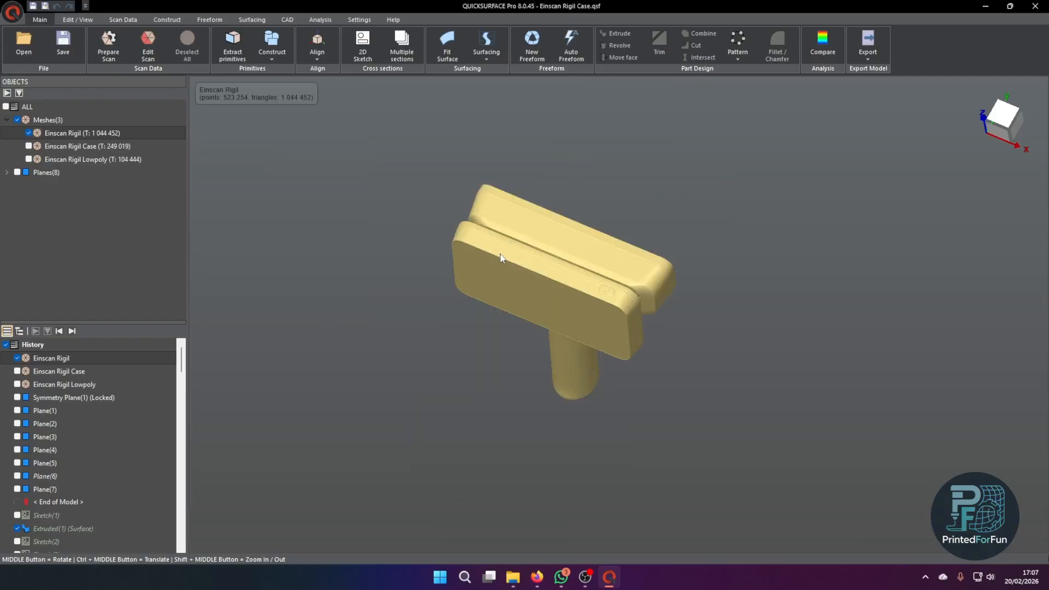
# Step: Define a rough, slanted symmetry plane through the Einscan Rigil mesh, rotate it slightly, and rebuild it to fit the scan
pyautogui.click(315, 48)
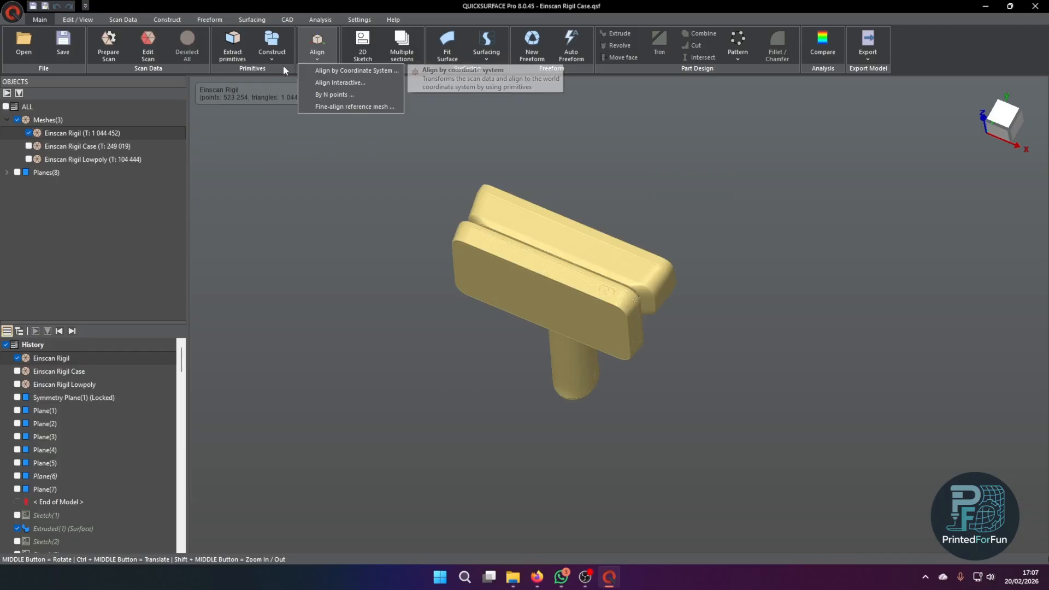
pyautogui.click(272, 51)
pyautogui.click(279, 155)
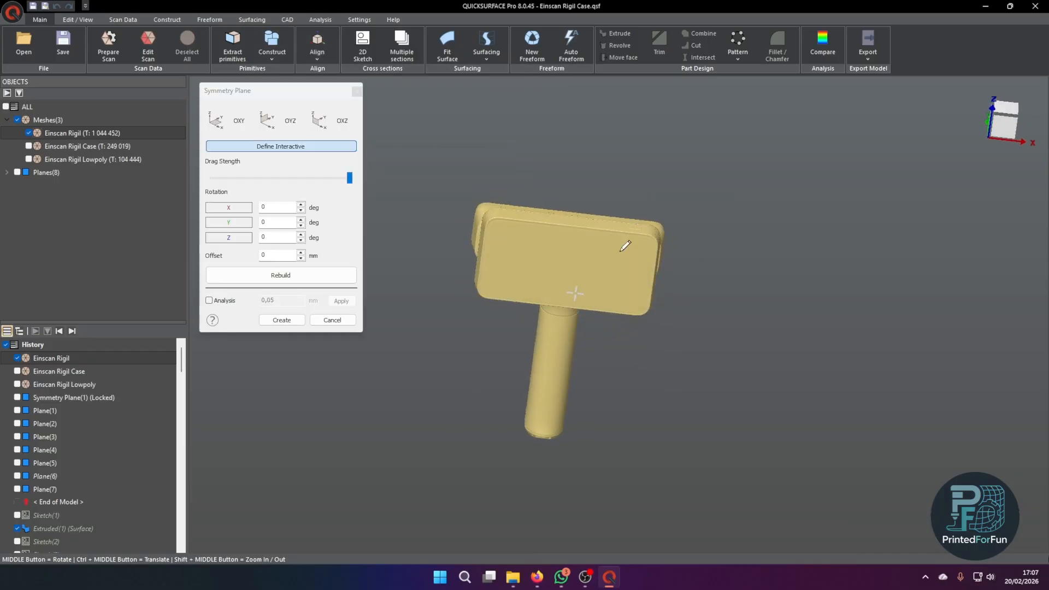
pyautogui.moveTo(548, 188)
pyautogui.mouseDown()
pyautogui.moveTo(557, 434)
pyautogui.moveTo(569, 468)
pyautogui.mouseUp()
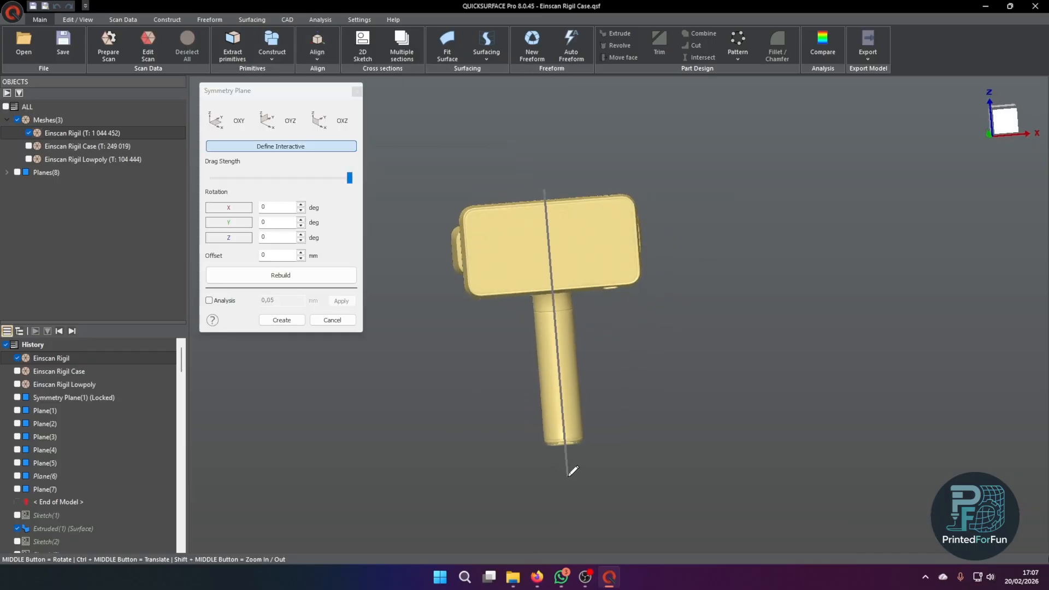
pyautogui.moveTo(567, 410); pyautogui.dragTo(502, 311, button='middle')
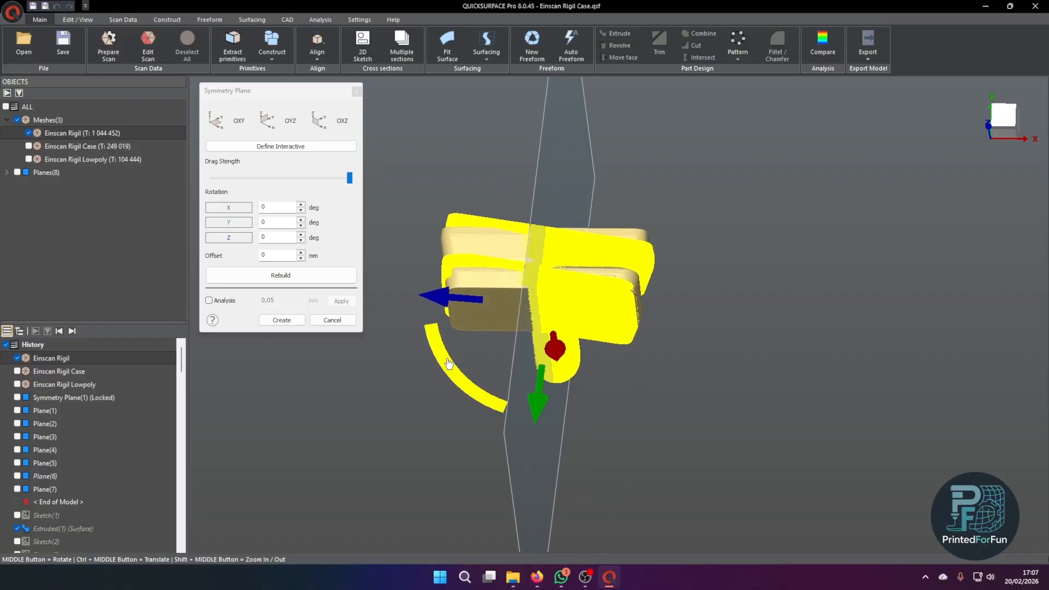
pyautogui.moveTo(451, 368); pyautogui.dragTo(458, 377)
pyautogui.moveTo(464, 300); pyautogui.dragTo(477, 358, button='middle')
pyautogui.click(276, 275)
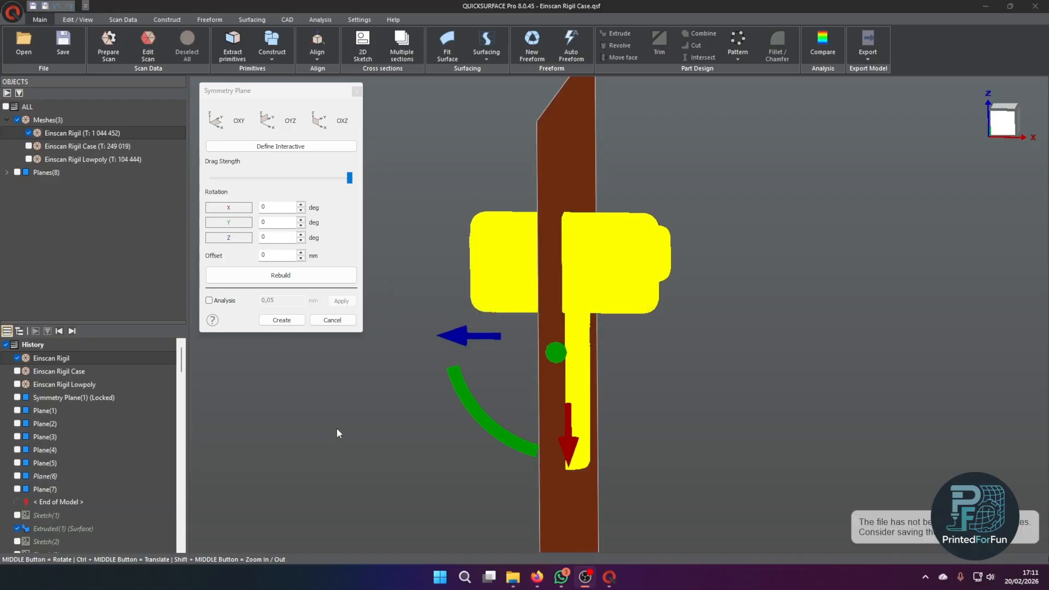
# Step: Check the symmetry plane with the deviation analysis at 0.05 mm, and leave the command without creating the plane
pyautogui.click(209, 301)
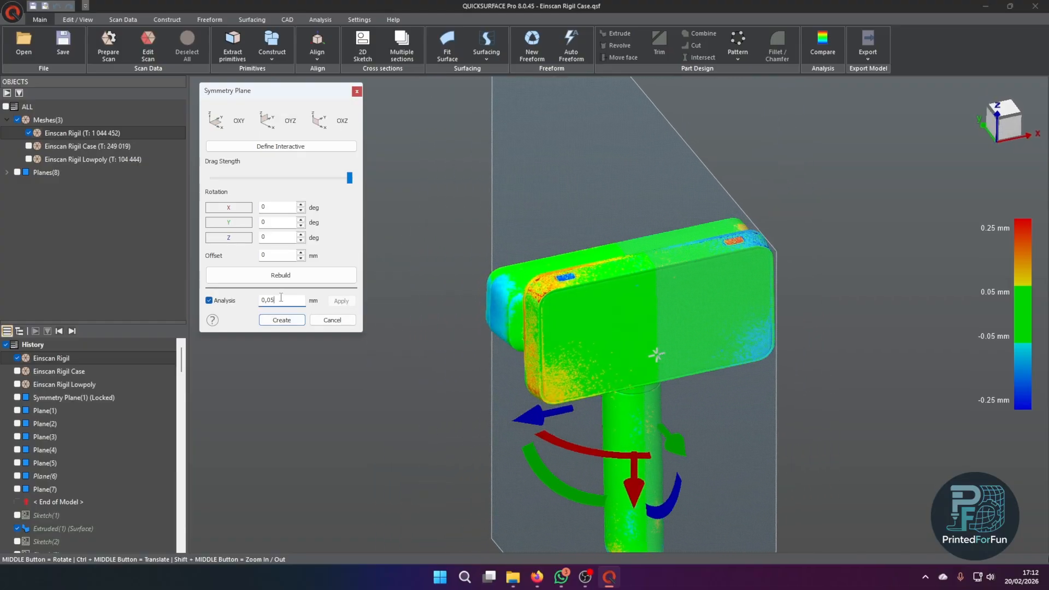
pyautogui.click(594, 355)
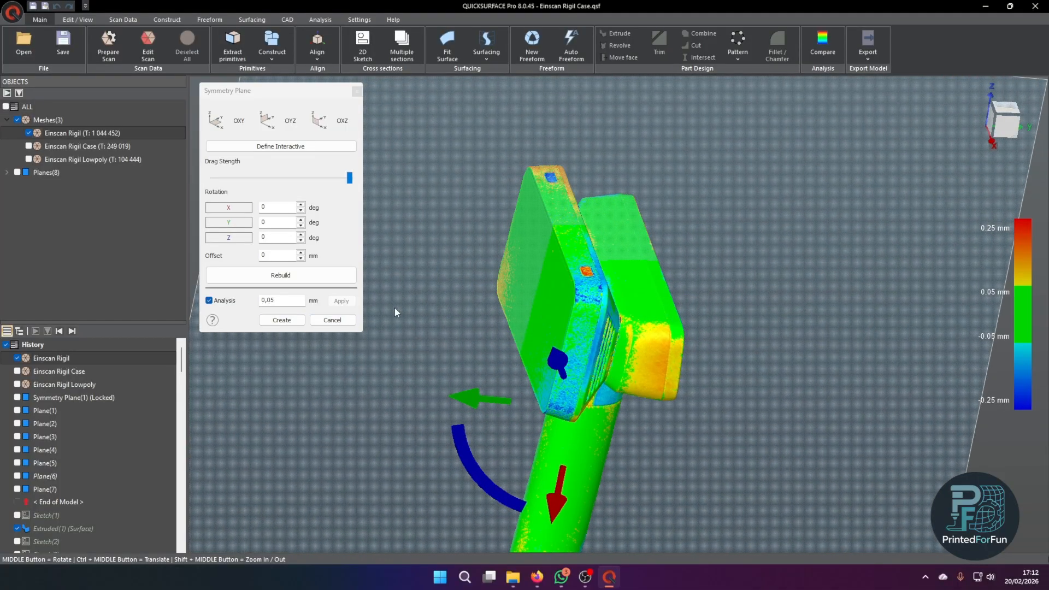
pyautogui.click(334, 319)
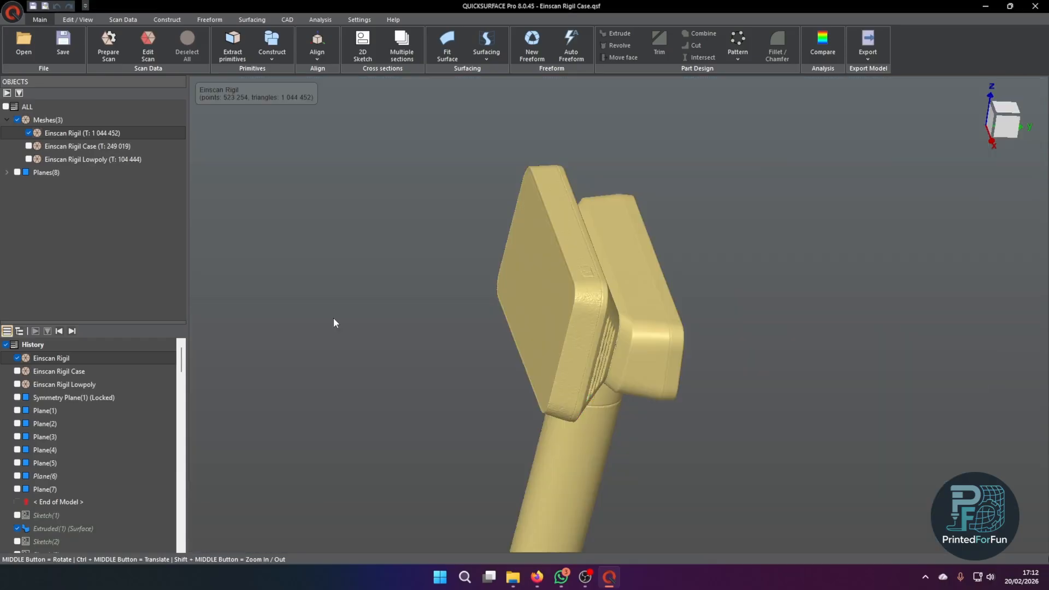
# Step: Deselect the scanner mesh and examine its side profile from the tilted screen housing down to the flared end of the grip
pyautogui.moveTo(341, 319); pyautogui.dragTo(355, 318, button='middle')
pyautogui.scroll(-3, 356, 319)
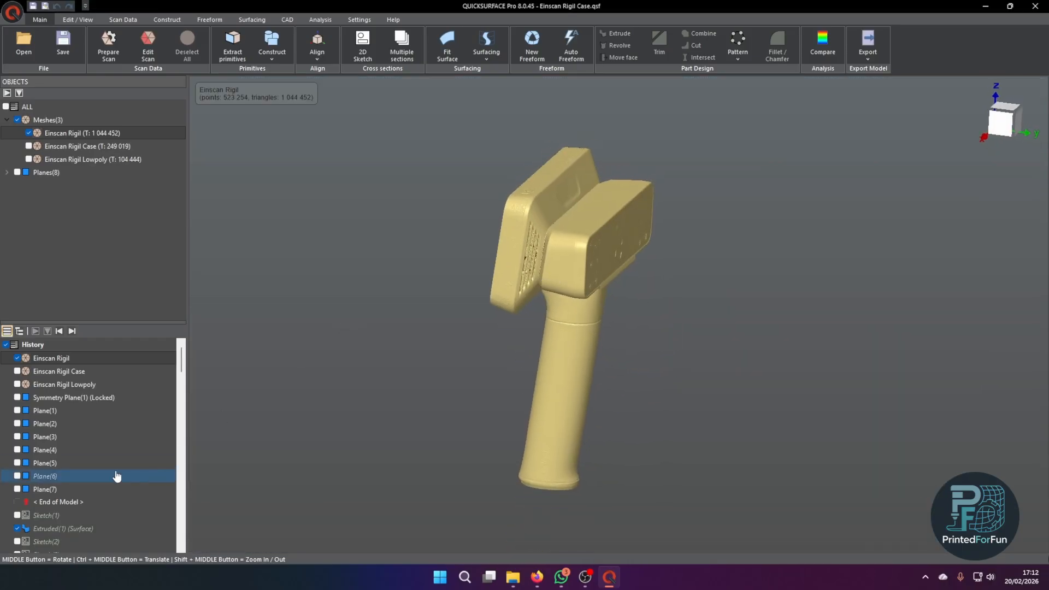
pyautogui.scroll(-1, 117, 477)
pyautogui.click(297, 419)
pyautogui.scroll(-3, 166, 426)
pyautogui.scroll(2, 161, 423)
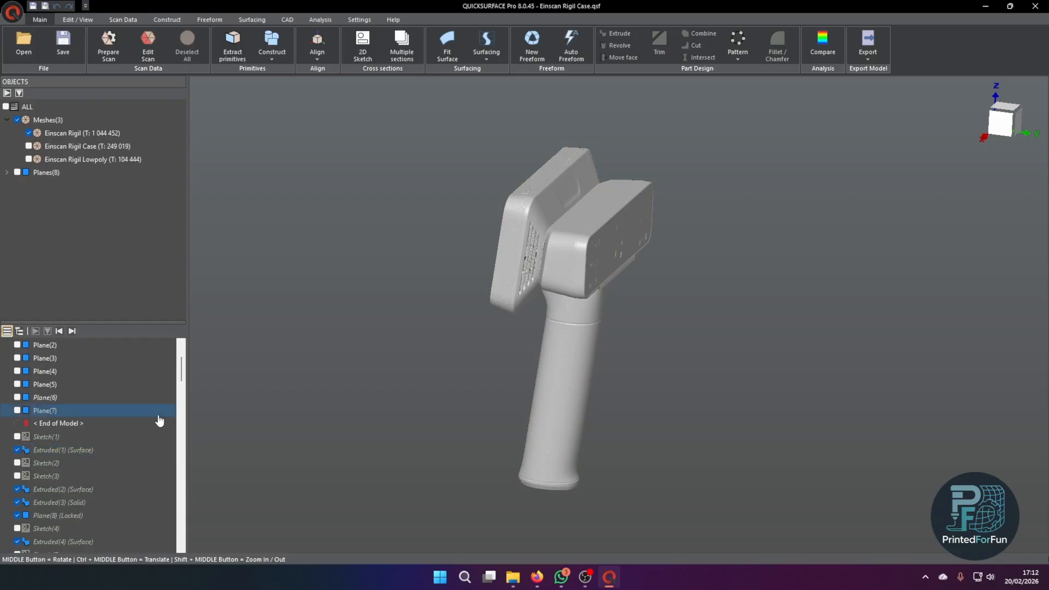
pyautogui.moveTo(300, 365)
pyautogui.mouseDown(button='middle')
pyautogui.moveTo(278, 359)
pyautogui.moveTo(424, 284)
pyautogui.moveTo(455, 288)
pyautogui.mouseUp(button='middle')
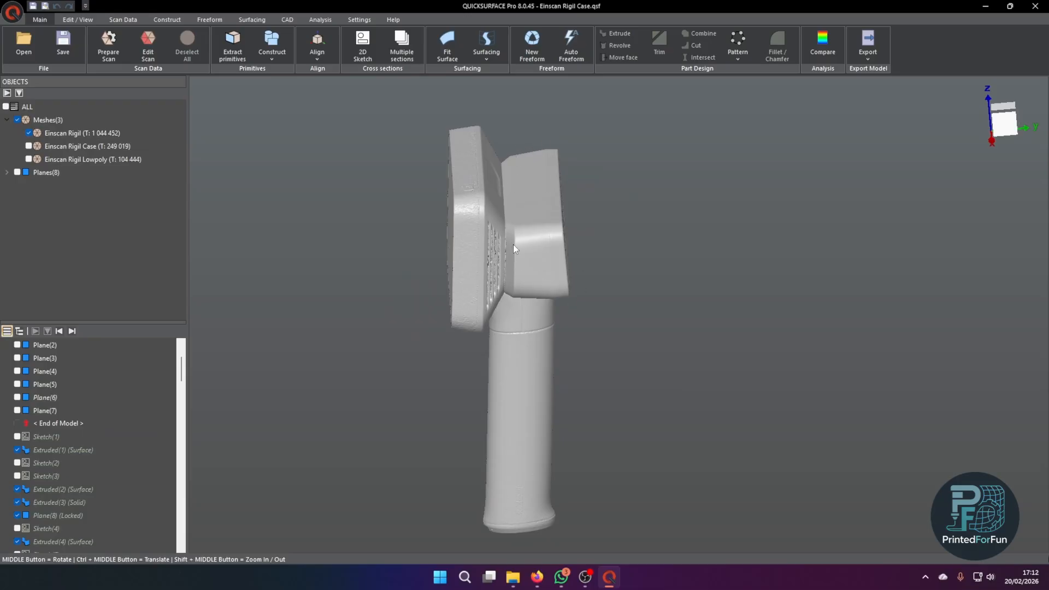
pyautogui.moveTo(578, 257); pyautogui.dragTo(468, 114, button='middle')
pyautogui.moveTo(406, 279); pyautogui.dragTo(563, 406, button='middle')
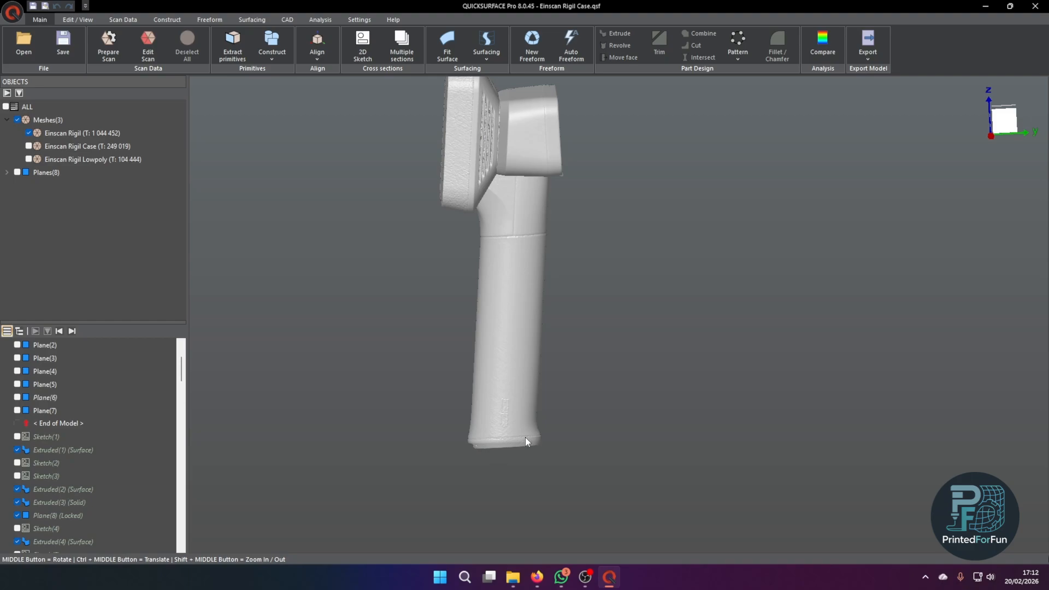
# Step: Move the End-of-Model marker past Sketch(1) and view that sketch edge-on from the side of the scanner
pyautogui.click(71, 332)
pyautogui.moveTo(457, 334); pyautogui.dragTo(453, 372, button='middle')
pyautogui.moveTo(361, 385)
pyautogui.mouseDown(button='middle')
pyautogui.moveTo(396, 374)
pyautogui.moveTo(393, 398)
pyautogui.mouseUp(button='middle')
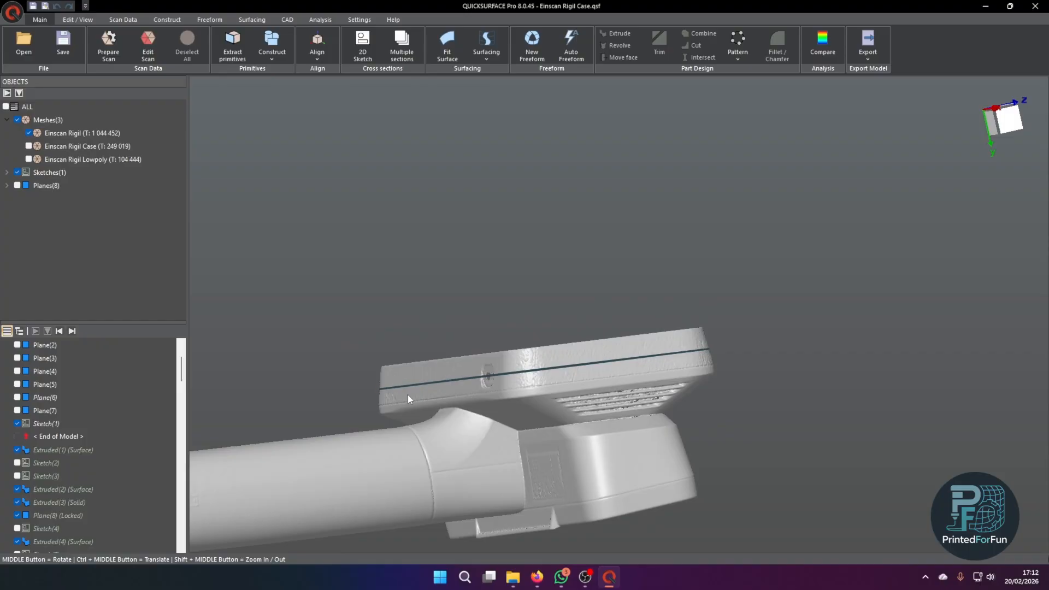
pyautogui.moveTo(590, 372); pyautogui.dragTo(906, 179, button='middle')
pyautogui.click(1009, 113)
pyautogui.scroll(7, 599, 120)
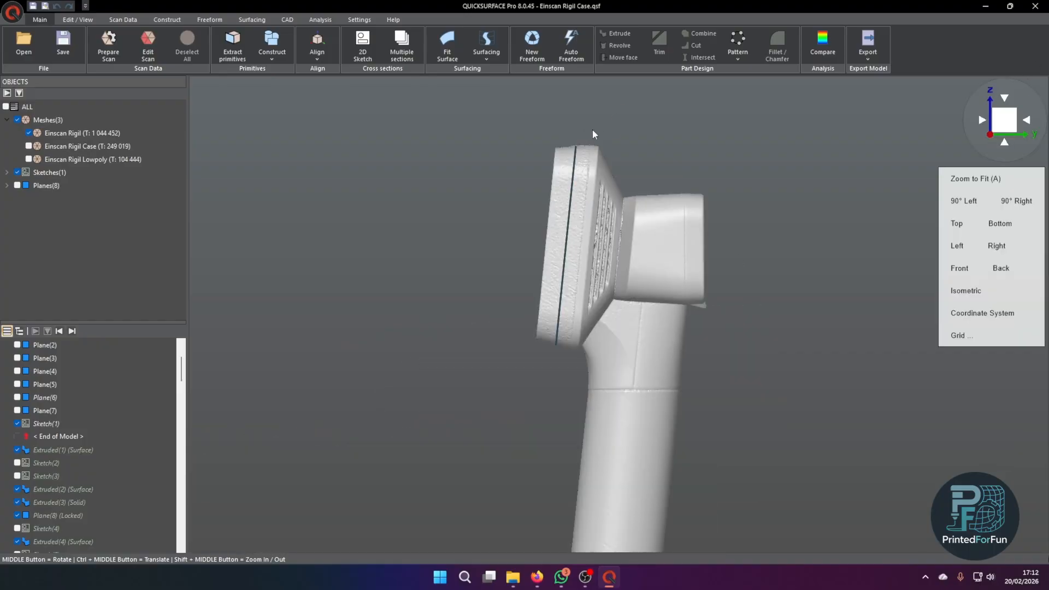
# Step: Examine where the Sketch(1) outline runs around the screen housing, both edge-on and from an oblique angle
pyautogui.scroll(-3, 581, 149)
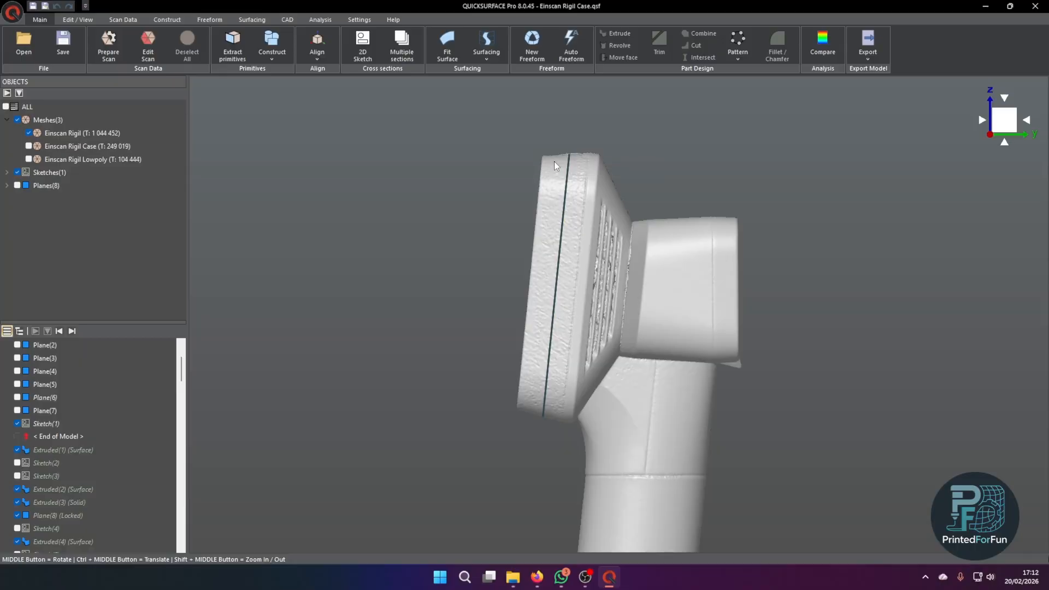
pyautogui.scroll(3, 554, 163)
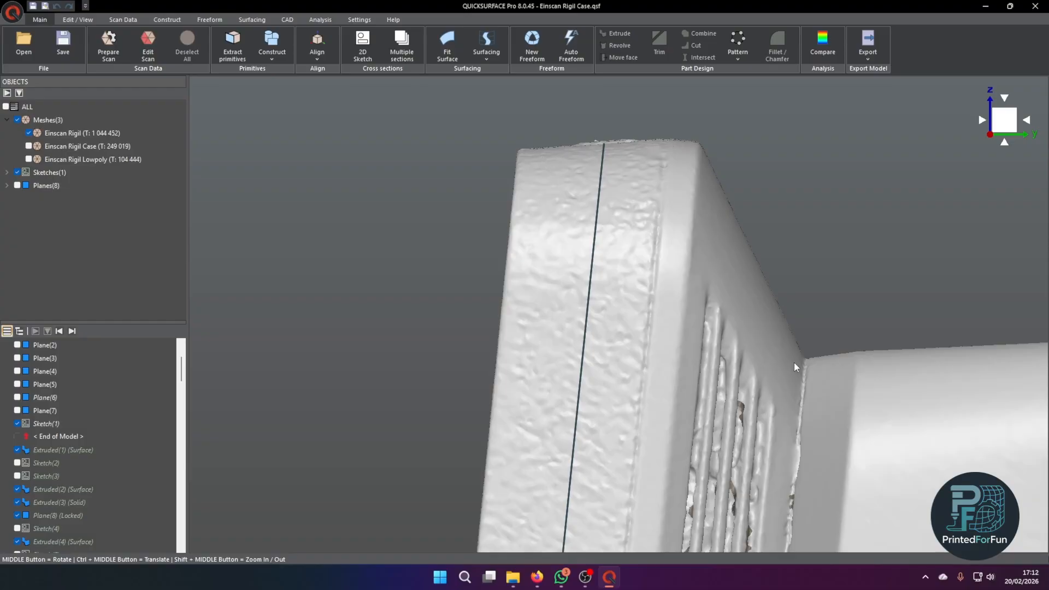
pyautogui.scroll(-3, 793, 359)
pyautogui.moveTo(796, 362); pyautogui.dragTo(821, 245, button='middle')
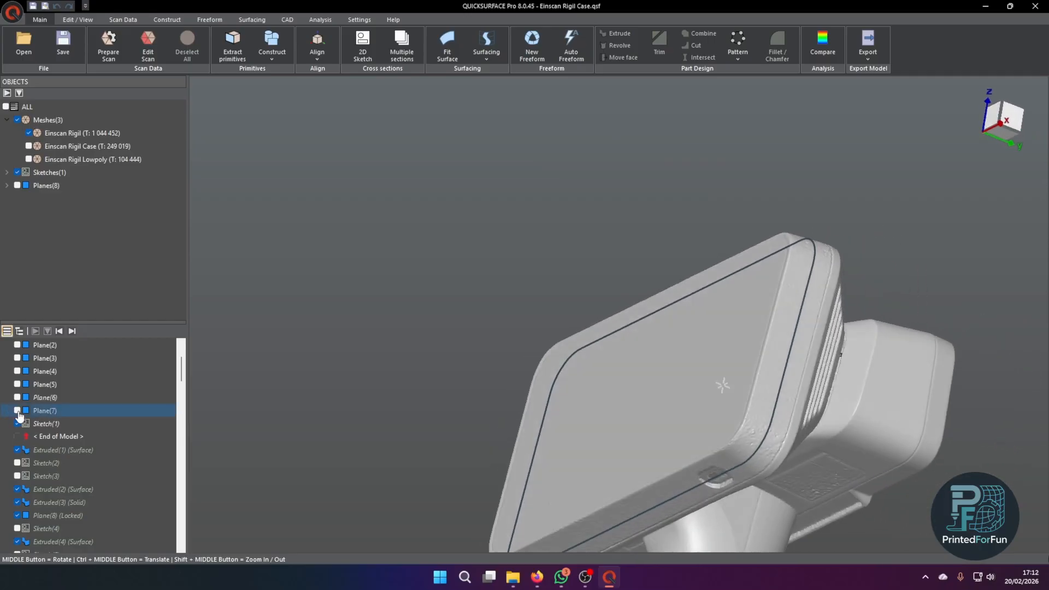
pyautogui.scroll(-3, 568, 476)
pyautogui.moveTo(569, 476); pyautogui.dragTo(476, 410, button='middle')
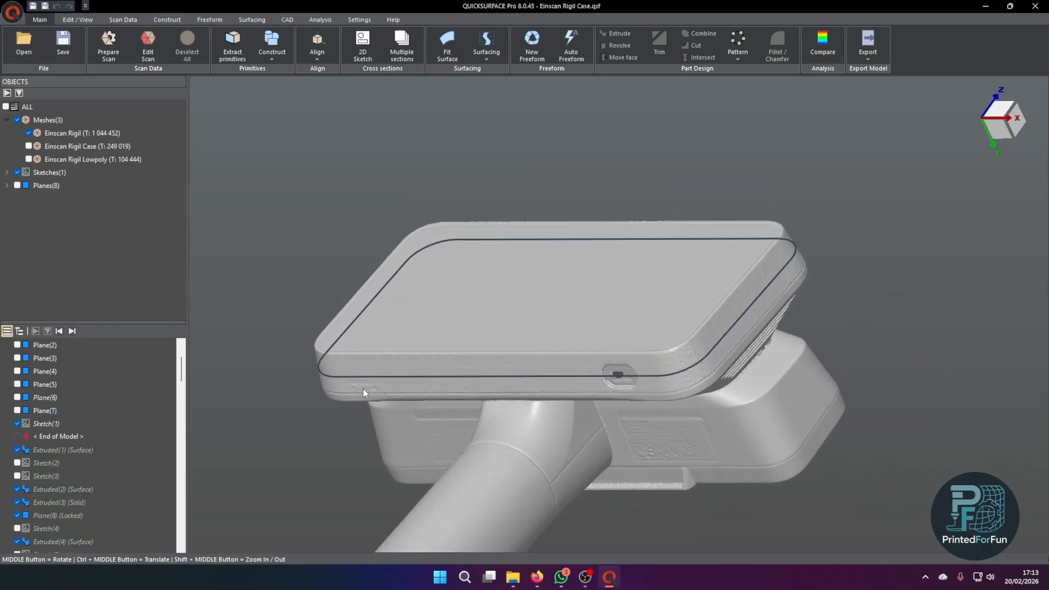
pyautogui.scroll(5, 325, 377)
pyautogui.scroll(-5, 325, 373)
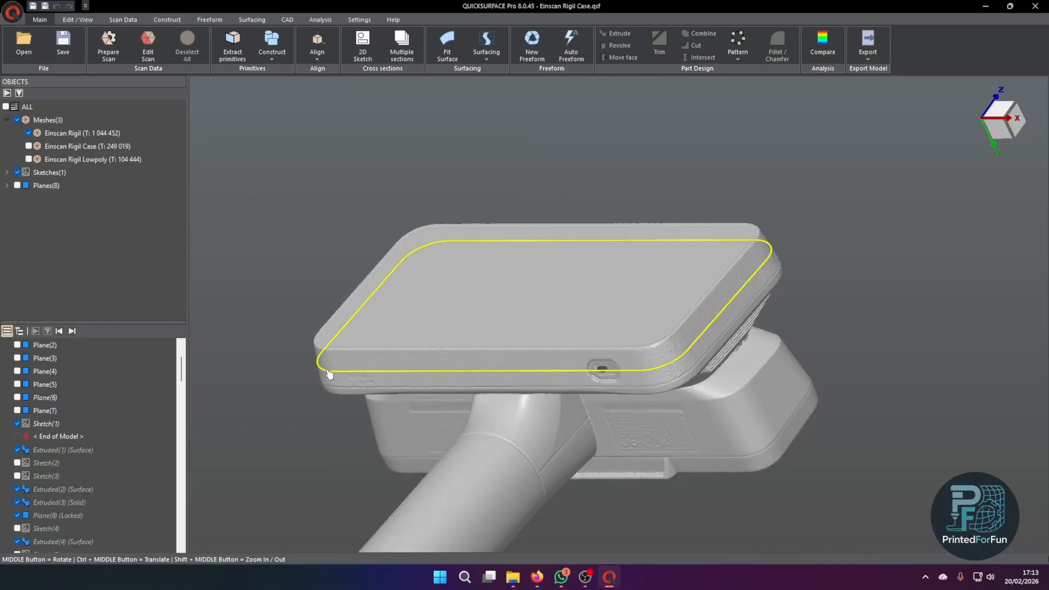
# Step: Open Sketch(1) for editing, examine its rounded outline and the options for fitting primitives to the scan section, and close the sketch
pyautogui.doubleClick(343, 375)
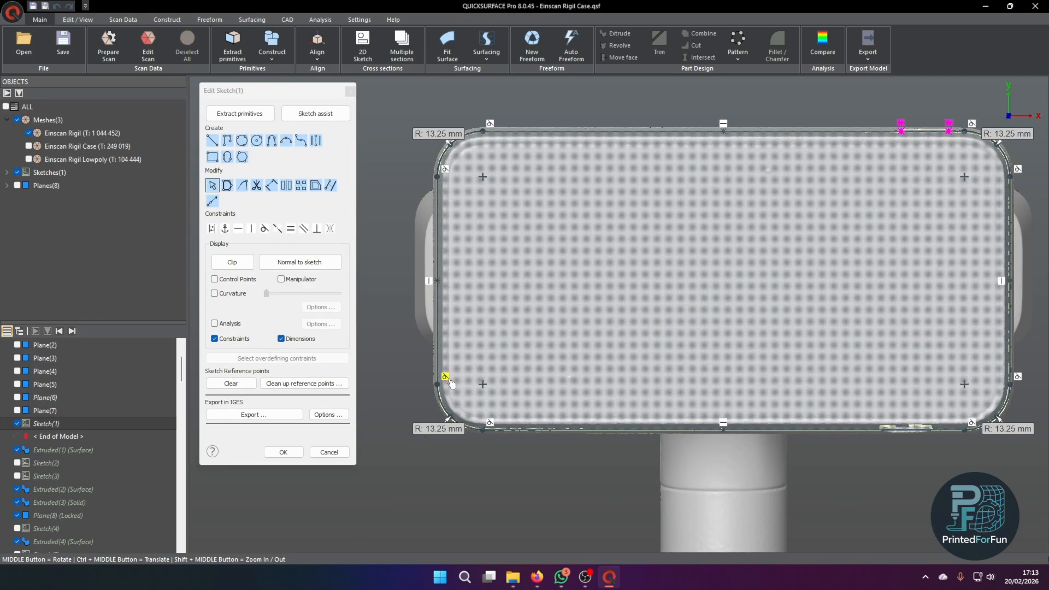
pyautogui.scroll(-2, 451, 369)
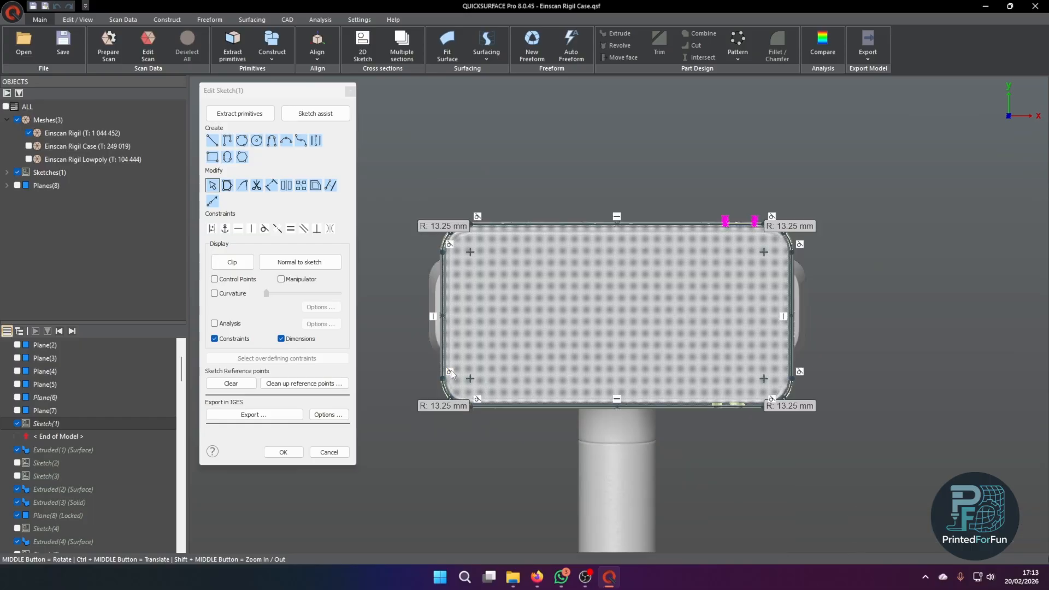
pyautogui.scroll(5, 451, 370)
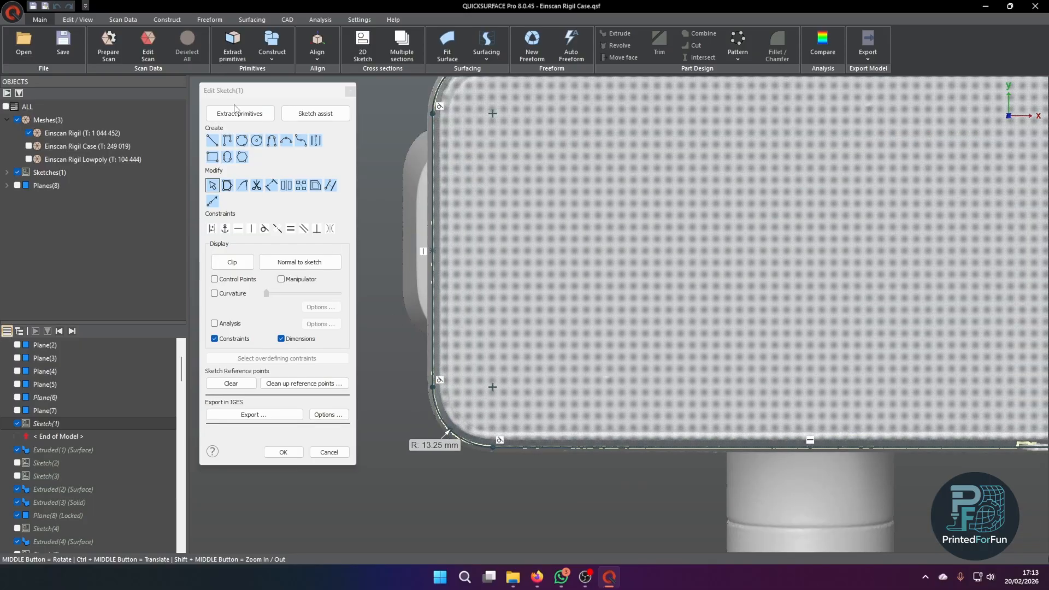
pyautogui.click(261, 117)
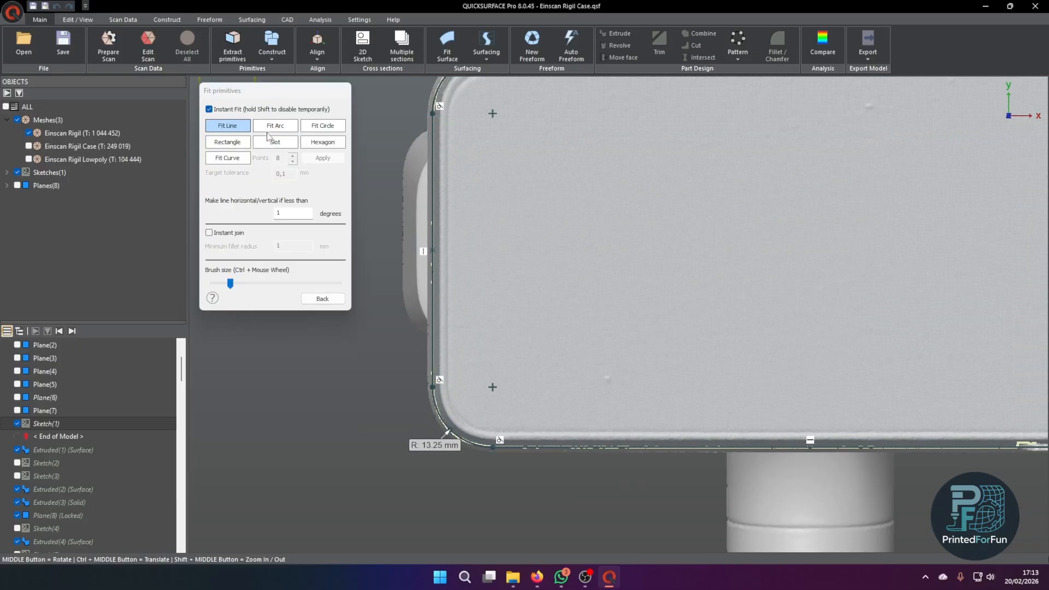
pyautogui.click(323, 299)
pyautogui.scroll(-3, 499, 372)
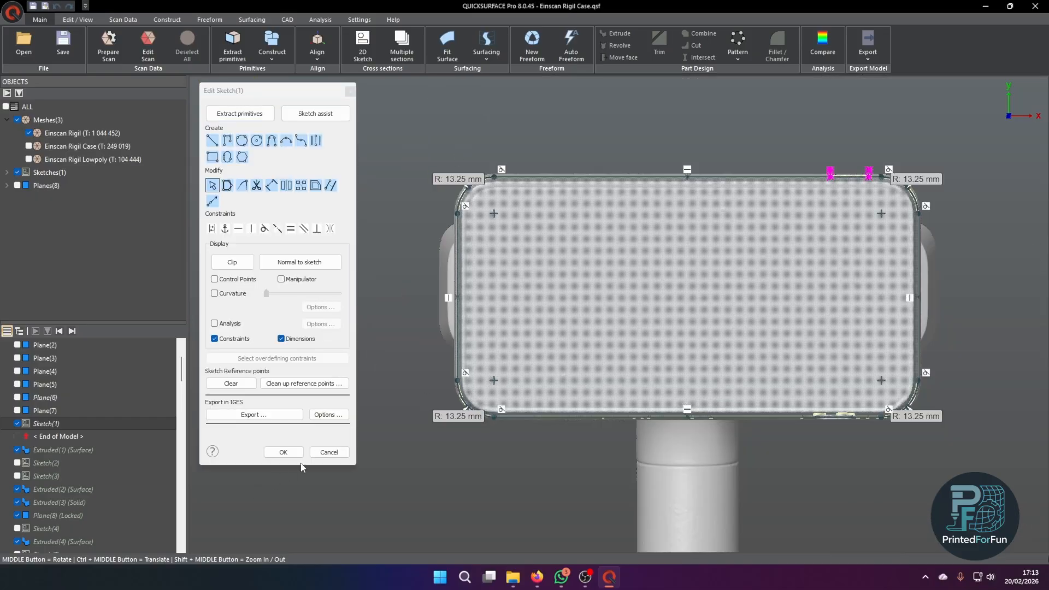
pyautogui.click(283, 452)
# Step: Advance the model history past Extruded(1), check that surface with the deviation analysis at 0.1 mm, and leave its settings without saving
pyautogui.click(72, 331)
pyautogui.moveTo(528, 367); pyautogui.dragTo(487, 405, button='middle')
pyautogui.doubleClick(376, 390)
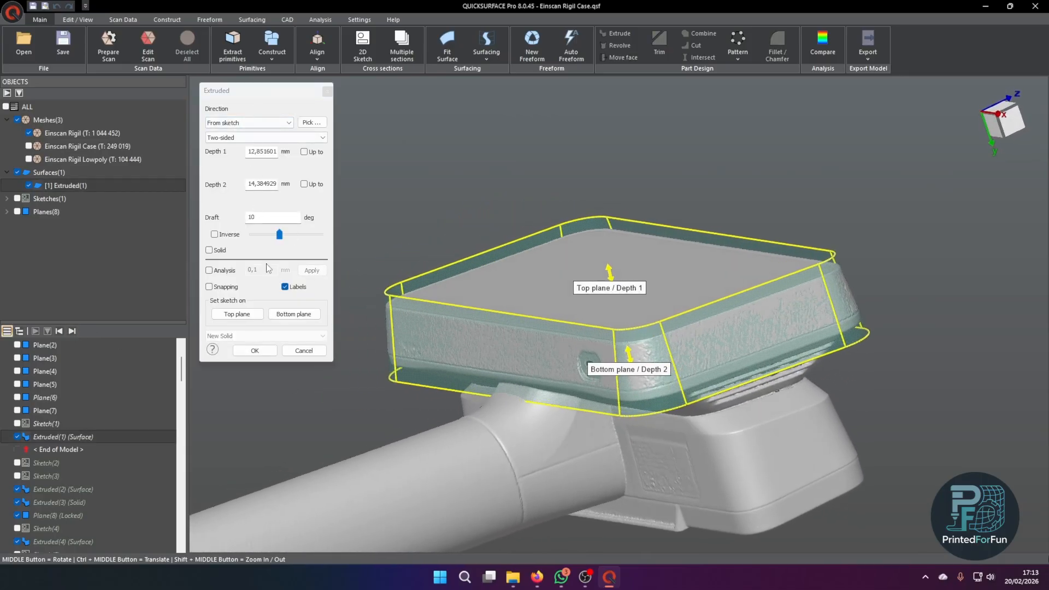
pyautogui.click(224, 273)
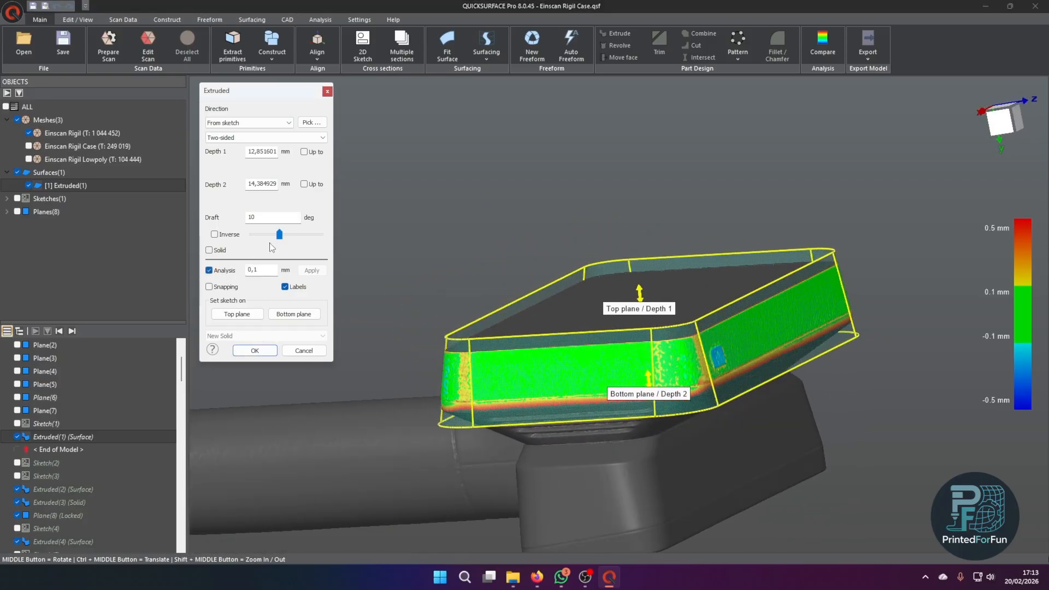
pyautogui.moveTo(280, 234); pyautogui.dragTo(279, 239)
pyautogui.click(311, 352)
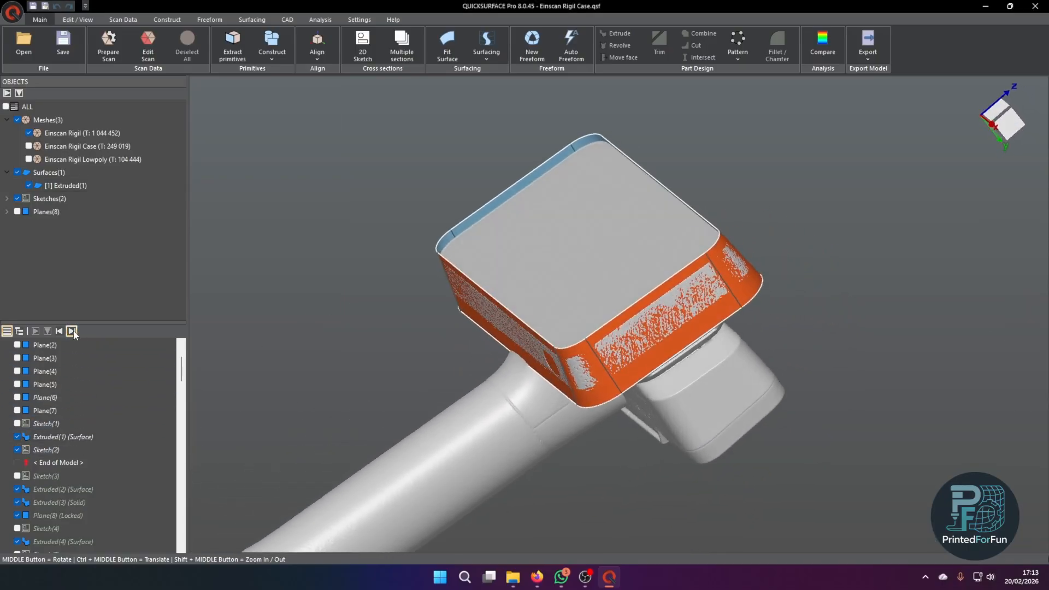
# Step: Move the End-of-Model marker past Sketch(2), examine the sketch's offset outlines around a housing corner, and leave the sketch without saving
pyautogui.click(72, 331)
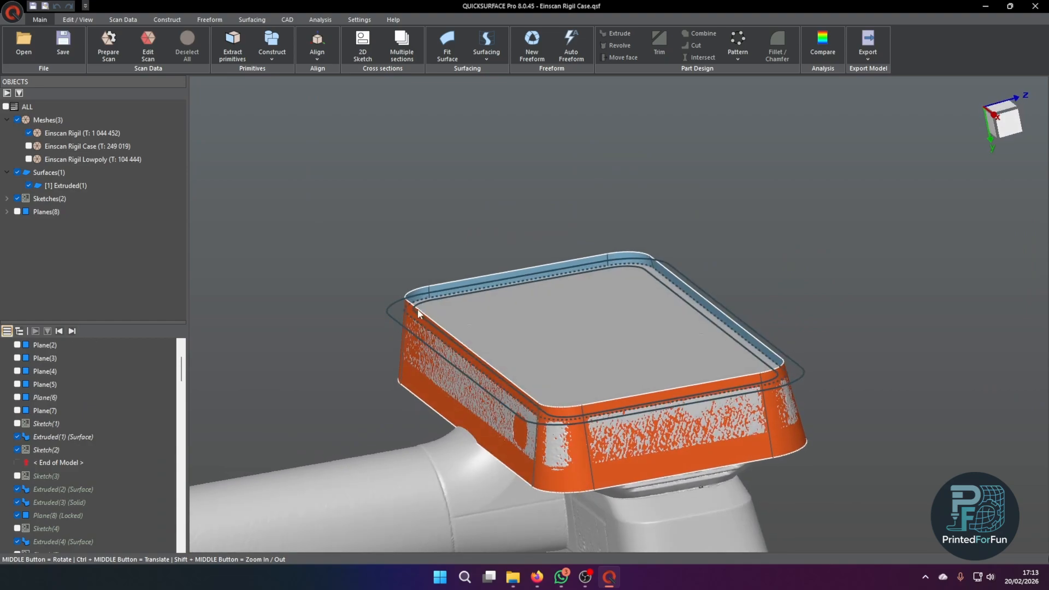
pyautogui.scroll(5, 421, 316)
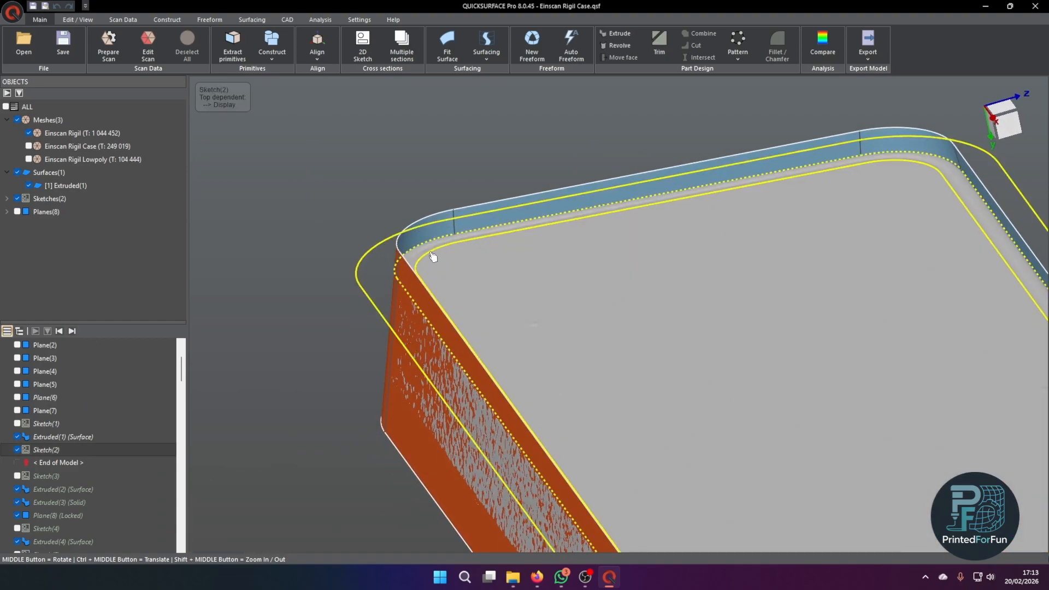
pyautogui.doubleClick(433, 257)
pyautogui.scroll(5, 475, 154)
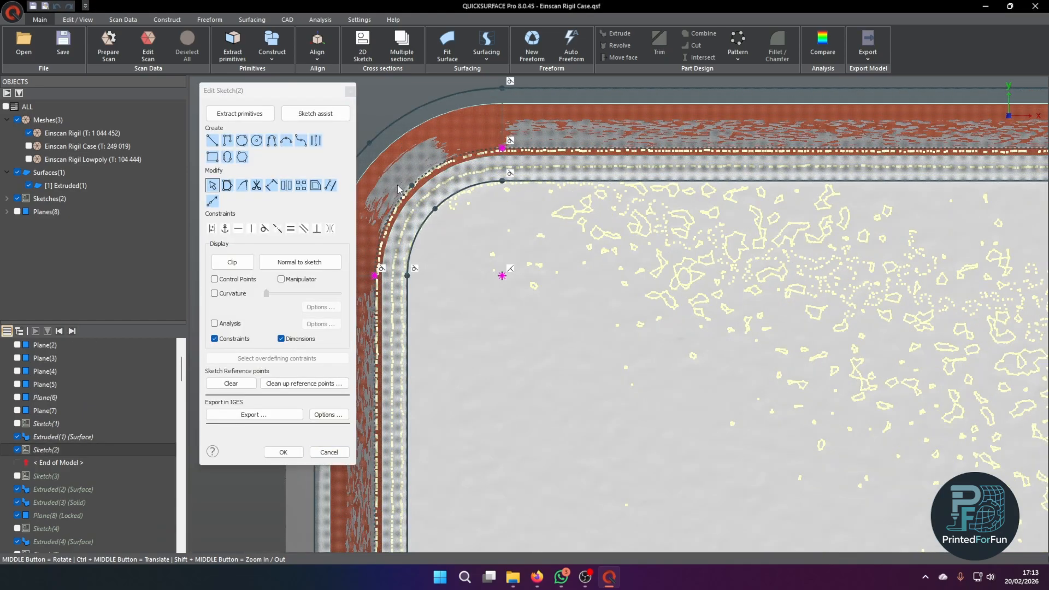
pyautogui.scroll(-3, 451, 189)
pyautogui.scroll(2, 452, 187)
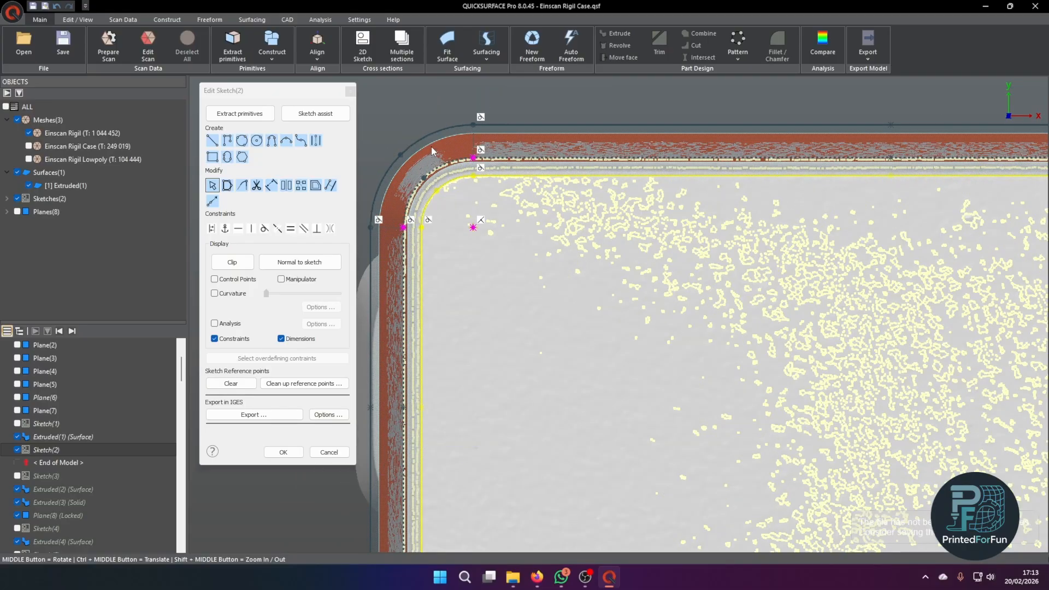
pyautogui.click(329, 453)
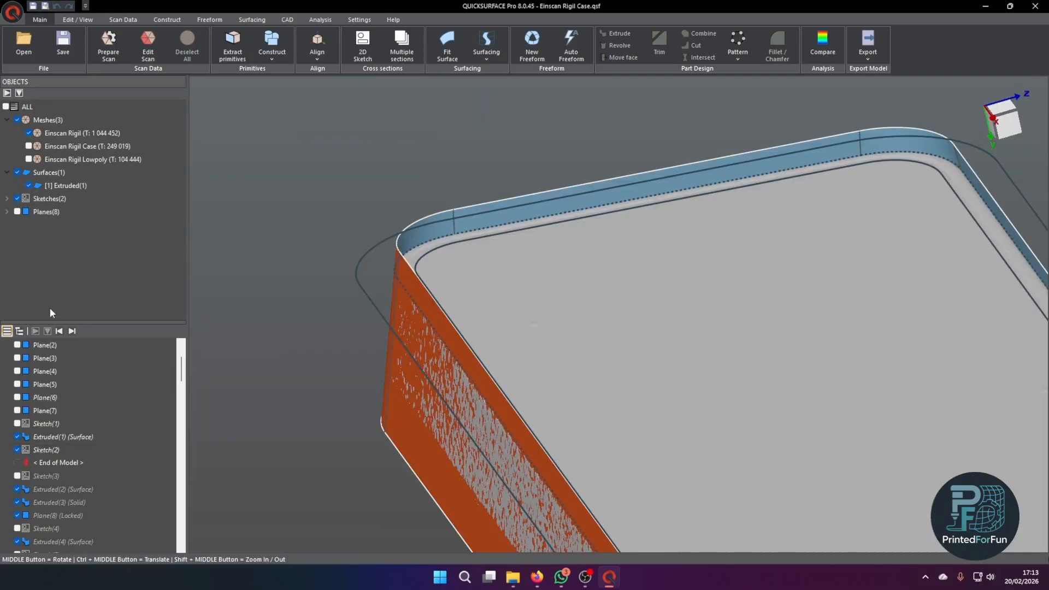
# Step: Advance the model history past Sketch(3), hide Extruded(1), and view the sketches against the screen housing from the side
pyautogui.click(71, 332)
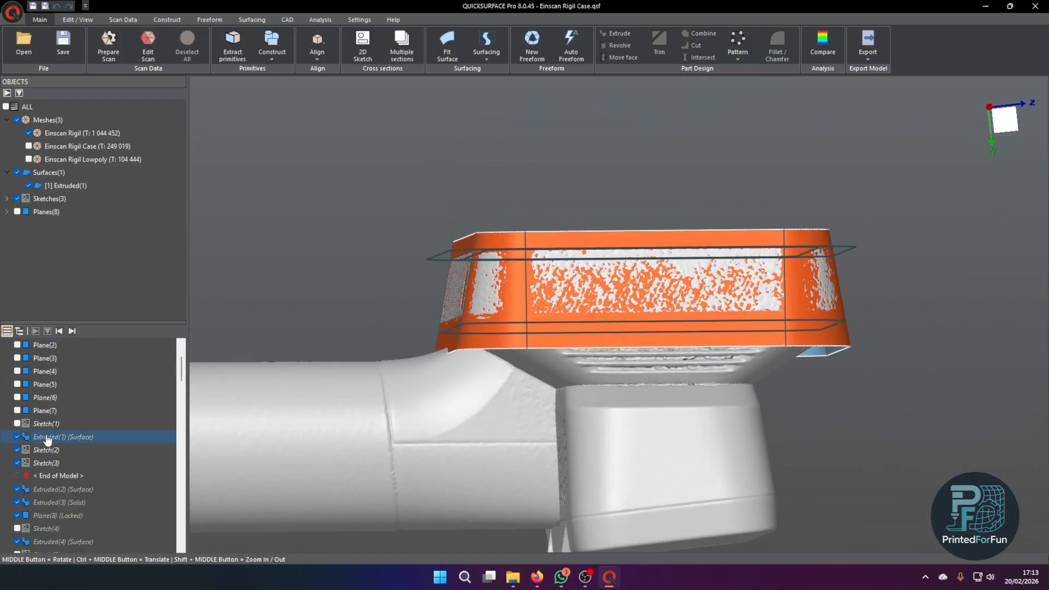
pyautogui.click(18, 438)
pyautogui.scroll(2, 439, 311)
pyautogui.moveTo(474, 349)
pyautogui.mouseDown(button='middle')
pyautogui.moveTo(470, 331)
pyautogui.moveTo(472, 339)
pyautogui.mouseUp(button='middle')
pyautogui.click(1009, 123)
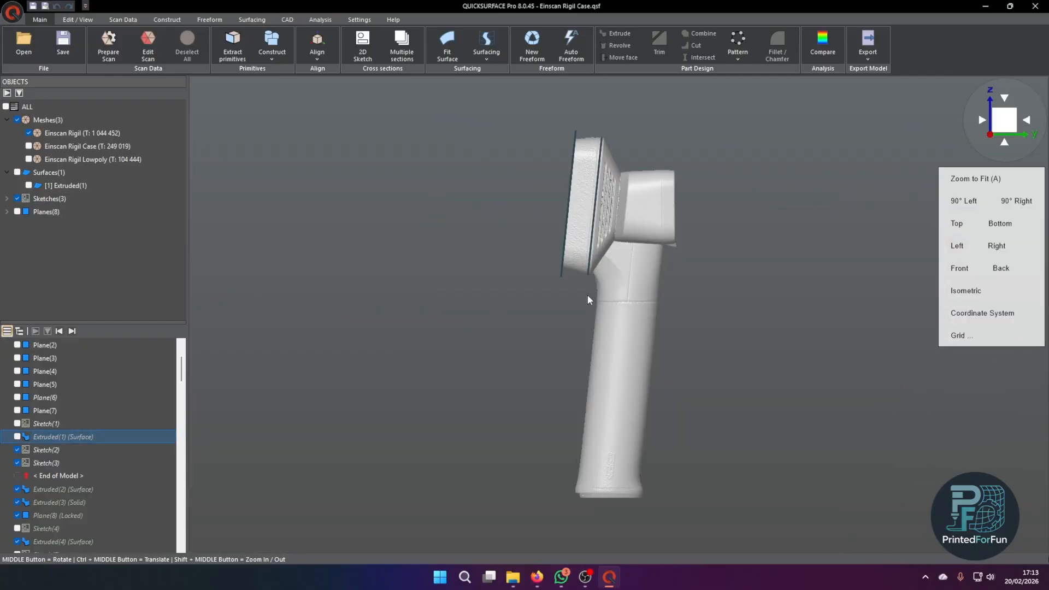
pyautogui.scroll(5, 620, 288)
pyautogui.scroll(-5, 702, 292)
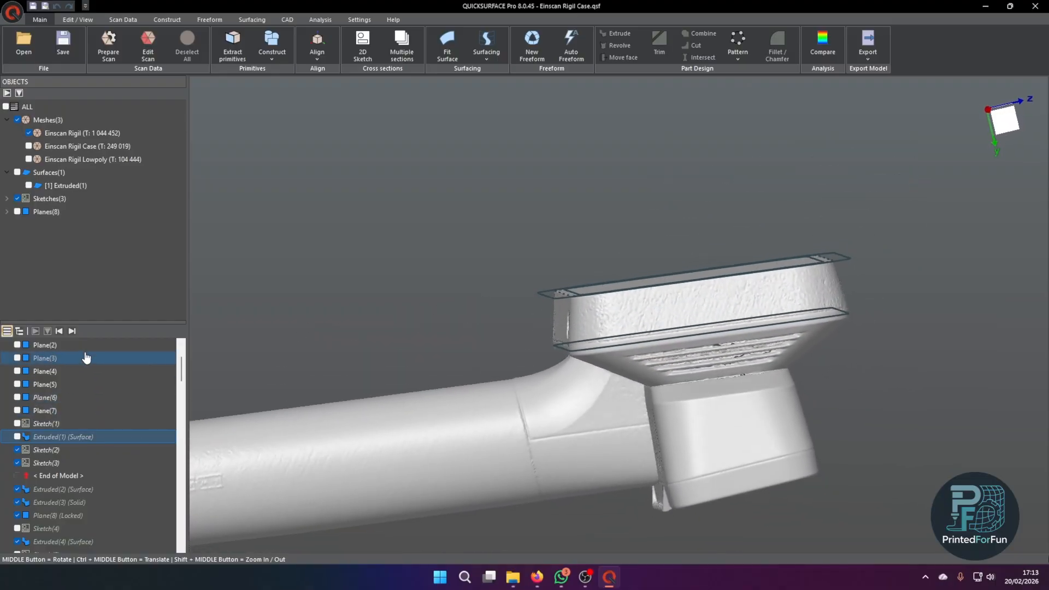
# Step: Advance the model history past Extruded(2), Extruded(3) and the locked Plane(8)
pyautogui.click(76, 332)
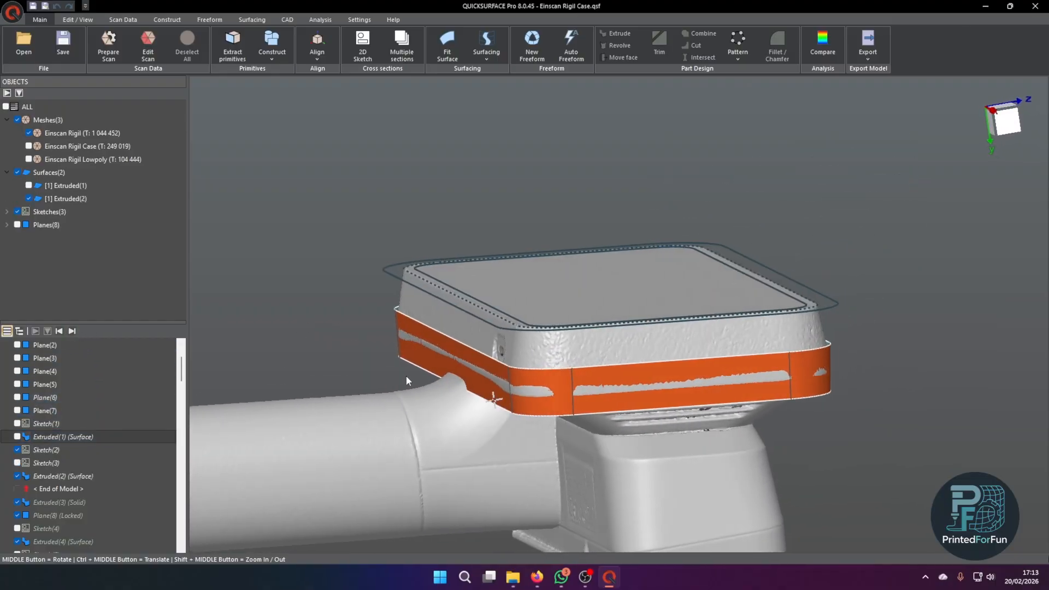
pyautogui.click(72, 331)
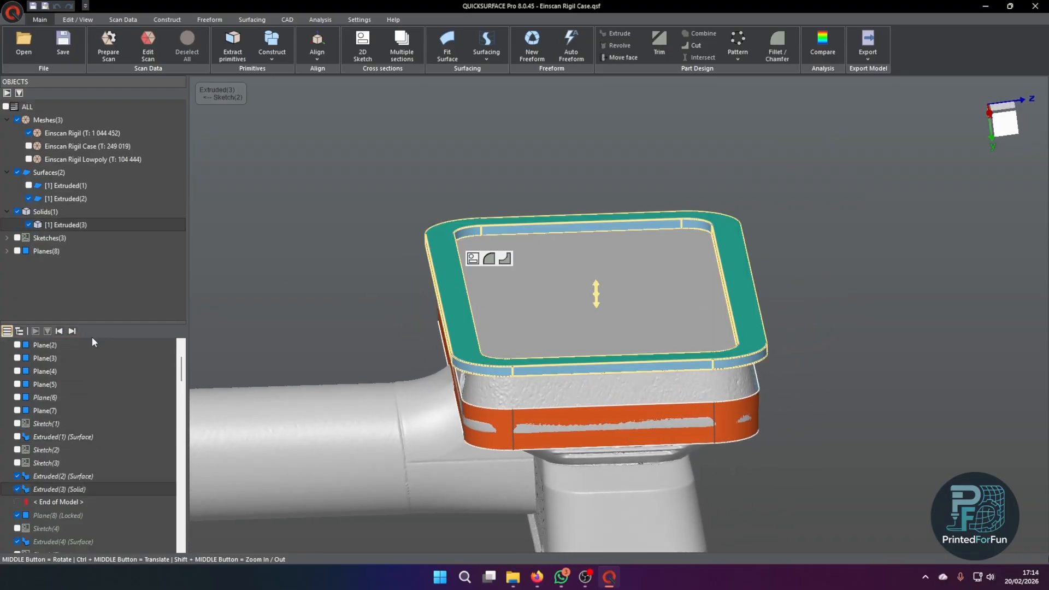
pyautogui.click(75, 332)
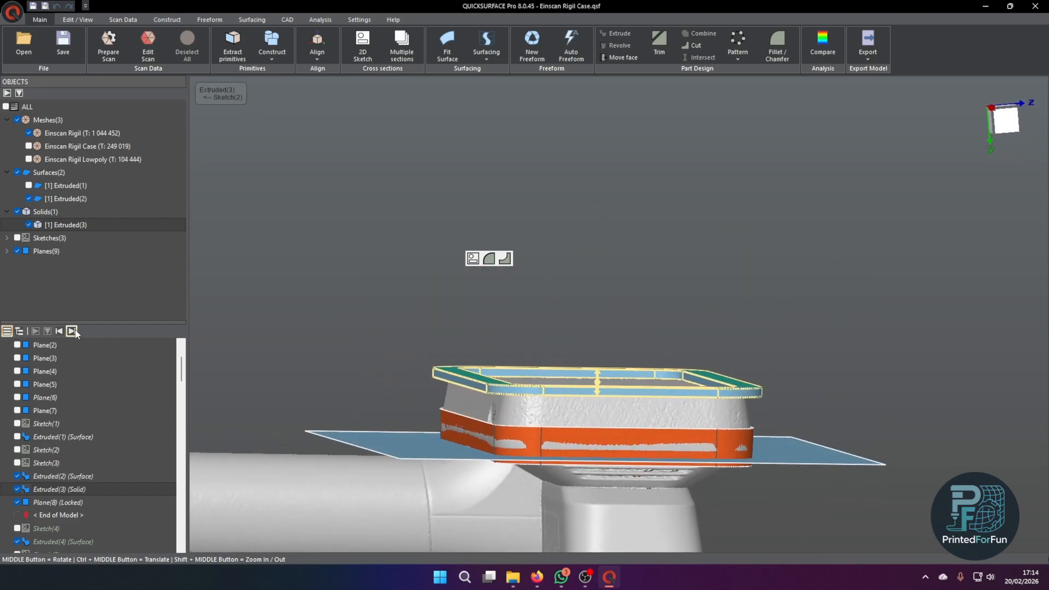
# Step: Move the End-of-Model marker past Sketch(4), keep that sketch visible, and examine its outline around the rear housing
pyautogui.click(19, 516)
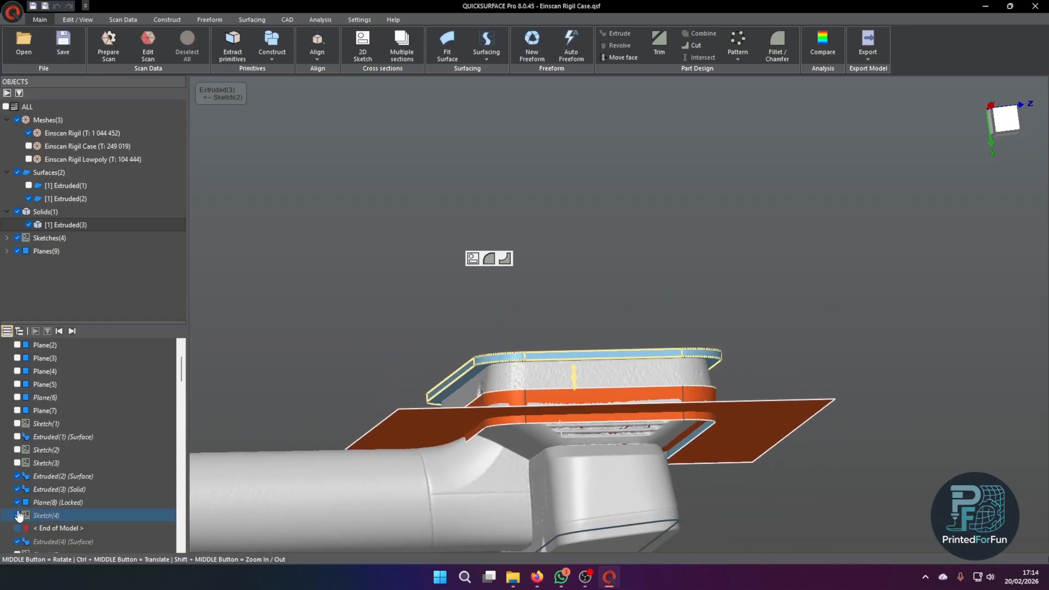
pyautogui.click(18, 516)
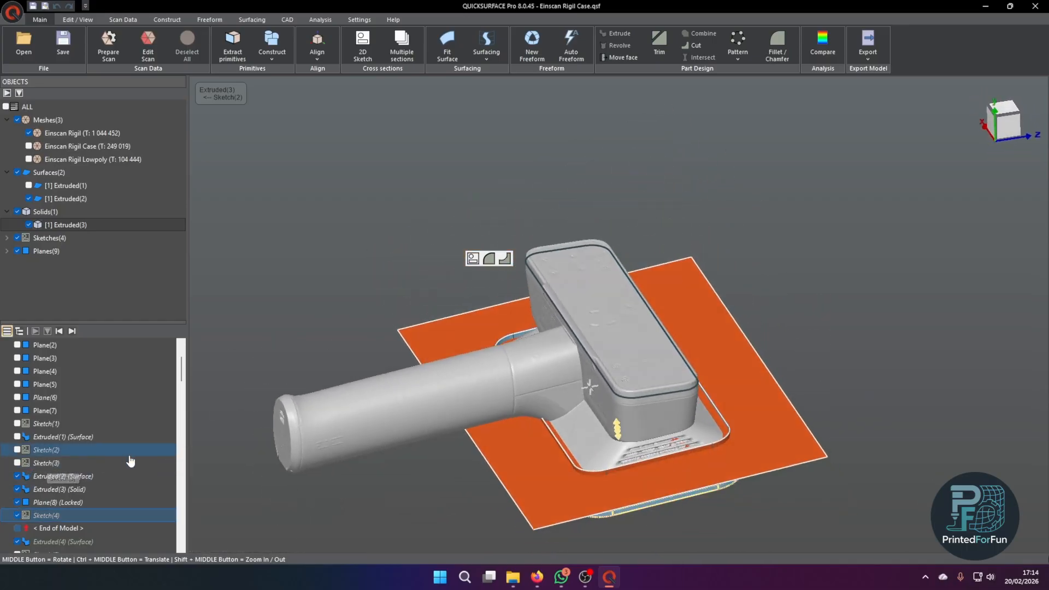
pyautogui.scroll(3, 596, 353)
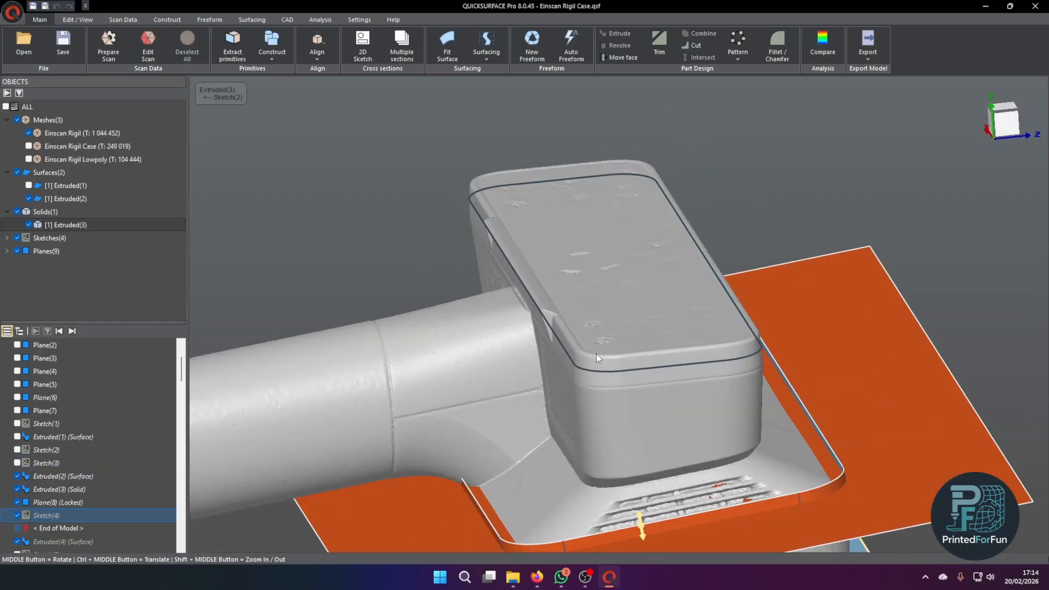
pyautogui.moveTo(549, 342); pyautogui.dragTo(582, 297, button='middle')
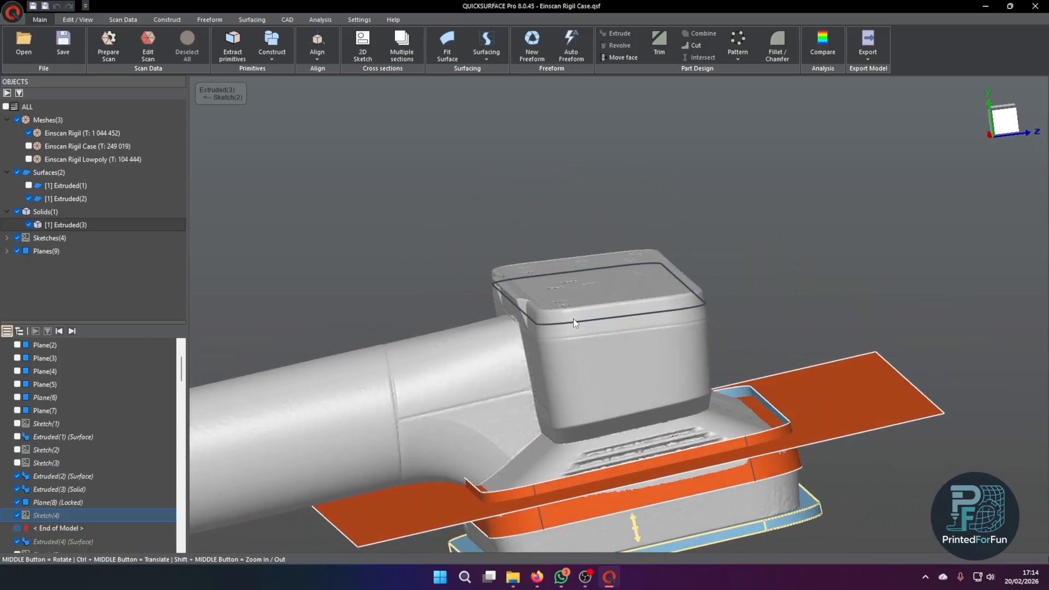
pyautogui.scroll(2, 573, 319)
pyautogui.click(605, 357)
pyautogui.click(798, 260)
pyautogui.moveTo(798, 260); pyautogui.dragTo(466, 294, button='middle')
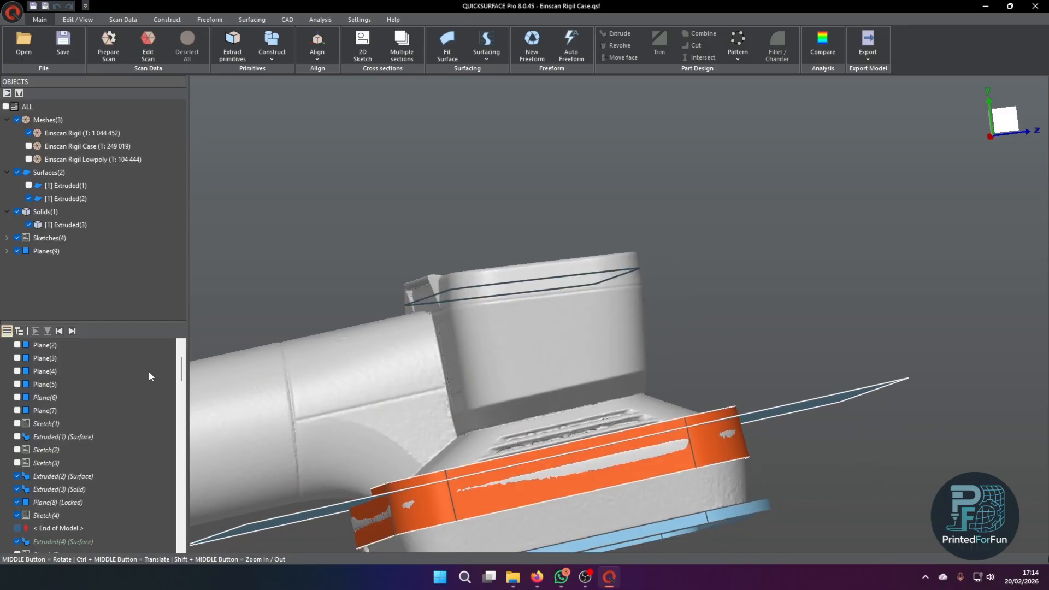
# Step: Advance the model history past Extruded(4), check its fit around the rear housing with the 0.1 mm deviation analysis, and leave without saving
pyautogui.click(73, 330)
pyautogui.moveTo(516, 382); pyautogui.dragTo(514, 470, button='middle')
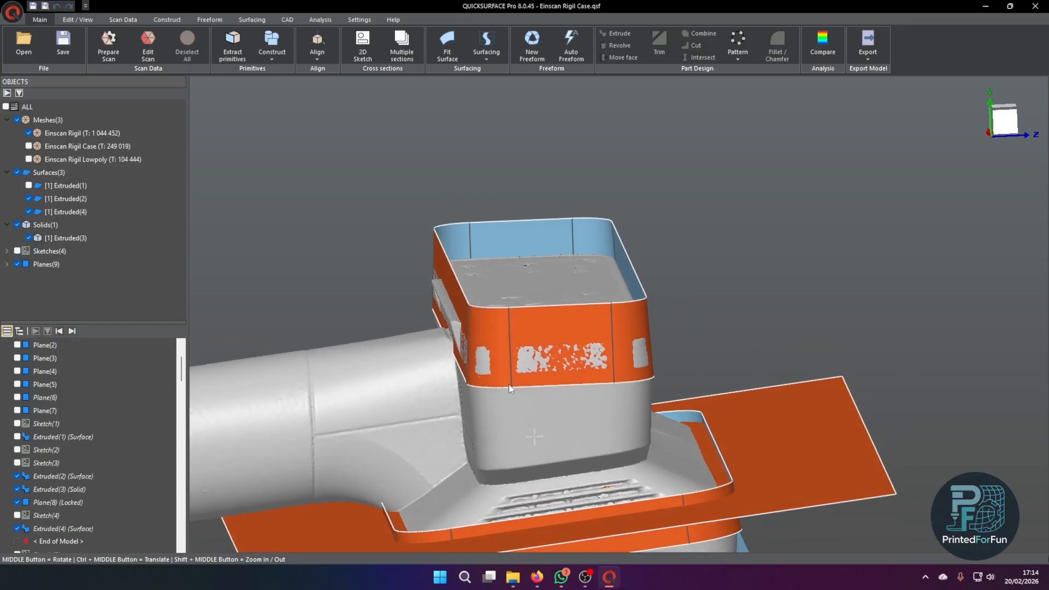
pyautogui.doubleClick(513, 335)
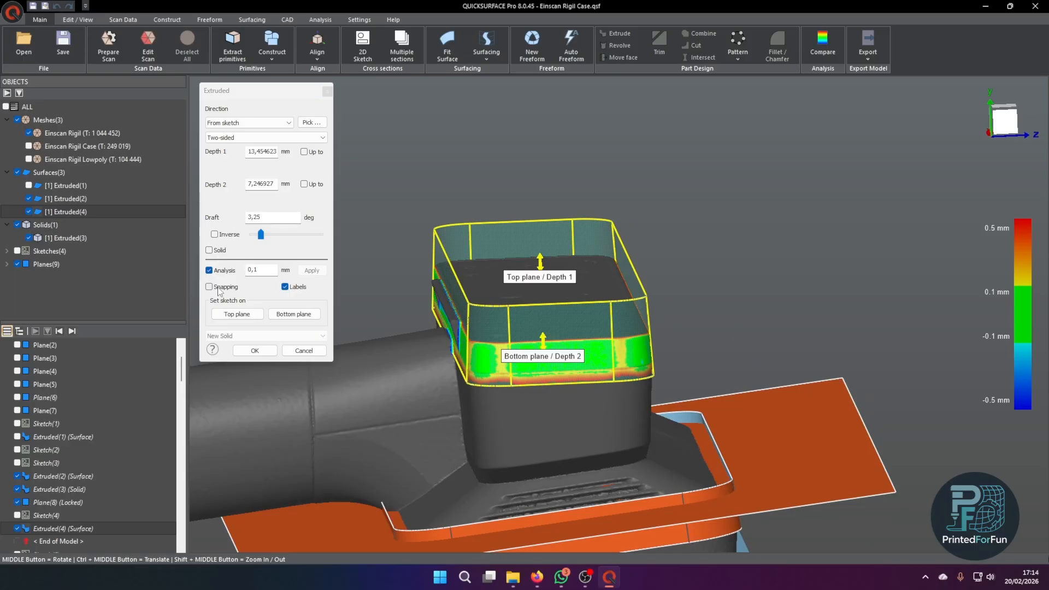
pyautogui.moveTo(382, 443); pyautogui.dragTo(568, 438, button='middle')
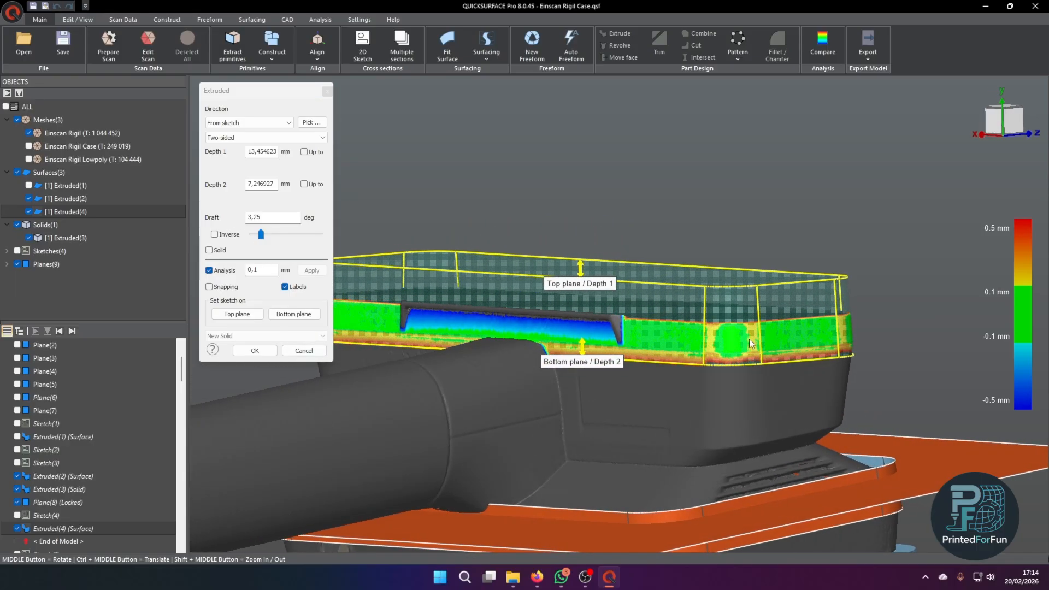
pyautogui.moveTo(838, 333); pyautogui.dragTo(642, 457, button='middle')
pyautogui.click(306, 350)
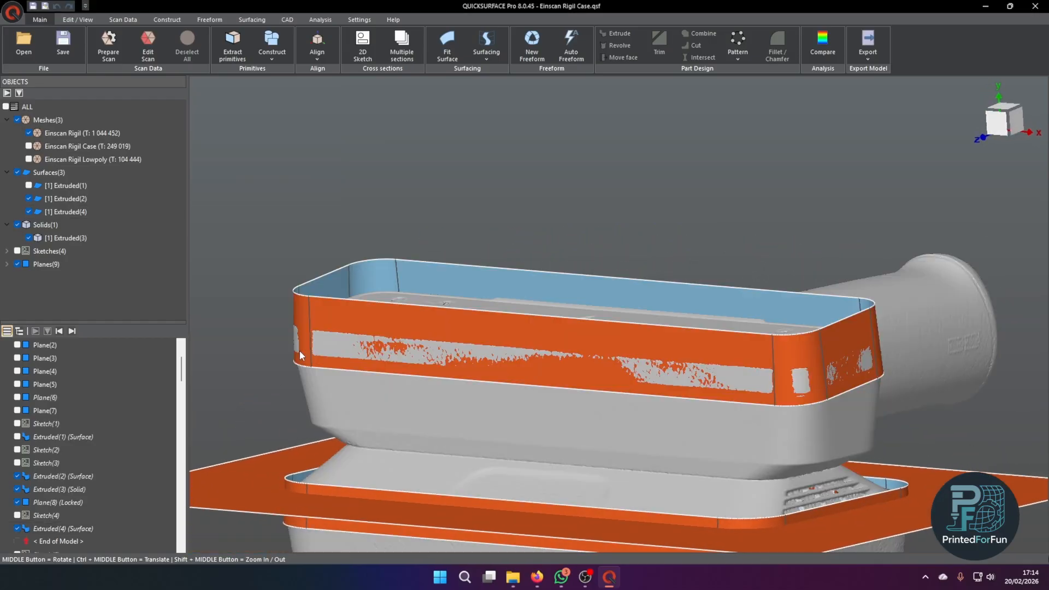
# Step: Advance the model history past Sketch(5), Sketch(6) and their copies, and inspect Sketch(5) - Copy(1) in the sketch editor without saving changes
pyautogui.scroll(-2, 82, 492)
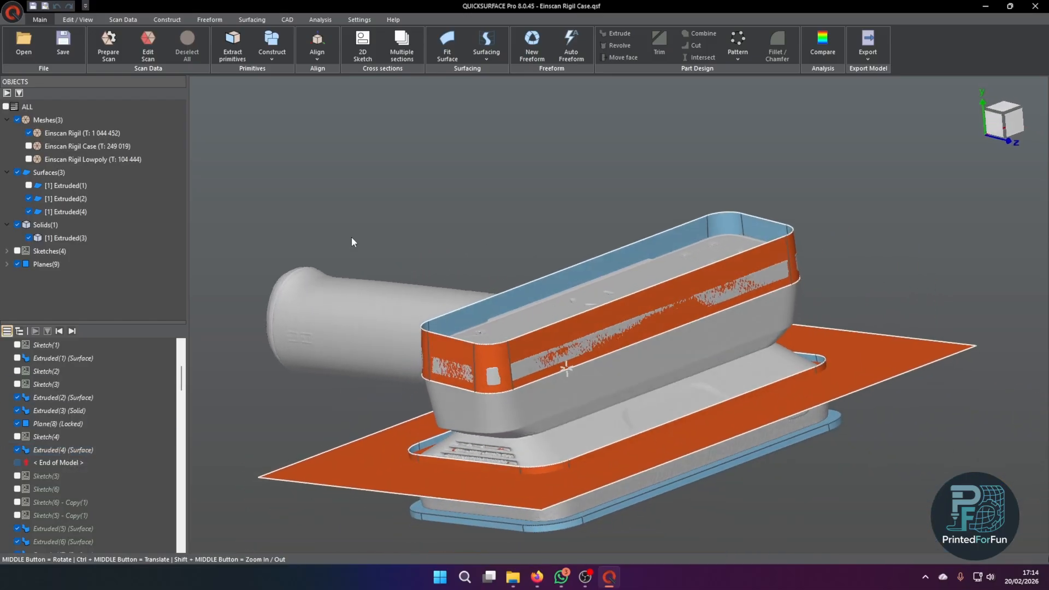
pyautogui.click(71, 332)
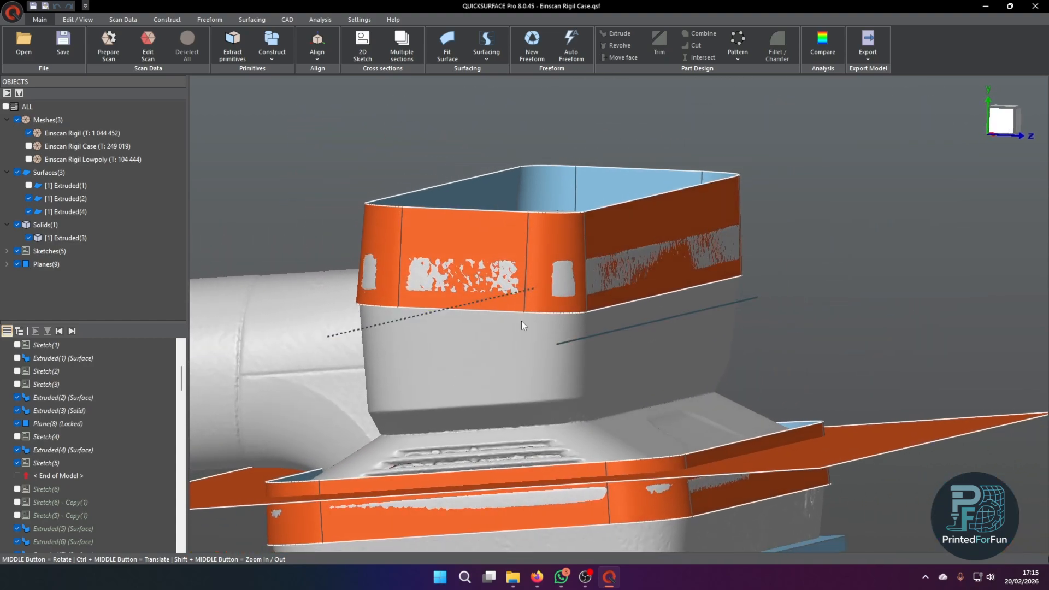
pyautogui.click(550, 227)
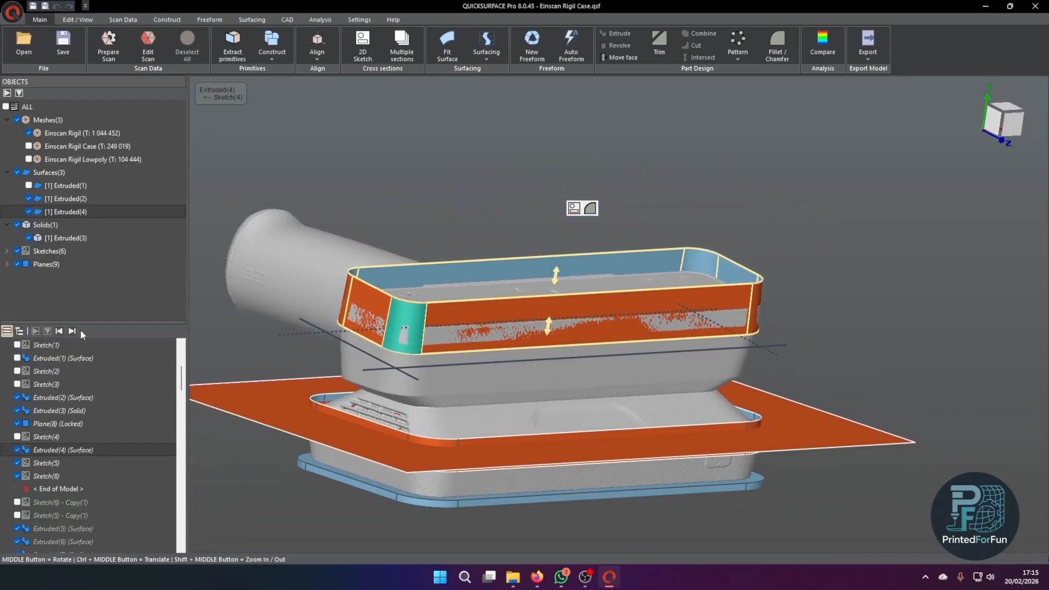
pyautogui.click(72, 331)
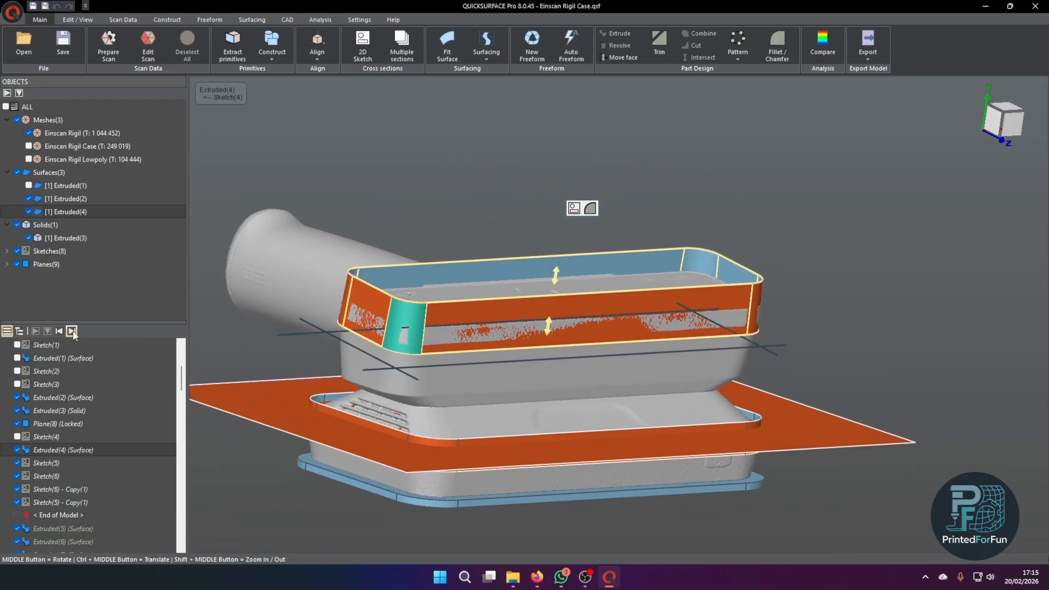
pyautogui.doubleClick(405, 372)
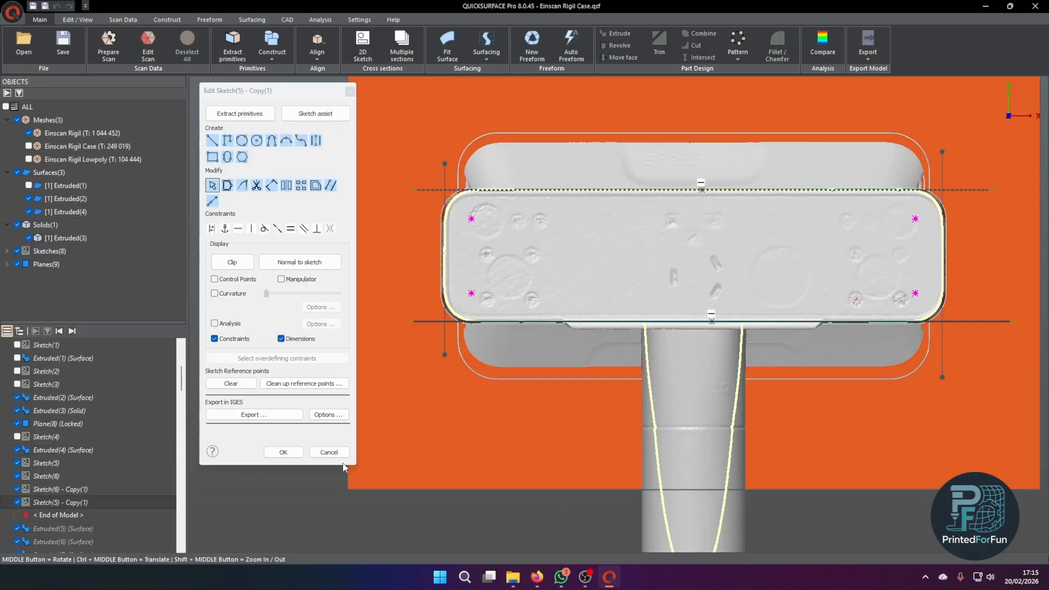
pyautogui.click(330, 453)
# Step: Advance the model history past the side surfaces Extruded(5), Extruded(6) and Extruded(7)
pyautogui.scroll(-2, 76, 382)
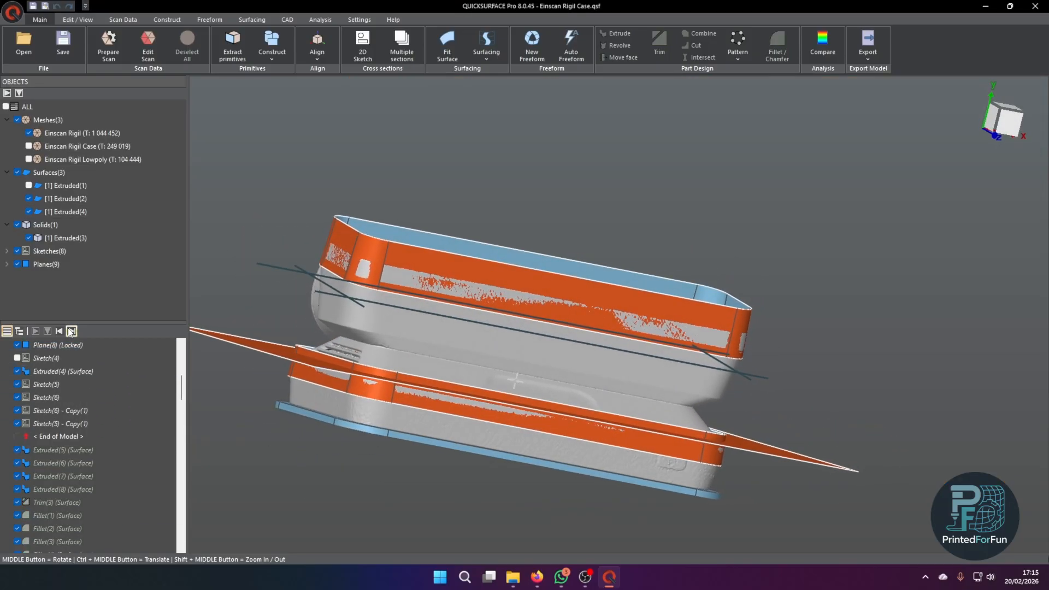
pyautogui.click(71, 331)
pyautogui.click(71, 331)
pyautogui.click(71, 331)
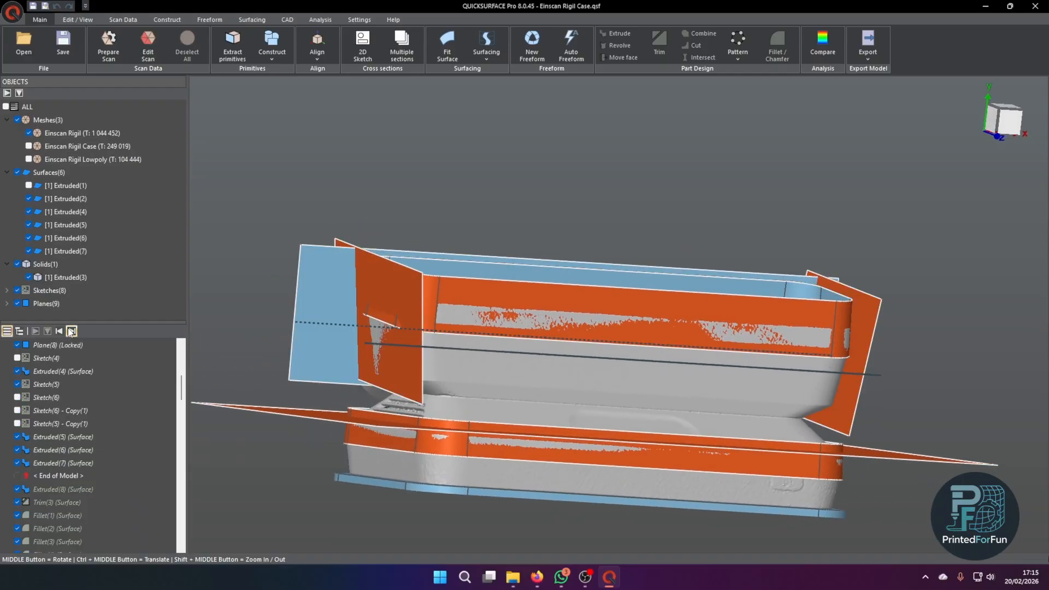
# Step: Advance the model history past Extruded(8) and Trim(3), and examine how the side surfaces are trimmed around the rear housing
pyautogui.click(71, 331)
pyautogui.click(71, 332)
pyautogui.click(59, 331)
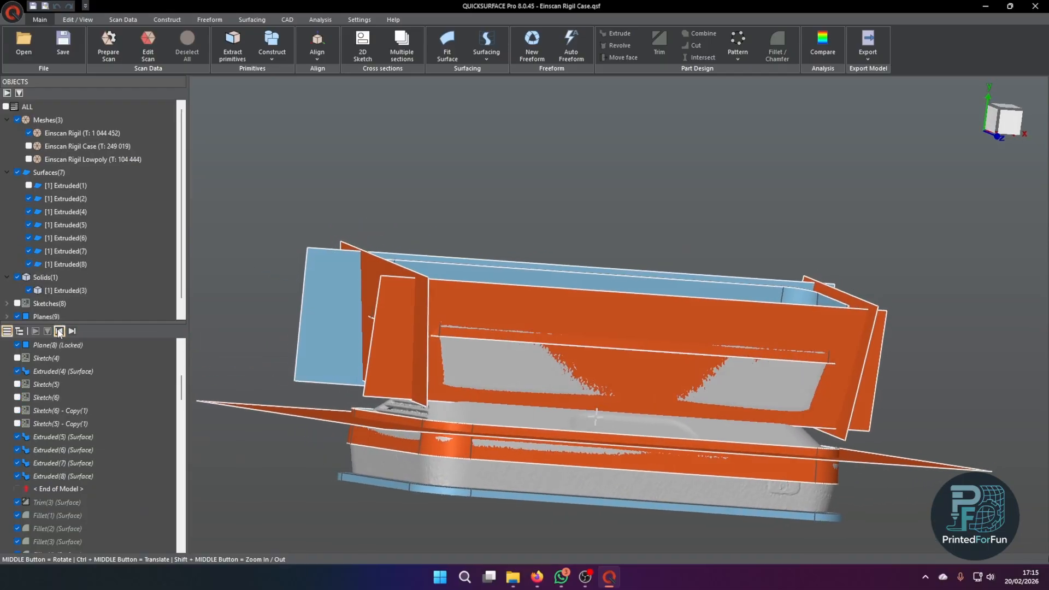
pyautogui.click(73, 332)
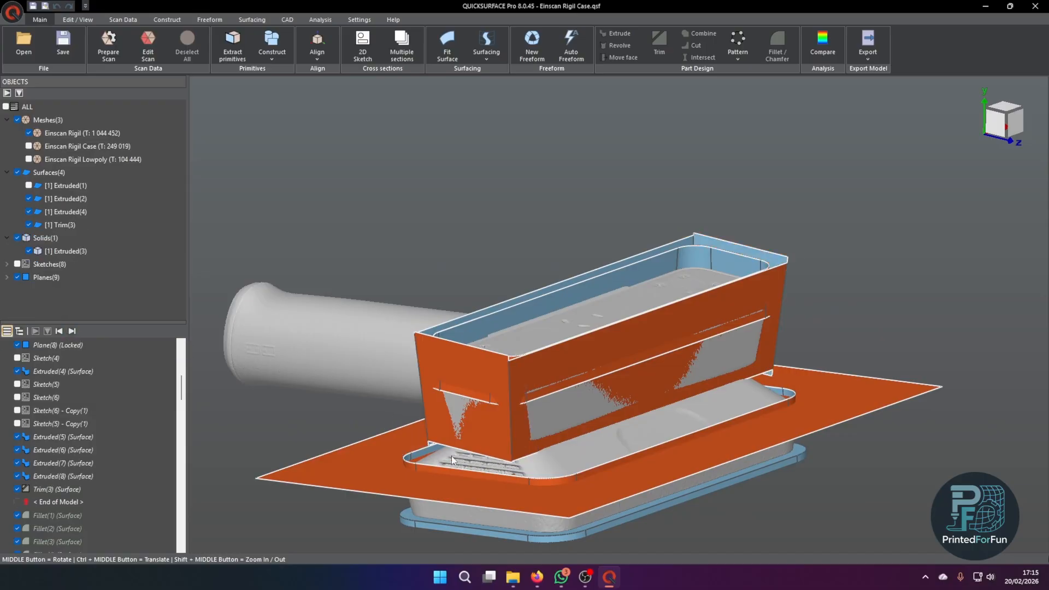
pyautogui.click(523, 424)
pyautogui.click(432, 407)
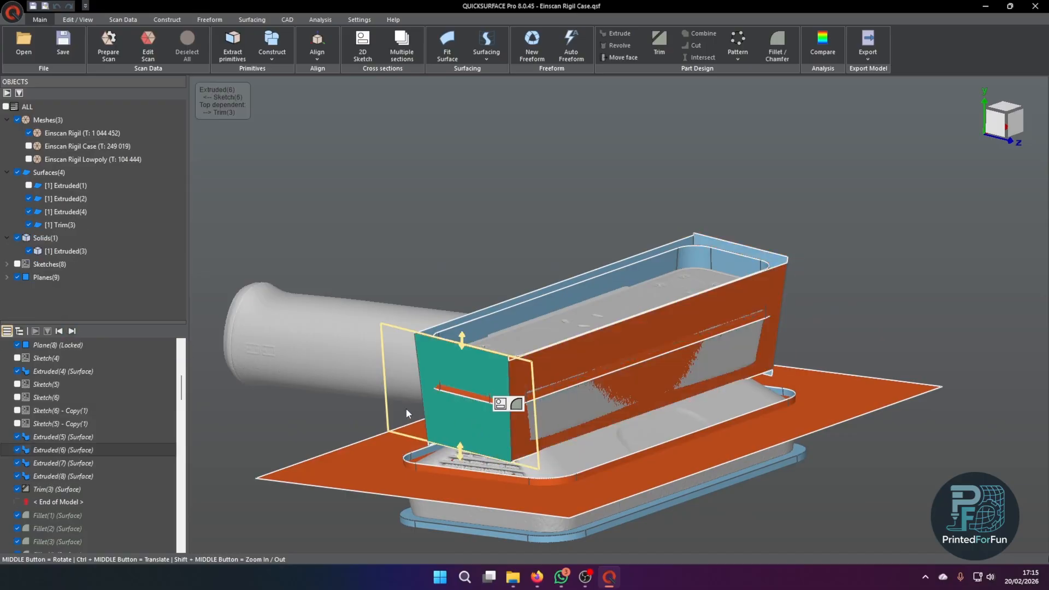
pyautogui.scroll(-2, 94, 474)
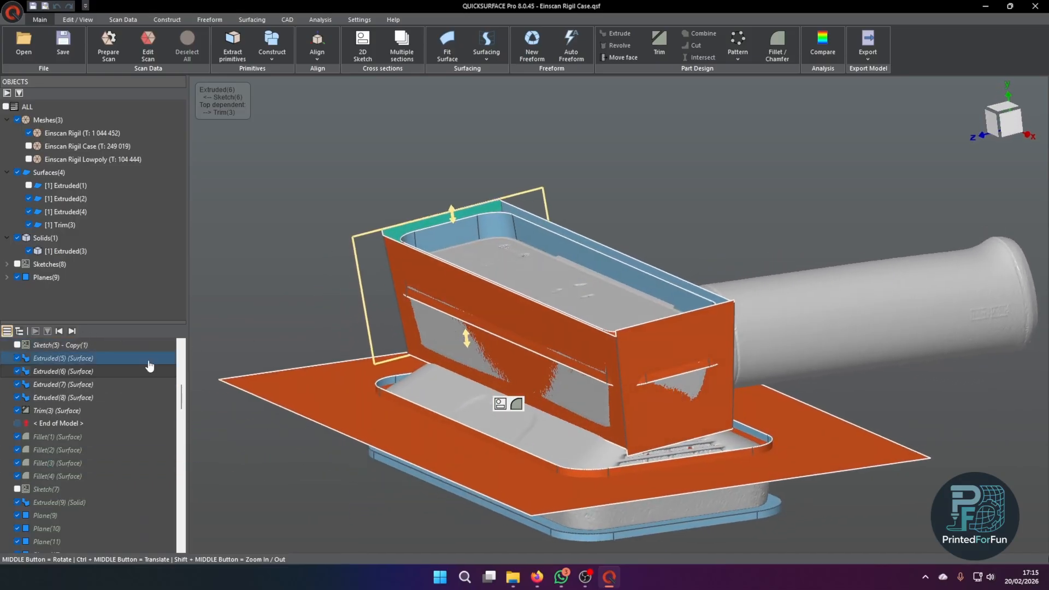
# Step: Advance the model history past Fillet(1) and open that fillet's settings to inspect its variable radius along the housing corner
pyautogui.click(72, 332)
pyautogui.doubleClick(57, 424)
pyautogui.moveTo(260, 95); pyautogui.dragTo(161, 85)
pyautogui.moveTo(306, 181); pyautogui.dragTo(586, 332, button='middle')
pyautogui.scroll(5, 535, 299)
pyautogui.moveTo(530, 274); pyautogui.dragTo(126, 293, button='middle')
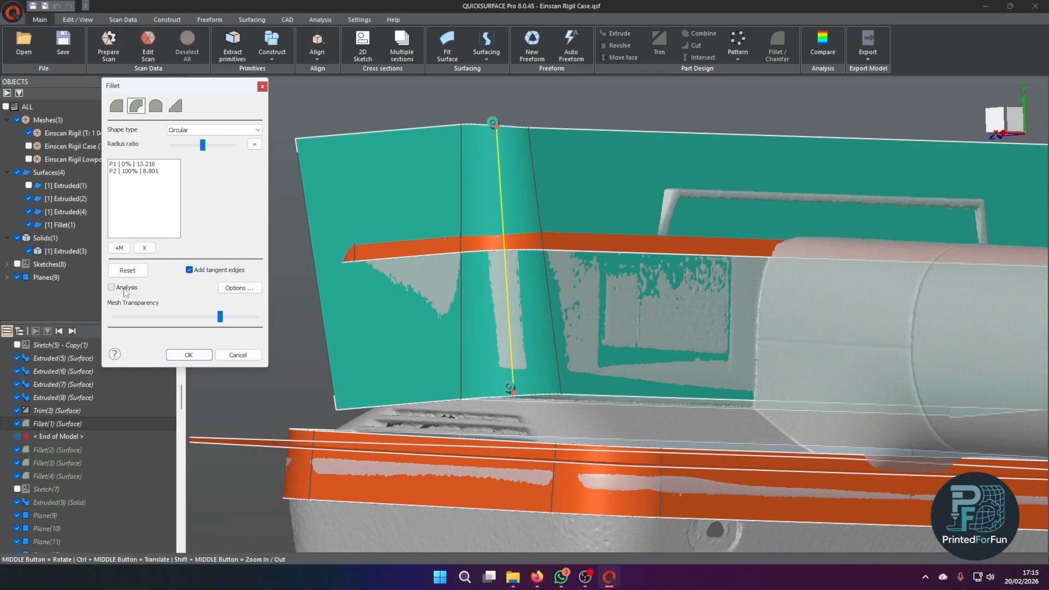
# Step: Check Fillet(1) against the scan with the deviation analysis at a 0.05 mm tolerance, and leave the fillet without saving
pyautogui.click(124, 289)
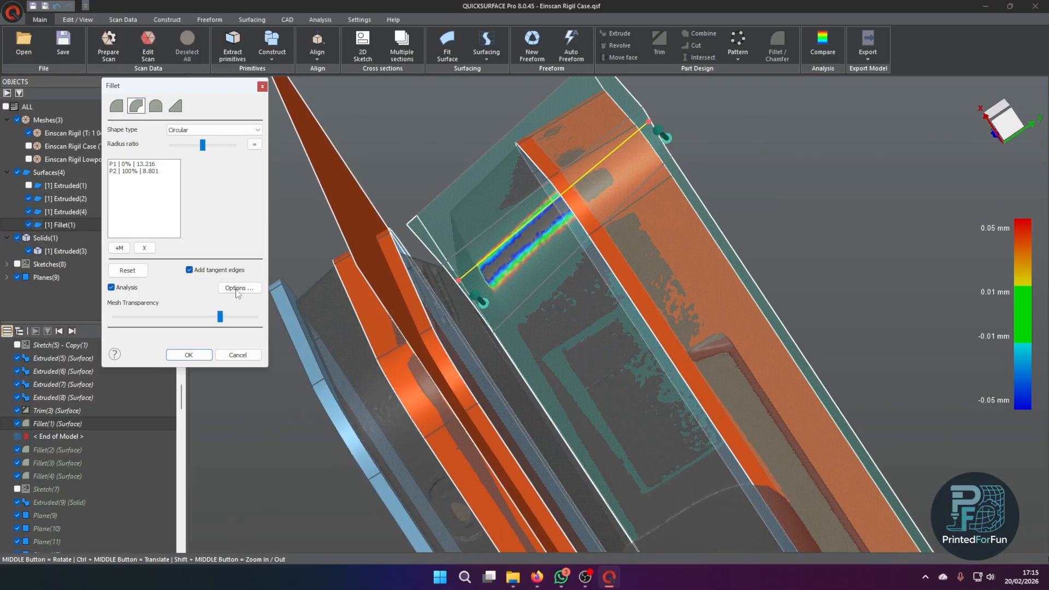
pyautogui.click(229, 292)
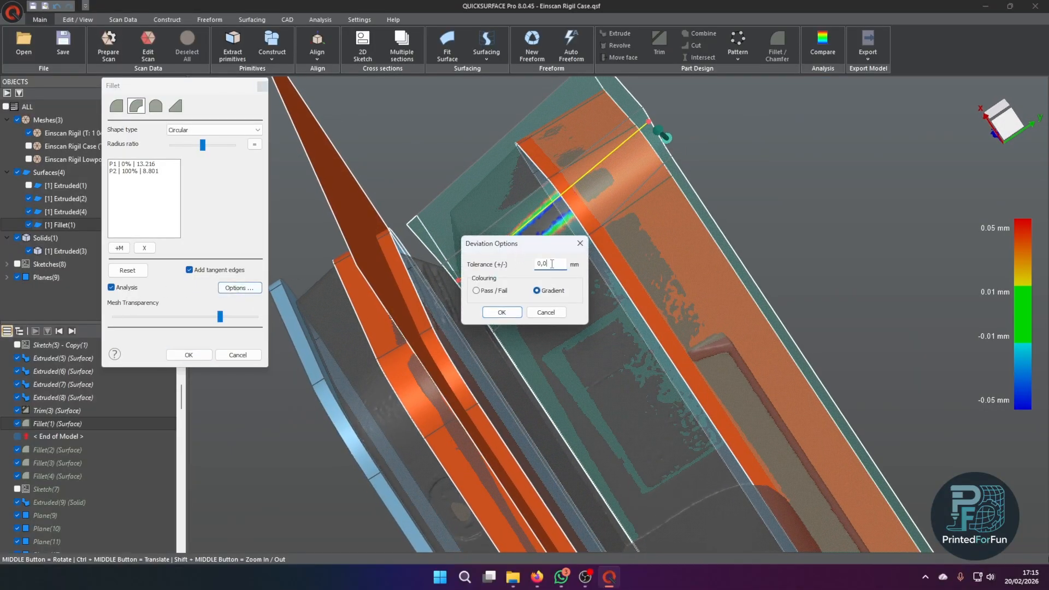
pyautogui.press('BackSpace')
pyautogui.write('5')
pyautogui.press('Return')
pyautogui.moveTo(551, 264); pyautogui.dragTo(317, 294, button='middle')
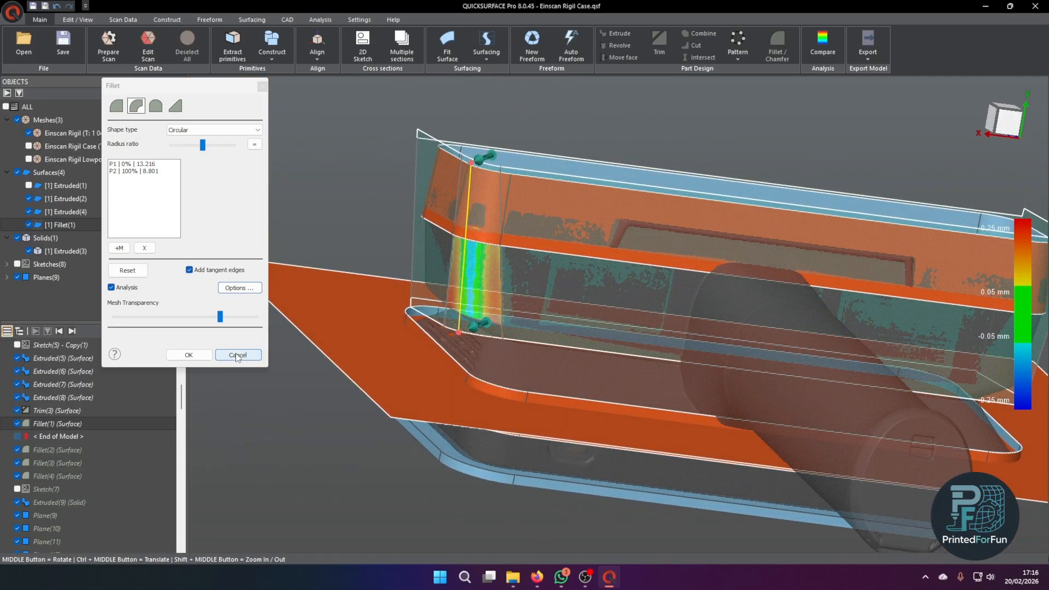
pyautogui.click(238, 356)
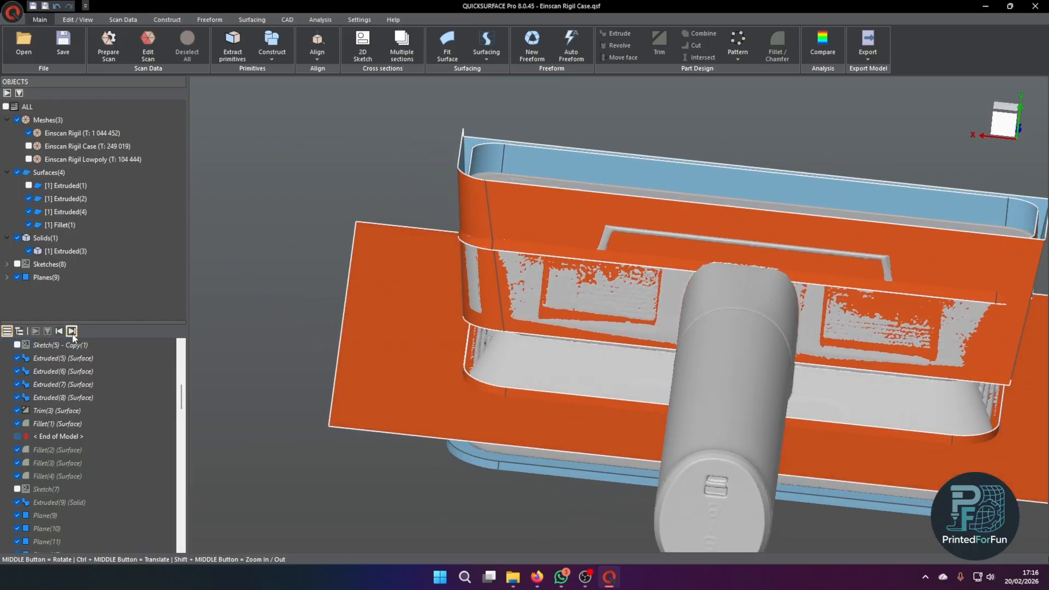
# Step: Advance the model history past Fillet(2), Fillet(3) and Fillet(4) to round the remaining rear housing corners
pyautogui.click(72, 333)
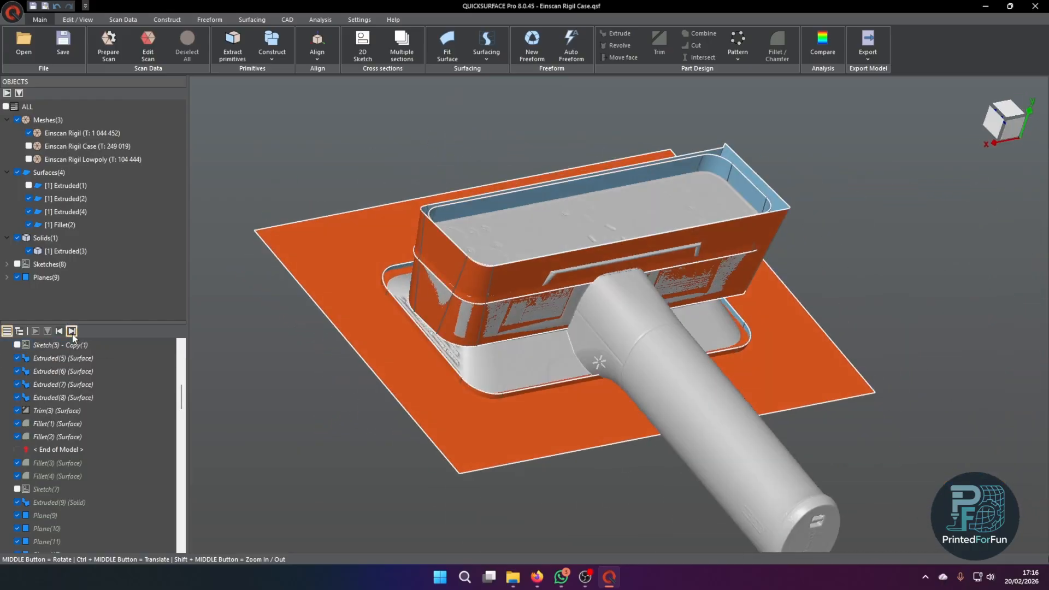
pyautogui.click(72, 331)
pyautogui.click(72, 331)
pyautogui.scroll(-8, 52, 486)
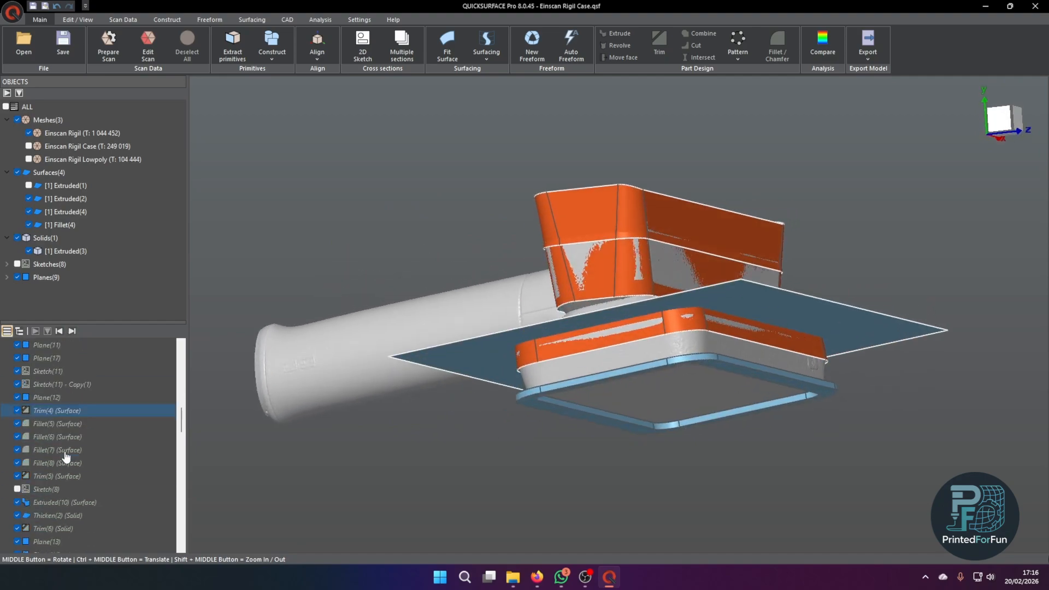
pyautogui.scroll(5, 90, 424)
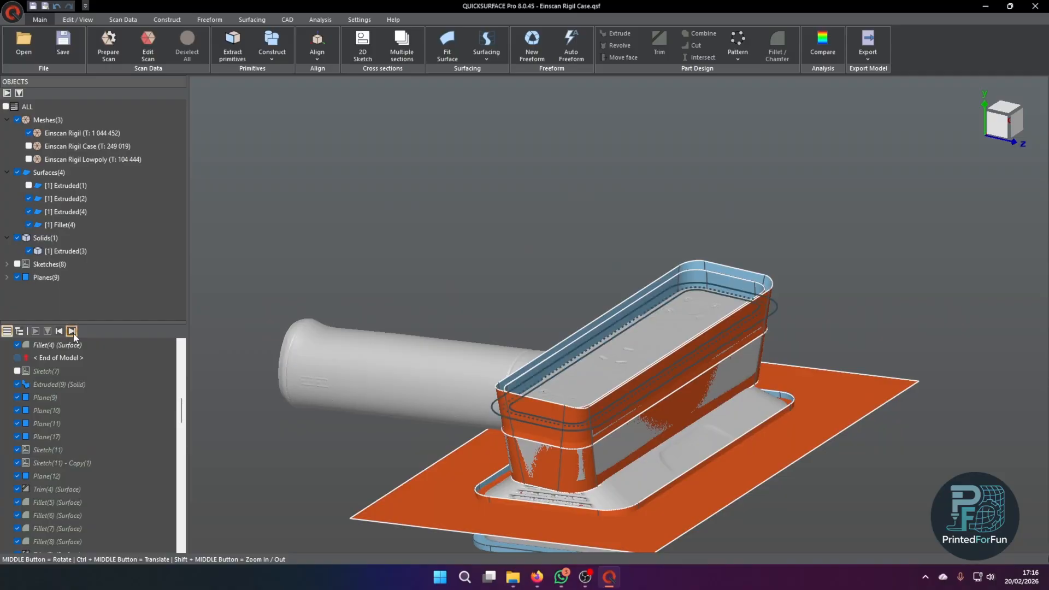
# Step: Advance the model history past Sketch(7) and examine its double outline around the rear housing
pyautogui.click(71, 331)
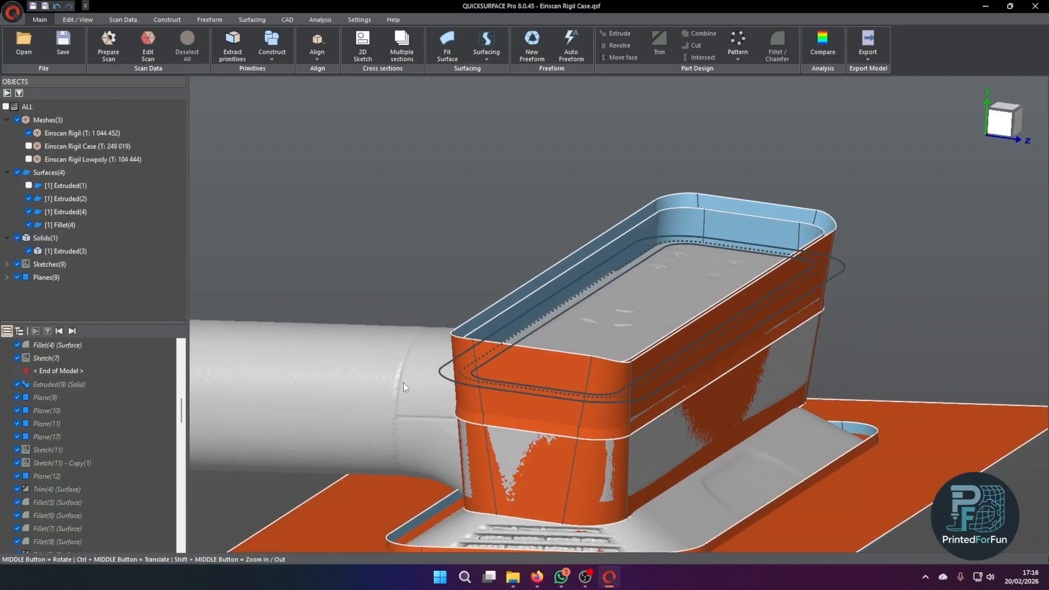
pyautogui.click(447, 374)
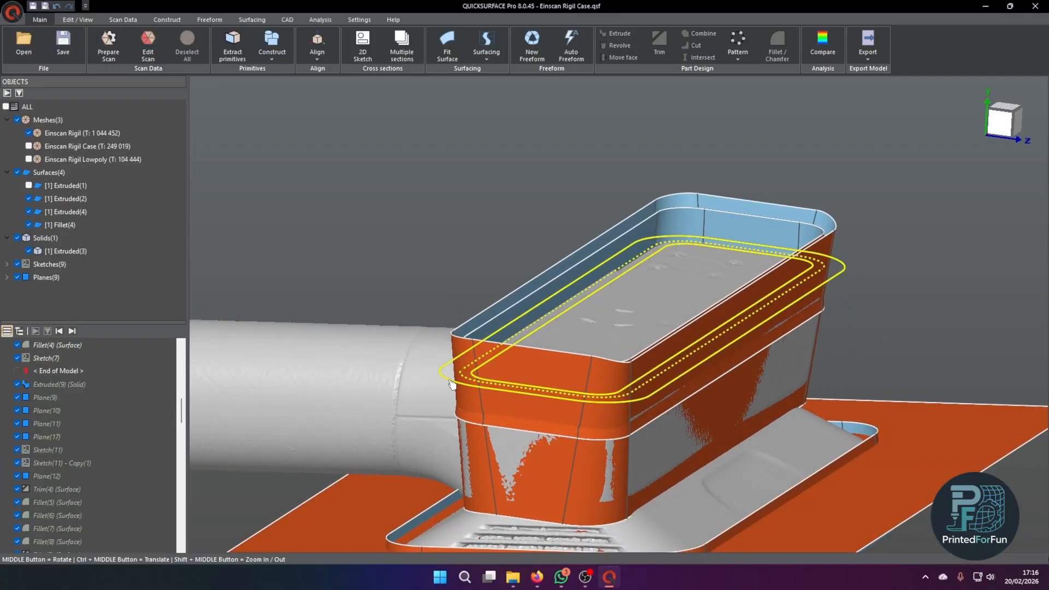
pyautogui.moveTo(448, 375); pyautogui.dragTo(590, 329, button='middle')
pyautogui.scroll(-2, 590, 329)
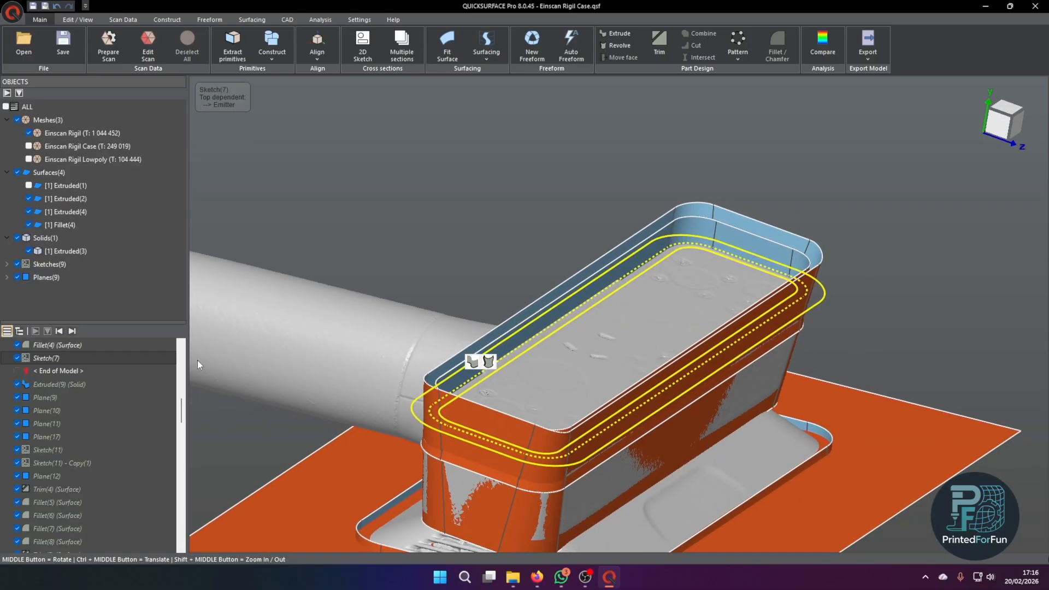
# Step: Advance the model history past the solid Extruded(9) and Plane(9), and view them against the scan
pyautogui.click(72, 331)
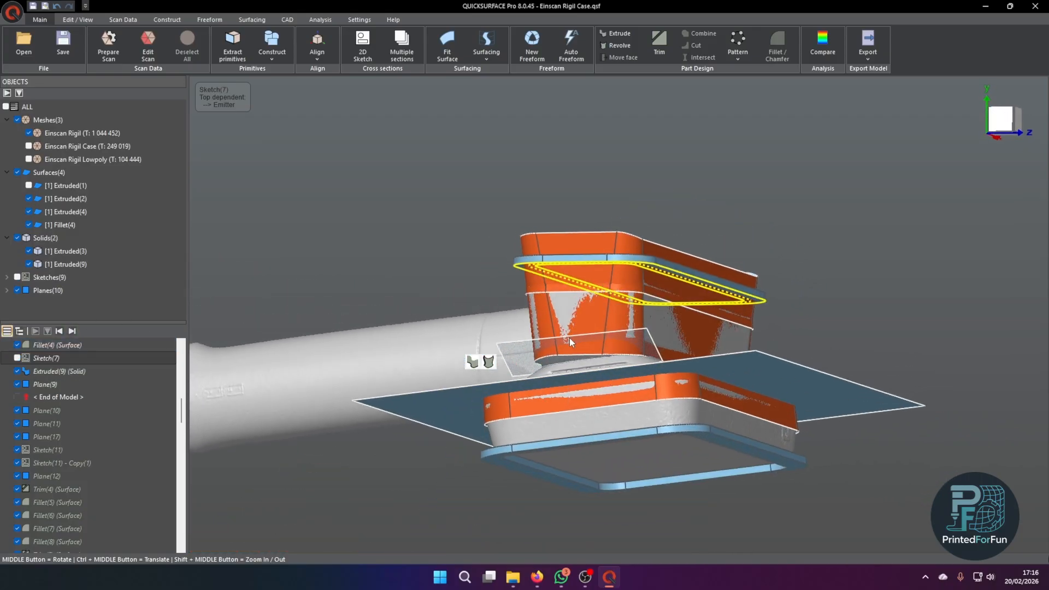
pyautogui.scroll(2, 53, 455)
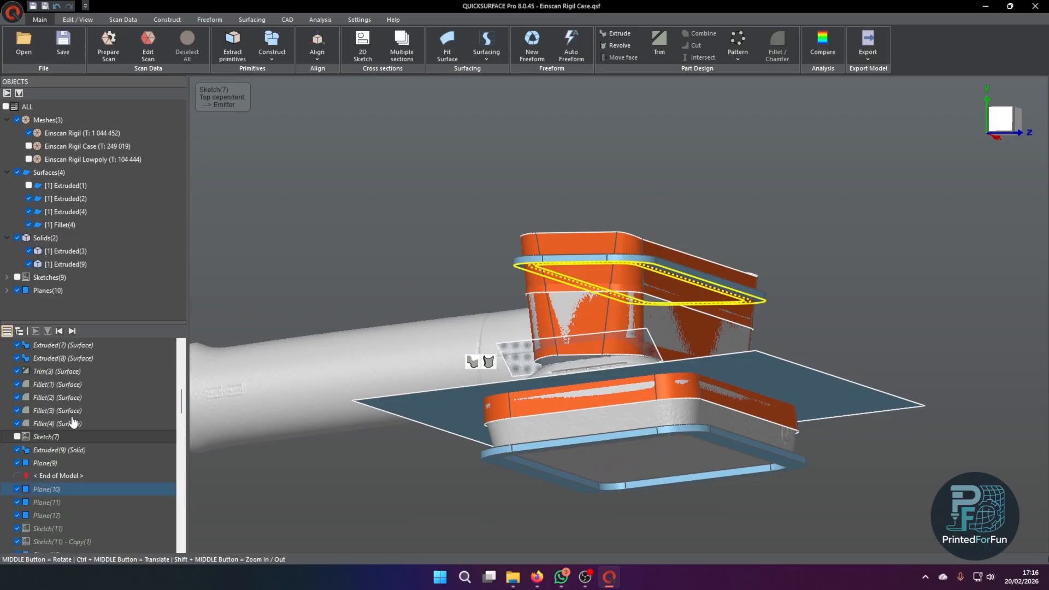
pyautogui.scroll(-1, 69, 416)
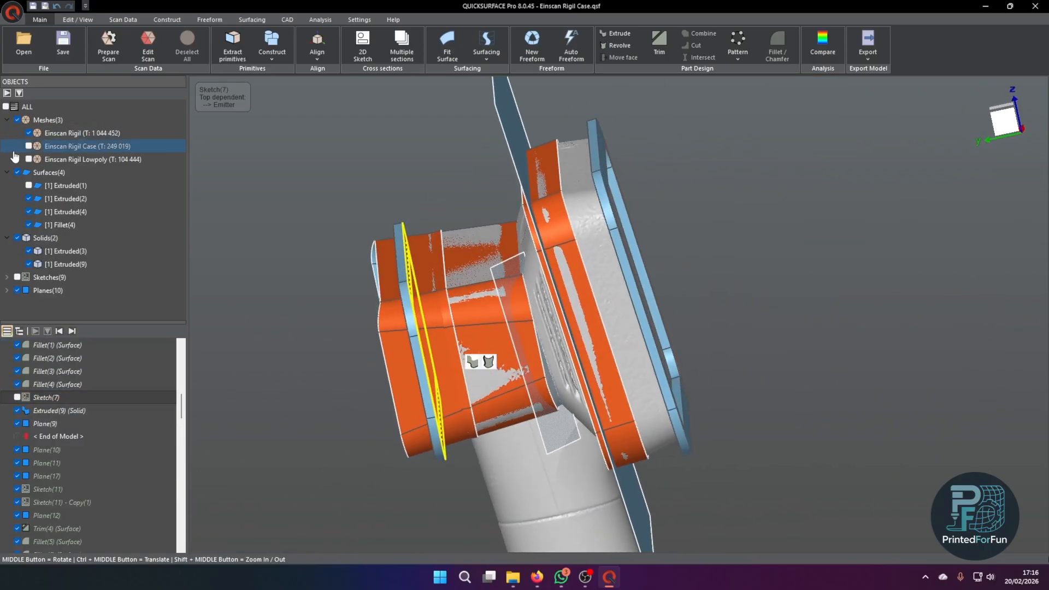
# Step: Hide all surfaces, keep the planes shown, and advance the model history past Plane(10)
pyautogui.click(16, 172)
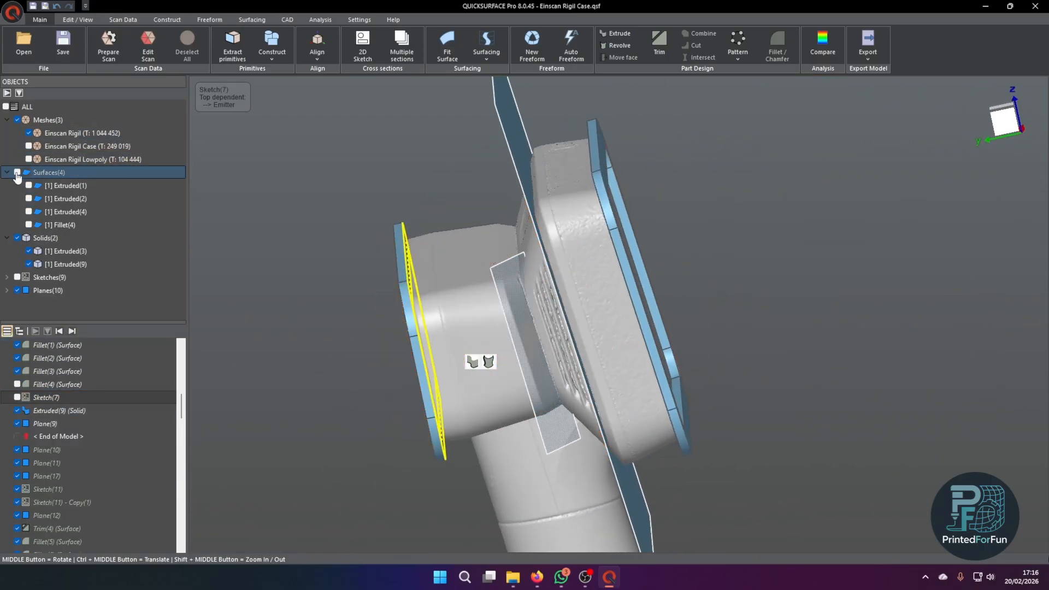
pyautogui.click(17, 290)
pyautogui.click(17, 291)
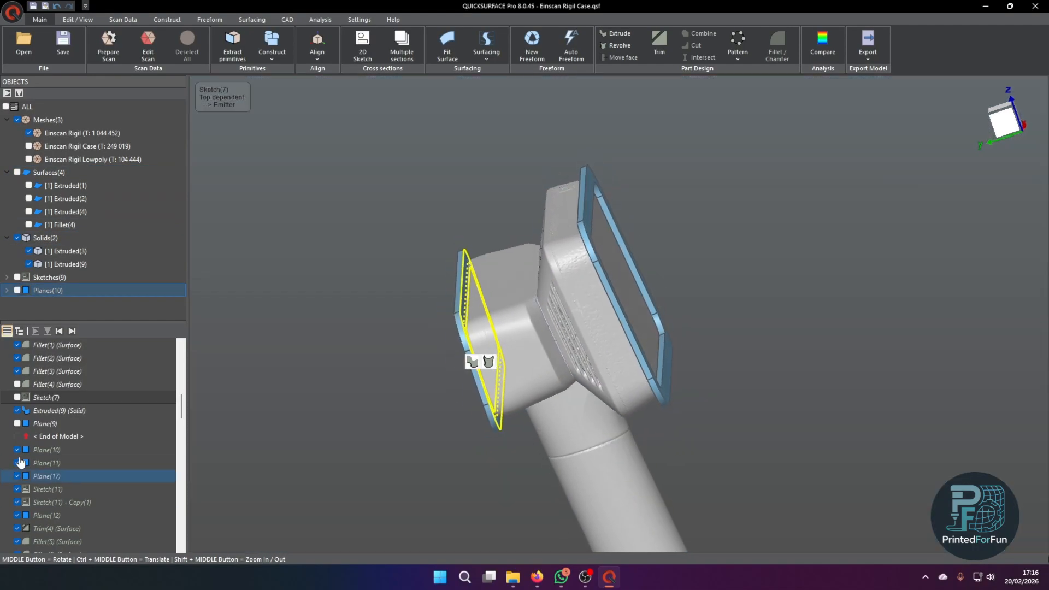
pyautogui.click(59, 332)
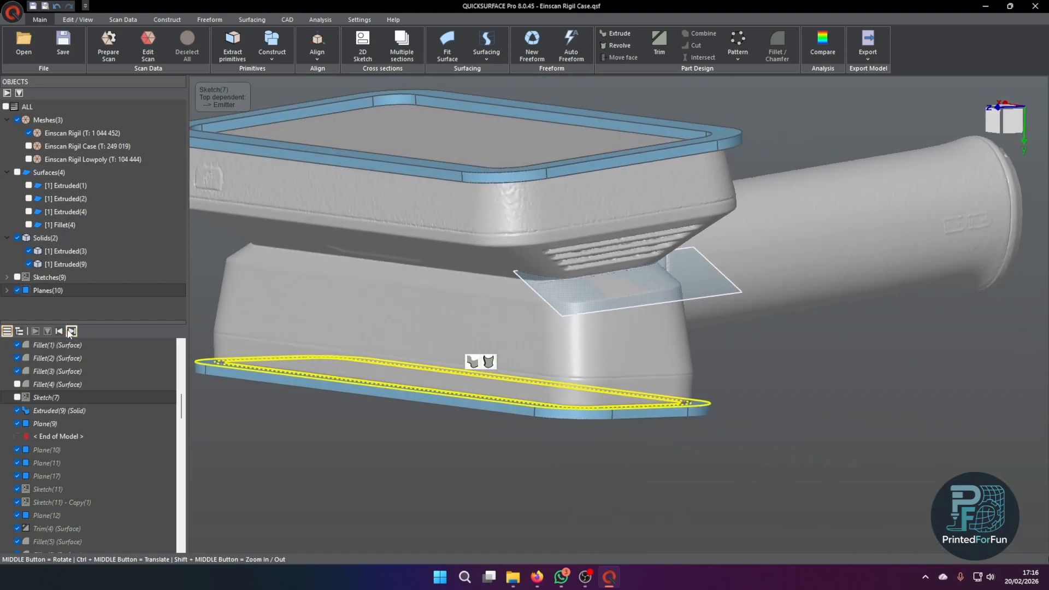
pyautogui.click(72, 331)
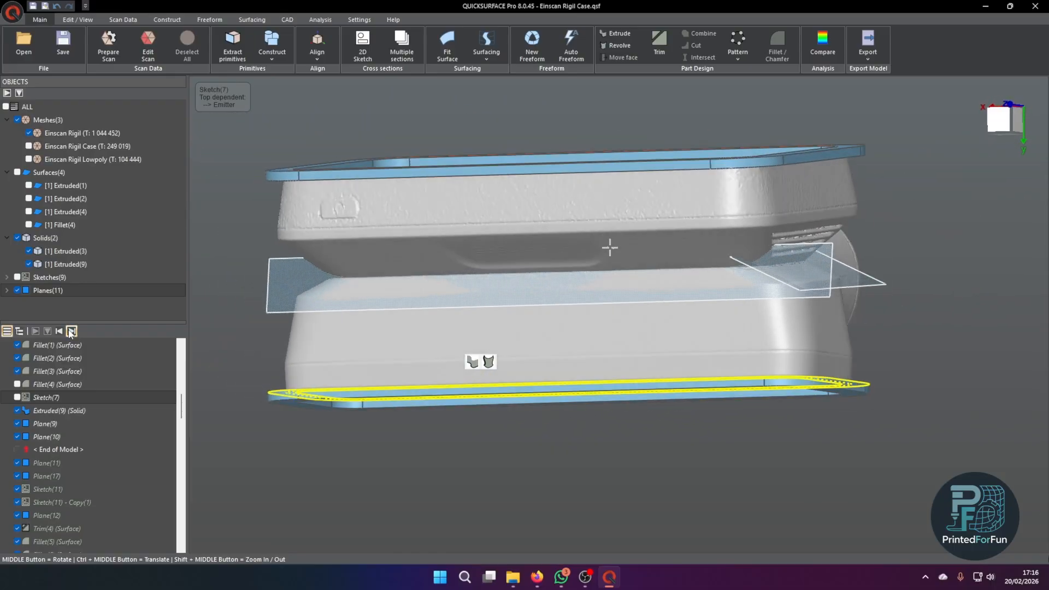
# Step: Fit a plane primitive to the flat long side of the rear housing, selecting its mesh area at a 1.36-degree tolerance
pyautogui.click(358, 326)
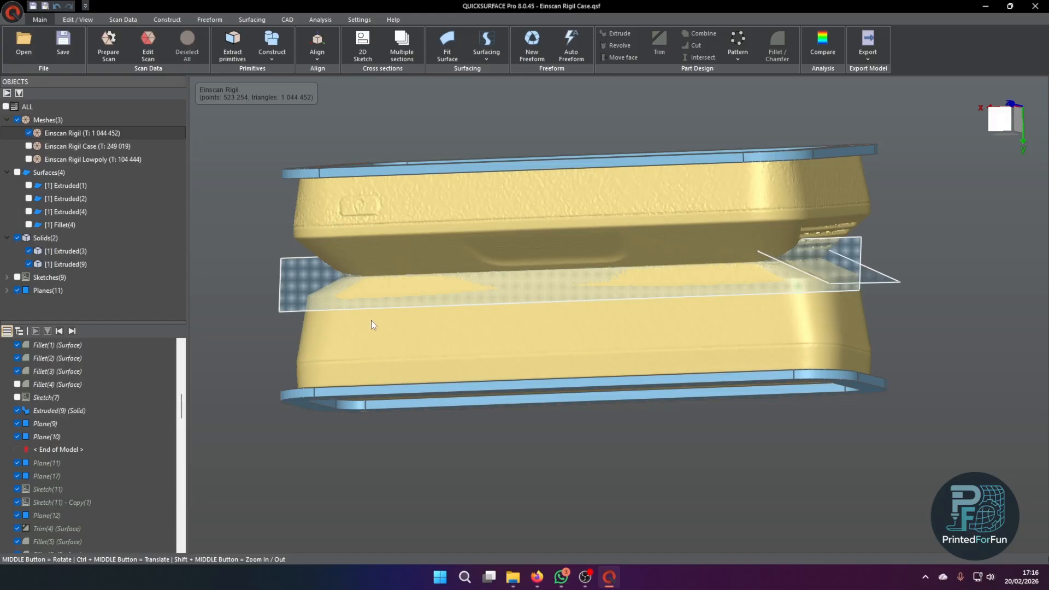
pyautogui.click(273, 313)
pyautogui.moveTo(272, 314); pyautogui.dragTo(252, 90, button='middle')
pyautogui.click(232, 47)
pyautogui.moveTo(552, 279); pyautogui.dragTo(581, 269, button='middle')
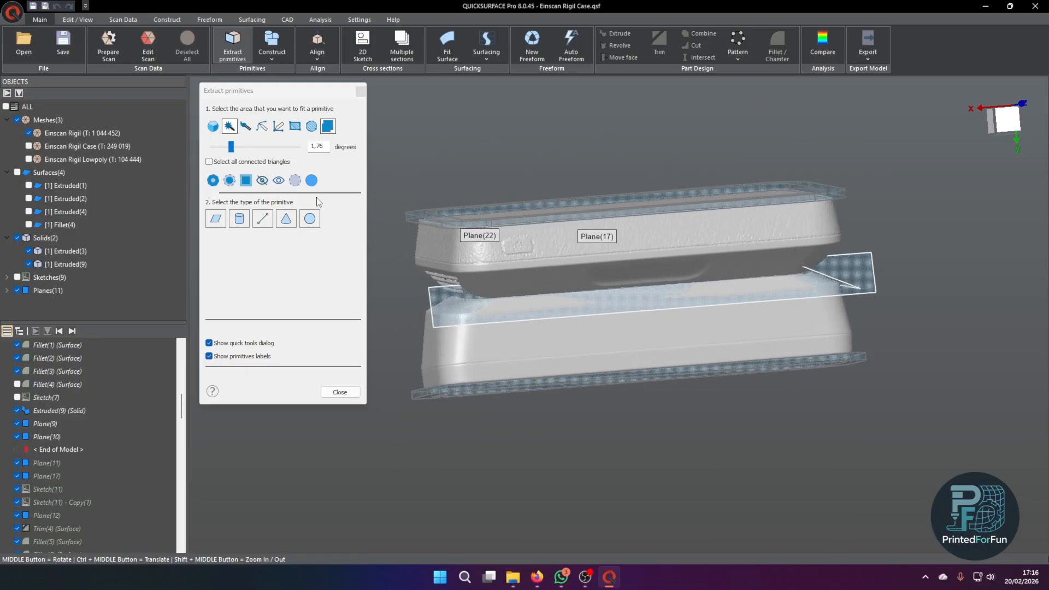
pyautogui.click(625, 340)
pyautogui.moveTo(624, 341); pyautogui.dragTo(609, 344, button='middle')
pyautogui.moveTo(600, 280)
pyautogui.mouseDown()
pyautogui.moveTo(585, 281)
pyautogui.moveTo(598, 282)
pyautogui.mouseUp()
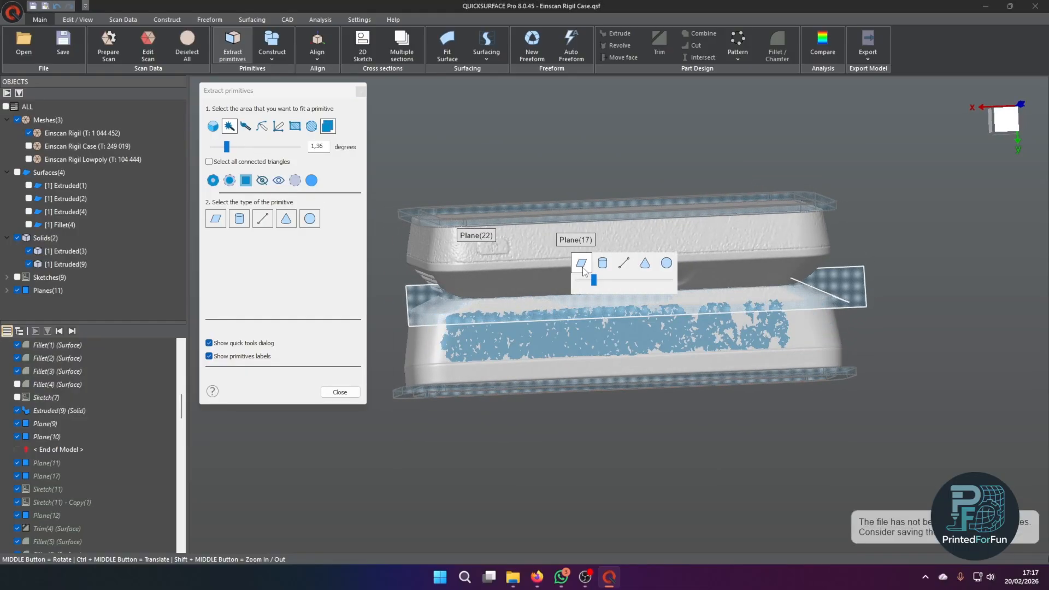
pyautogui.click(582, 263)
pyautogui.moveTo(581, 263); pyautogui.dragTo(503, 365, button='middle')
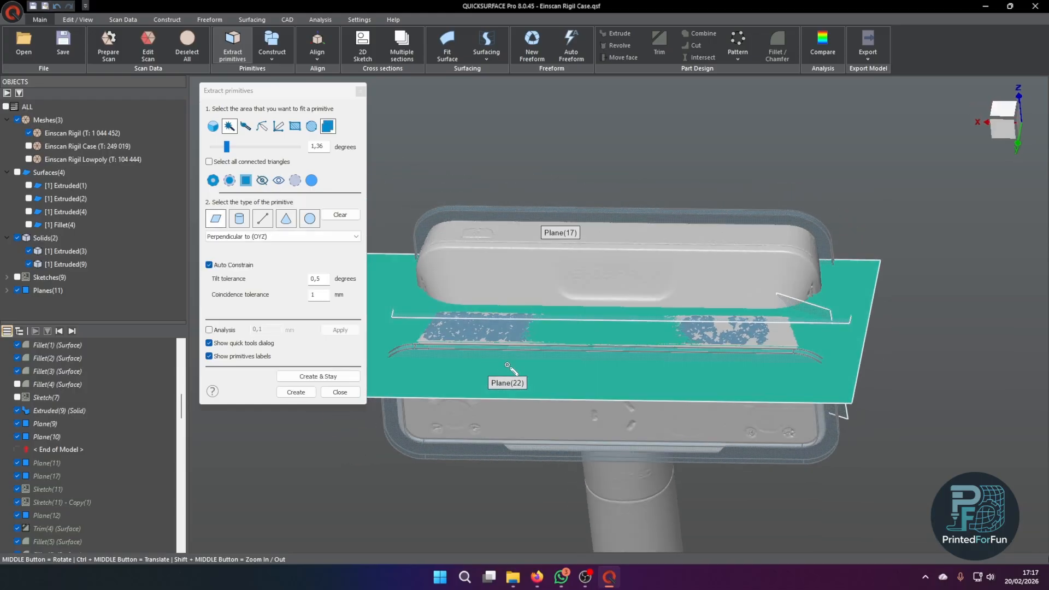
# Step: Review the plane's constraint choices and Auto Constrain setting, and close primitive extraction without adding the plane
pyautogui.click(227, 237)
pyautogui.click(227, 239)
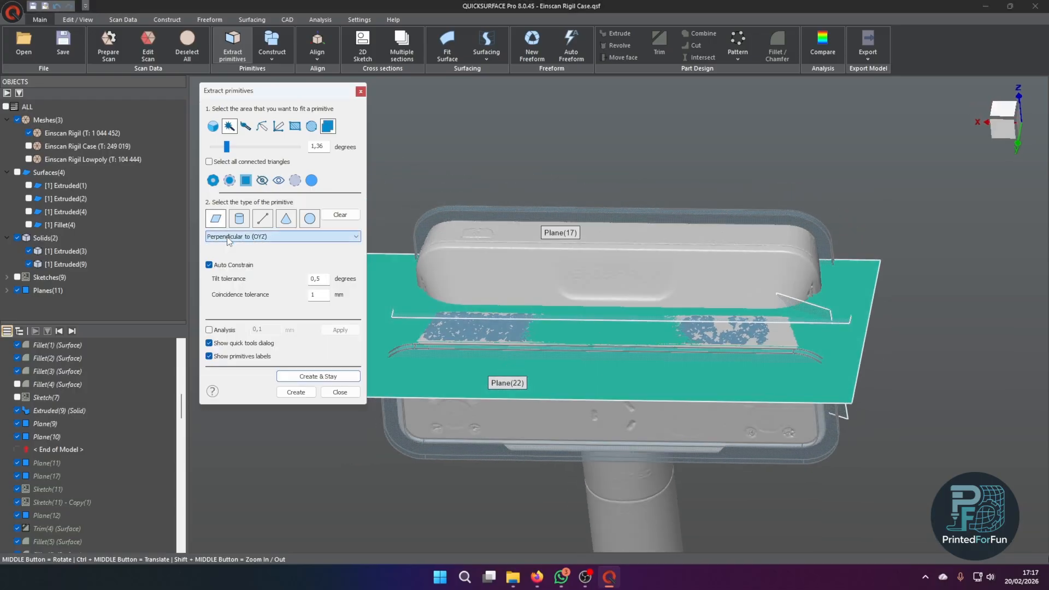
pyautogui.click(238, 236)
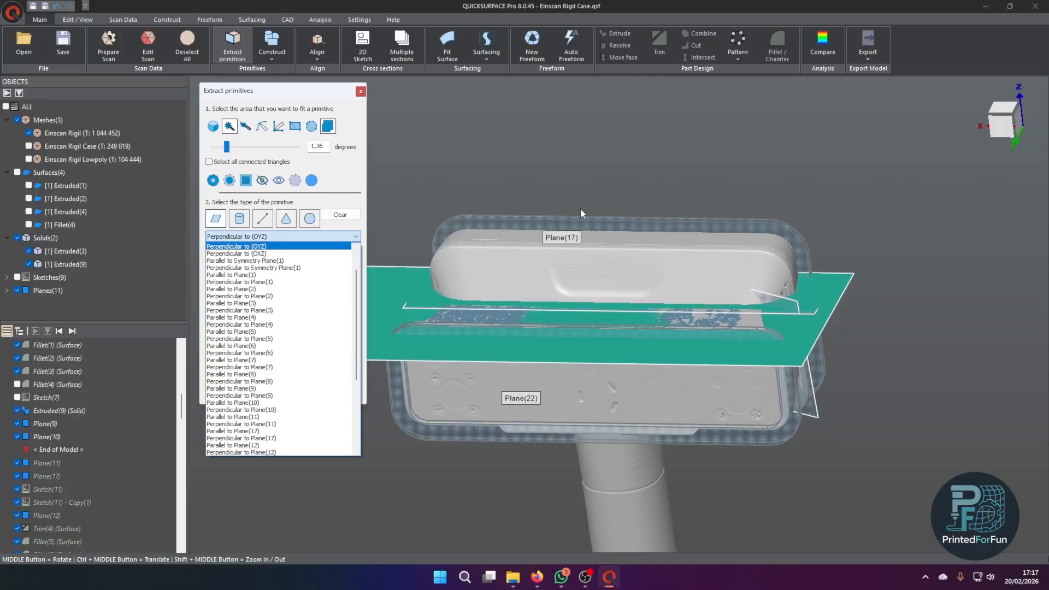
pyautogui.click(295, 247)
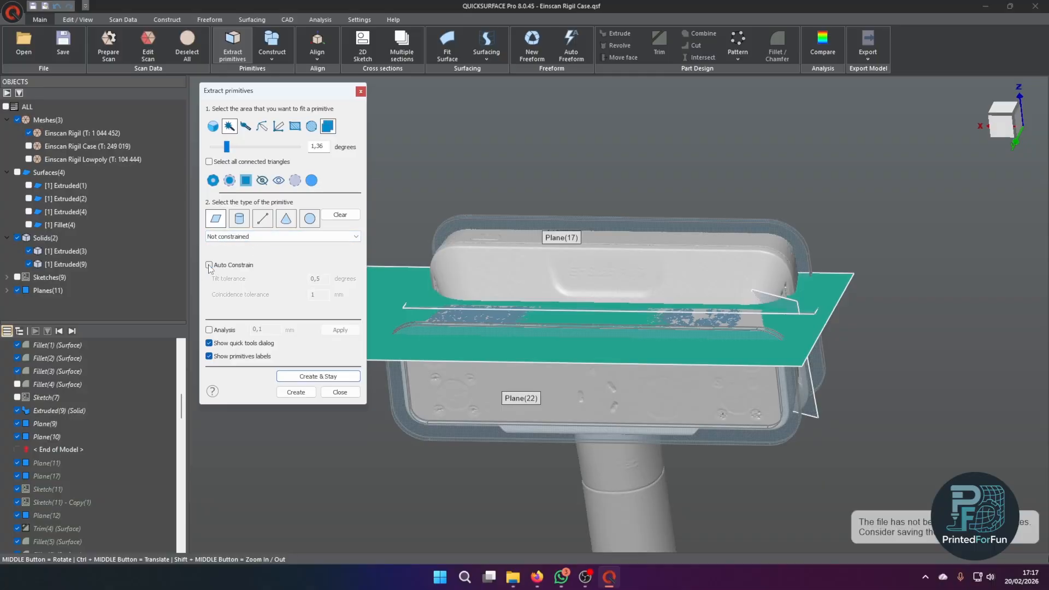
pyautogui.click(340, 392)
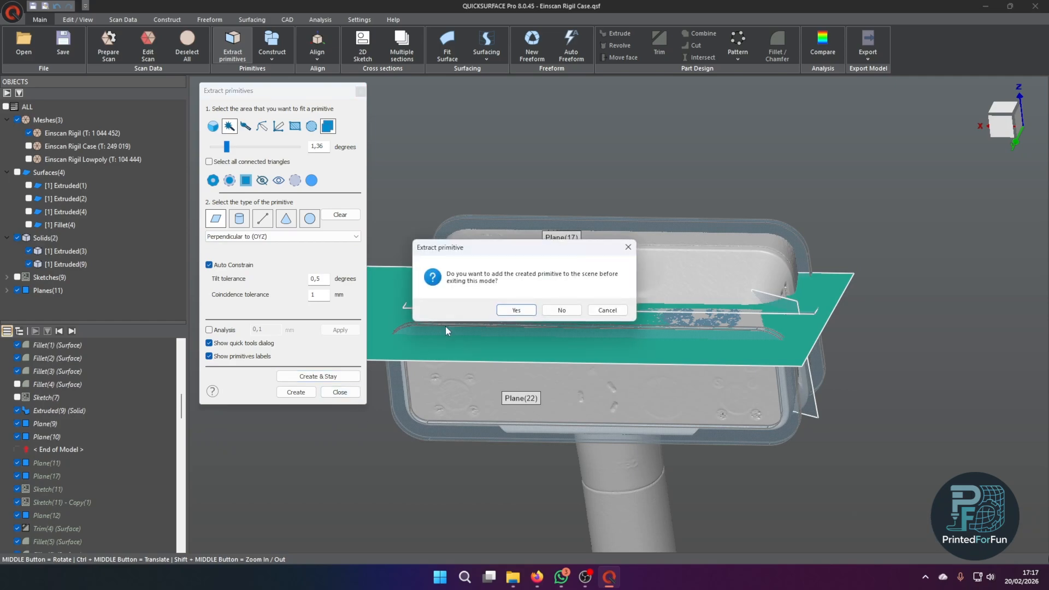
pyautogui.click(551, 312)
# Step: Advance the model history past Plane(11) and Plane(17), and inspect their positions around the scanner housing
pyautogui.moveTo(429, 338); pyautogui.dragTo(100, 424, button='middle')
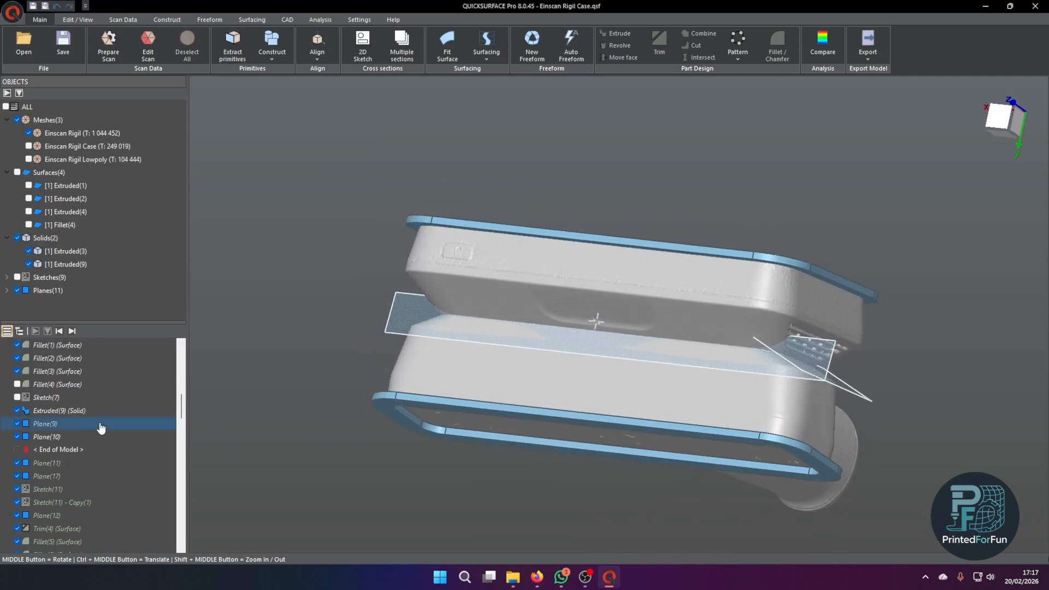
pyautogui.click(72, 332)
pyautogui.click(71, 331)
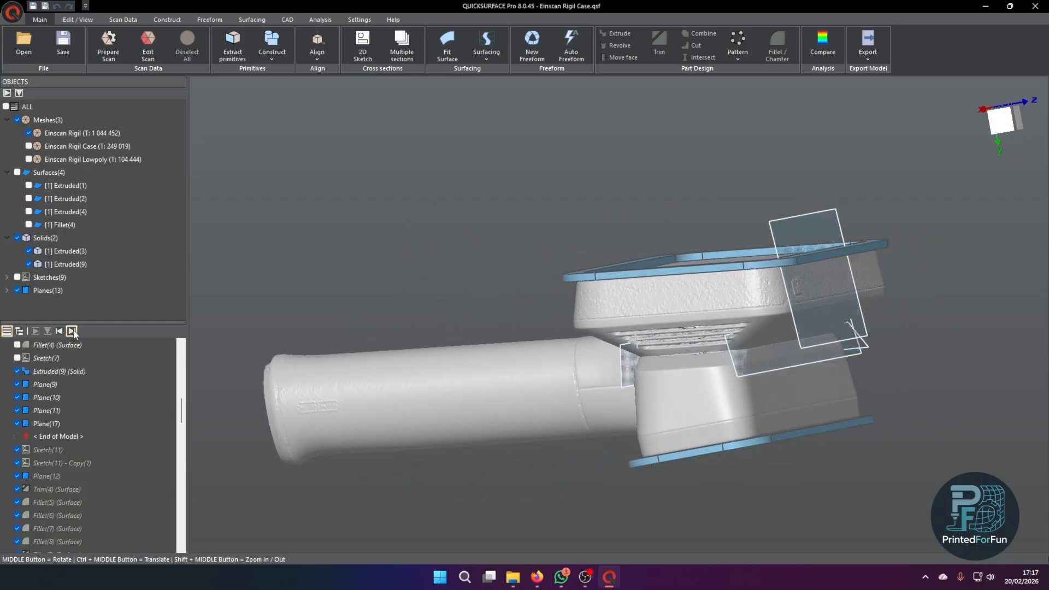
pyautogui.moveTo(804, 164); pyautogui.dragTo(382, 219, button='middle')
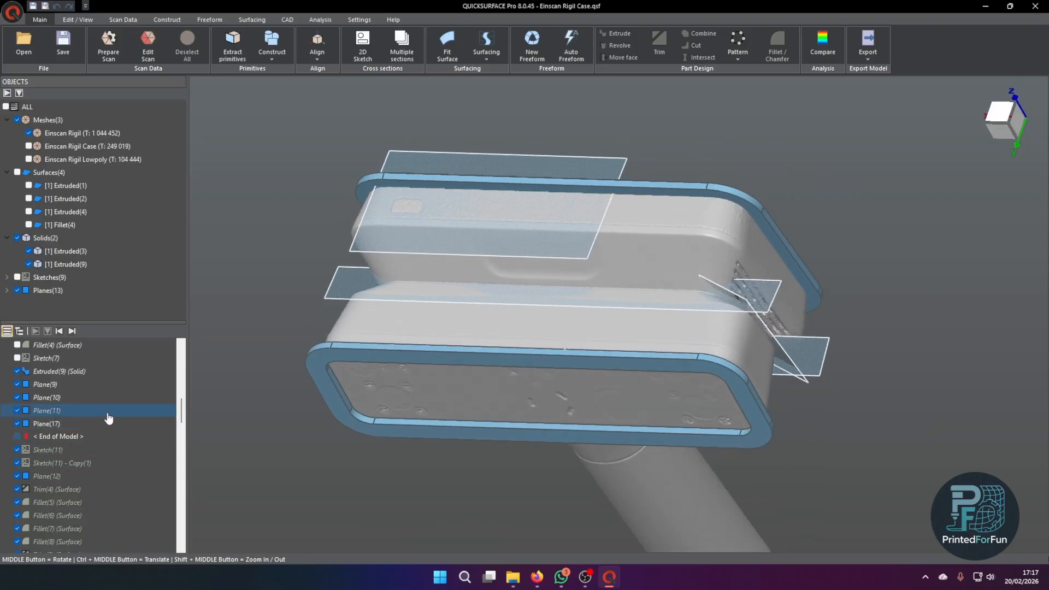
# Step: Advance the model history past Sketch(11) and examine its small rounded rectangle around the recess on the front housing's side
pyautogui.click(71, 331)
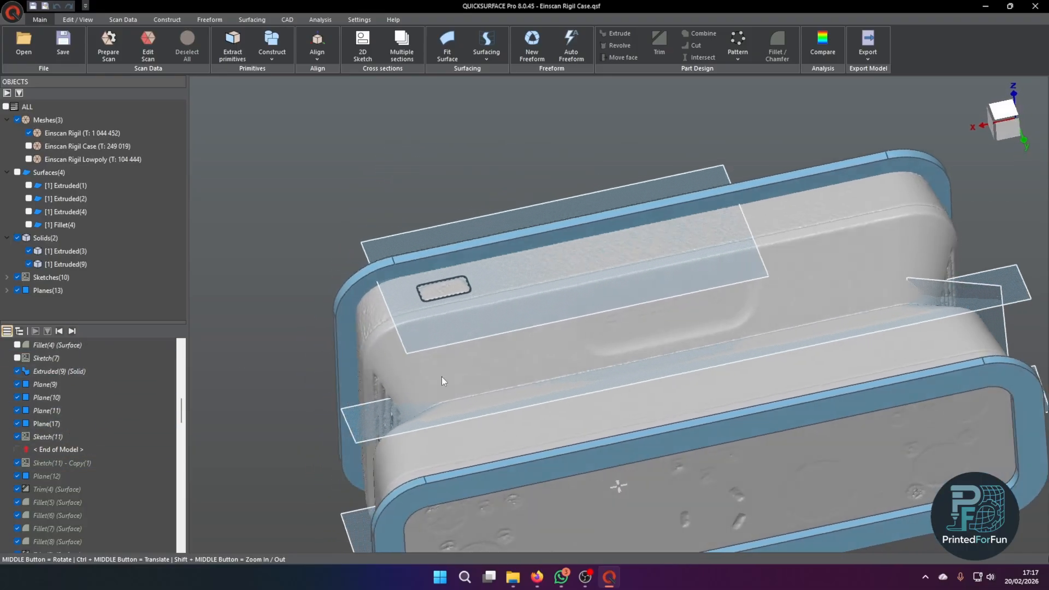
pyautogui.scroll(6, 453, 287)
pyautogui.scroll(-6, 453, 287)
pyautogui.scroll(5, 452, 288)
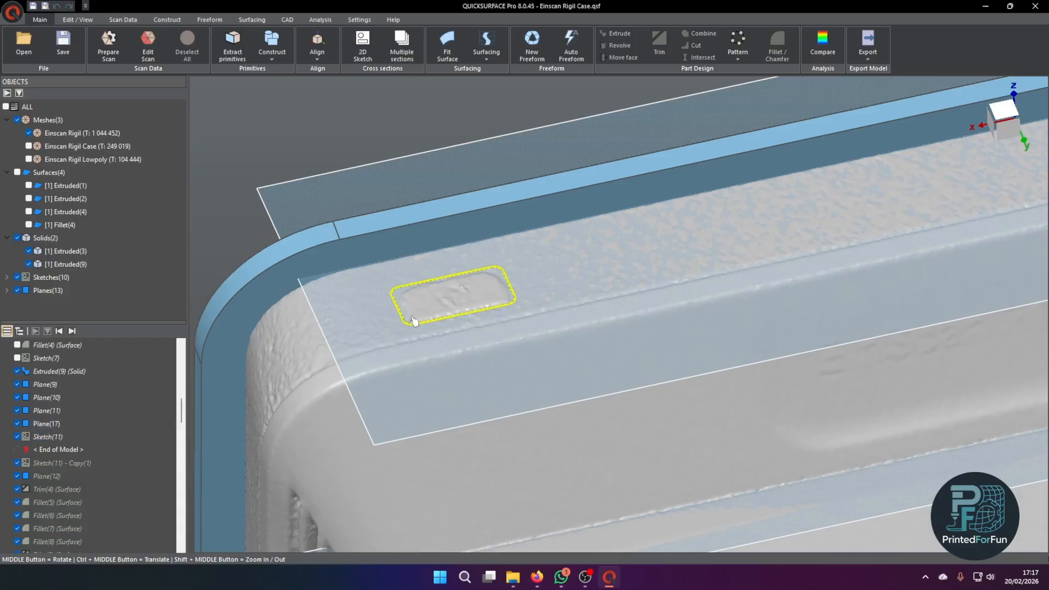
# Step: Advance the model history past Sketch(11) - Copy(1) and compare the copied rounded rectangle with the original around the recess
pyautogui.scroll(5, 392, 320)
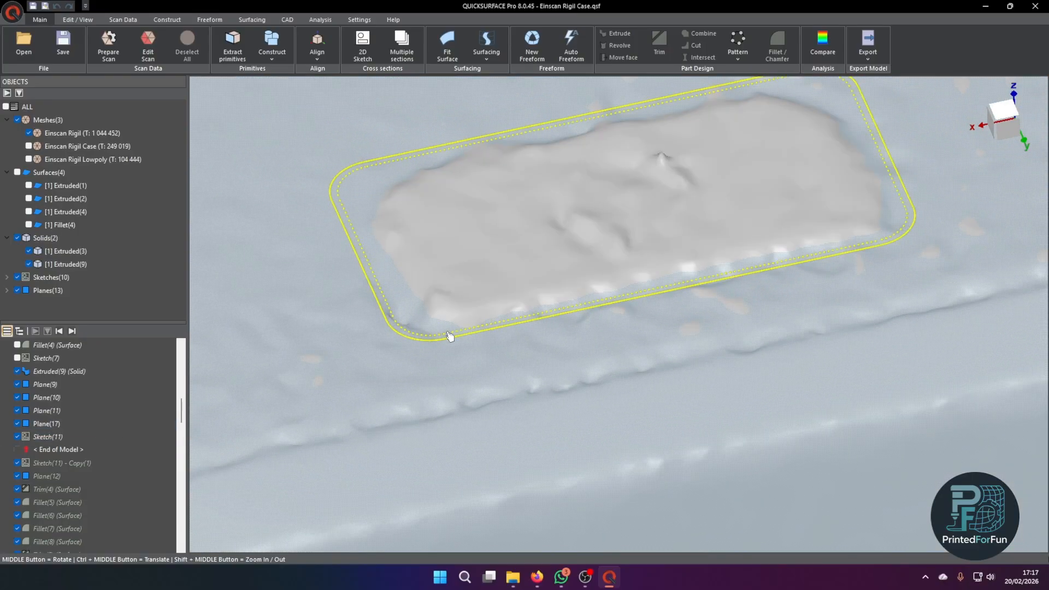
pyautogui.scroll(-5, 368, 309)
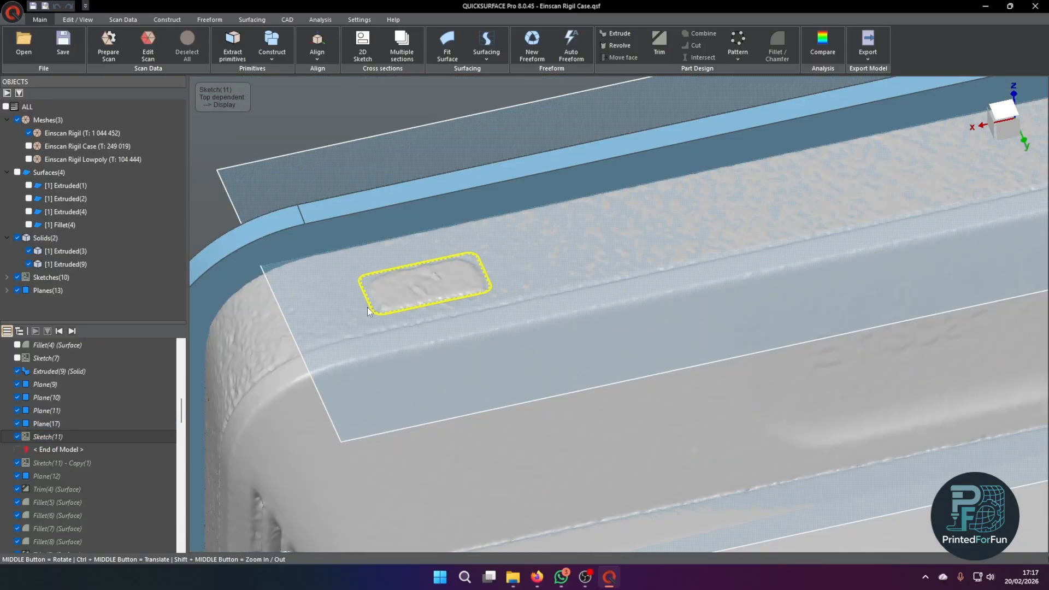
pyautogui.scroll(-5, 370, 312)
pyautogui.click(72, 331)
pyautogui.scroll(3, 335, 302)
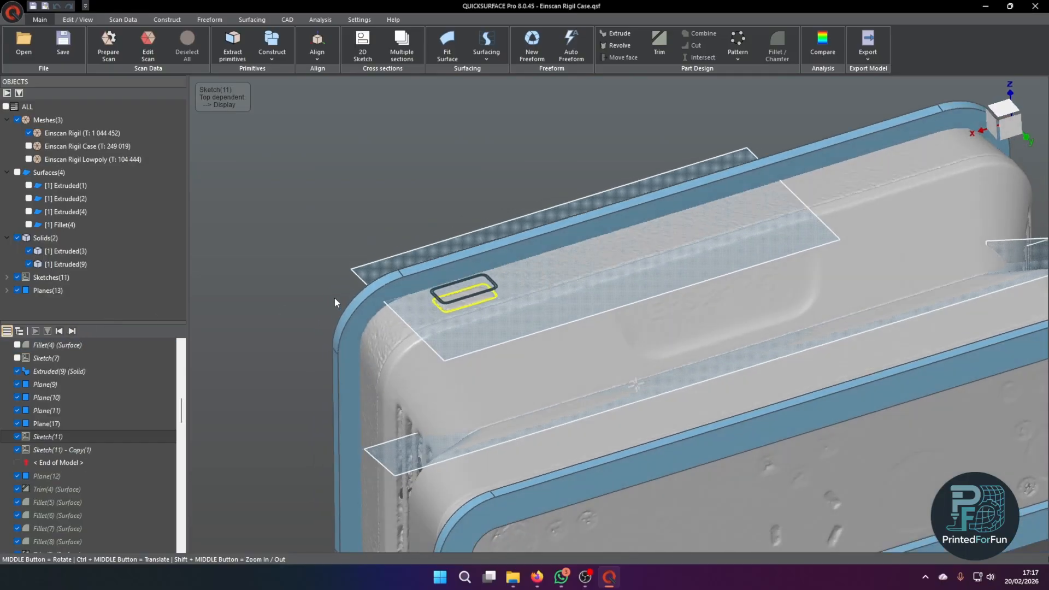
pyautogui.moveTo(335, 299); pyautogui.dragTo(430, 300, button='middle')
pyautogui.scroll(6, 515, 348)
pyautogui.moveTo(410, 191)
pyautogui.mouseDown(button='middle')
pyautogui.moveTo(406, 225)
pyautogui.moveTo(517, 396)
pyautogui.moveTo(470, 454)
pyautogui.moveTo(450, 326)
pyautogui.moveTo(462, 257)
pyautogui.mouseUp(button='middle')
pyautogui.click(406, 225)
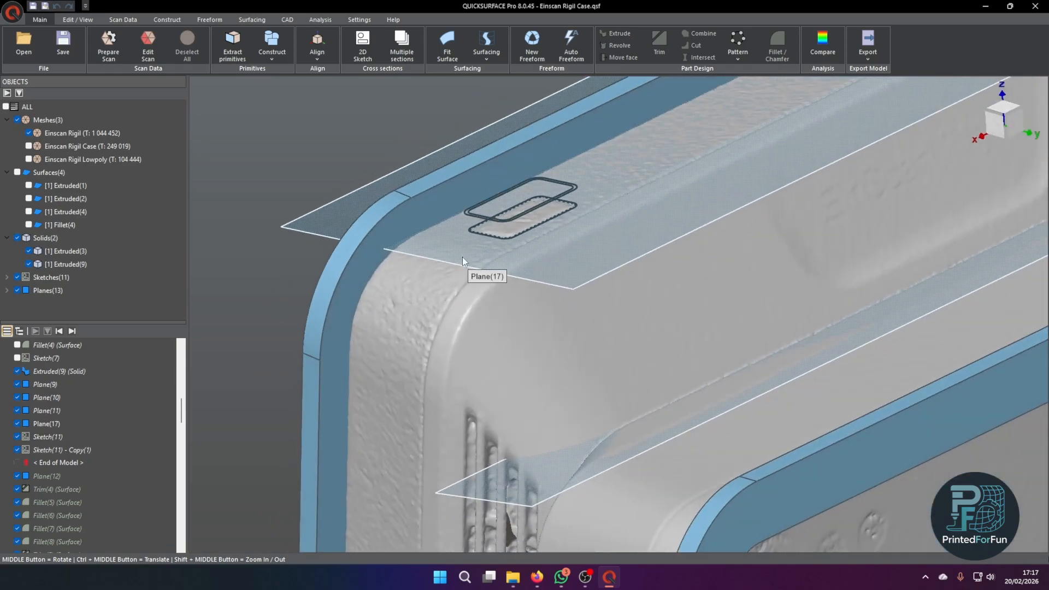
# Step: Advance the model history past Plane(12) and inspect the plane's position between the two housings near the handle
pyautogui.click(73, 331)
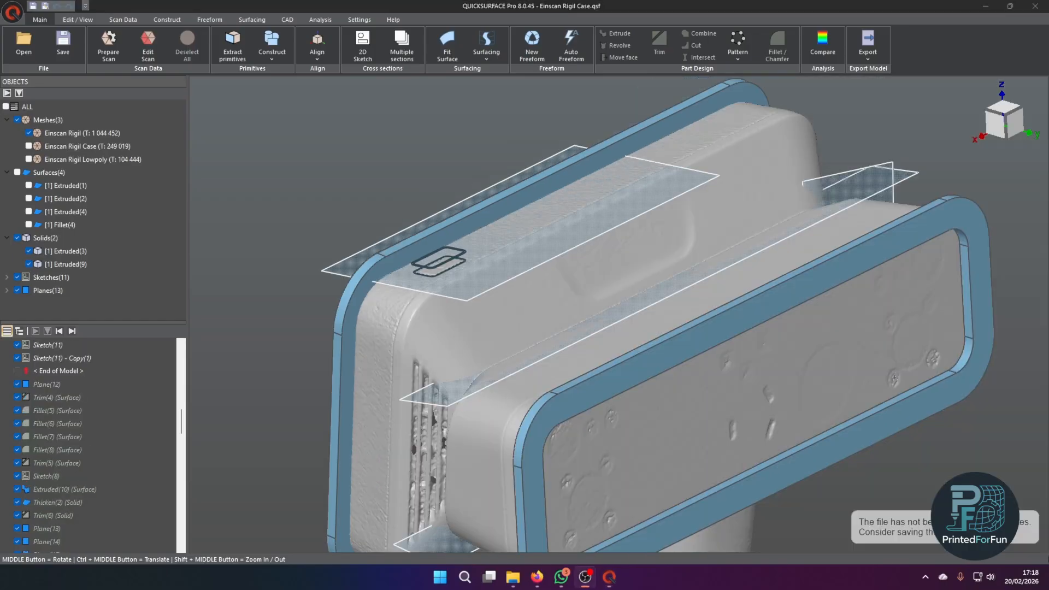
pyautogui.click(72, 331)
pyautogui.moveTo(481, 470); pyautogui.dragTo(479, 446, button='middle')
pyautogui.click(478, 446)
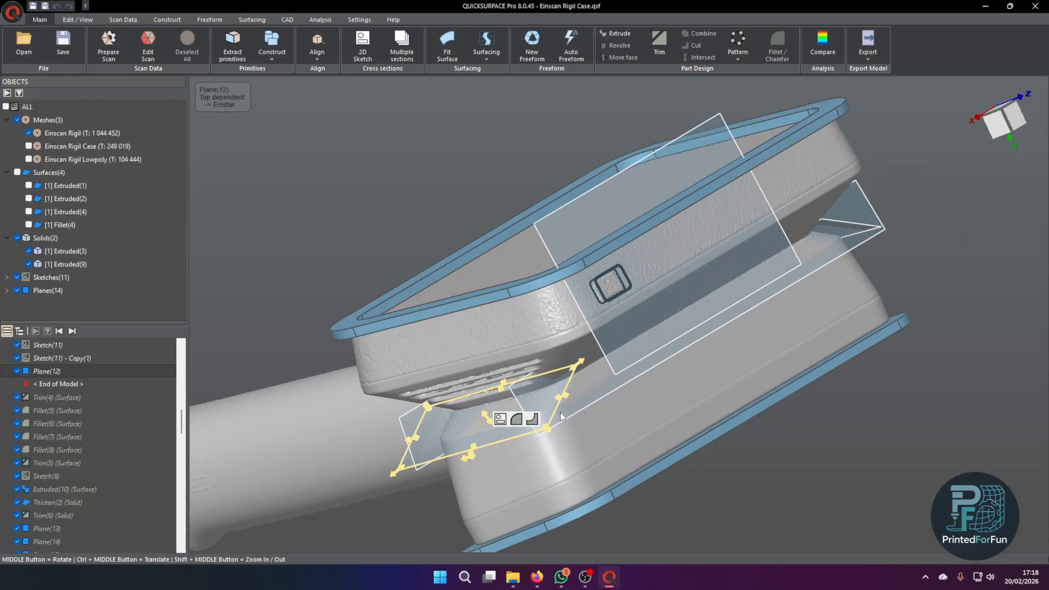
pyautogui.moveTo(545, 368); pyautogui.dragTo(363, 241, button='middle')
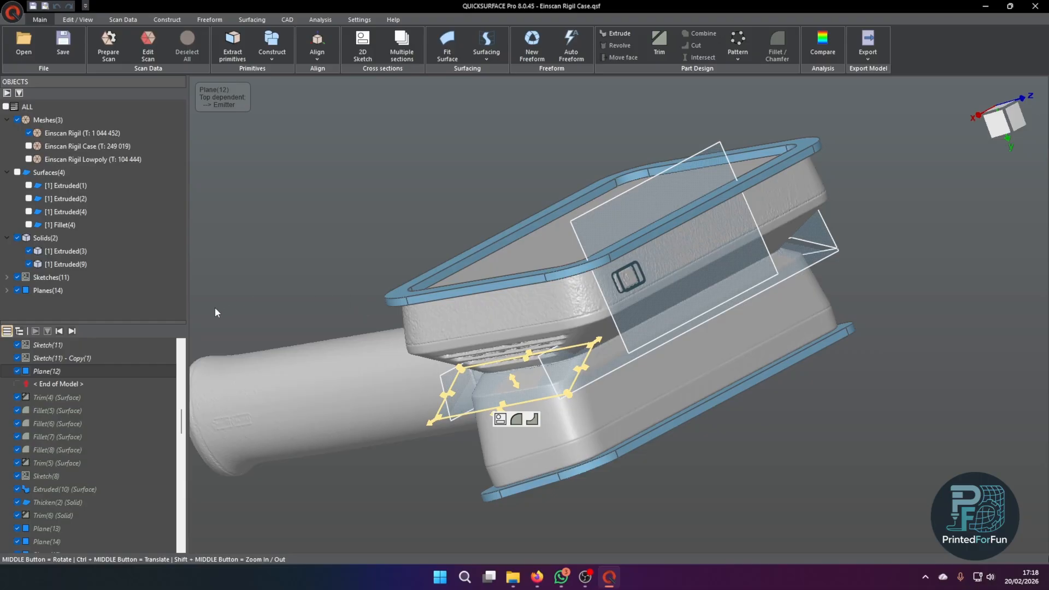
# Step: Advance the model history past Trim(4) and Fillet(5) through Fillet(8), highlighting Trim(4) to review its source planes
pyautogui.click(72, 331)
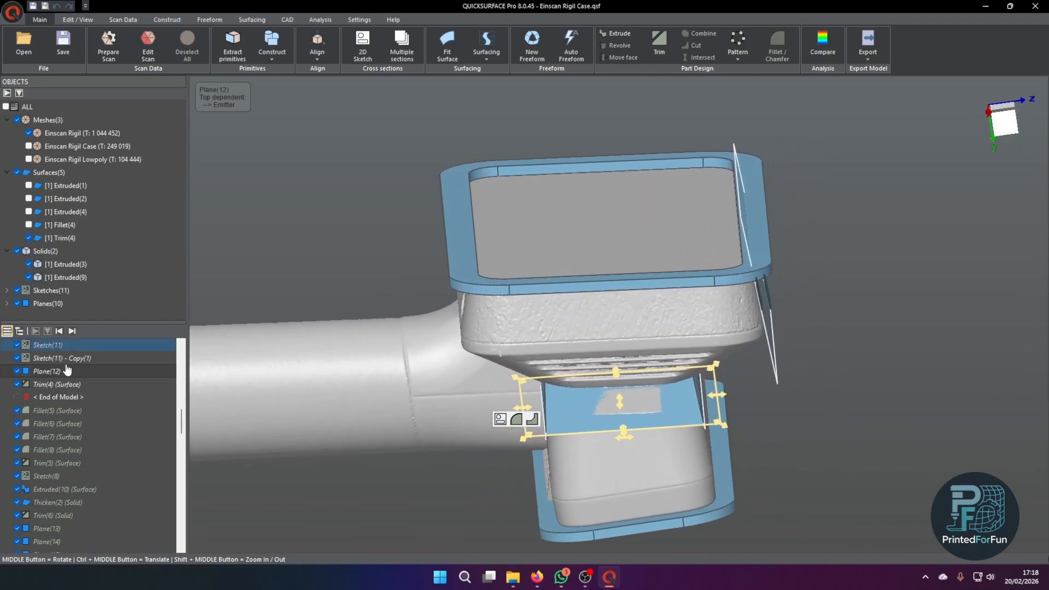
pyautogui.click(82, 384)
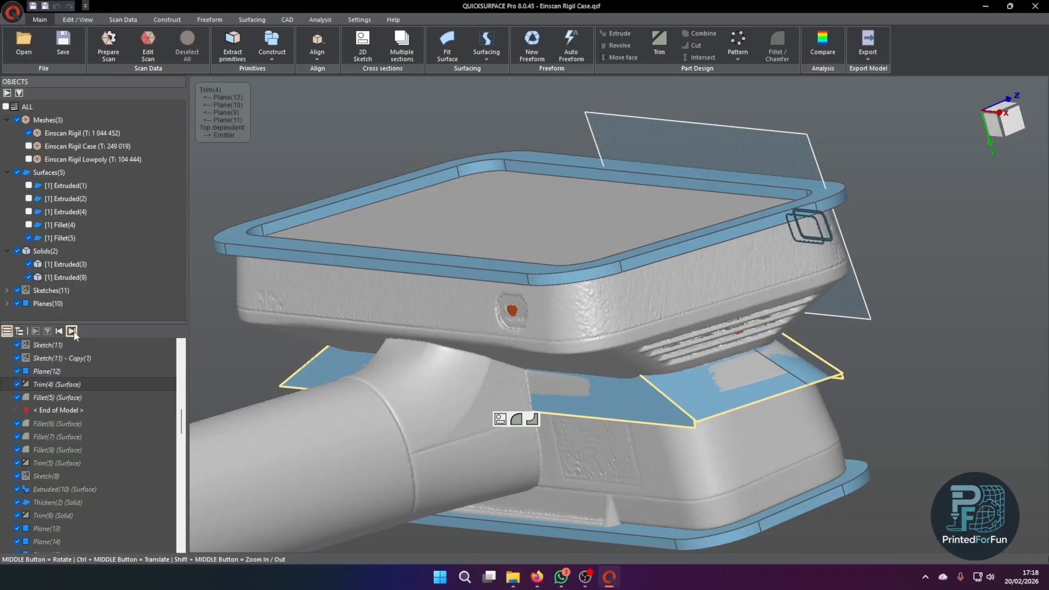
pyautogui.click(72, 332)
pyautogui.click(72, 331)
pyautogui.click(72, 331)
pyautogui.click(72, 331)
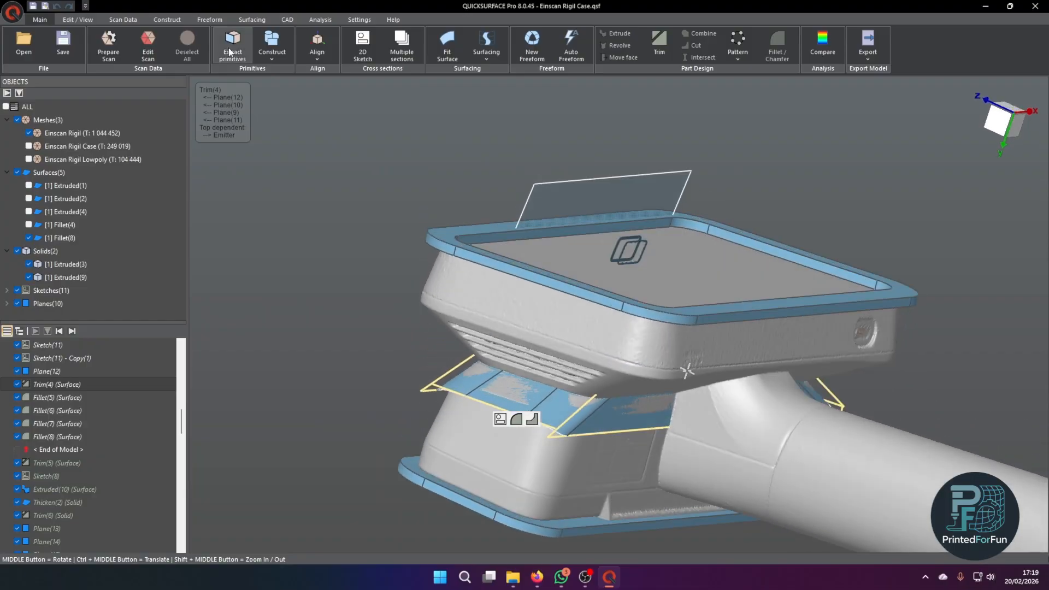
# Step: Compare the surfaces with the scan mesh, examine the deviation colours around both housings, and close the comparison
pyautogui.click(322, 20)
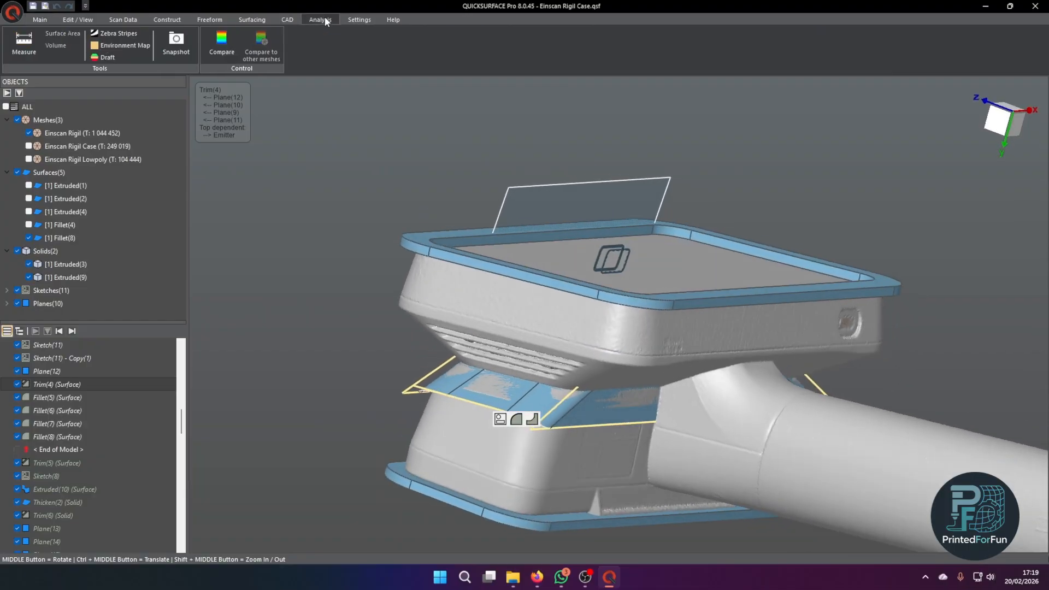
pyautogui.click(226, 44)
pyautogui.moveTo(526, 421); pyautogui.dragTo(426, 383, button='middle')
pyautogui.scroll(4, 505, 420)
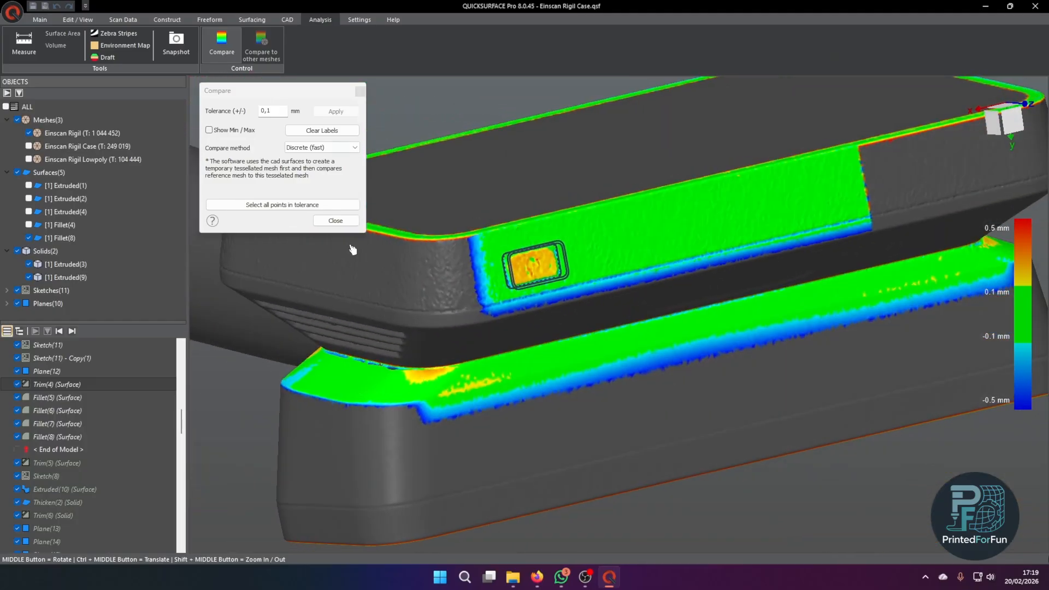
pyautogui.click(339, 223)
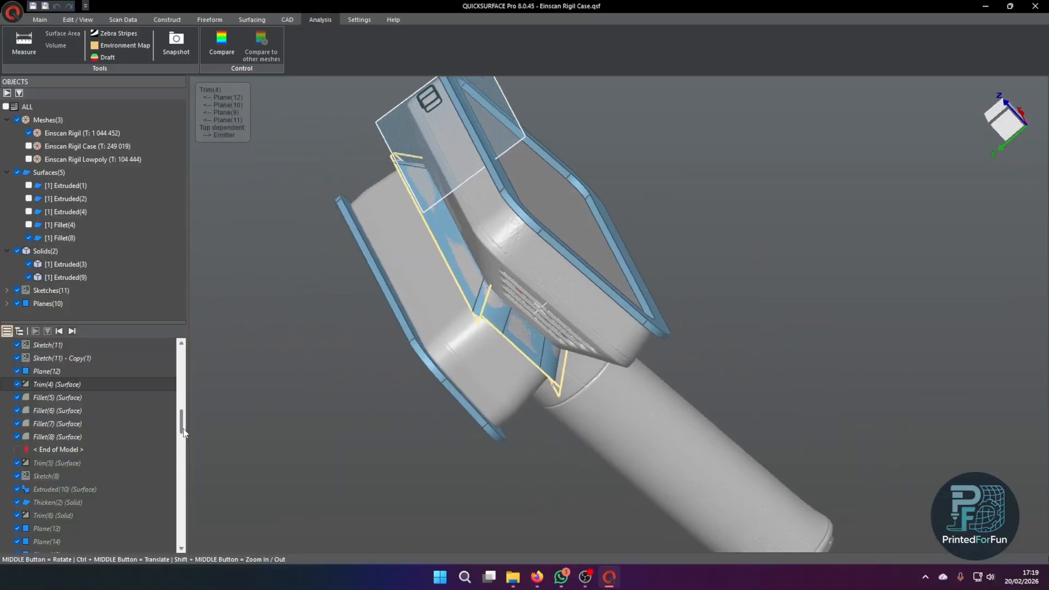
# Step: Roll the history back before Trim(5) and review the Extruded(4) and Fillet(4) input surfaces, briefly showing Extruded(2) and Extruded(1)
pyautogui.click(71, 331)
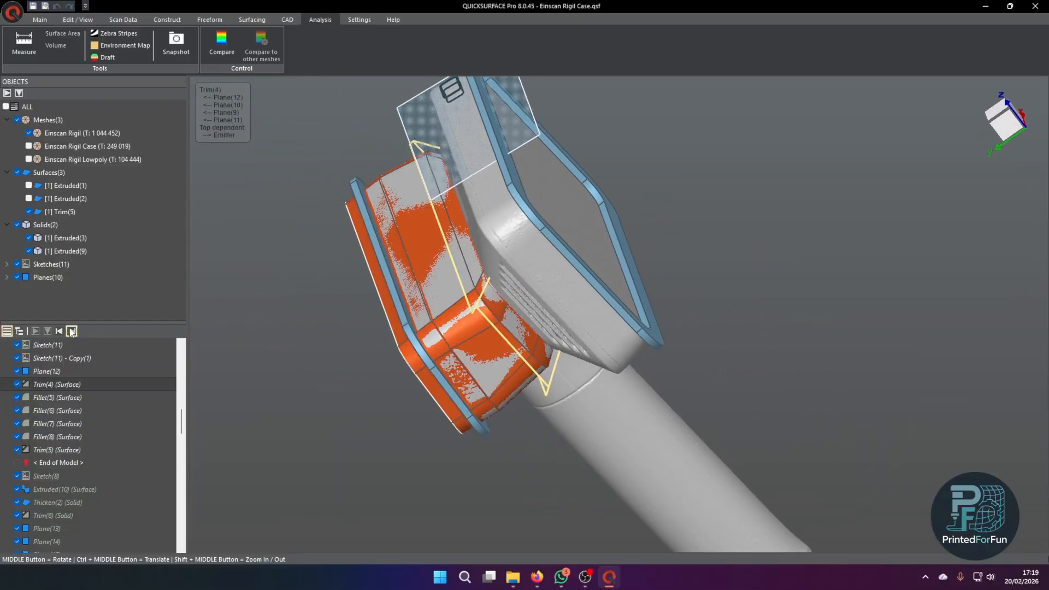
pyautogui.click(59, 332)
pyautogui.click(29, 213)
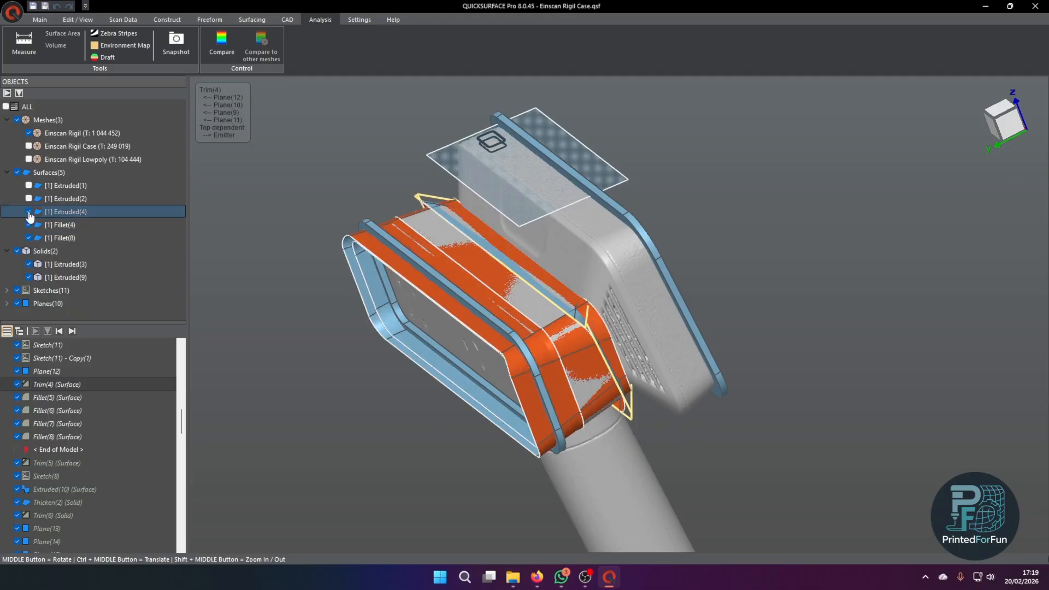
pyautogui.click(29, 198)
pyautogui.click(28, 199)
pyautogui.click(29, 186)
pyautogui.click(29, 186)
# Step: Advance the model history past Trim(5) and inspect the joined rear housing surface from the handle side
pyautogui.click(72, 331)
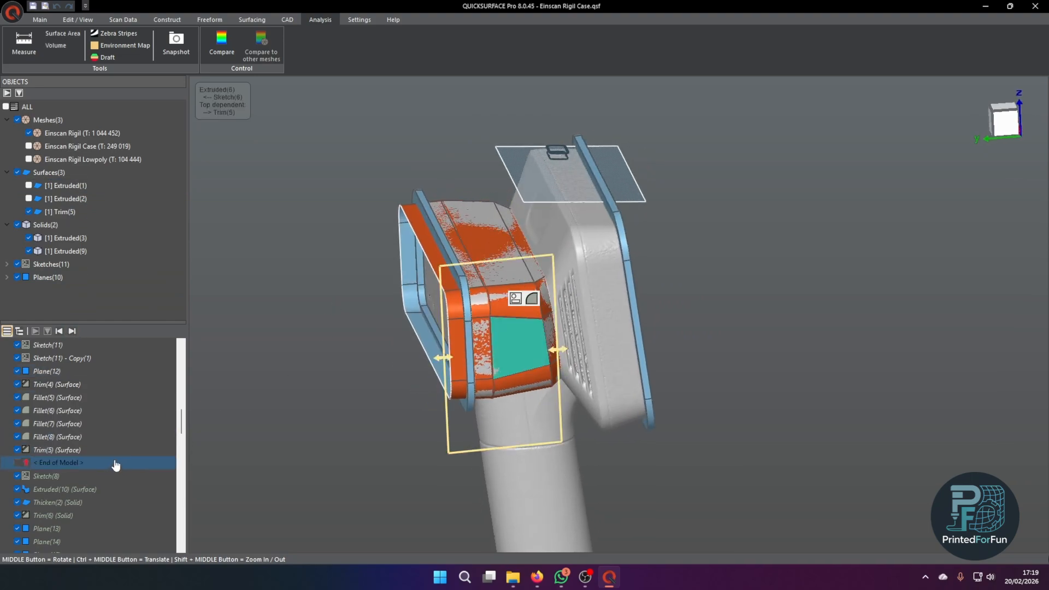
pyautogui.click(295, 356)
pyautogui.moveTo(295, 356); pyautogui.dragTo(359, 432, button='middle')
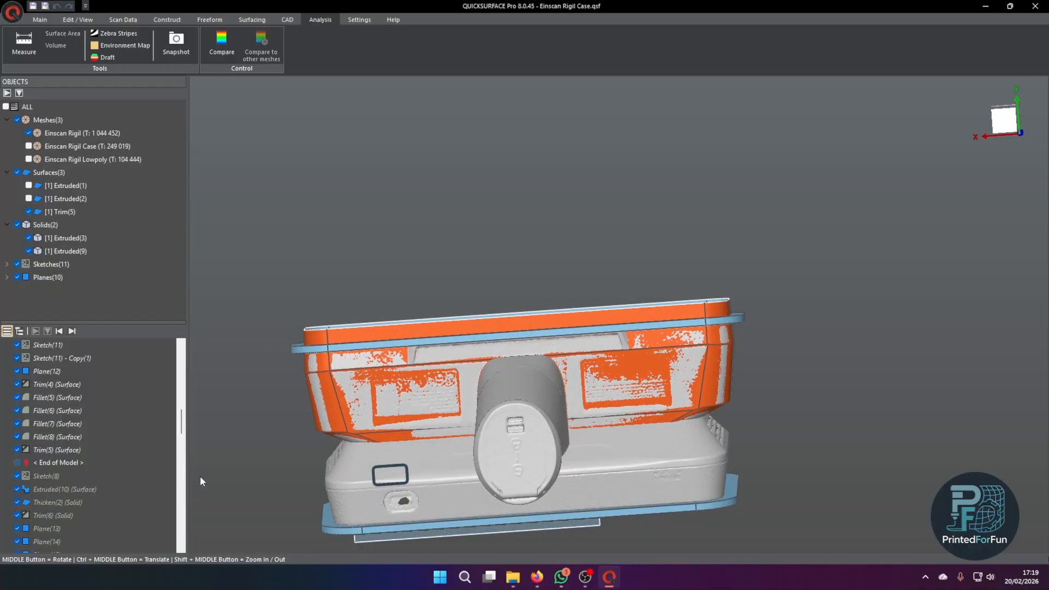
# Step: Advance the model history past Sketch(8) and Extruded(10), reviewing the arched sketch curve and the two-sided extrusion settings
pyautogui.click(71, 331)
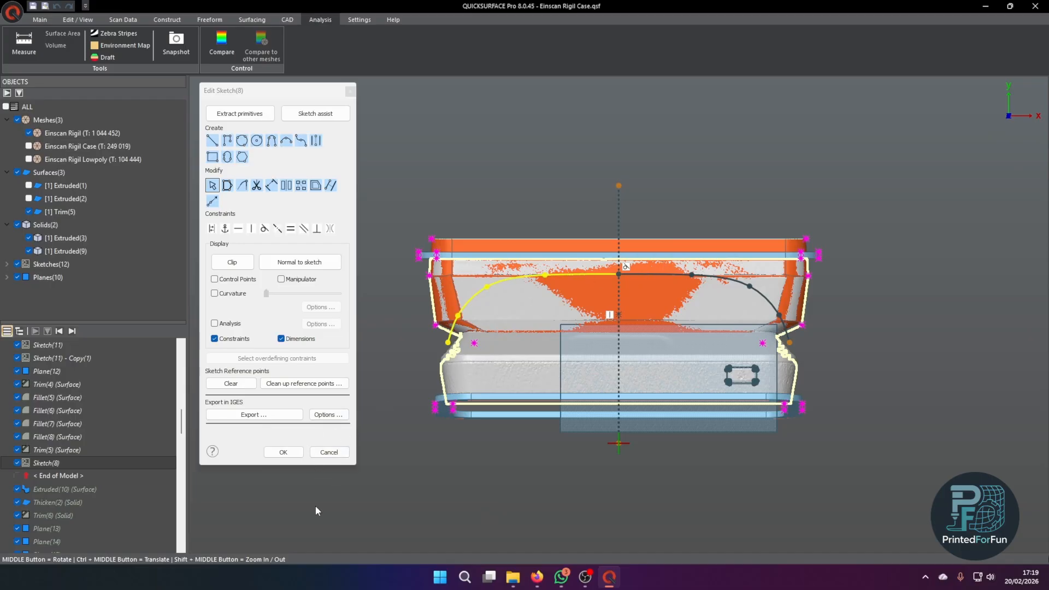
pyautogui.click(329, 452)
pyautogui.click(71, 331)
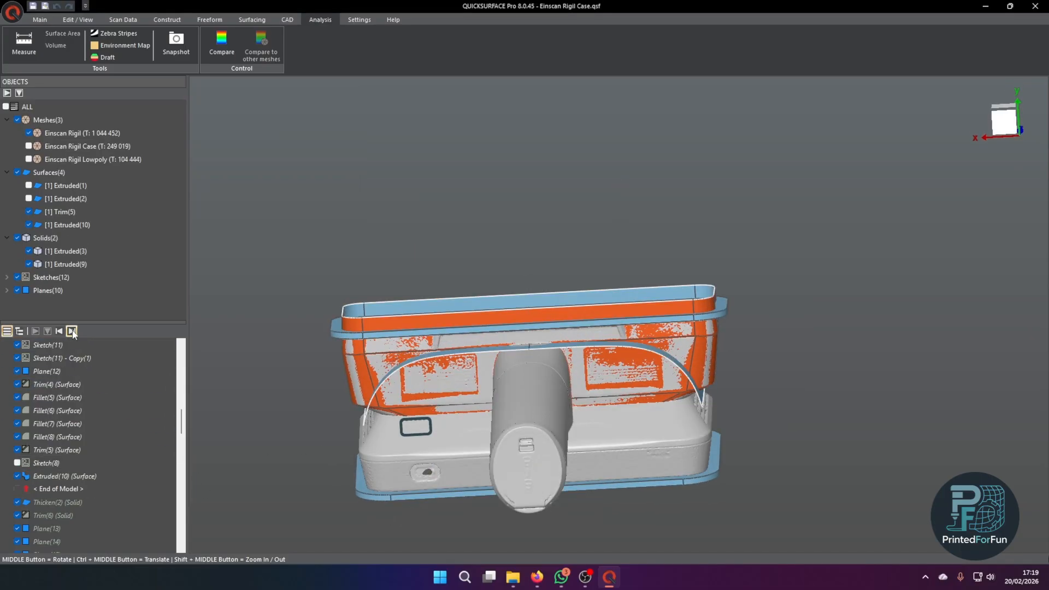
pyautogui.doubleClick(594, 422)
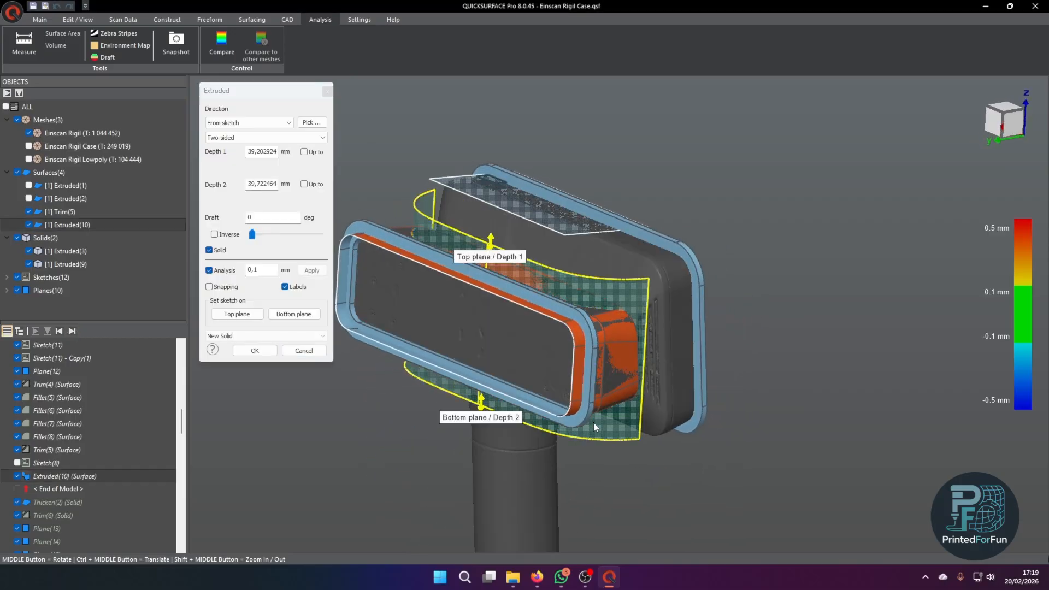
pyautogui.click(255, 351)
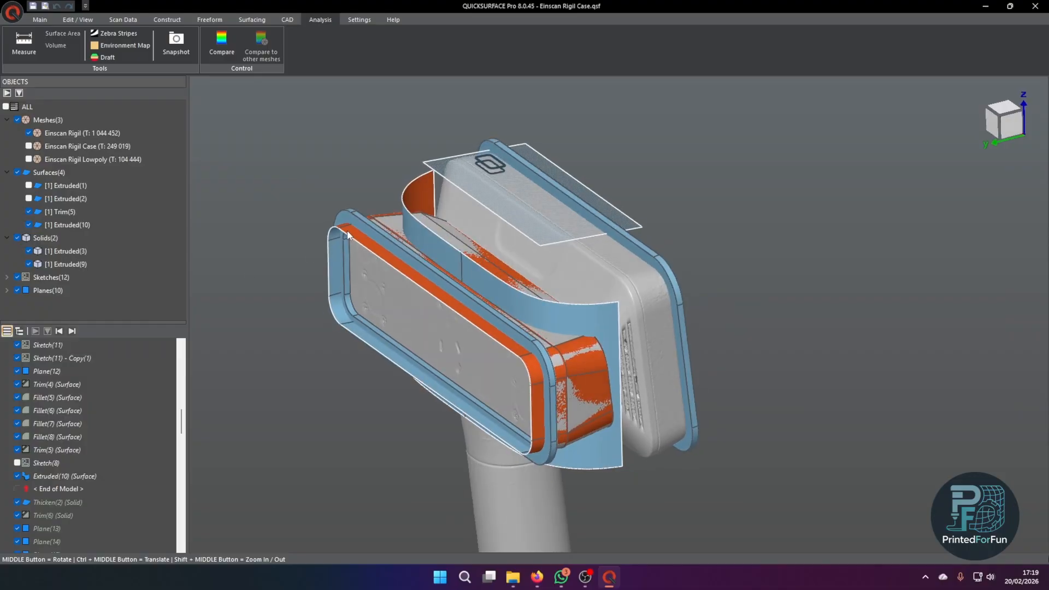
# Step: Advance the model history past Thicken(2), which thickens the Trim(5) surface, and review its thickness settings without changing them
pyautogui.click(368, 239)
pyautogui.click(65, 212)
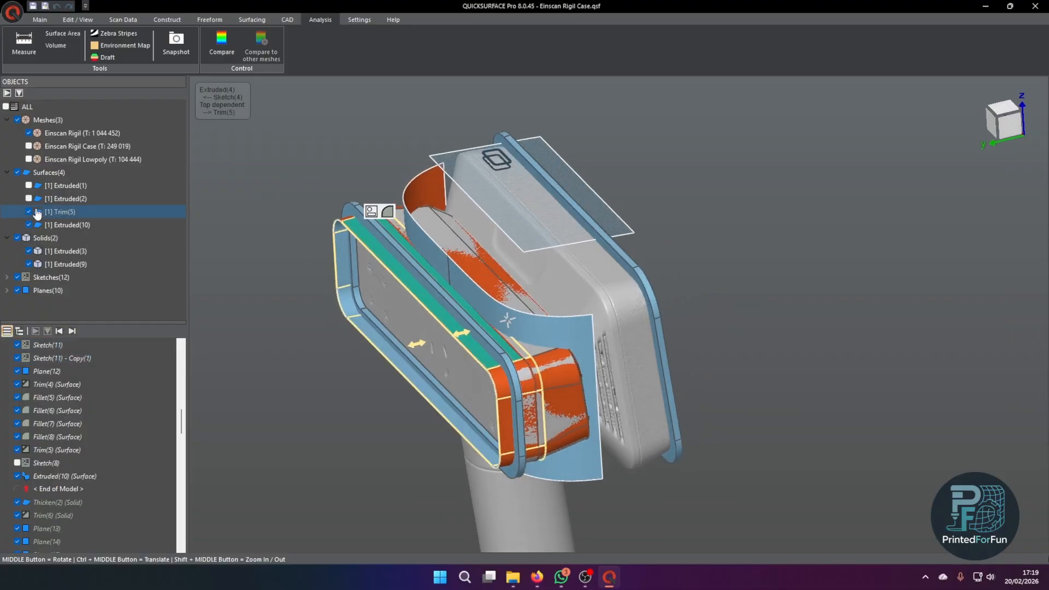
pyautogui.click(72, 331)
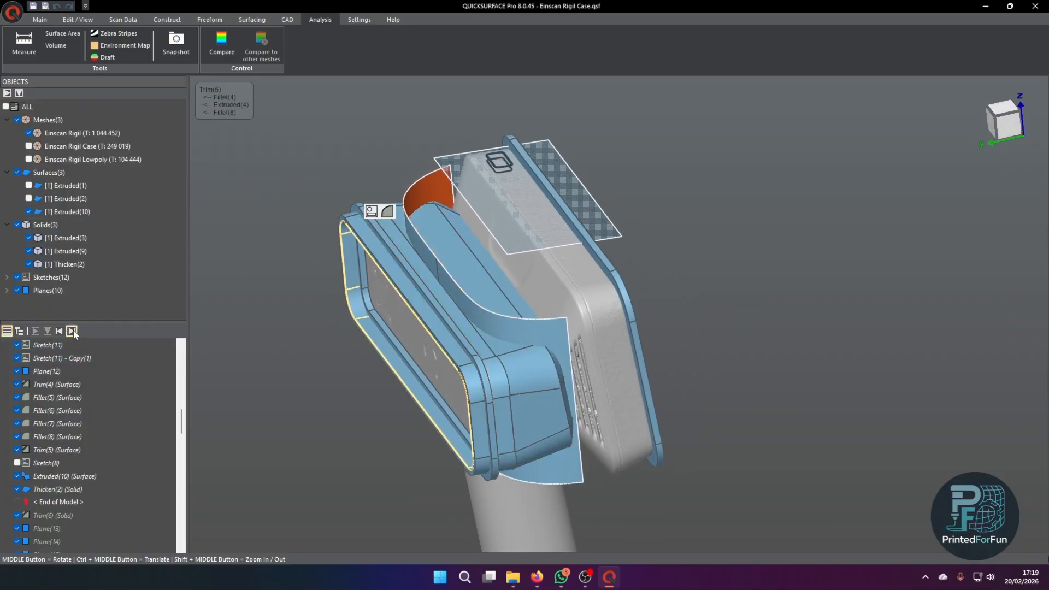
pyautogui.doubleClick(483, 286)
pyautogui.moveTo(483, 285); pyautogui.dragTo(552, 282, button='middle')
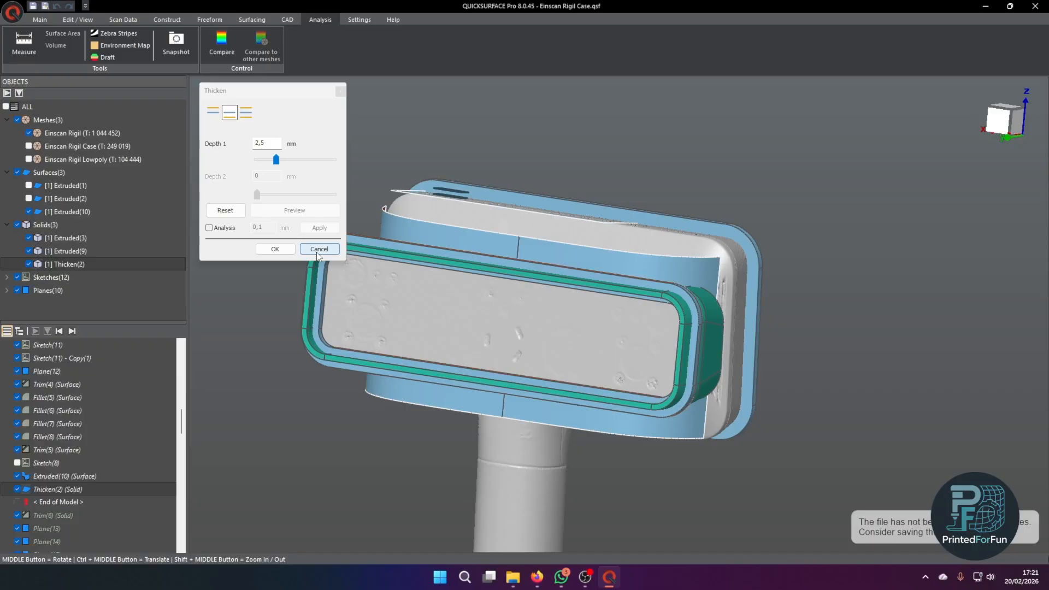
pyautogui.click(319, 250)
# Step: Inspect the overlapping thickened housing, rim and arched surface, and advance the model history past Trim(6)
pyautogui.moveTo(292, 254); pyautogui.dragTo(305, 325, button='middle')
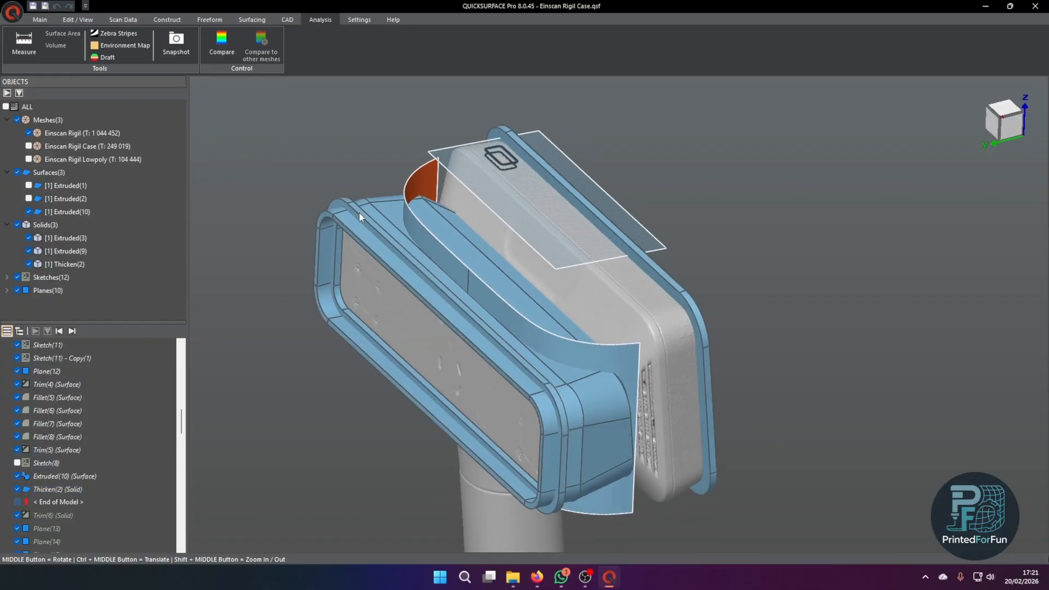
pyautogui.click(340, 222)
pyautogui.moveTo(342, 297); pyautogui.dragTo(399, 209, button='middle')
pyautogui.click(412, 228)
pyautogui.click(72, 331)
pyautogui.moveTo(245, 293)
pyautogui.mouseDown(button='middle')
pyautogui.moveTo(264, 288)
pyautogui.moveTo(284, 257)
pyautogui.mouseUp(button='middle')
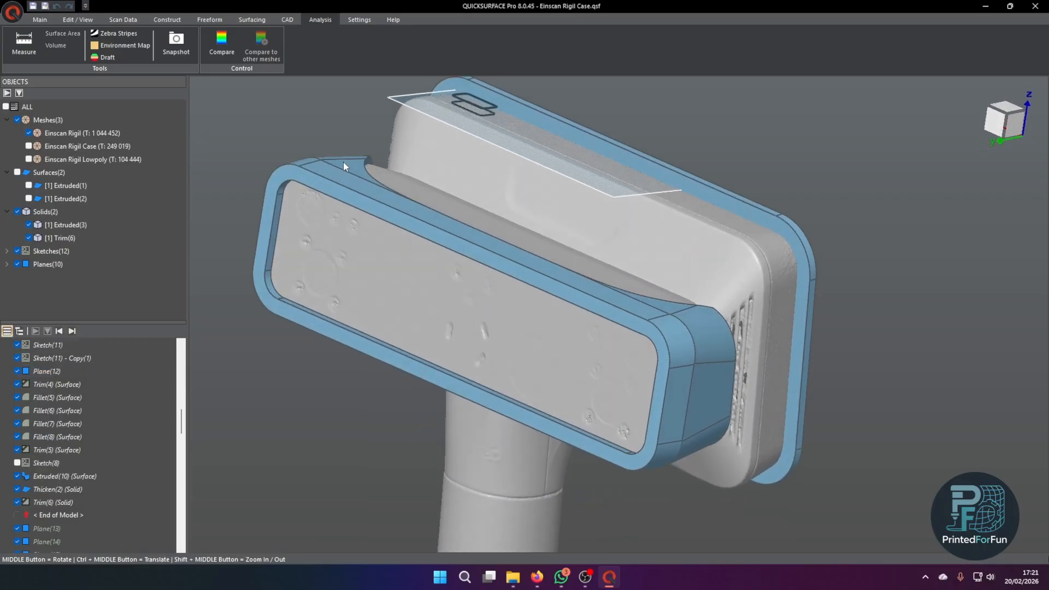
# Step: Review the Trim(6) settings by switching between remaining and removed surfaces, and close the trim without saving changes
pyautogui.doubleClick(94, 502)
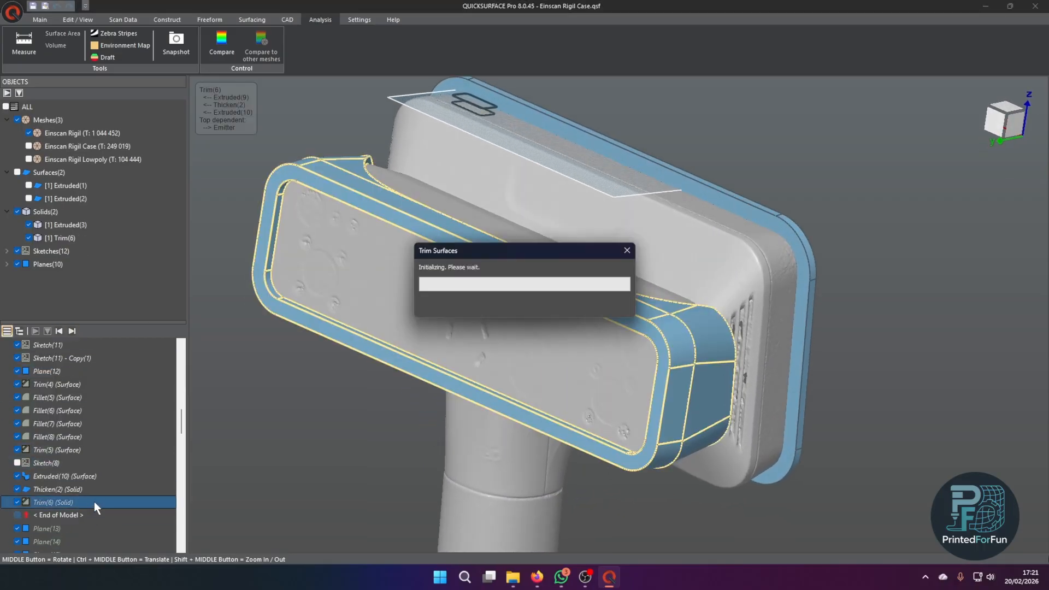
pyautogui.moveTo(332, 247); pyautogui.dragTo(285, 238, button='middle')
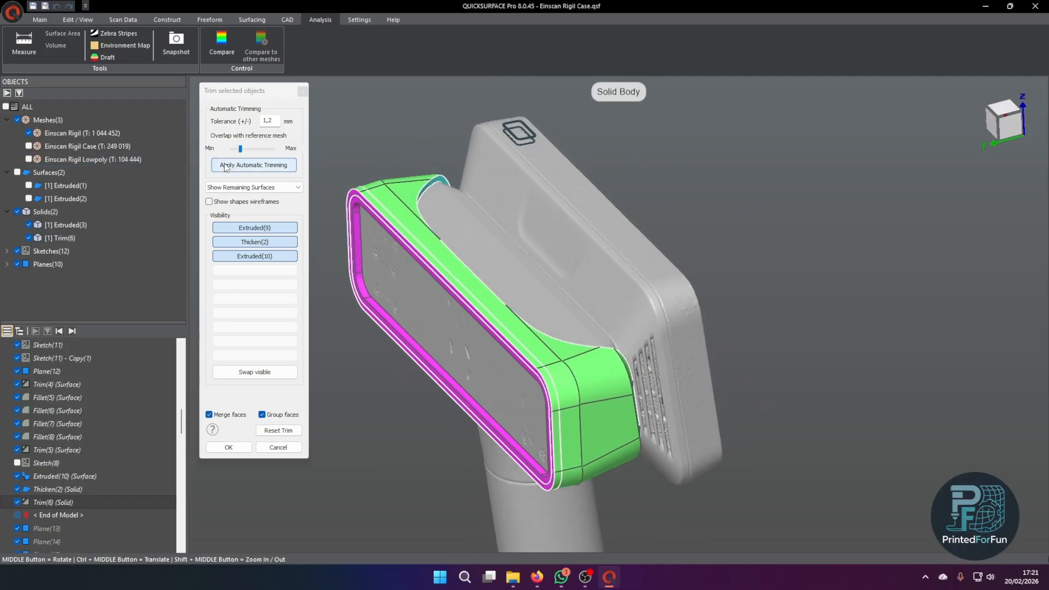
pyautogui.moveTo(320, 200); pyautogui.dragTo(368, 203, button='middle')
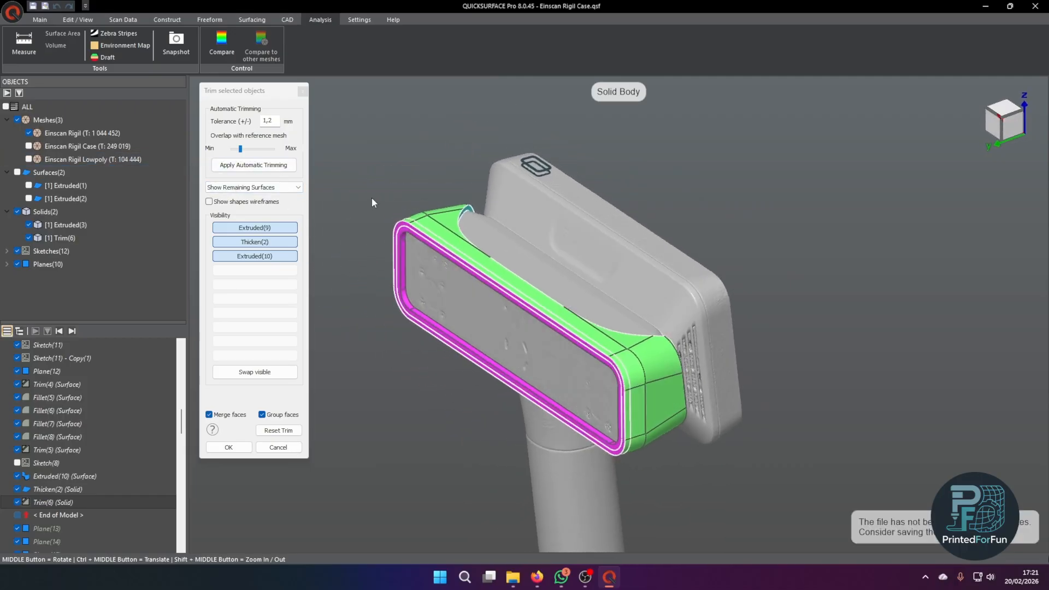
pyautogui.moveTo(428, 266); pyautogui.dragTo(399, 227, button='middle')
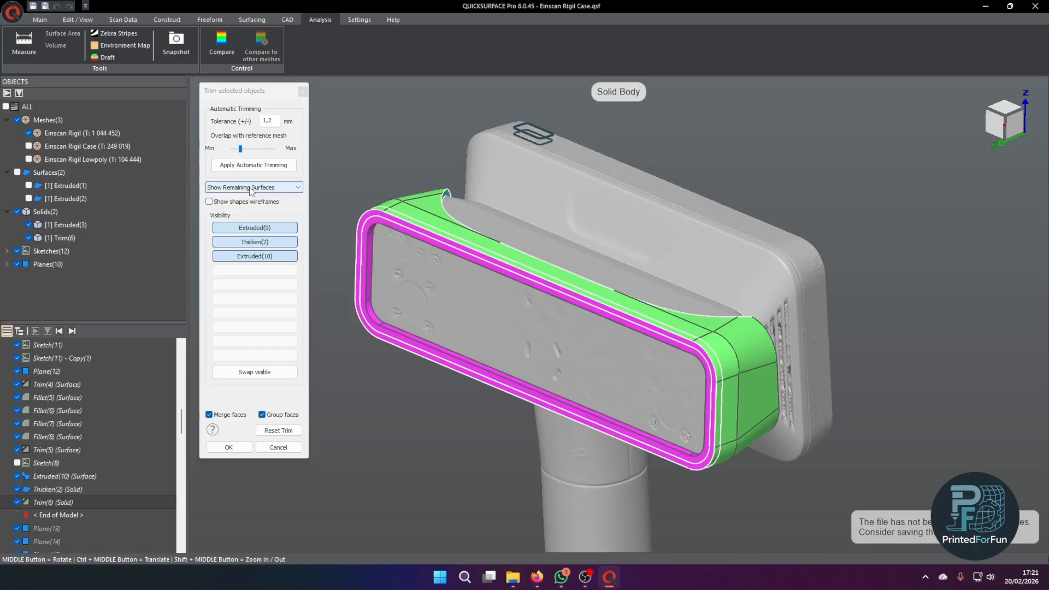
pyautogui.click(256, 188)
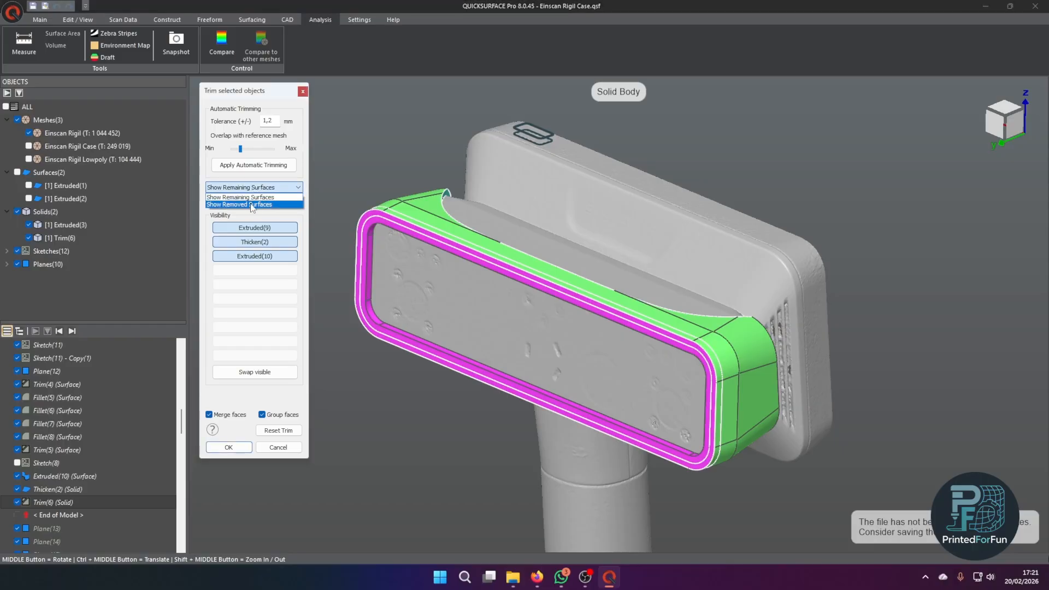
pyautogui.click(252, 205)
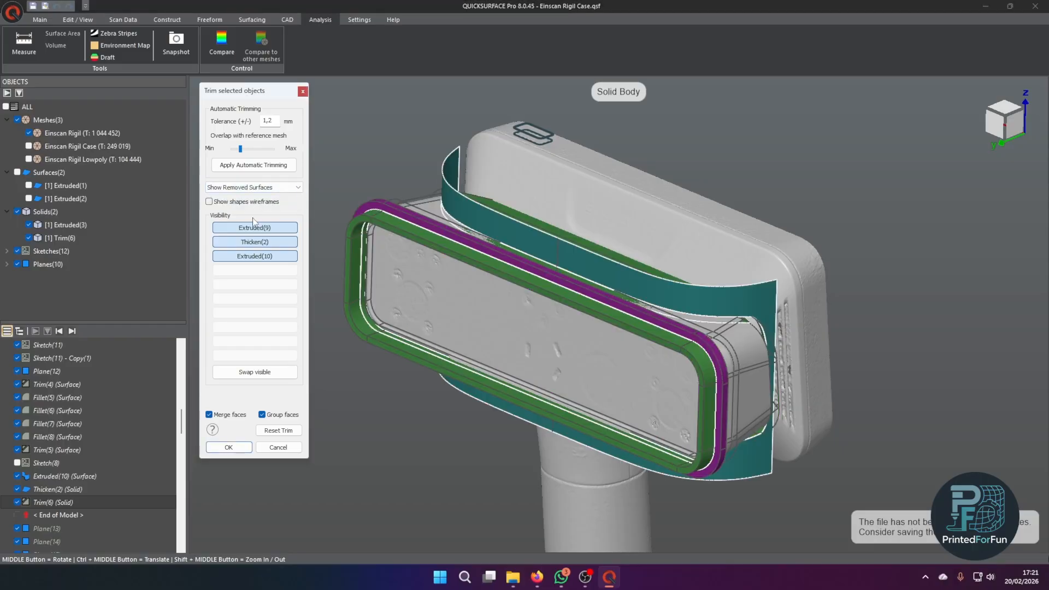
pyautogui.click(249, 188)
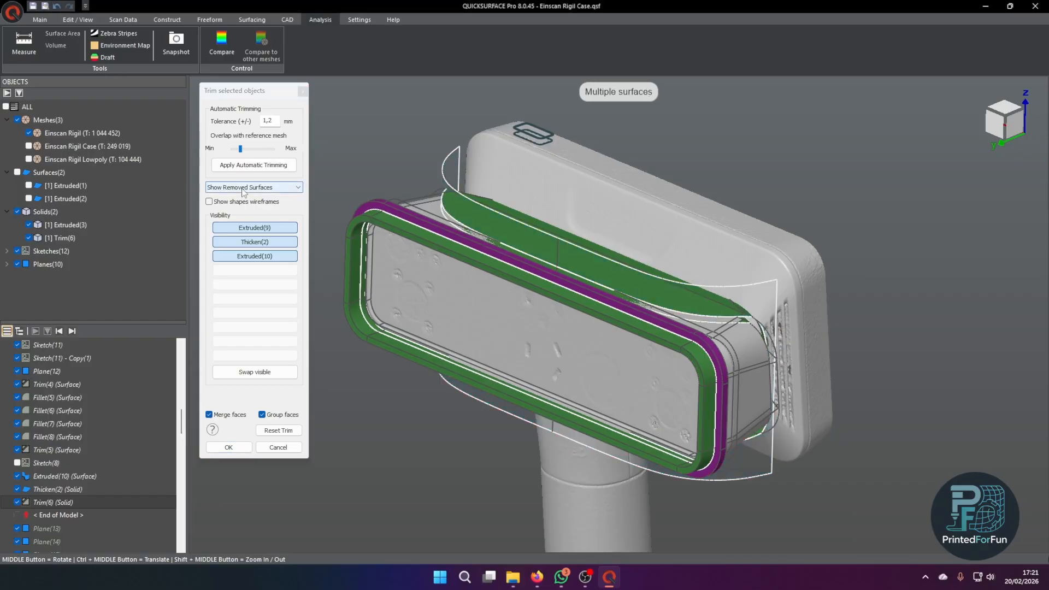
pyautogui.click(242, 198)
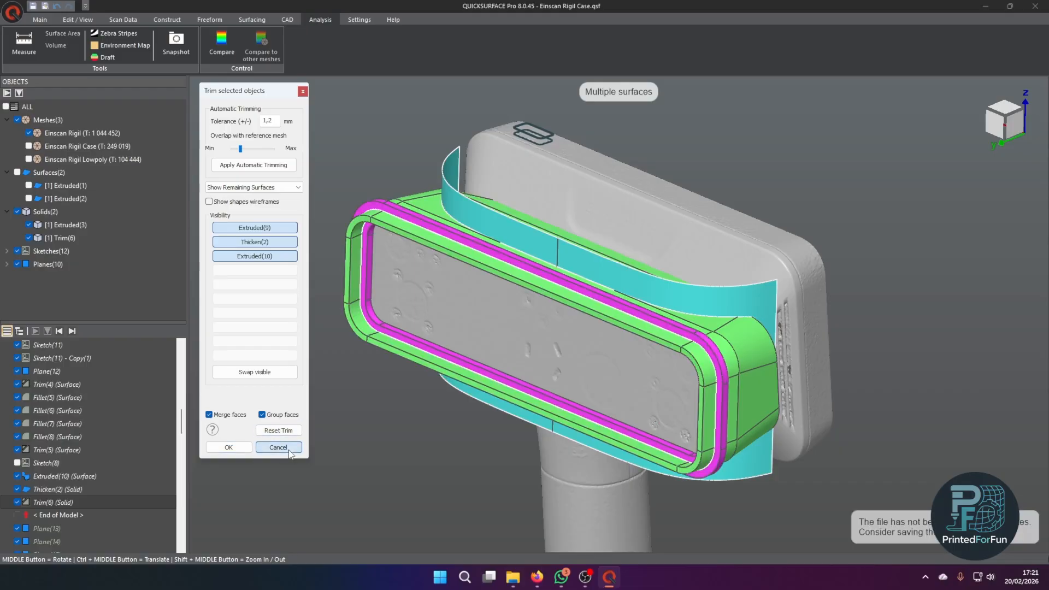
pyautogui.click(275, 446)
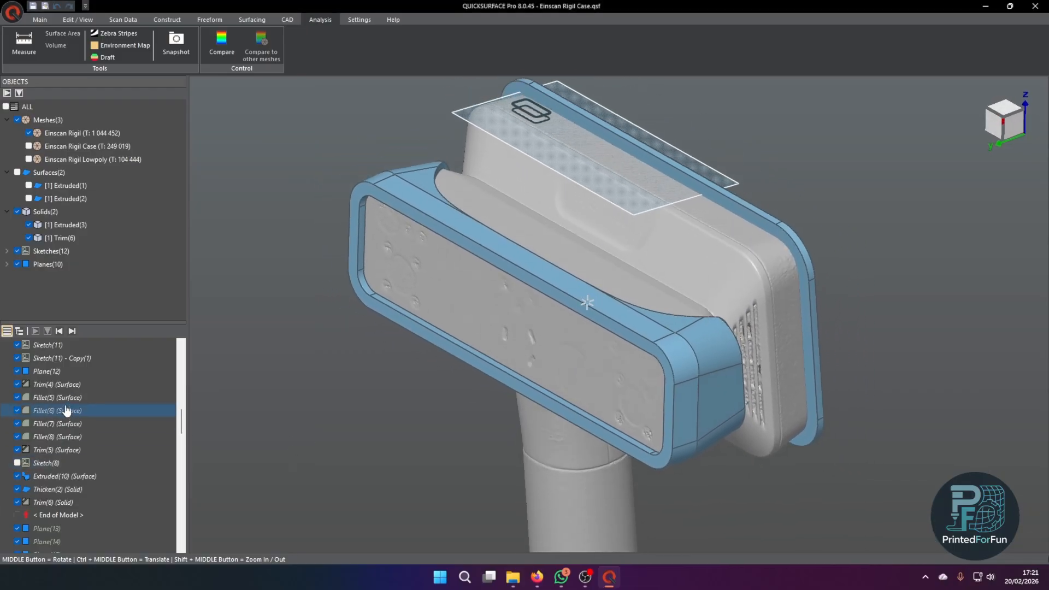
# Step: Advance the model history past Plane(13) to Plane(16) and Trim(1), reviewing how the planes surrounding the scanner head are trimmed together
pyautogui.click(72, 331)
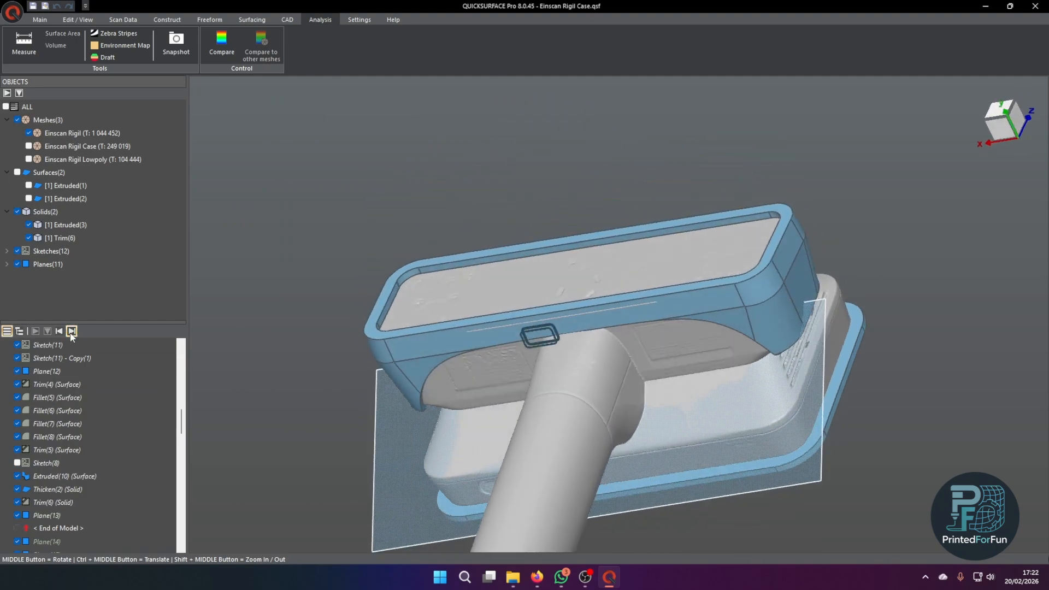
pyautogui.click(72, 331)
pyautogui.click(71, 331)
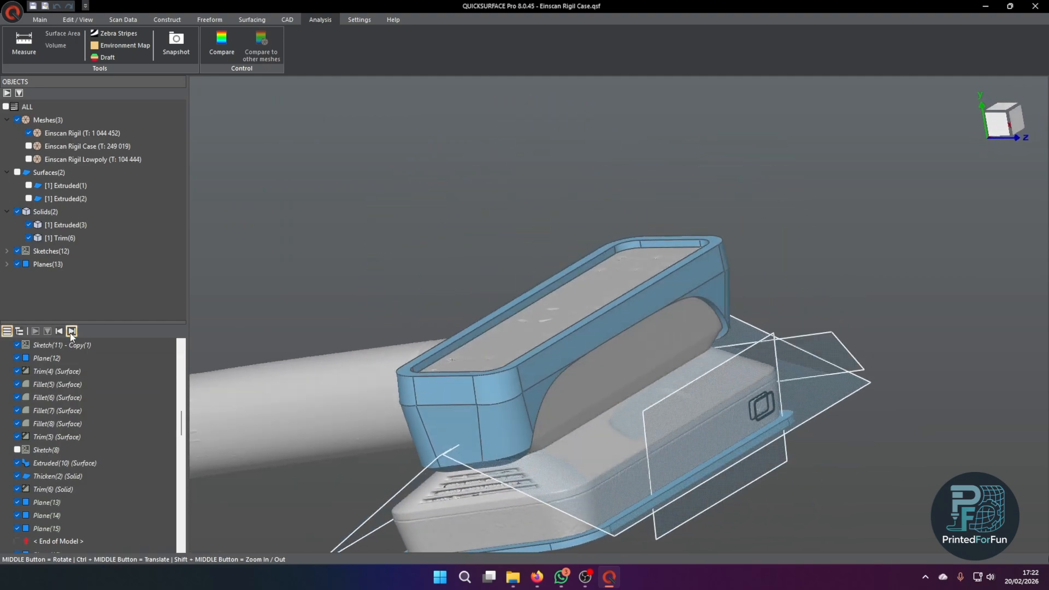
pyautogui.click(71, 331)
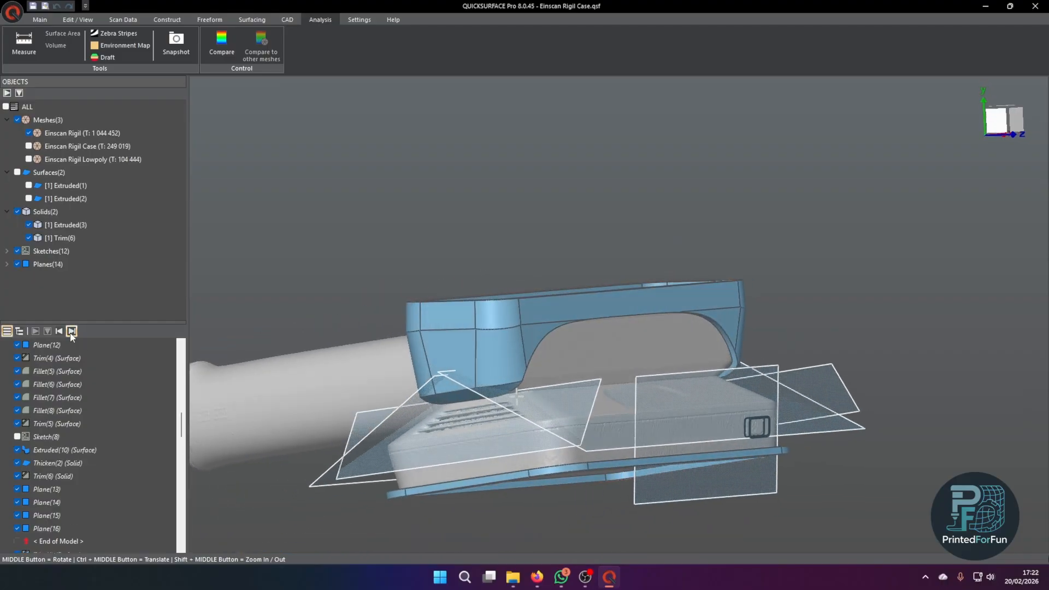
pyautogui.click(71, 332)
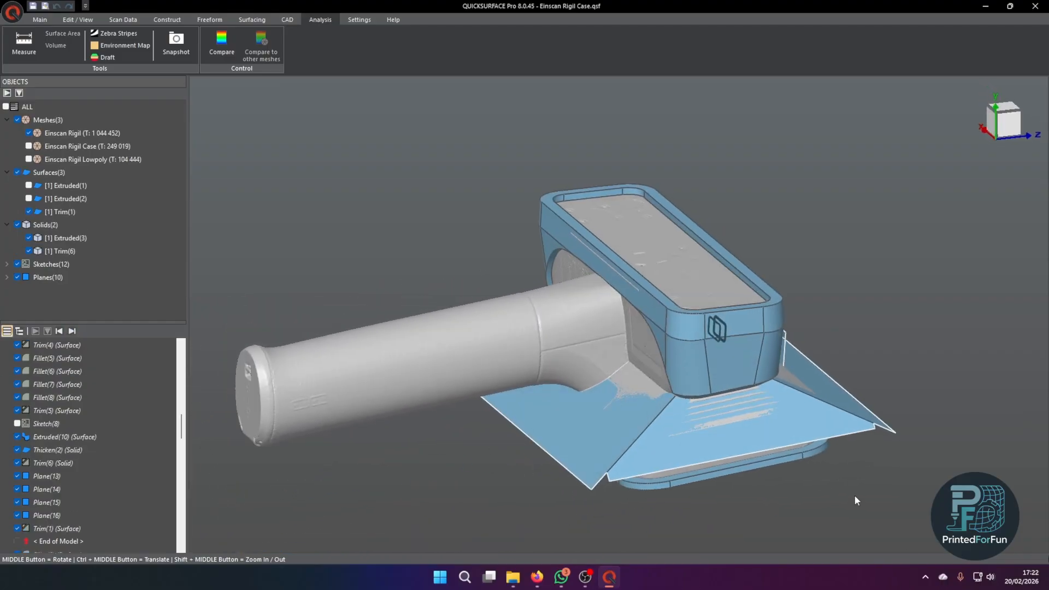
# Step: Advance the model history past Fillet(9) to Fillet(12) and Trim(2), and compare the filleted, trimmed surface with the scan mesh
pyautogui.click(71, 331)
pyautogui.click(71, 331)
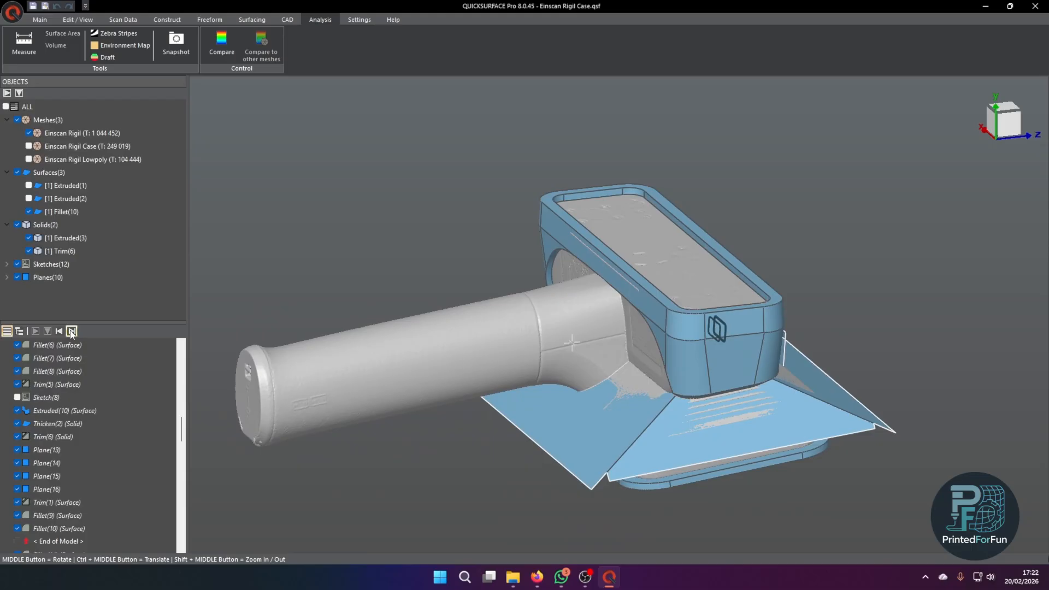
pyautogui.click(72, 331)
pyautogui.click(72, 331)
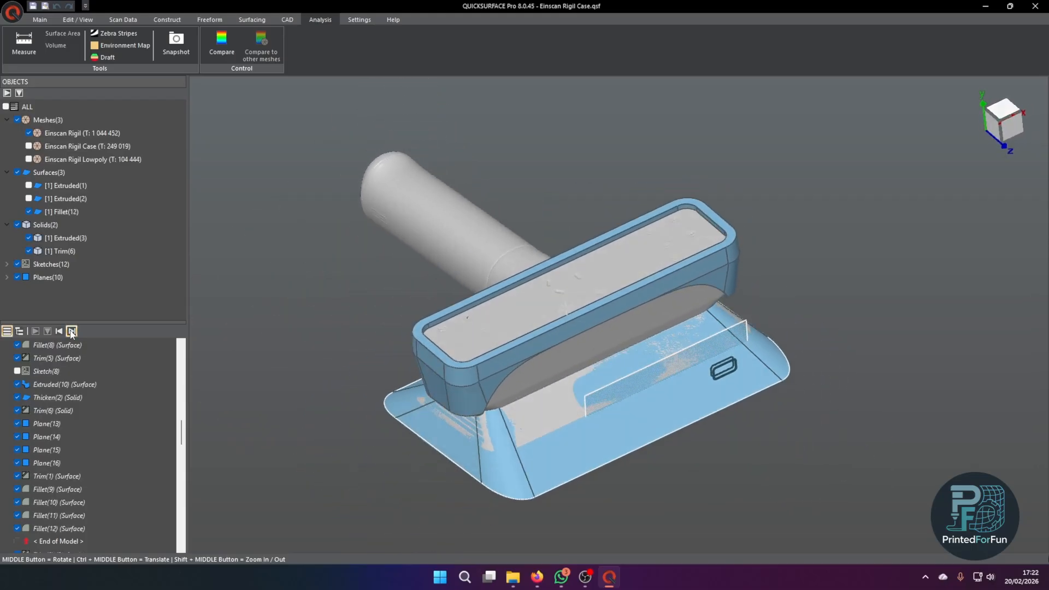
pyautogui.click(72, 331)
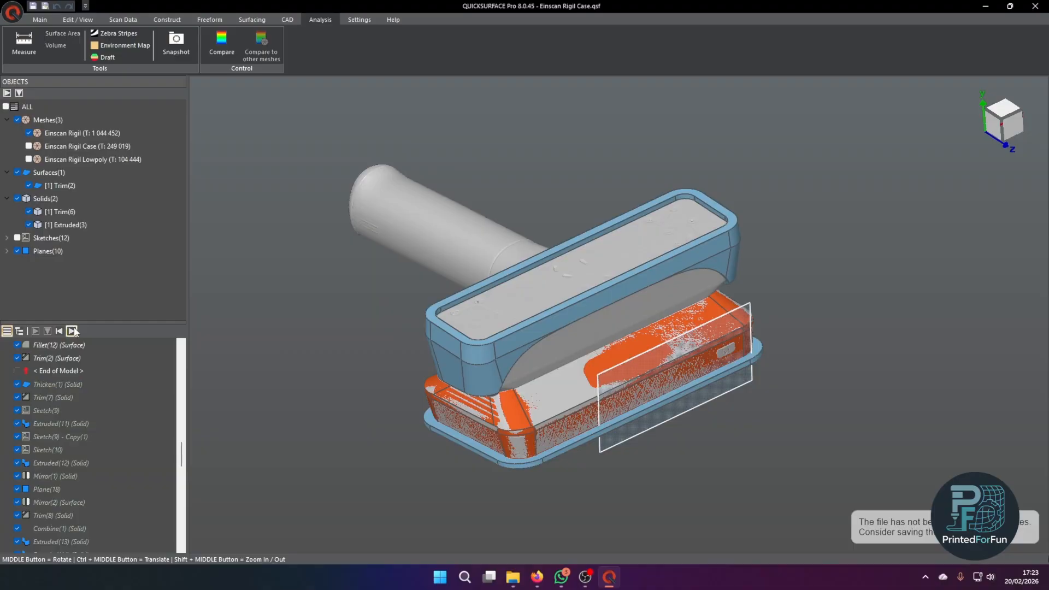
pyautogui.moveTo(465, 412); pyautogui.dragTo(586, 350, button='middle')
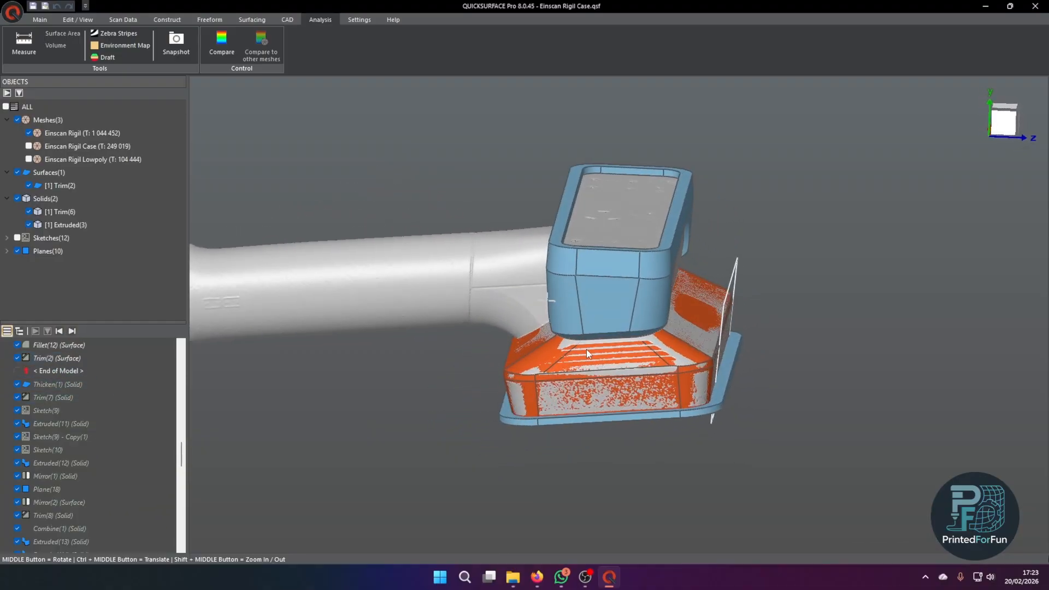
# Step: Advance the model history past Thicken(1) and Trim(7), and inspect the thickened frame with the Einscan Rigil mesh hidden and shown
pyautogui.click(71, 331)
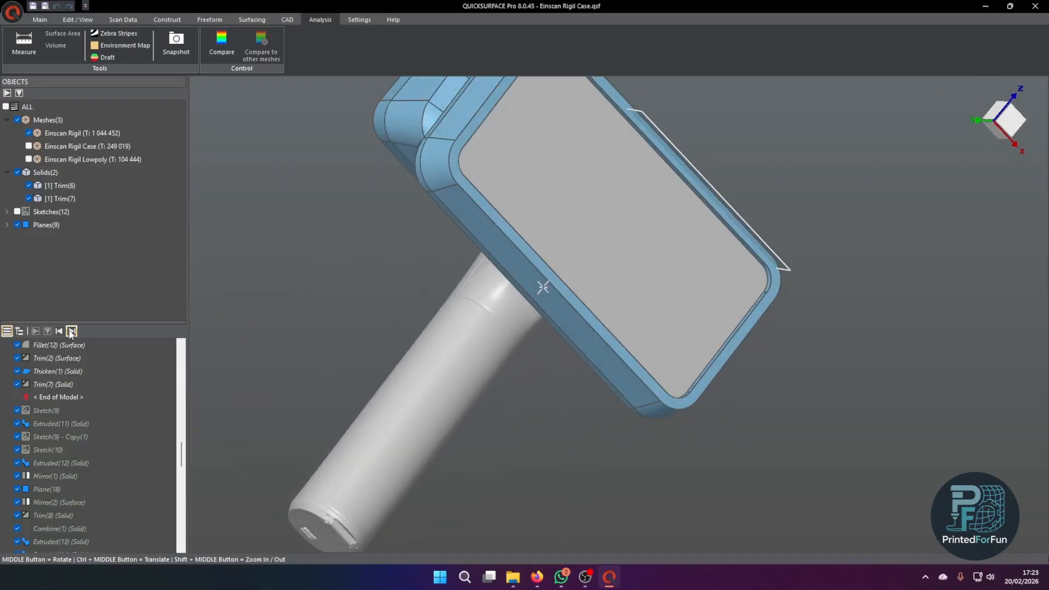
pyautogui.moveTo(288, 328); pyautogui.dragTo(486, 214, button='middle')
pyautogui.scroll(6, 416, 257)
pyautogui.moveTo(428, 261); pyautogui.dragTo(406, 283, button='middle')
pyautogui.click(77, 134)
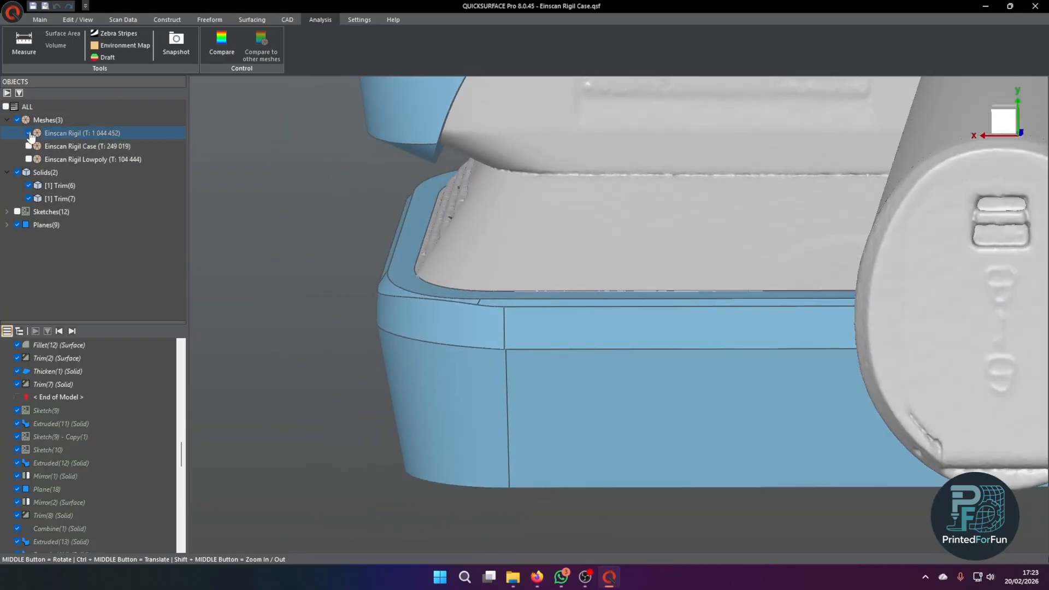
pyautogui.click(29, 134)
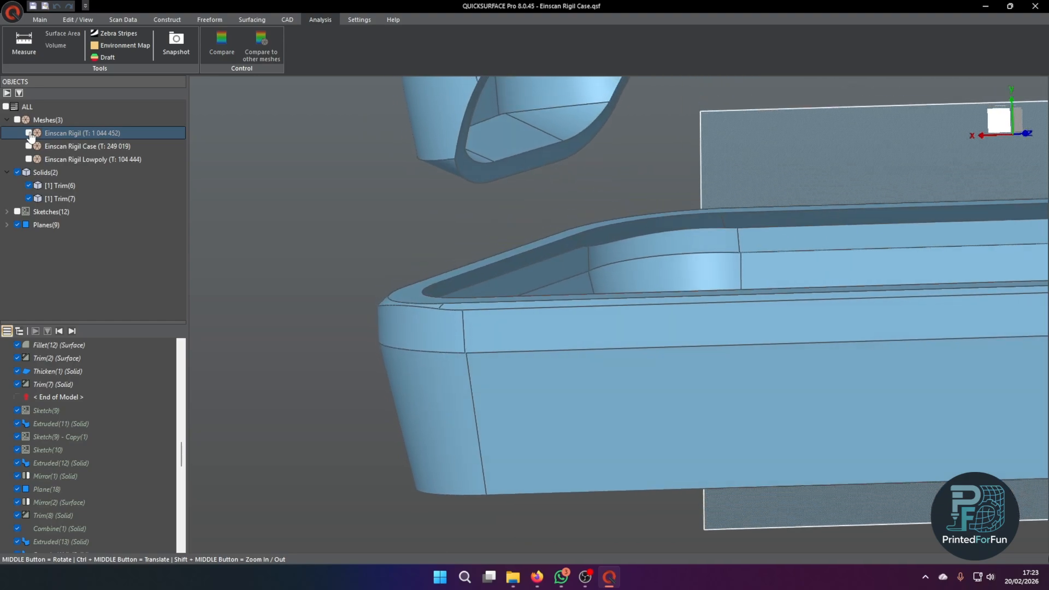
pyautogui.click(29, 134)
pyautogui.moveTo(219, 175); pyautogui.dragTo(180, 307, button='middle')
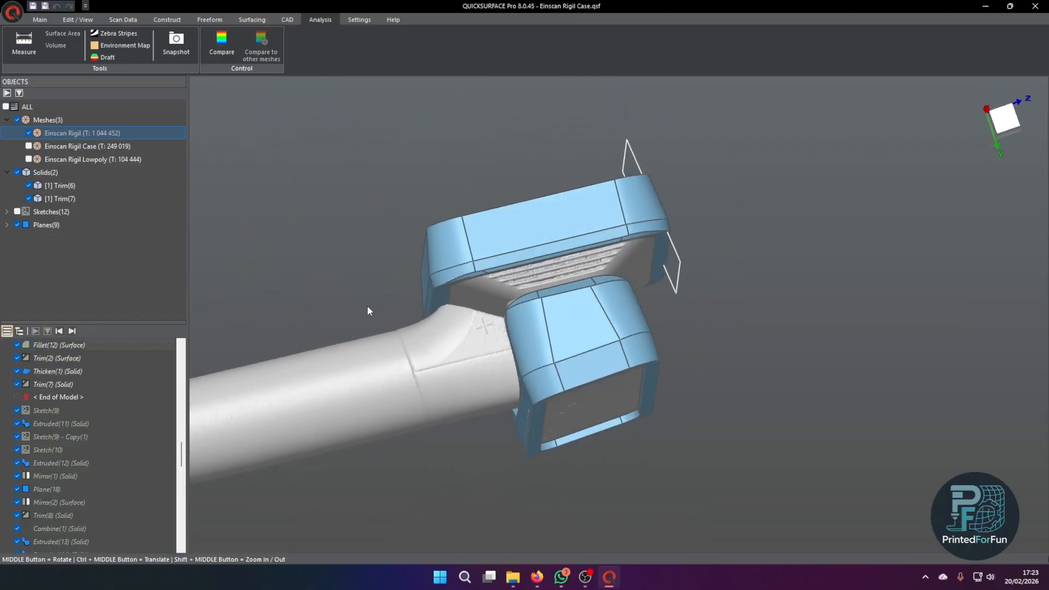
# Step: Advance the model history past Sketch(9), and hide the Trim(6) solid to inspect the small profile against the scanner mesh
pyautogui.click(76, 330)
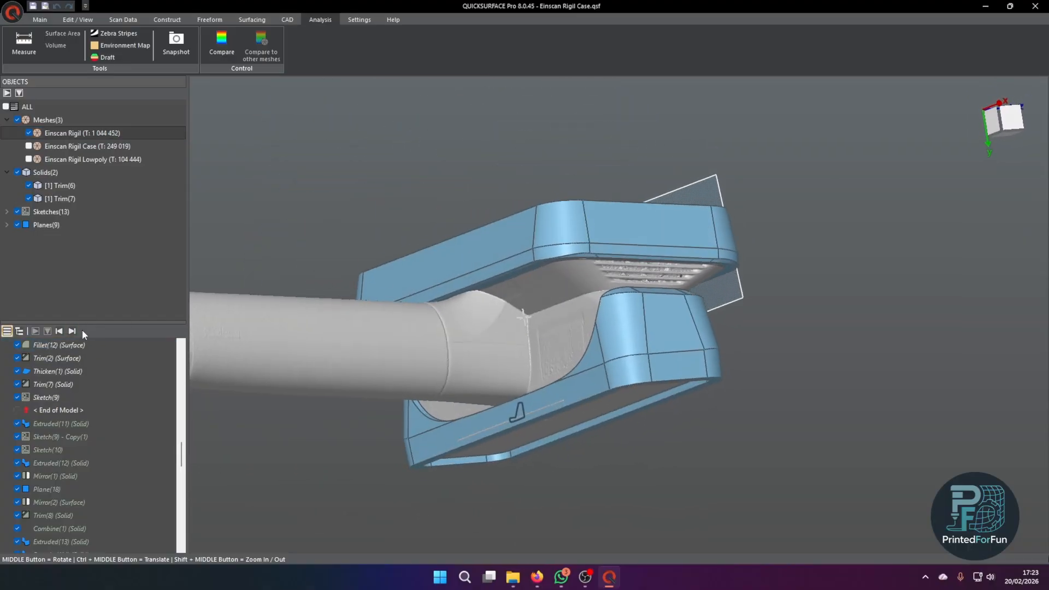
pyautogui.scroll(5, 511, 376)
pyautogui.moveTo(466, 332); pyautogui.dragTo(499, 406, button='middle')
pyautogui.click(34, 187)
pyautogui.click(28, 185)
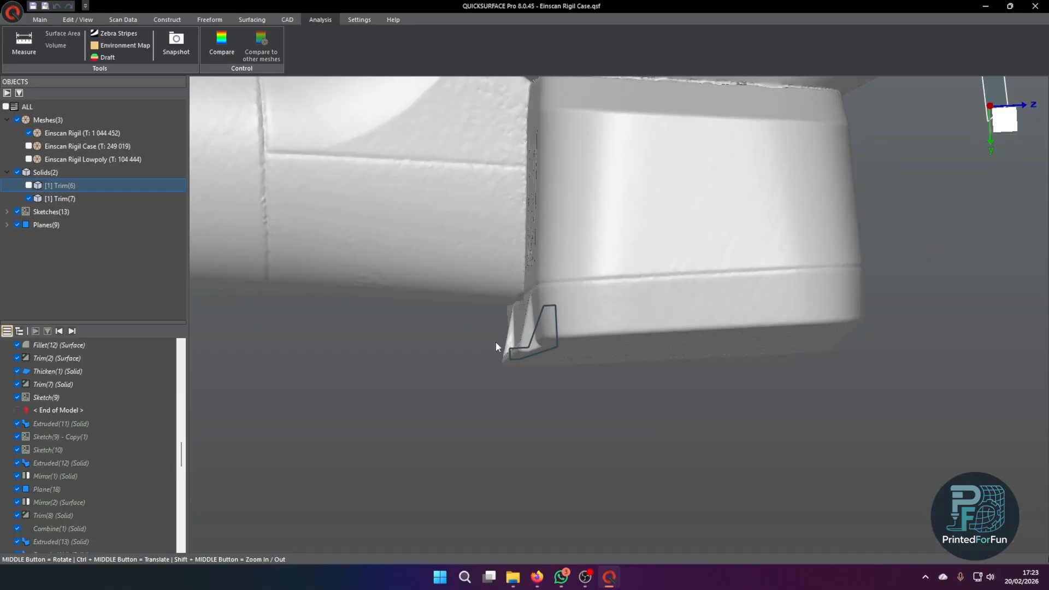
pyautogui.moveTo(503, 340); pyautogui.dragTo(503, 338, button='middle')
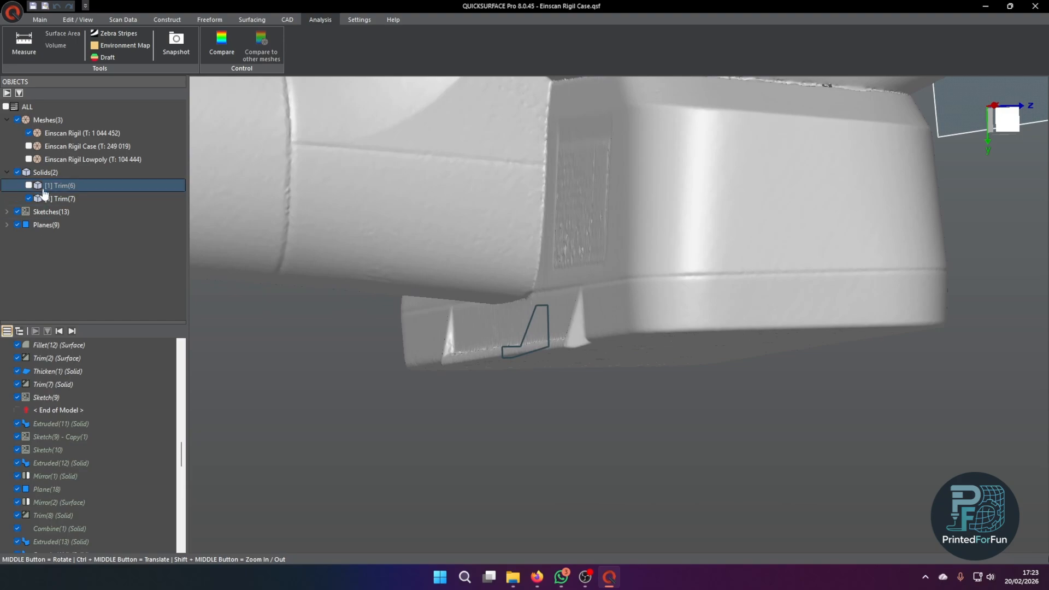
# Step: Compare the Sketch(9) profile with its Extruded(11) solid by stepping the history back and forth, and advance past Sketch(9) - Copy(1)
pyautogui.click(72, 331)
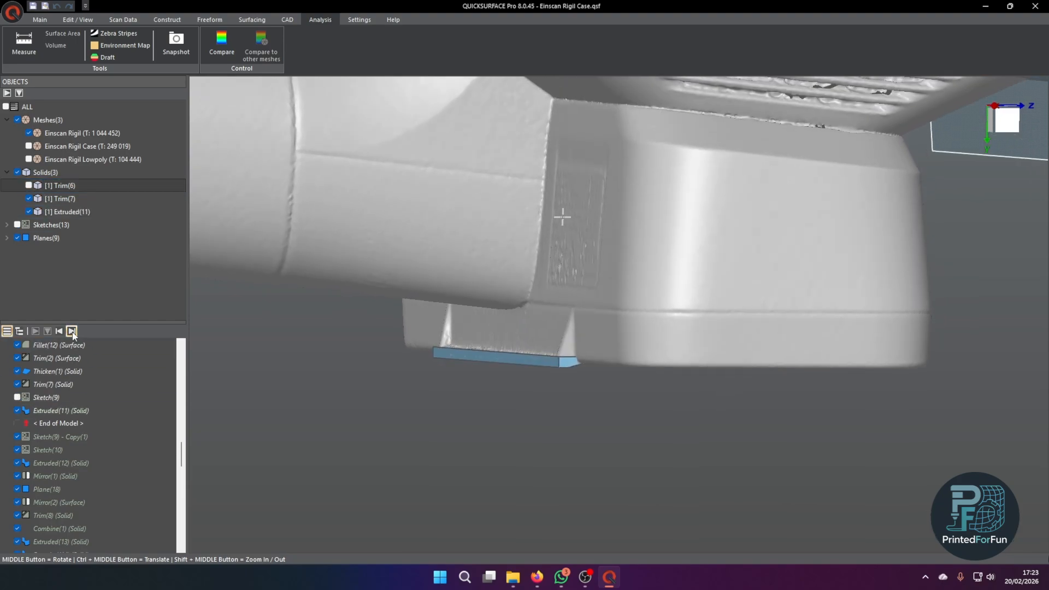
pyautogui.click(59, 331)
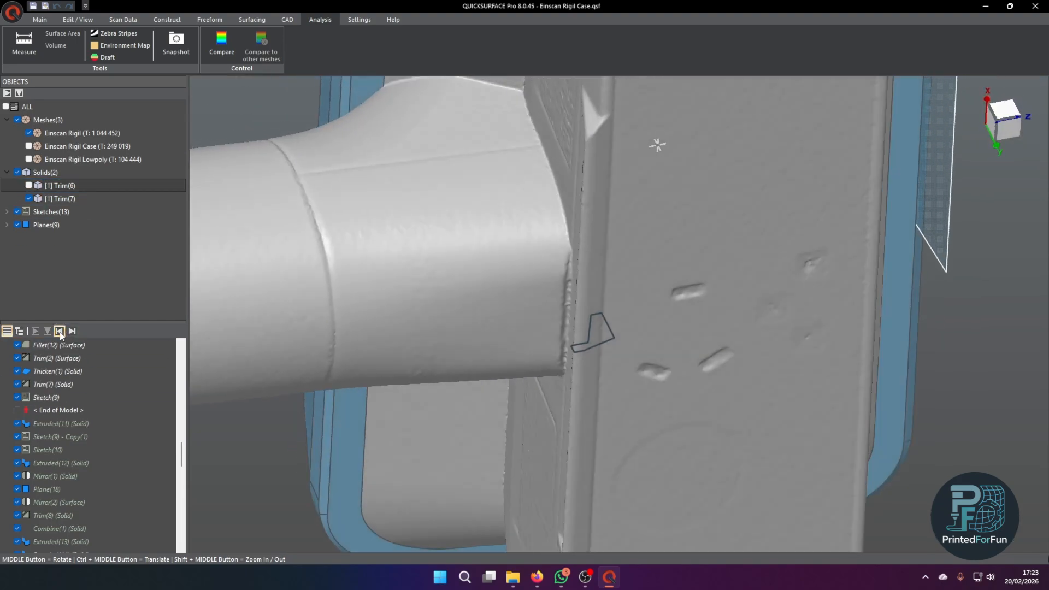
pyautogui.moveTo(506, 339); pyautogui.dragTo(577, 390, button='middle')
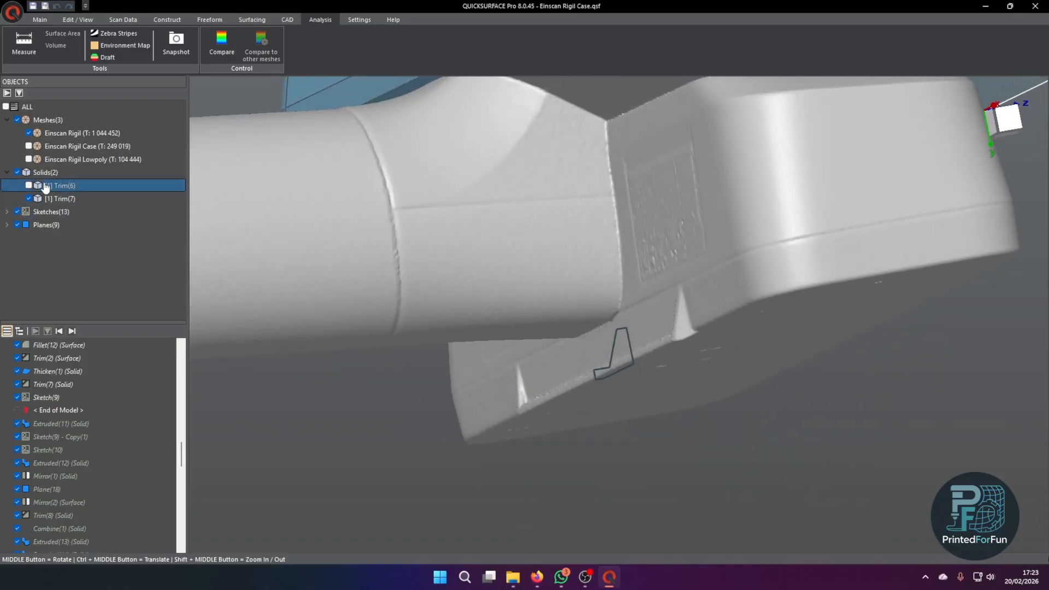
pyautogui.click(71, 331)
pyautogui.click(72, 332)
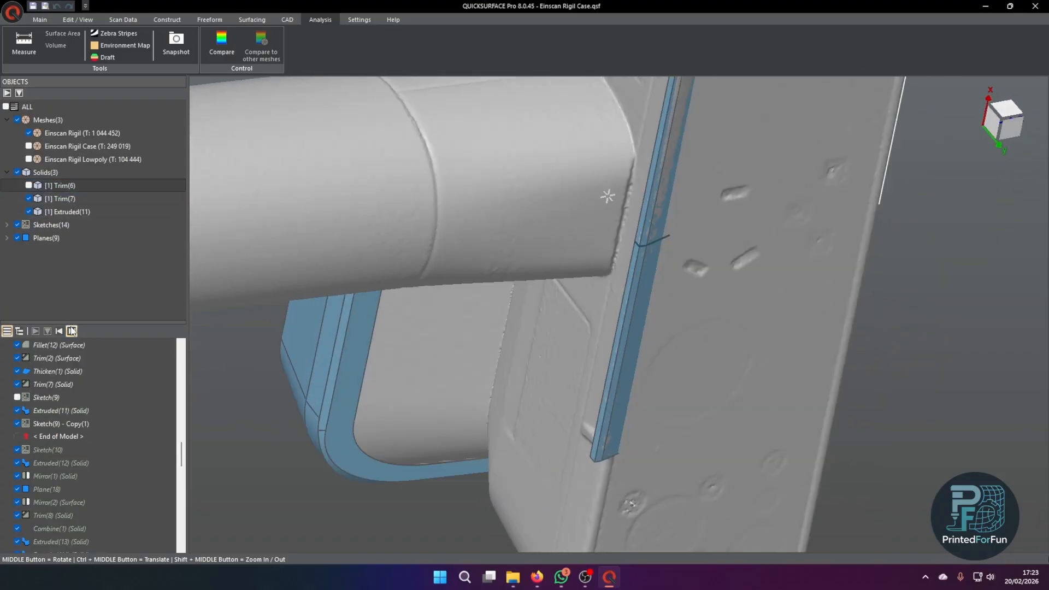
# Step: Advance the model history past Sketch(10), Extruded(12), Mirror(1), Plane(18) and Mirror(2), reviewing the mirrored end blocks on the clip strip
pyautogui.click(72, 331)
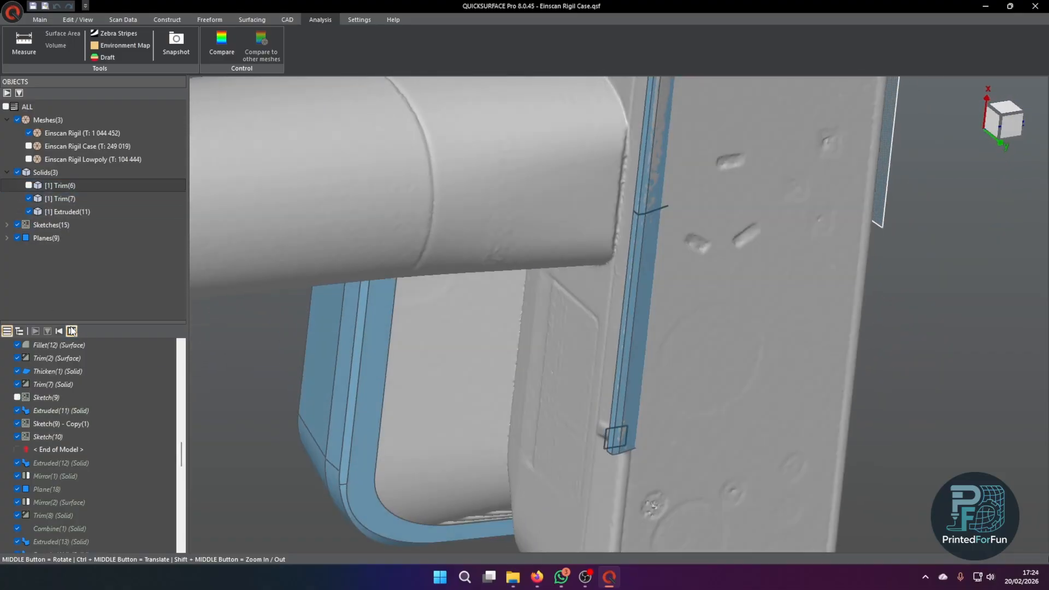
pyautogui.click(72, 332)
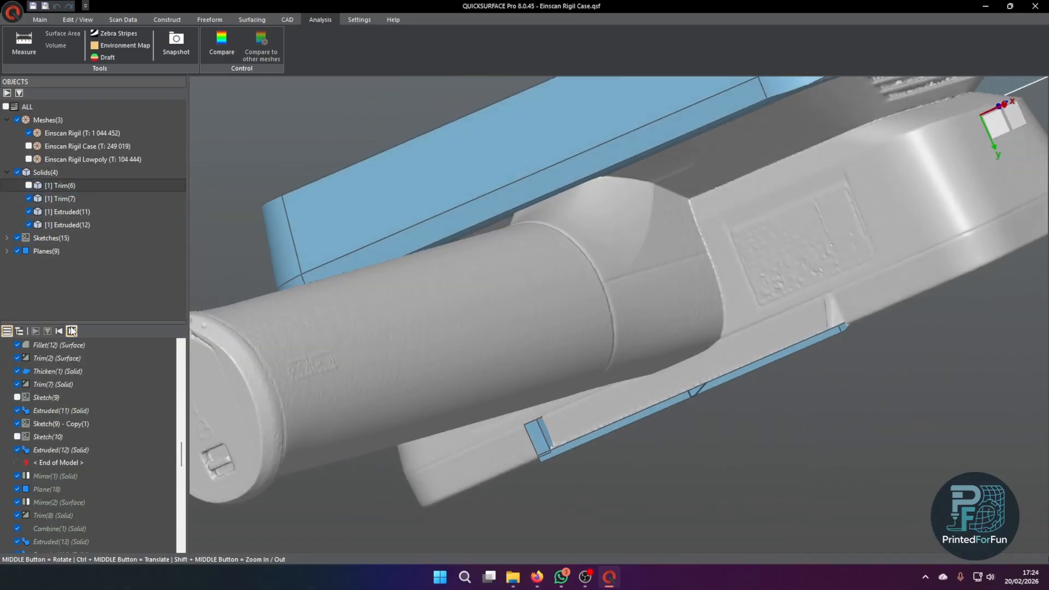
pyautogui.click(71, 331)
pyautogui.click(71, 331)
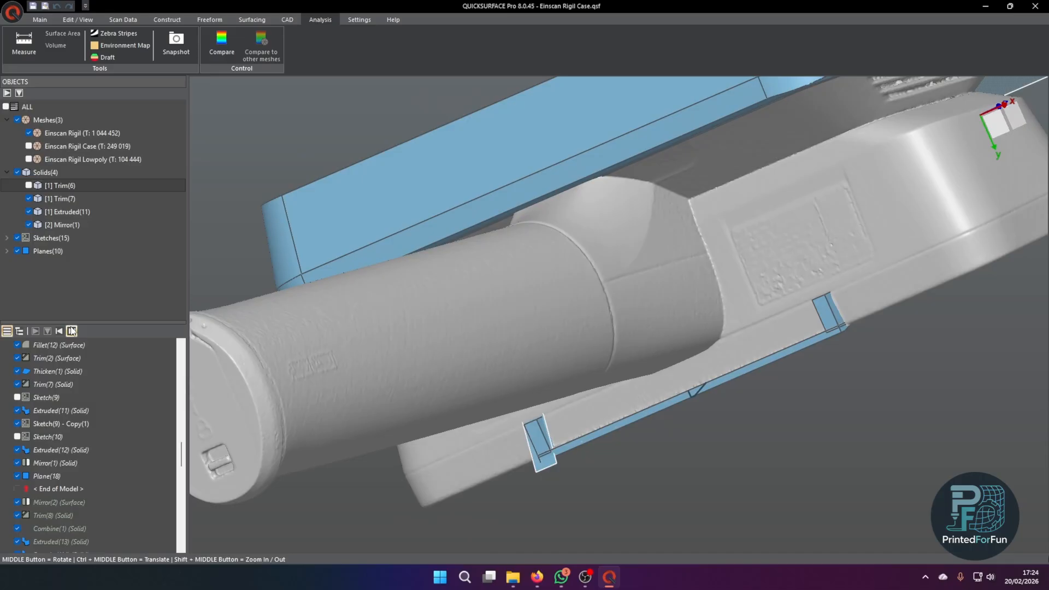
pyautogui.click(71, 332)
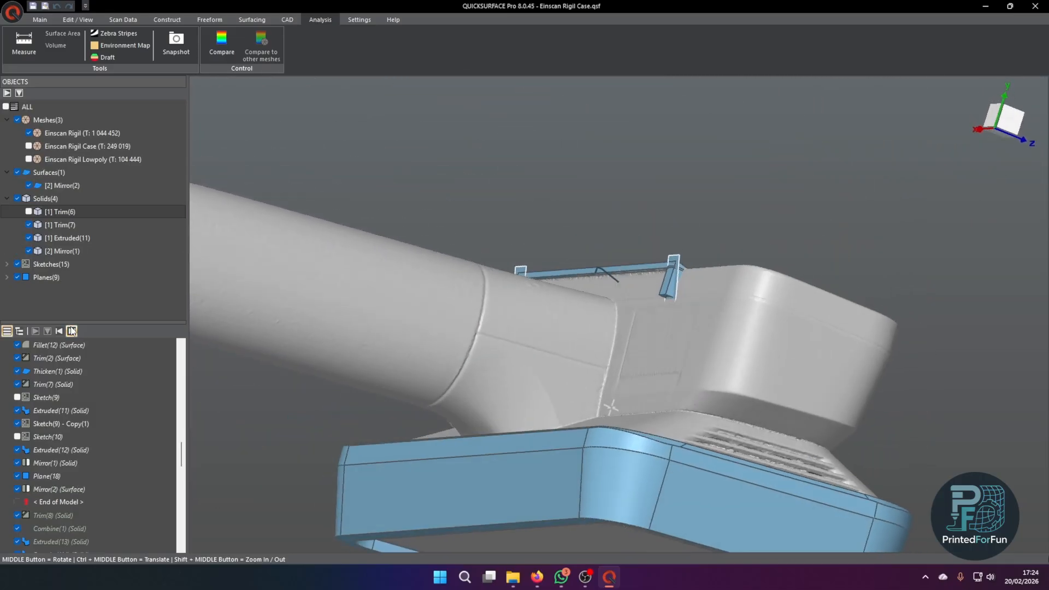
# Step: Advance the model history past Trim(8), Combine(1) and Extruded(13), reviewing the clip strip merged with its end blocks
pyautogui.click(72, 332)
pyautogui.click(72, 331)
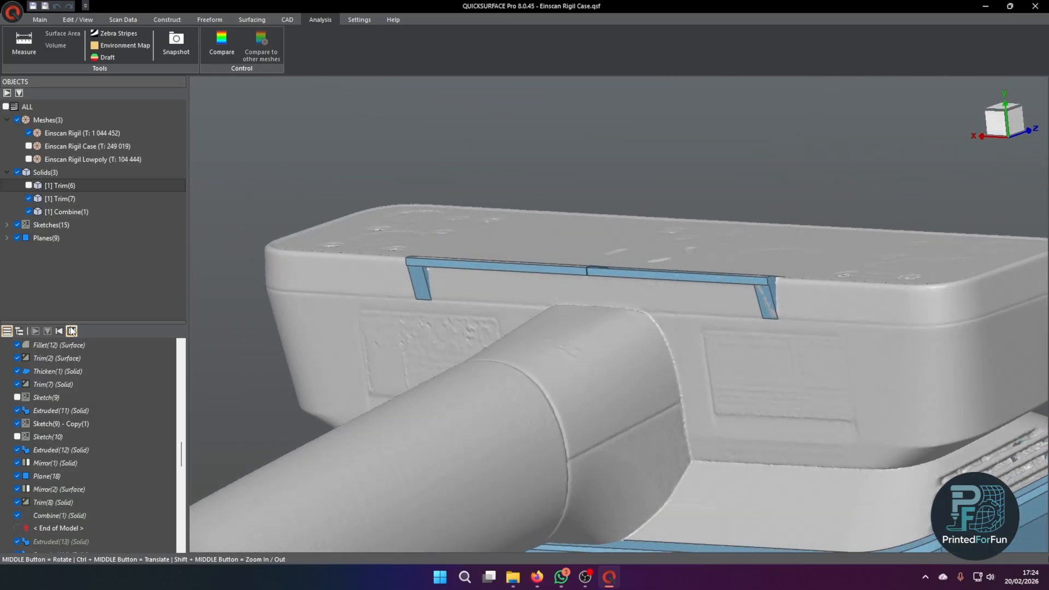
pyautogui.click(72, 331)
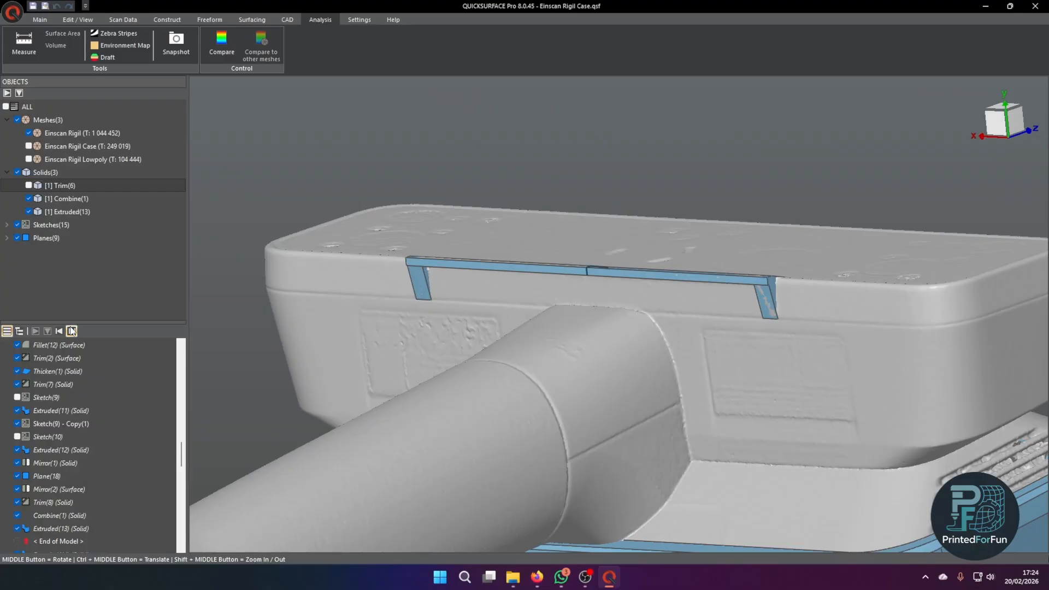
# Step: Compare the larger frame before and after Extruded(14) by stepping the history back and forth, and inspect the rounded rectangular groove
pyautogui.click(71, 331)
pyautogui.click(72, 331)
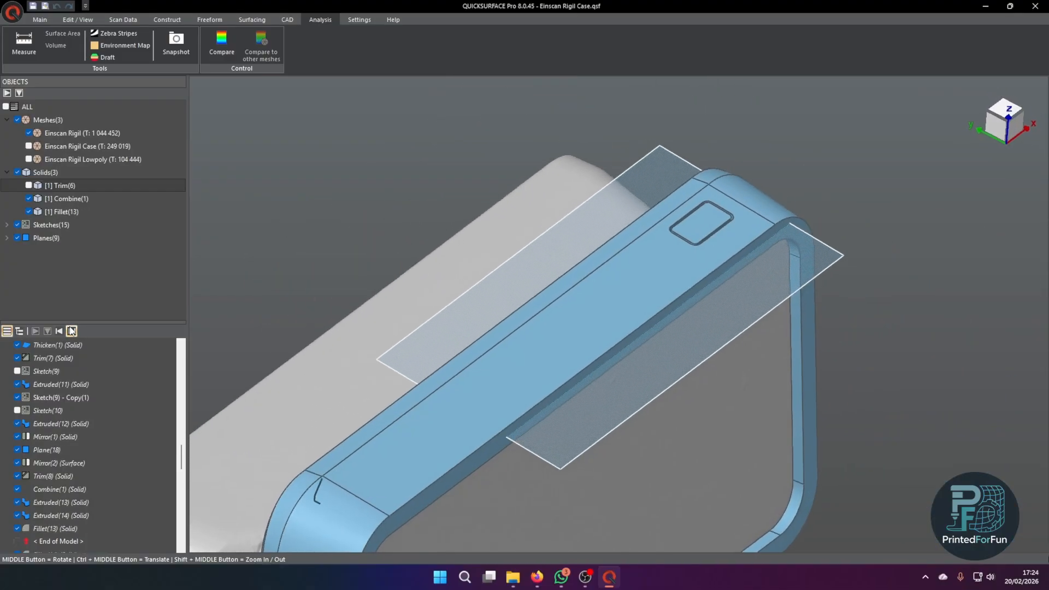
pyautogui.click(59, 332)
pyautogui.click(59, 331)
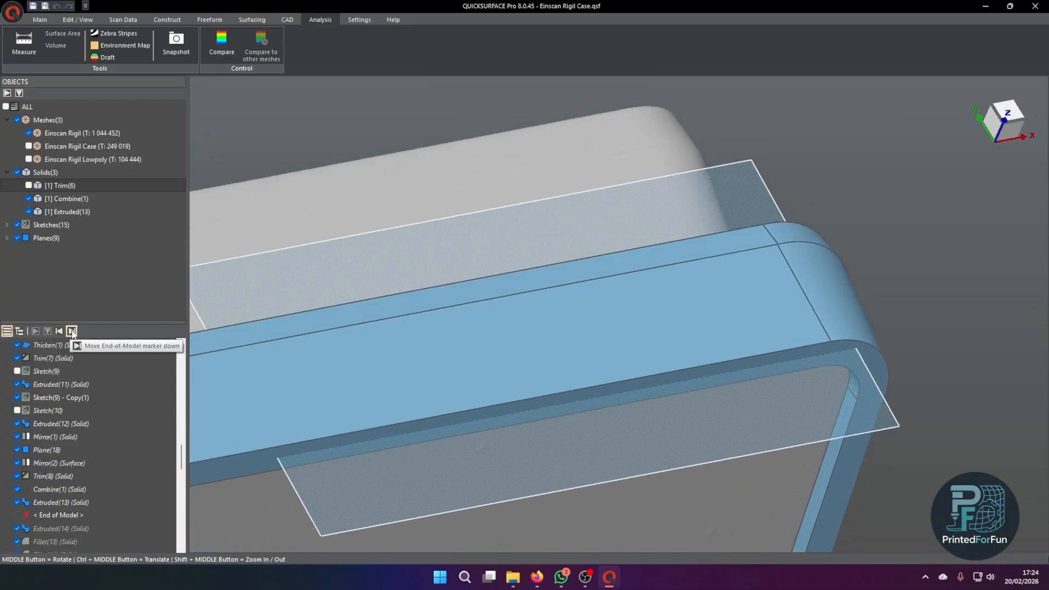
pyautogui.click(72, 332)
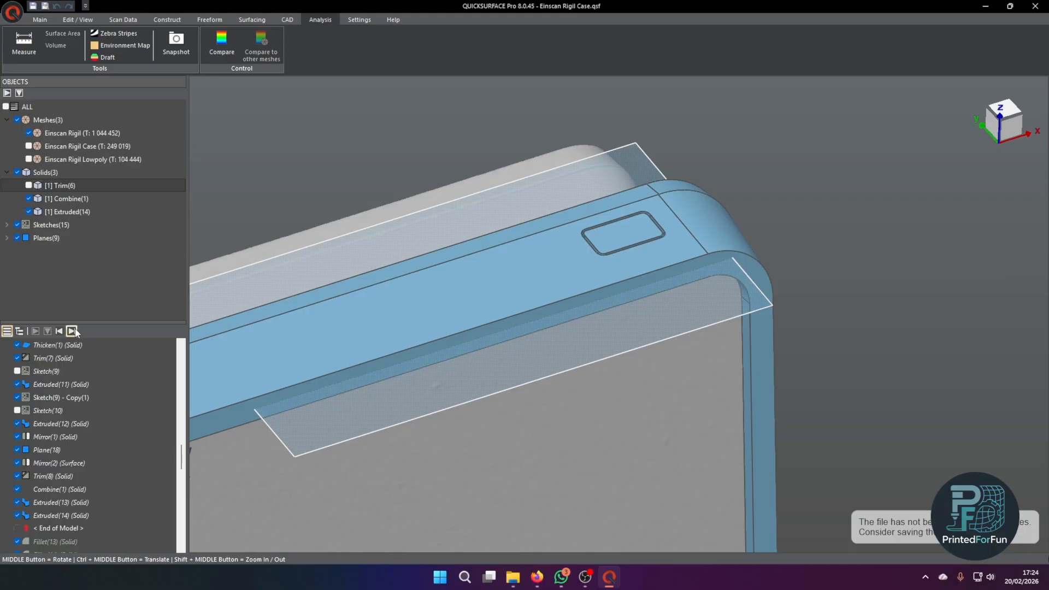
pyautogui.scroll(5, 648, 255)
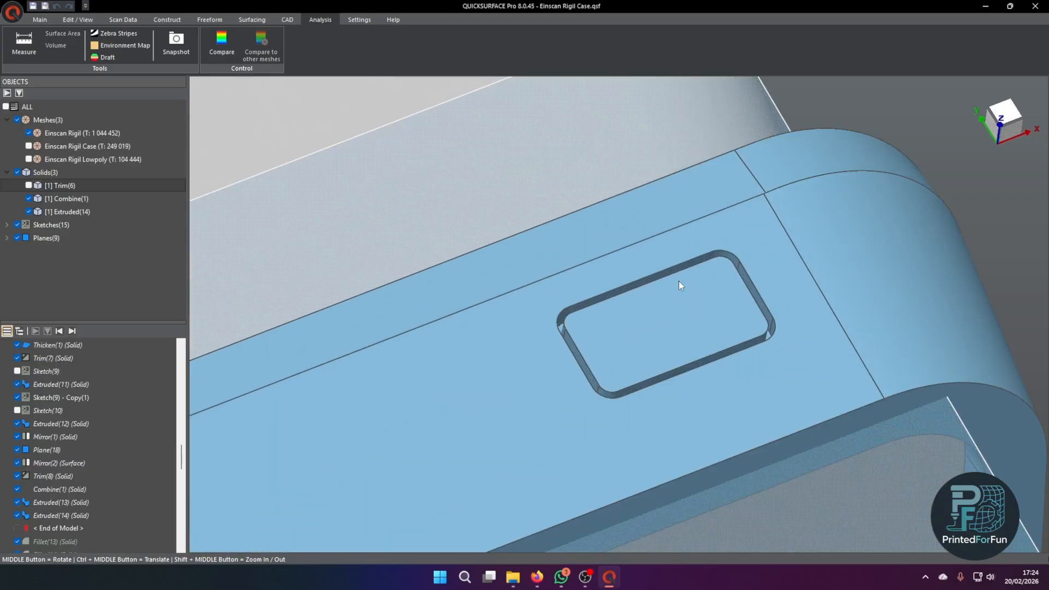
# Step: Advance the model history past Fillet(13), inspect the frame around the rounded rectangular groove, and show the Trim(6) solid again
pyautogui.click(72, 332)
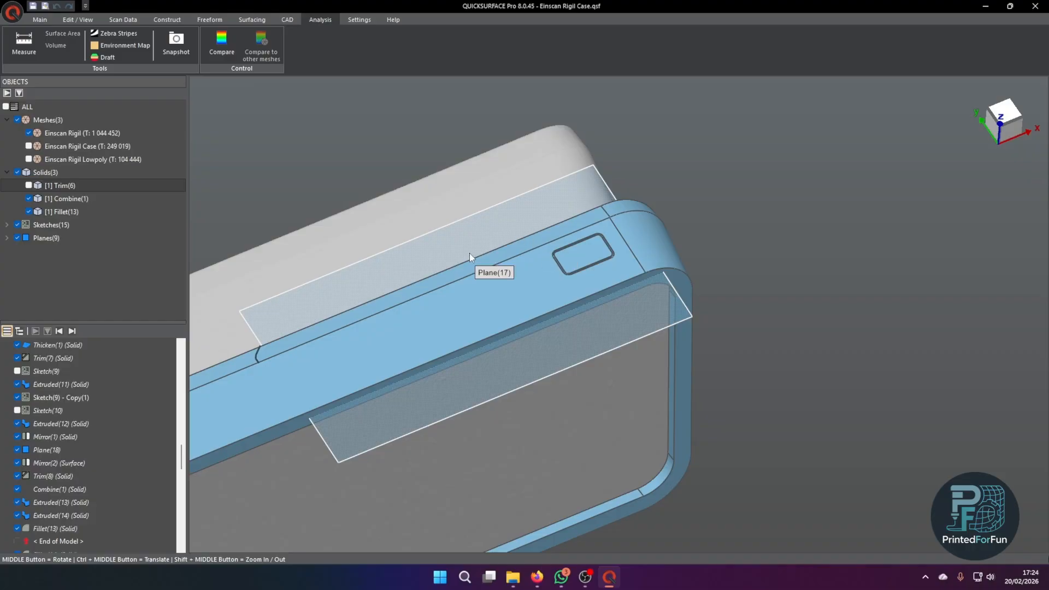
pyautogui.scroll(5, 579, 257)
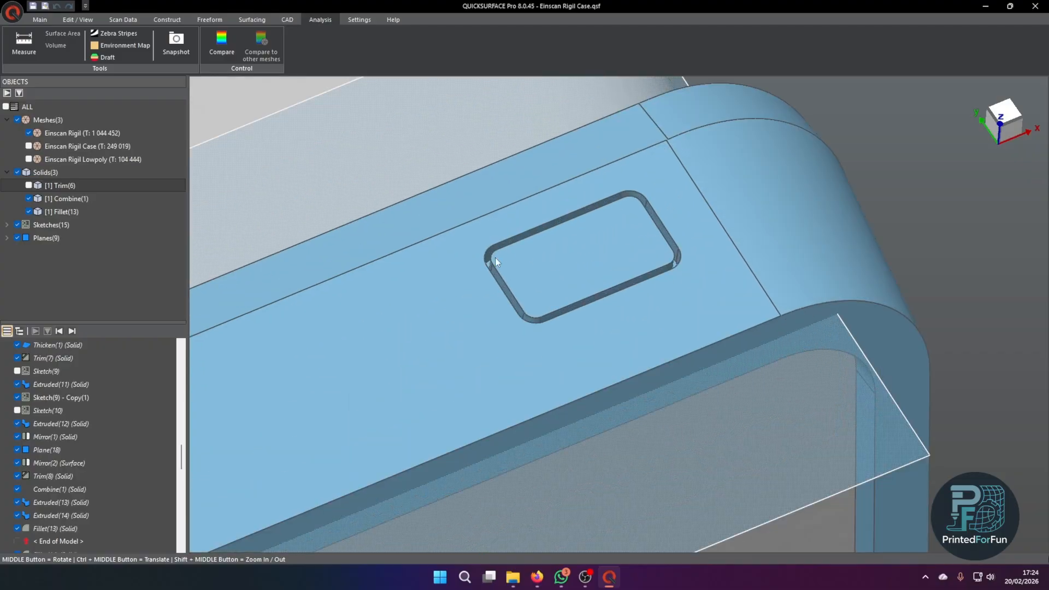
pyautogui.scroll(-3, 606, 314)
pyautogui.scroll(-6, 556, 308)
pyautogui.moveTo(340, 313); pyautogui.dragTo(374, 278, button='middle')
pyautogui.scroll(-1, 89, 422)
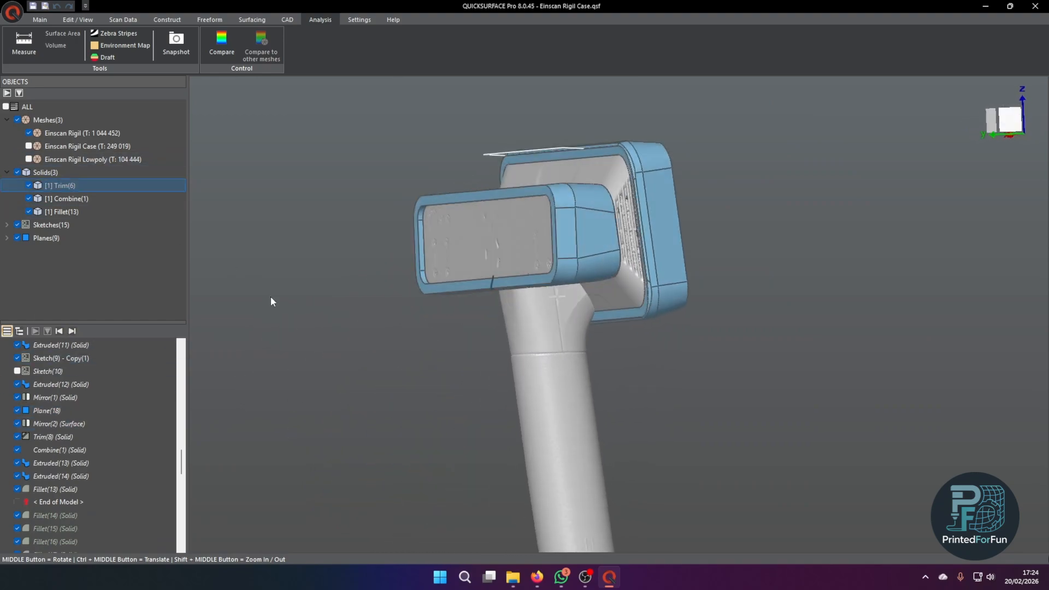
# Step: Replay Fillet(13) and advance the model history past Fillet(14) to Fillet(18), reviewing the rounded edges on both case parts
pyautogui.scroll(-2, 66, 438)
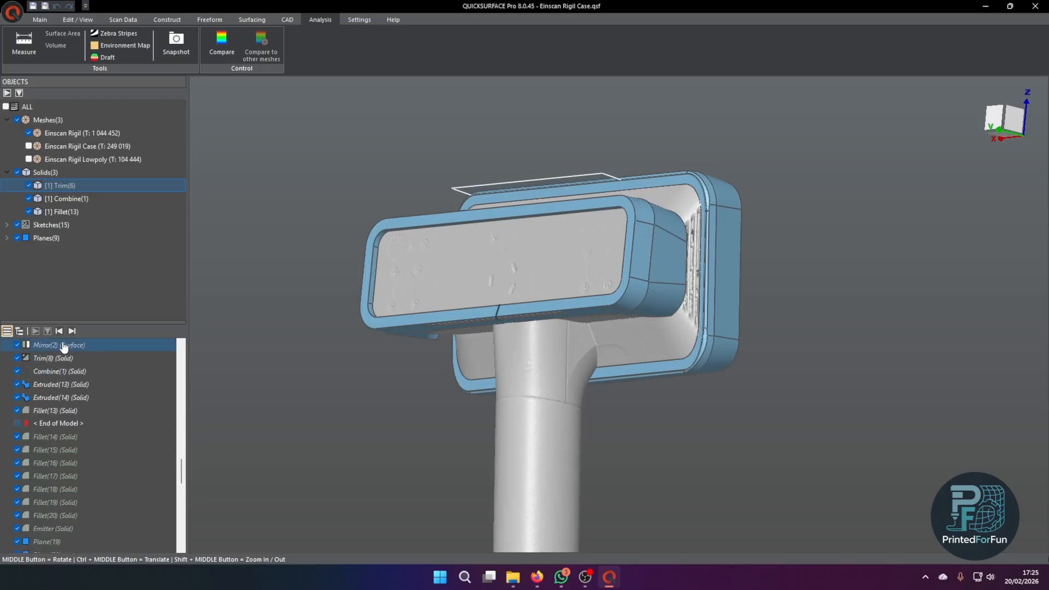
pyautogui.click(59, 331)
pyautogui.click(72, 331)
pyautogui.click(71, 331)
pyautogui.click(72, 331)
pyautogui.click(72, 331)
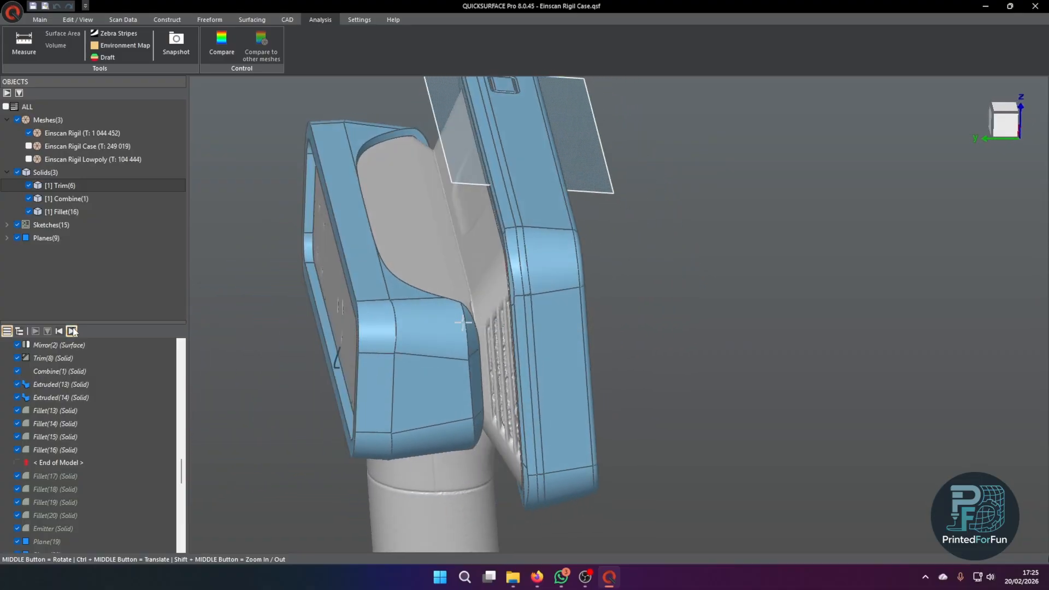
pyautogui.click(71, 332)
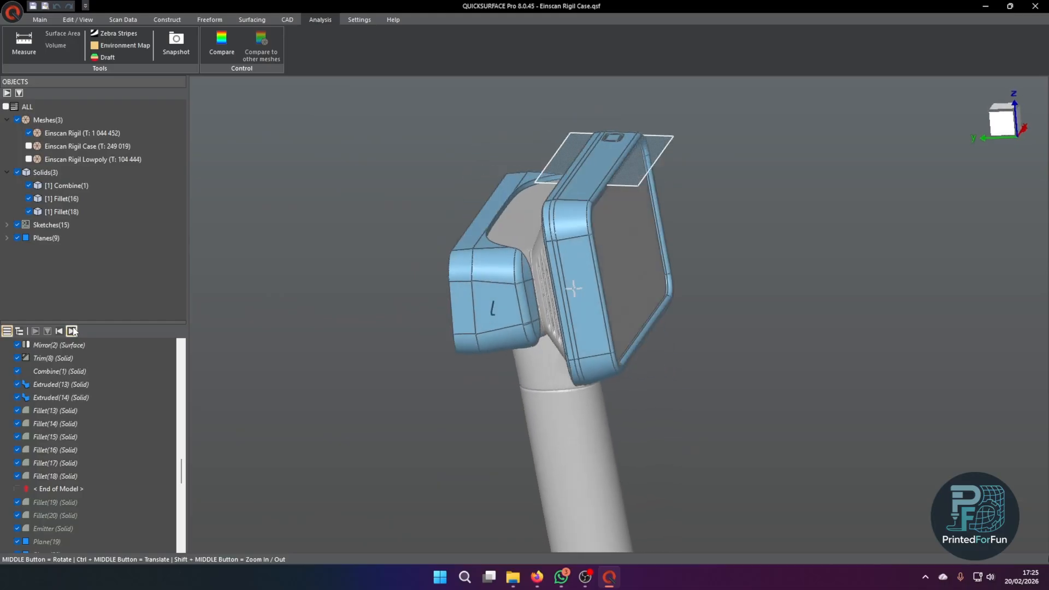
# Step: Advance the model history past Fillet(19), Fillet(20) and Emitter, toggle the Emitter solid's visibility to check it, and hide the Fillet(20) solid
pyautogui.click(419, 291)
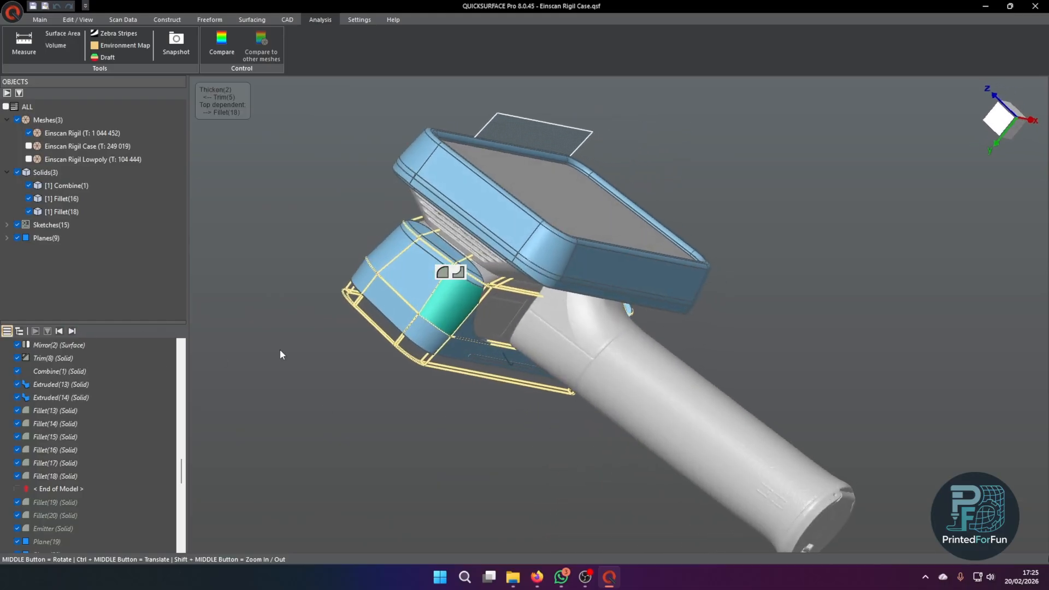
pyautogui.click(72, 331)
pyautogui.click(72, 331)
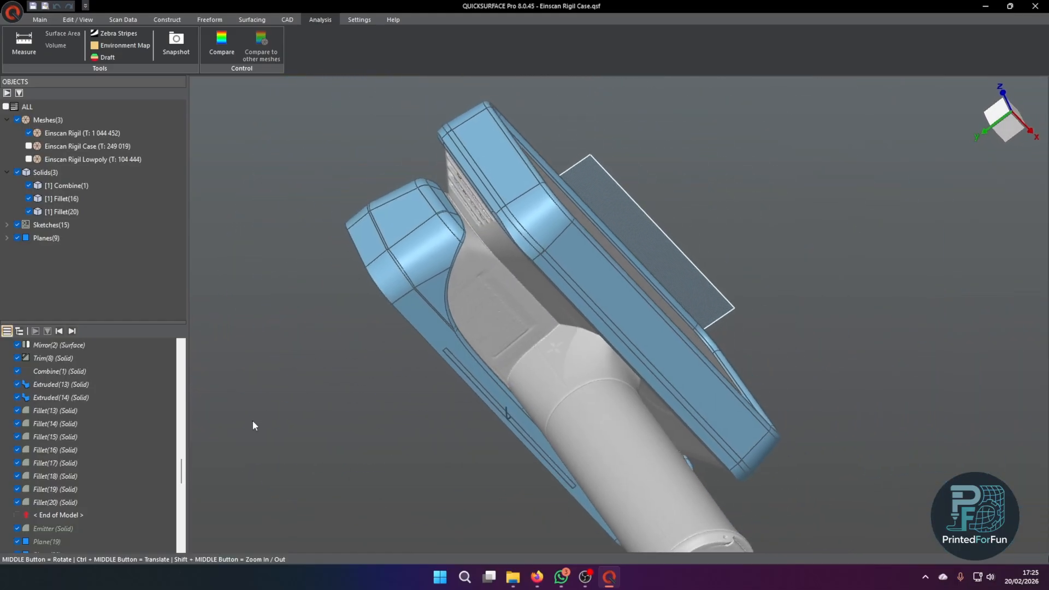
pyautogui.click(71, 331)
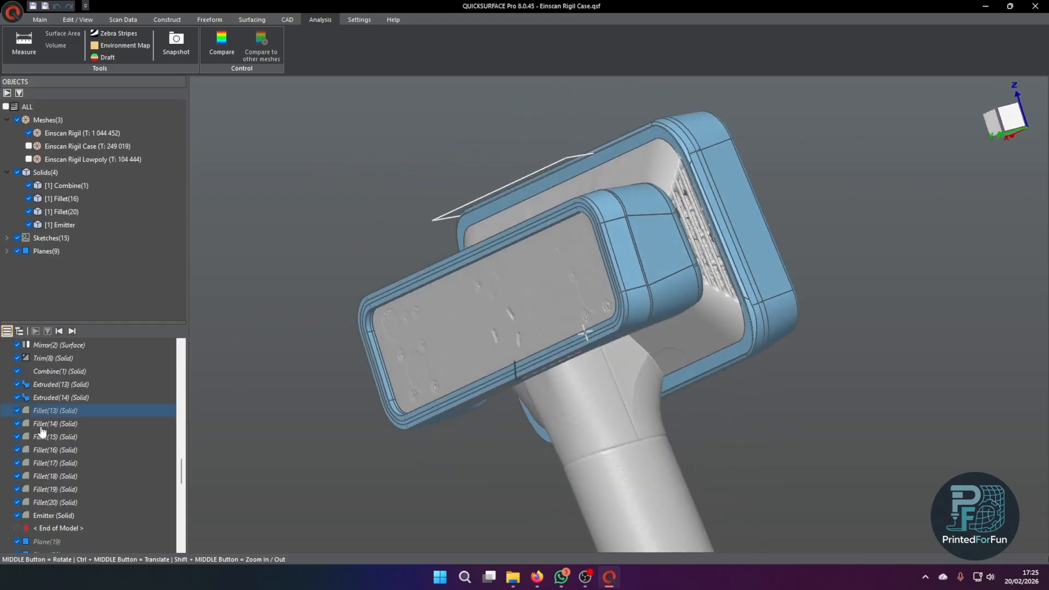
pyautogui.click(28, 225)
pyautogui.click(28, 225)
pyautogui.click(29, 213)
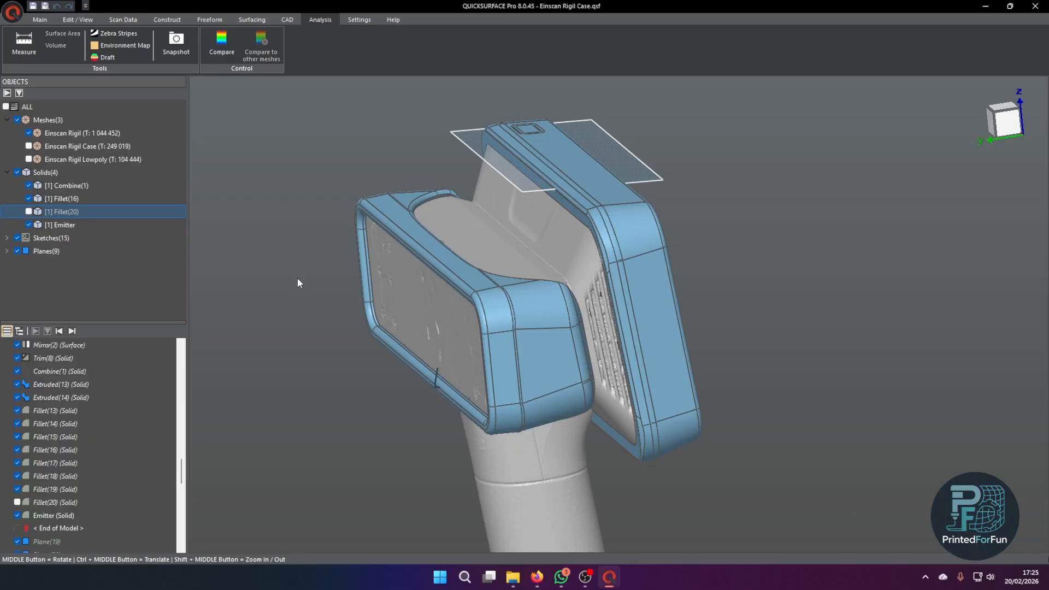
# Step: Hide the Emitter solid and advance the model history past Plane(19), Plane(20), Trim(9) and Fillet(21), reviewing the trimmed clip strip area
pyautogui.click(72, 332)
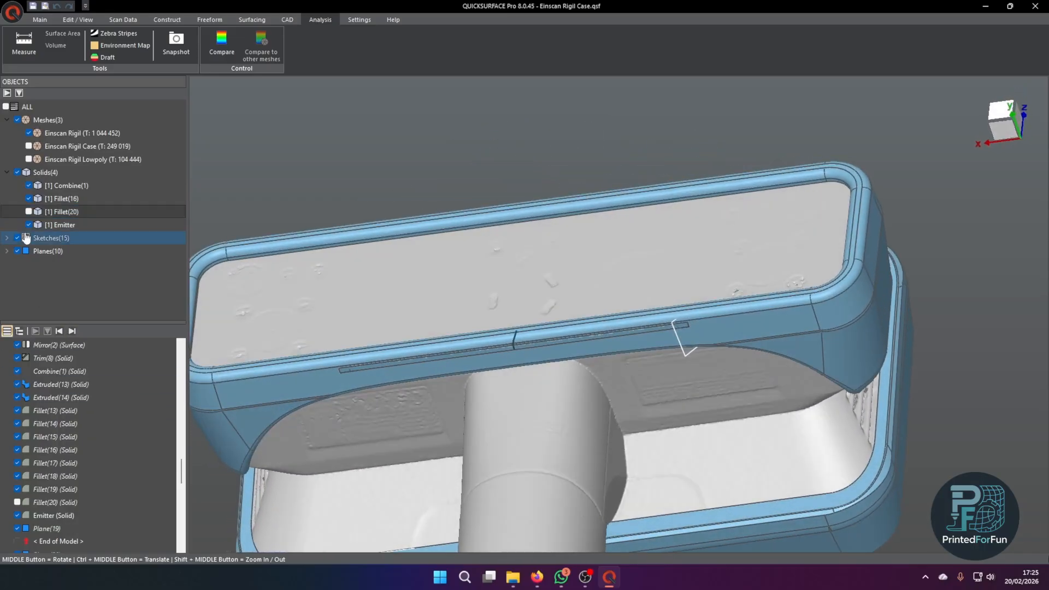
pyautogui.click(29, 225)
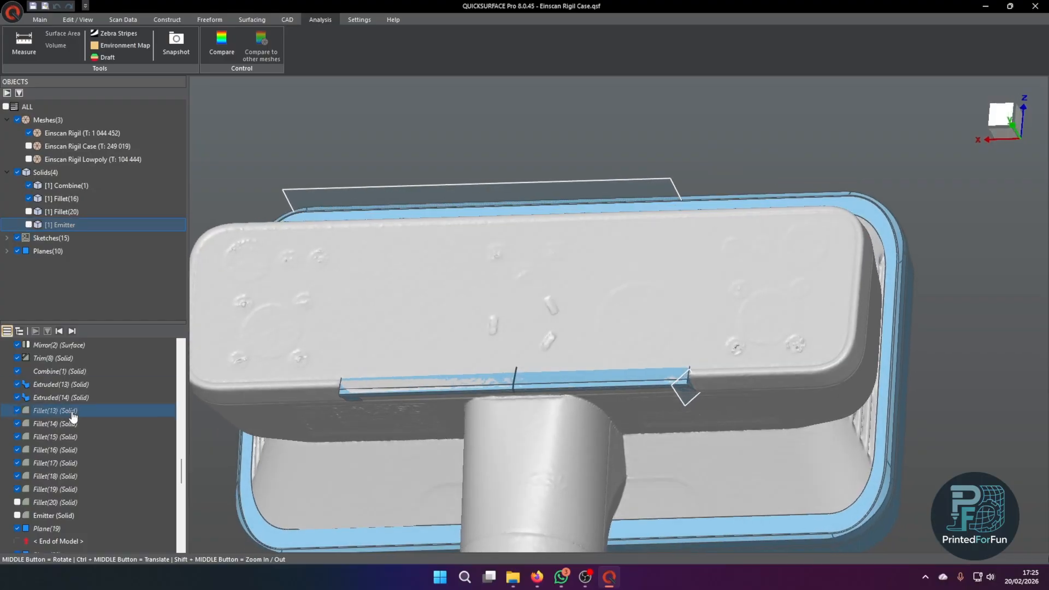
pyautogui.click(71, 331)
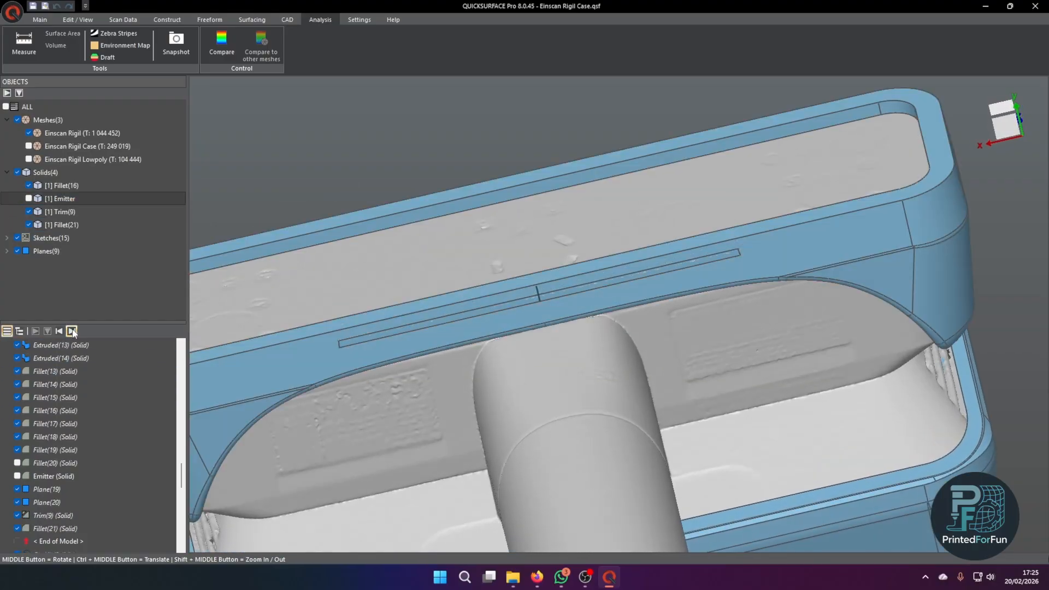
pyautogui.scroll(-1, 623, 358)
pyautogui.moveTo(623, 358); pyautogui.dragTo(581, 378, button='middle')
pyautogui.scroll(-1, 77, 493)
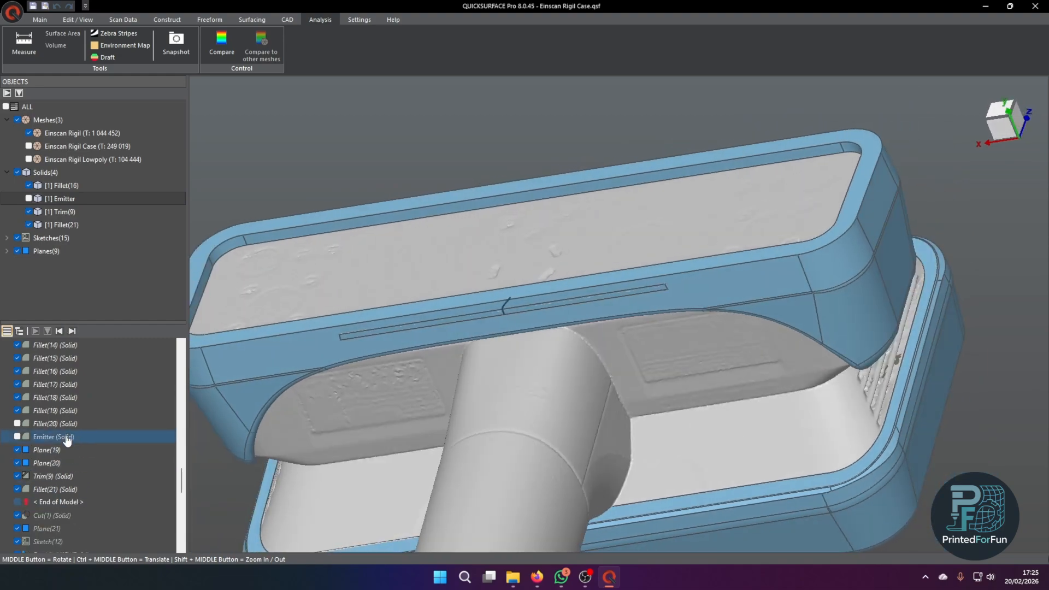
# Step: Advance the model history past Cut(1), show the Emitter solid again, and inspect the long thin slot cut along its edge
pyautogui.click(74, 331)
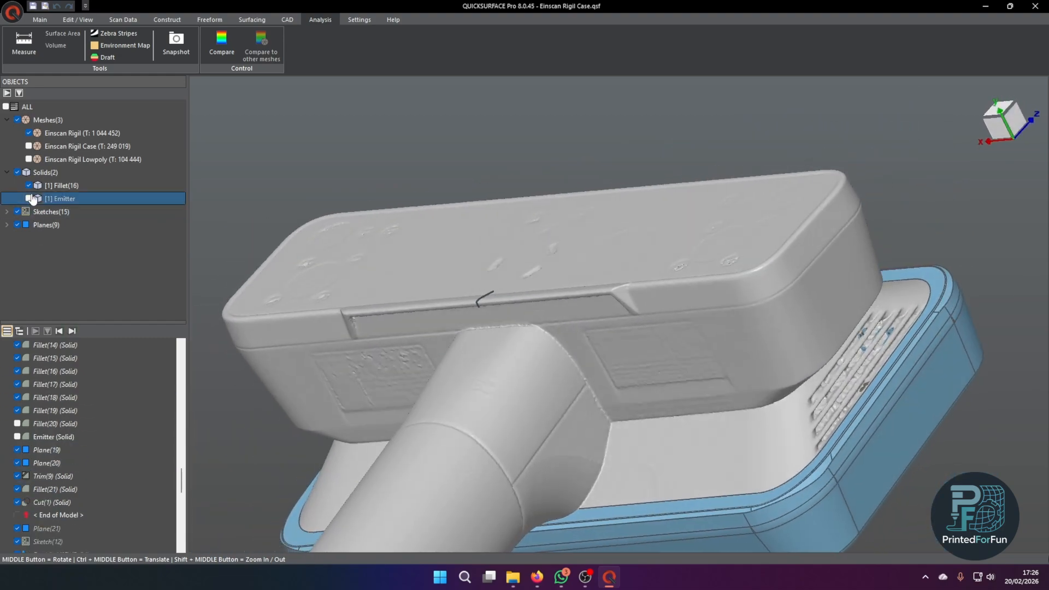
pyautogui.click(31, 197)
pyautogui.moveTo(656, 243); pyautogui.dragTo(497, 299, button='middle')
pyautogui.scroll(5, 439, 282)
pyautogui.moveTo(437, 282); pyautogui.dragTo(293, 235, button='middle')
pyautogui.moveTo(373, 264); pyautogui.dragTo(391, 301, button='middle')
pyautogui.scroll(3, 392, 266)
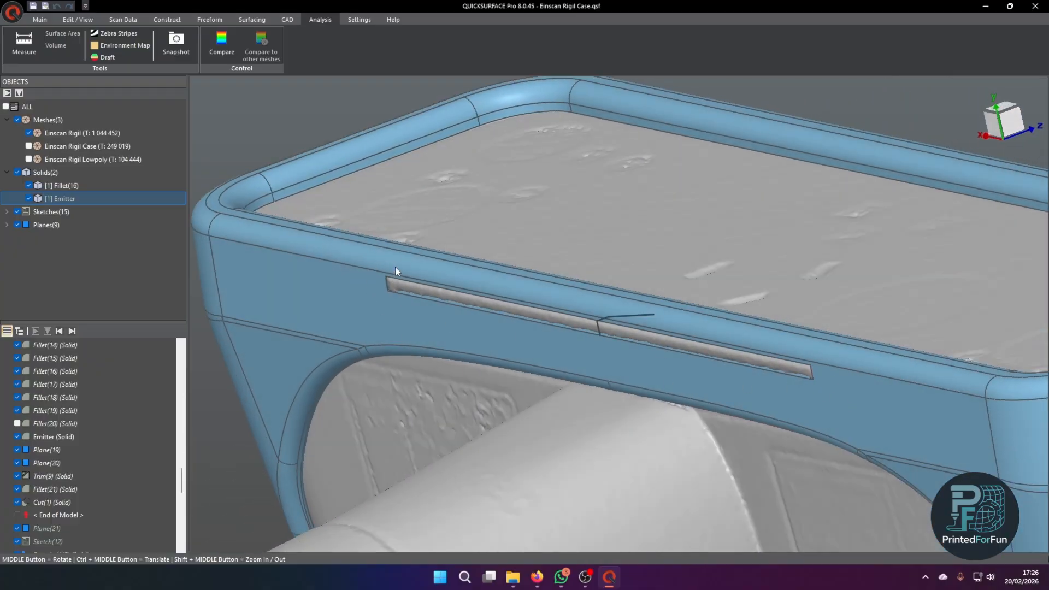
pyautogui.moveTo(389, 245); pyautogui.dragTo(89, 580, button='middle')
pyautogui.scroll(-5, 353, 266)
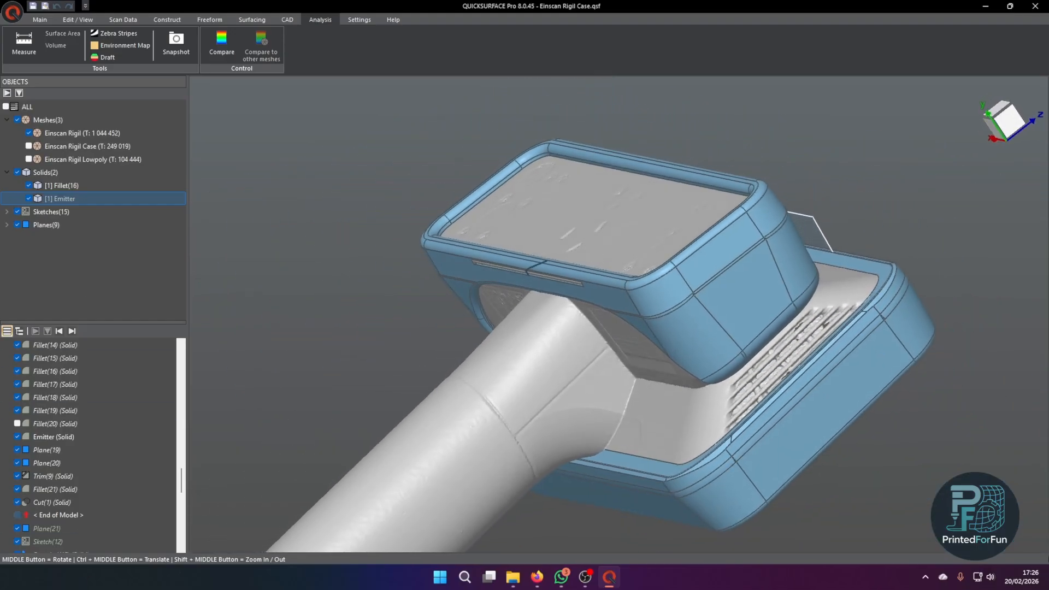
pyautogui.moveTo(355, 361); pyautogui.dragTo(264, 282, button='middle')
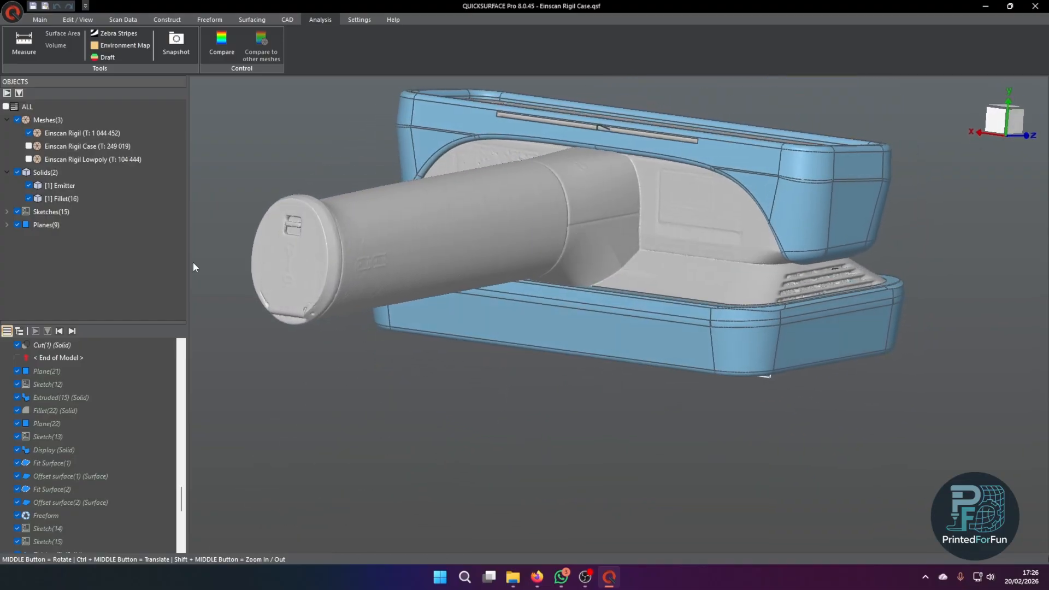
# Step: Hide the Fillet(16) solid and examine the port opening on the side of the scanned display body
pyautogui.click(29, 198)
pyautogui.moveTo(683, 328); pyautogui.dragTo(770, 356, button='middle')
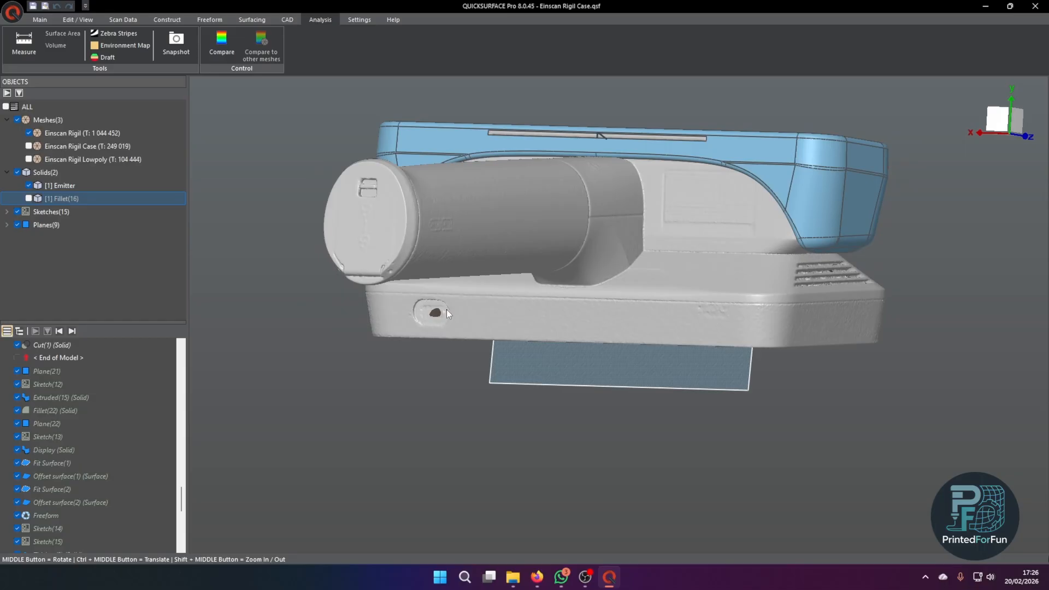
pyautogui.moveTo(345, 323); pyautogui.dragTo(727, 239, button='middle')
pyautogui.scroll(5, 557, 222)
pyautogui.click(1012, 121)
pyautogui.scroll(6, 730, 262)
pyautogui.moveTo(606, 267); pyautogui.dragTo(595, 228, button='middle')
pyautogui.click(595, 225)
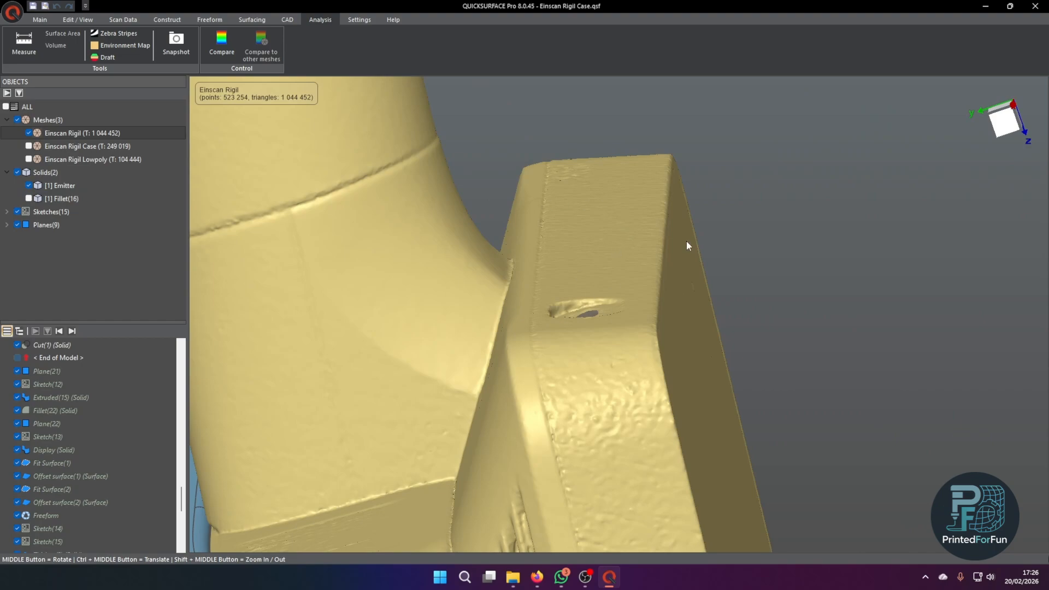
pyautogui.click(700, 215)
pyautogui.scroll(-5, 700, 215)
pyautogui.moveTo(700, 215); pyautogui.dragTo(702, 205, button='middle')
pyautogui.click(1001, 114)
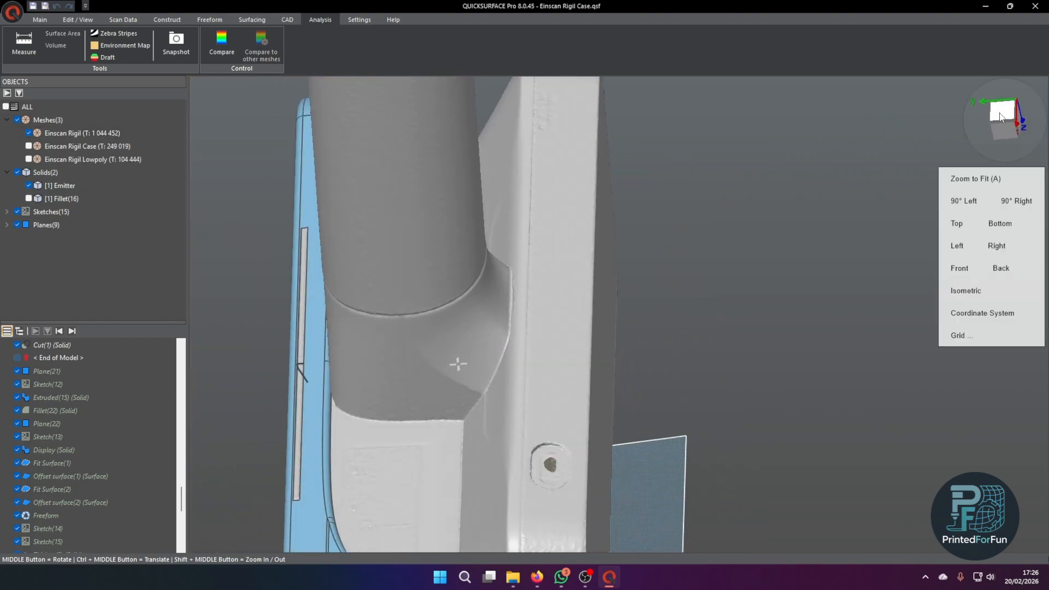
pyautogui.moveTo(539, 484); pyautogui.dragTo(574, 263, button='middle')
pyautogui.scroll(6, 546, 251)
pyautogui.scroll(-5, 526, 265)
pyautogui.moveTo(205, 369); pyautogui.dragTo(158, 353, button='middle')
# Step: Advance the model history past Plane(21), Sketch(12), Extruded(15) and Fillet(22), reviewing the two small slots in the display frame
pyautogui.click(71, 331)
pyautogui.click(71, 331)
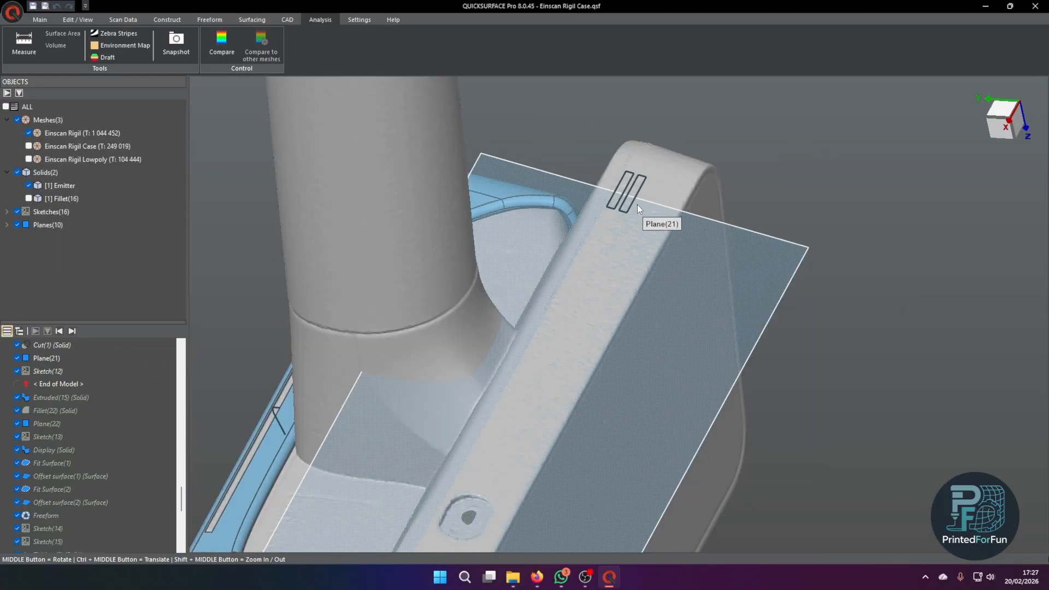
pyautogui.scroll(-5, 560, 278)
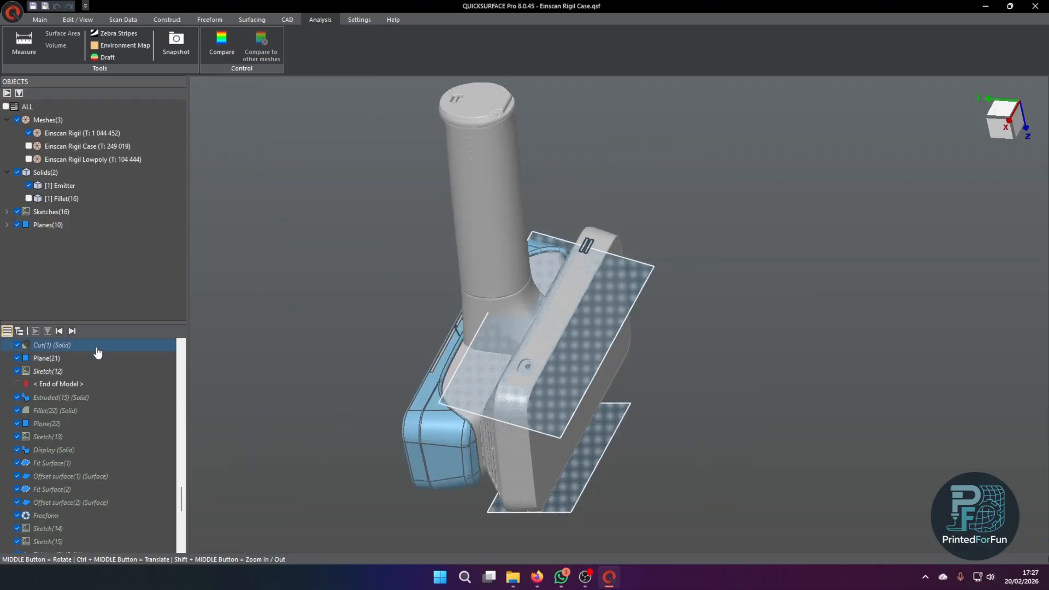
pyautogui.click(71, 331)
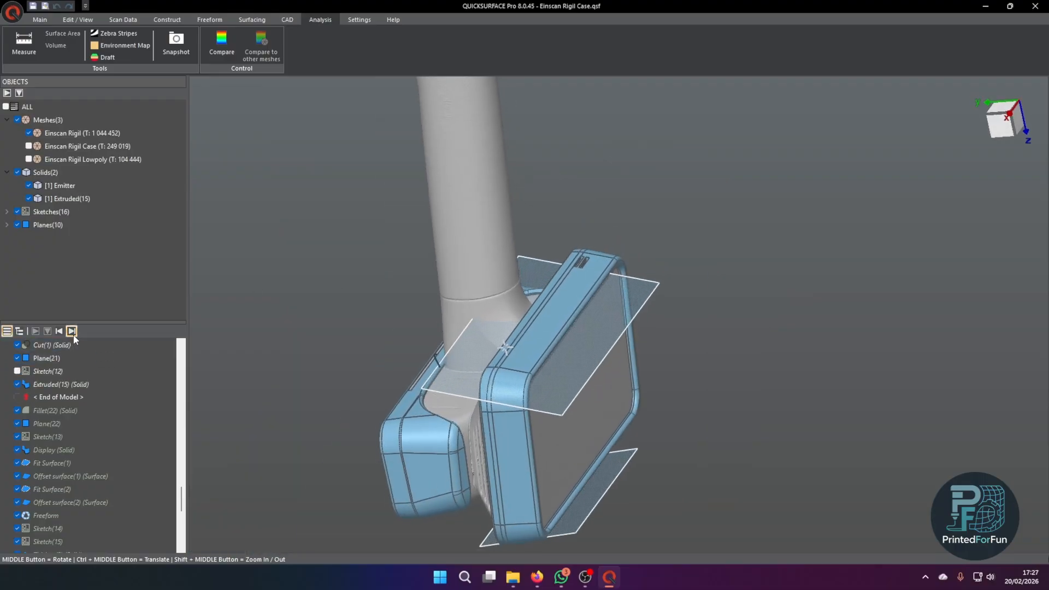
pyautogui.click(72, 332)
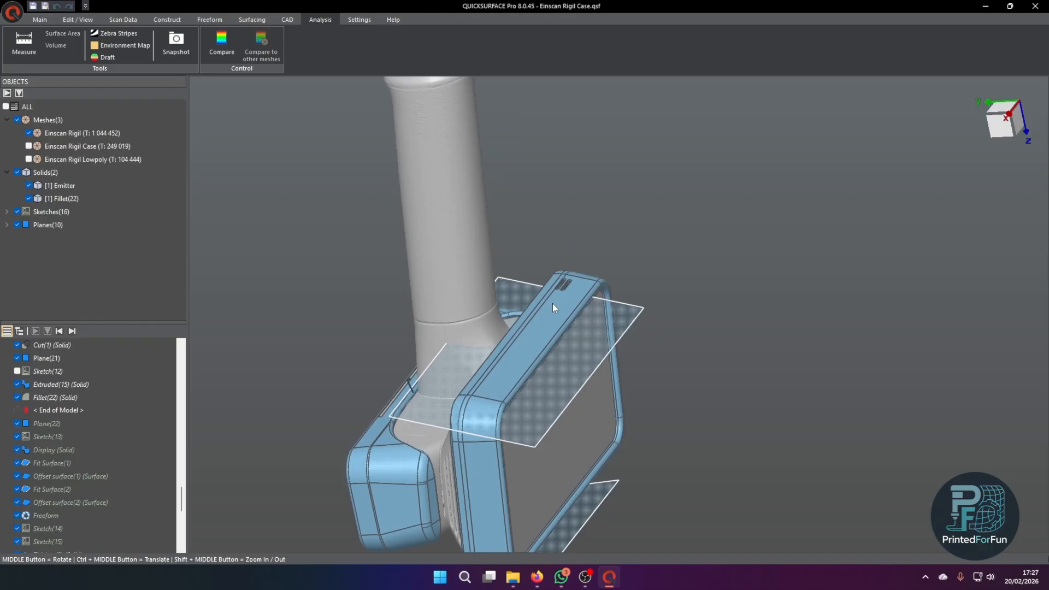
pyautogui.moveTo(540, 303); pyautogui.dragTo(234, 321, button='middle')
# Step: Advance the model history past Plane(22) and Sketch(13), and inspect where the sketch lies relative to the display frame
pyautogui.click(72, 332)
pyautogui.click(71, 331)
pyautogui.scroll(5, 399, 396)
pyautogui.moveTo(399, 396); pyautogui.dragTo(595, 234, button='middle')
pyautogui.scroll(-4, 597, 266)
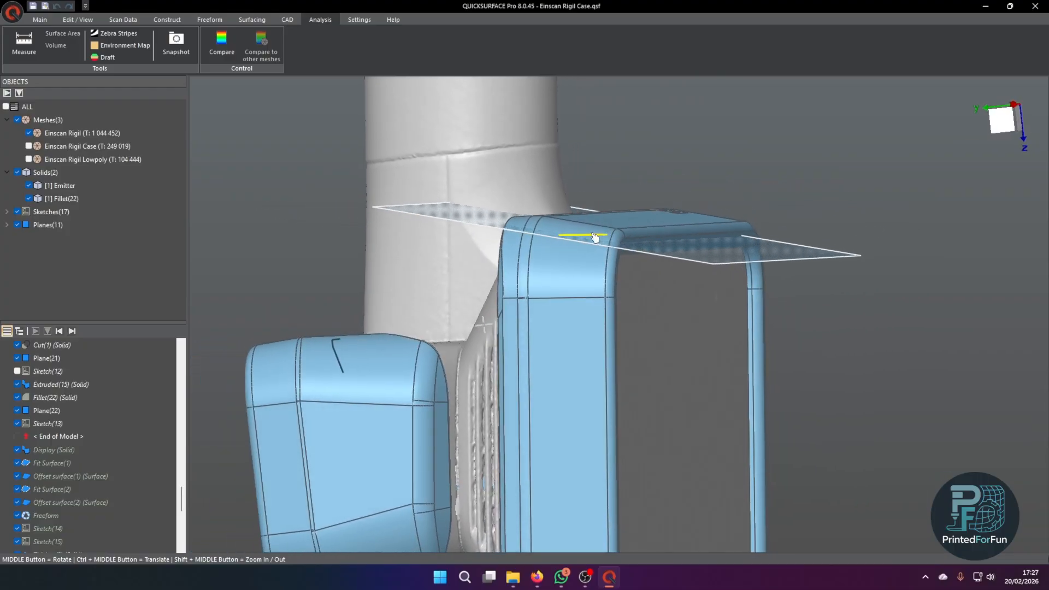
pyautogui.click(1024, 111)
pyautogui.scroll(5, 710, 241)
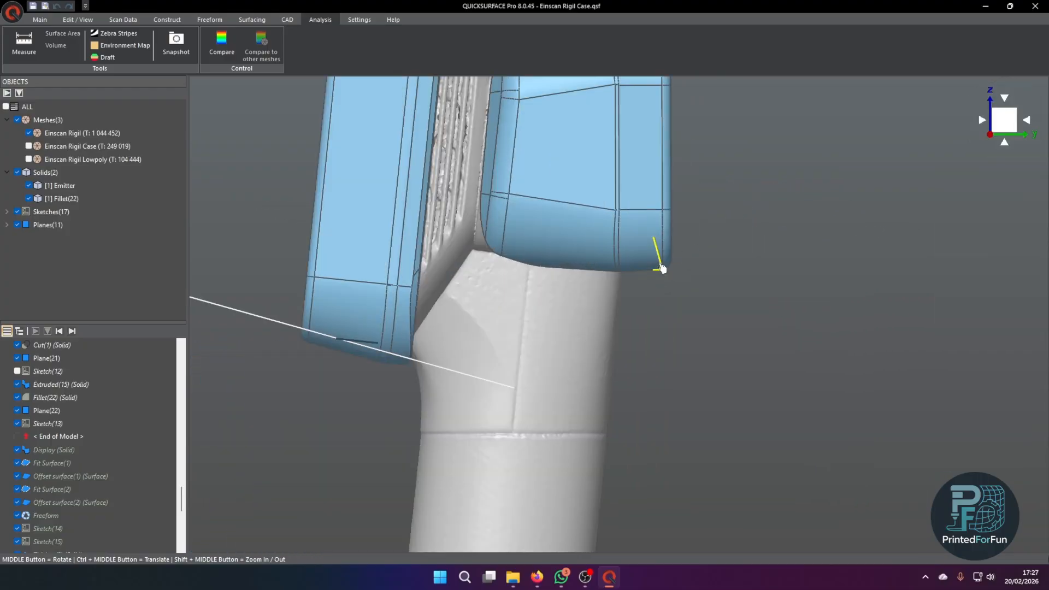
pyautogui.scroll(-3, 358, 344)
pyautogui.scroll(3, 364, 345)
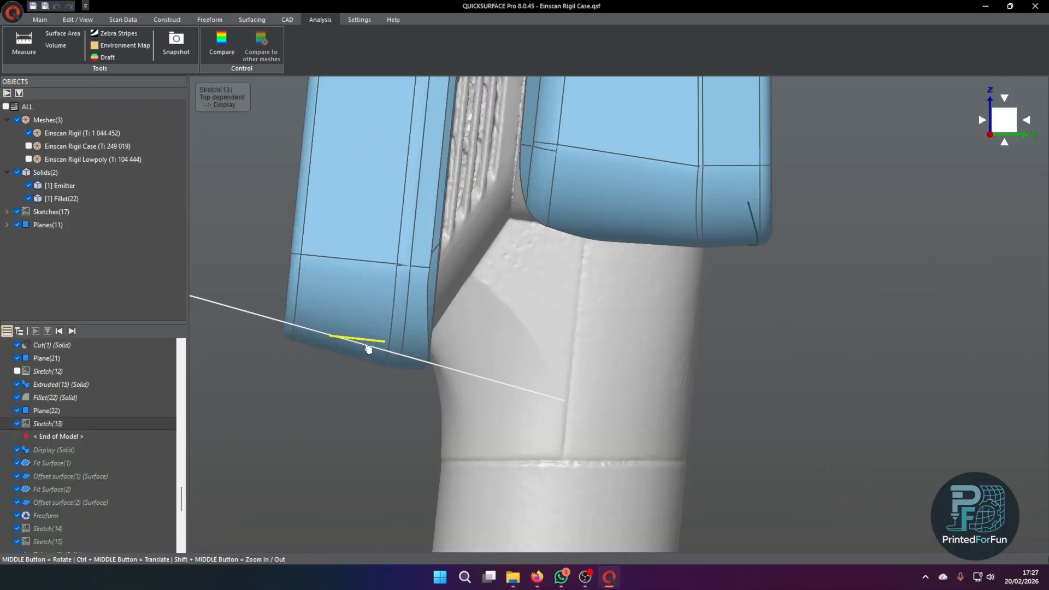
pyautogui.scroll(-1, 408, 329)
# Step: Open Sketch(13), compare the rounded slot profile and its corner radii with the scan section, and close it without changes
pyautogui.moveTo(408, 329)
pyautogui.mouseDown(button='middle')
pyautogui.moveTo(549, 308)
pyautogui.moveTo(633, 312)
pyautogui.mouseUp(button='middle')
pyautogui.doubleClick(633, 309)
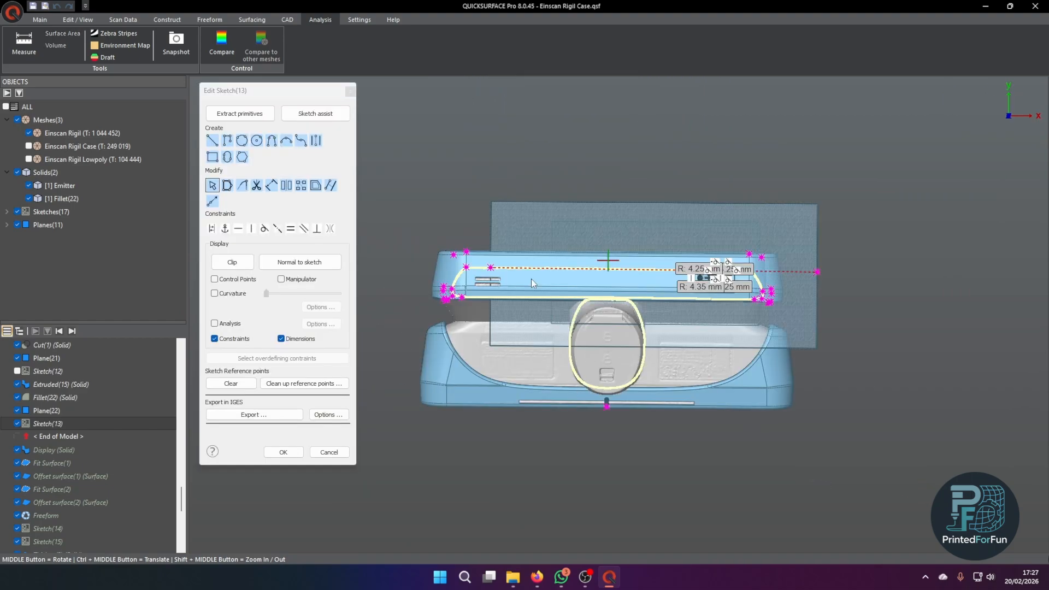
pyautogui.scroll(5, 696, 294)
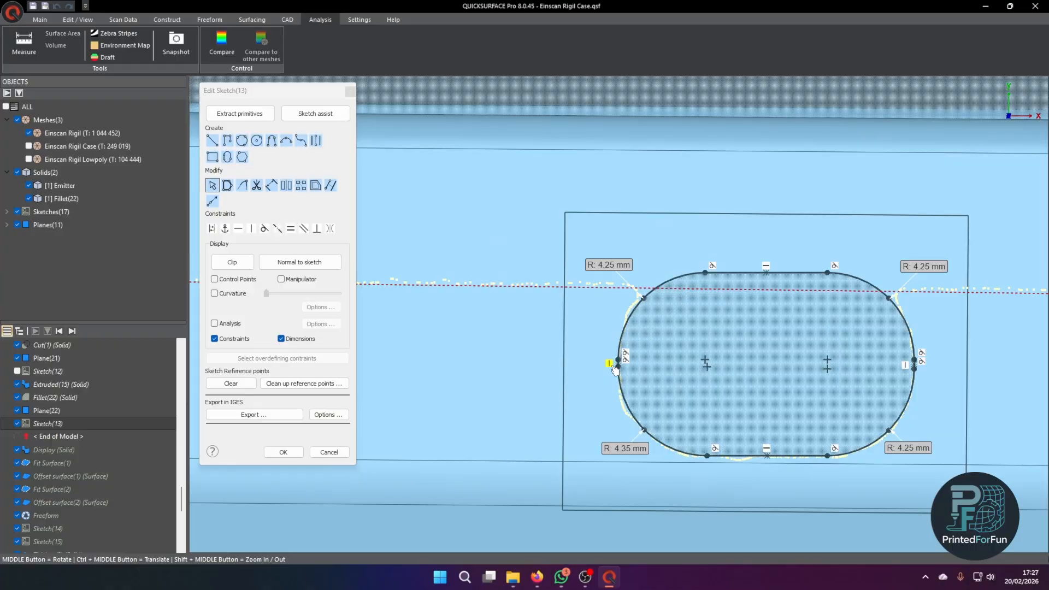
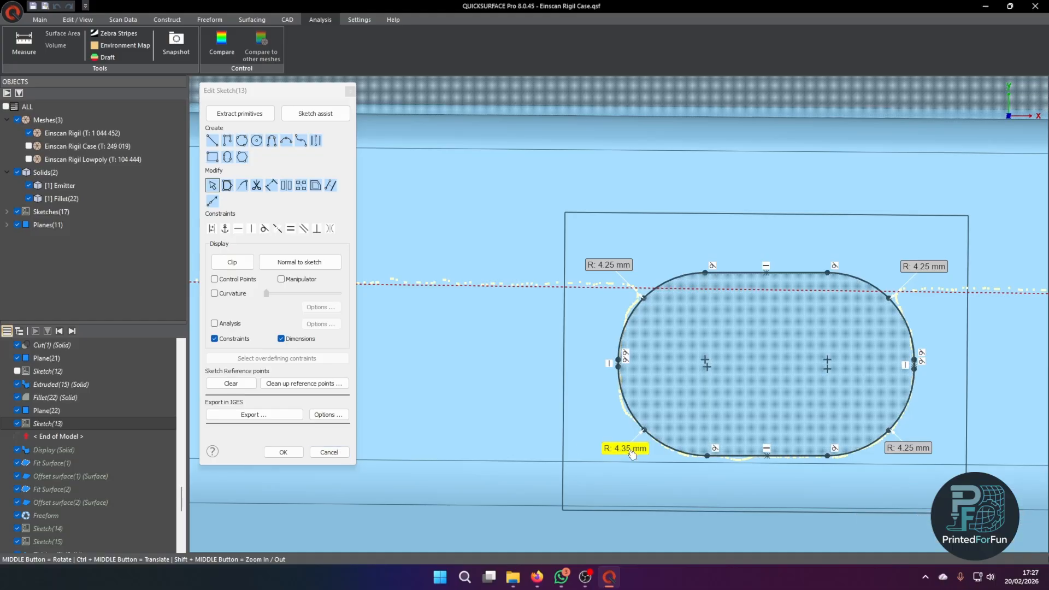
pyautogui.click(329, 452)
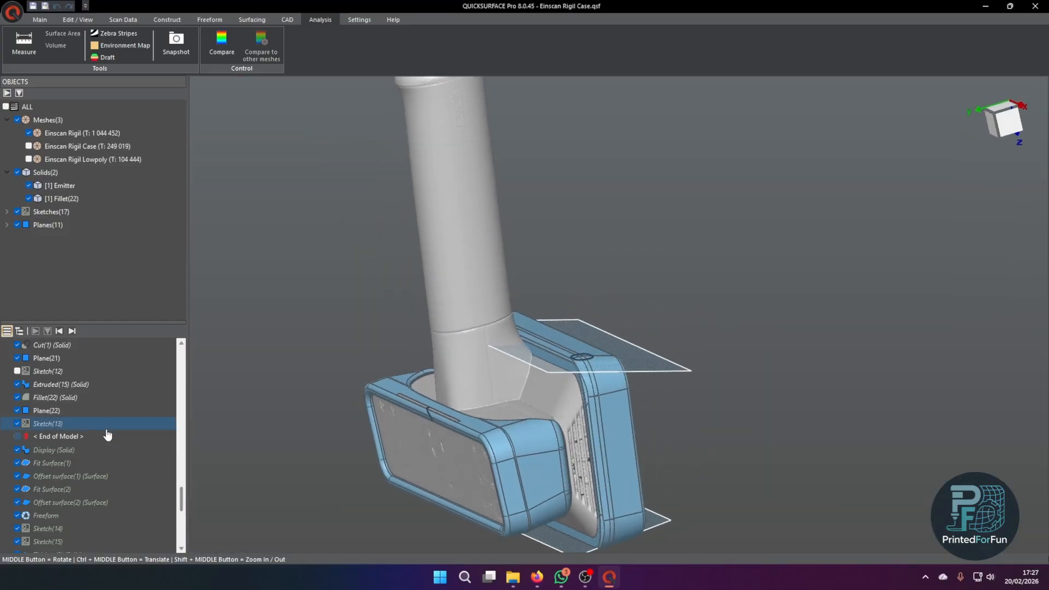
# Step: Advance the model history past Display and inspect the rounded port opening cut through the display frame
pyautogui.click(72, 331)
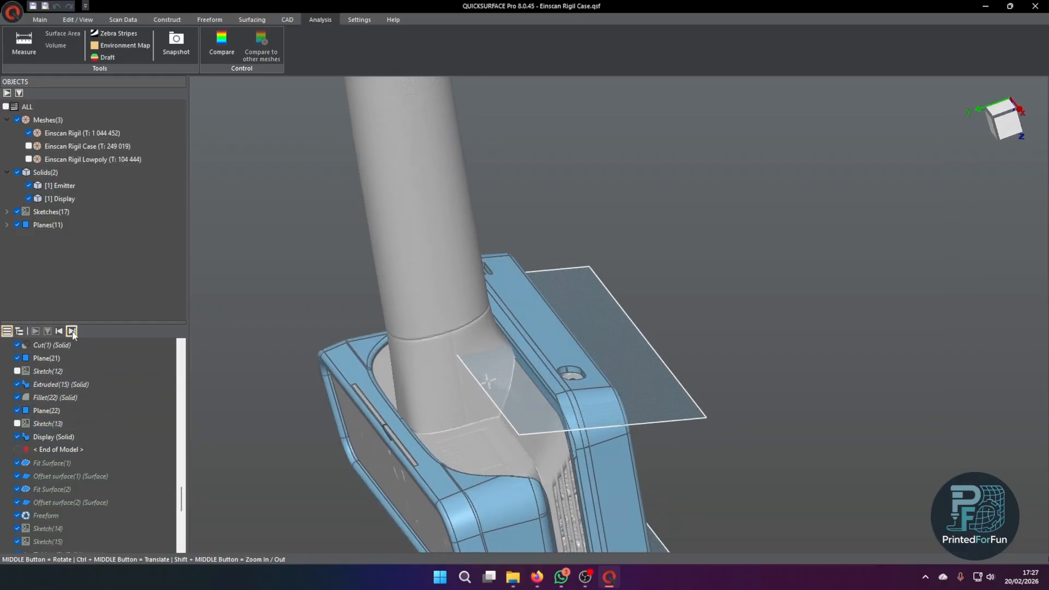
pyautogui.scroll(5, 562, 419)
pyautogui.moveTo(563, 420); pyautogui.dragTo(451, 365, button='middle')
pyautogui.scroll(-4, 451, 365)
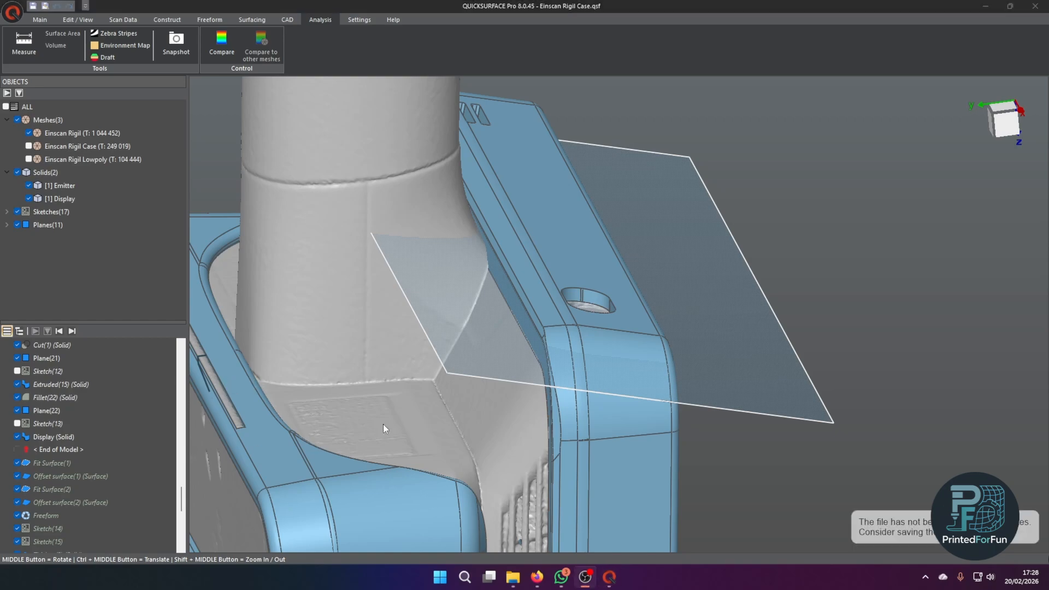
pyautogui.moveTo(844, 113); pyautogui.dragTo(503, 248, button='middle')
# Step: Advance the model history past Fit Surface(1), Offset surface(1), Fit Surface(2) and Offset surface(2), reviewing both surfaces around the handle neck
pyautogui.click(71, 331)
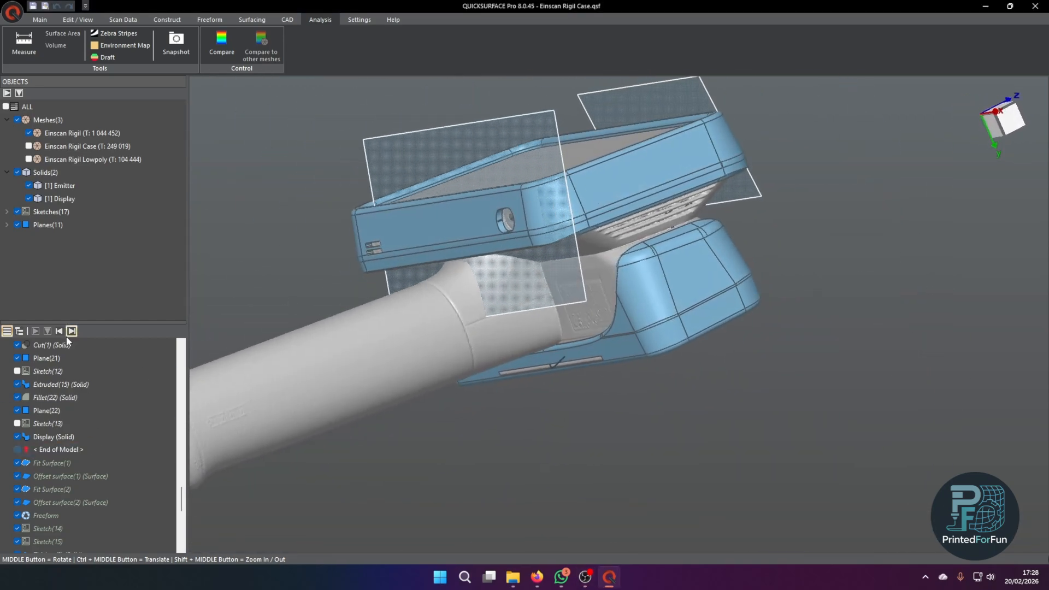
pyautogui.click(72, 331)
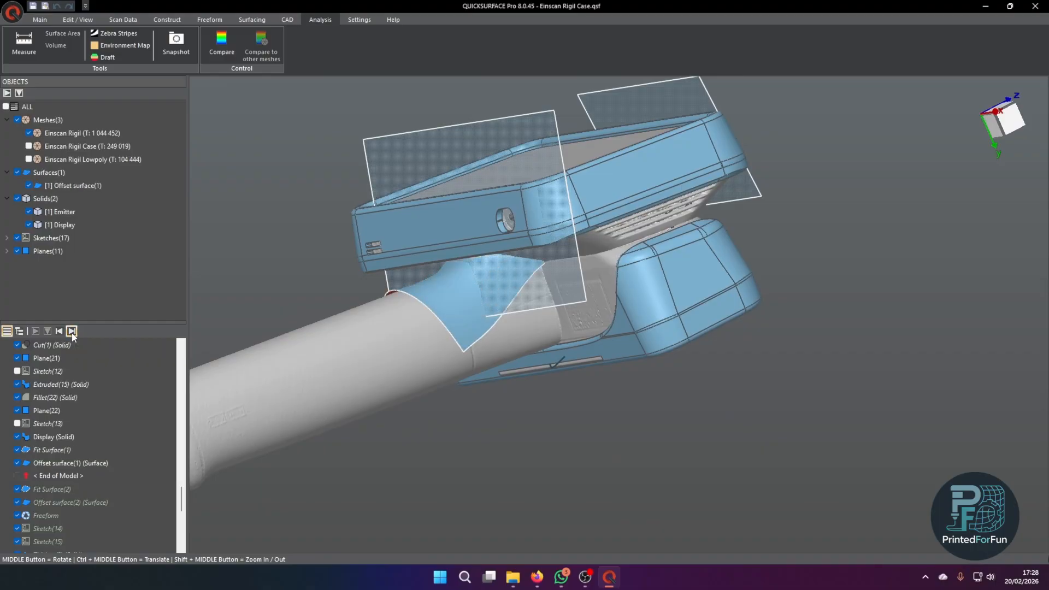
pyautogui.click(71, 331)
pyautogui.click(71, 331)
pyautogui.moveTo(295, 410); pyautogui.dragTo(408, 398, button='middle')
pyautogui.scroll(5, 490, 228)
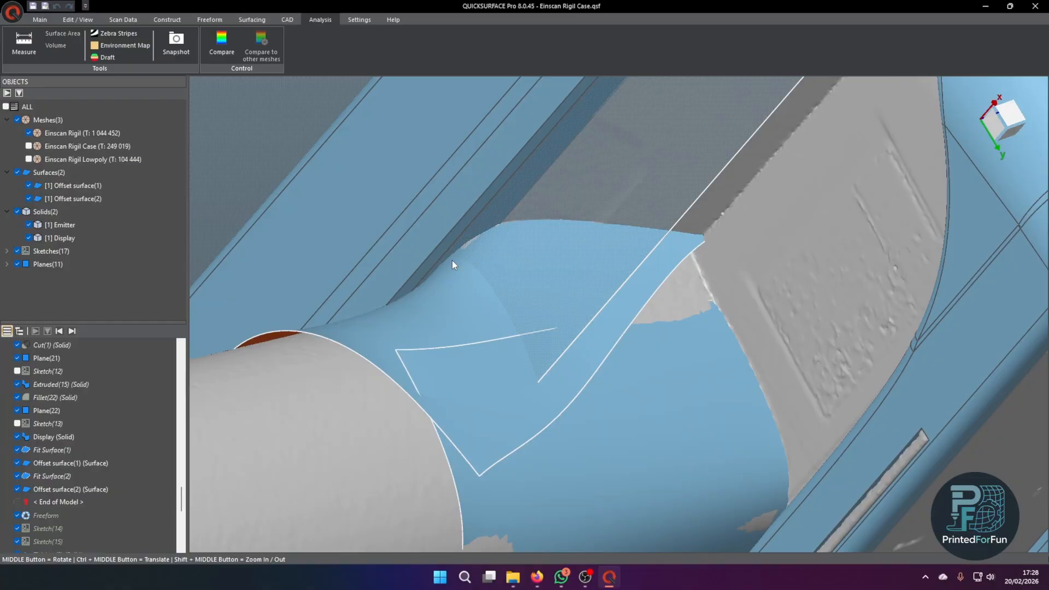
pyautogui.moveTo(457, 264); pyautogui.dragTo(621, 156, button='middle')
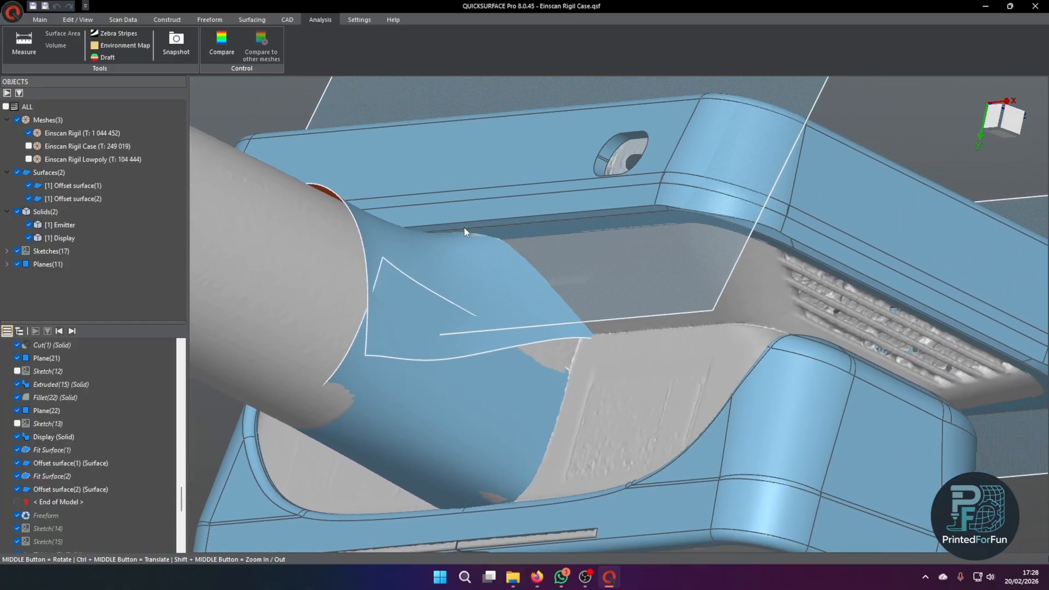
pyautogui.moveTo(539, 290); pyautogui.dragTo(254, 224, button='middle')
pyautogui.click(413, 294)
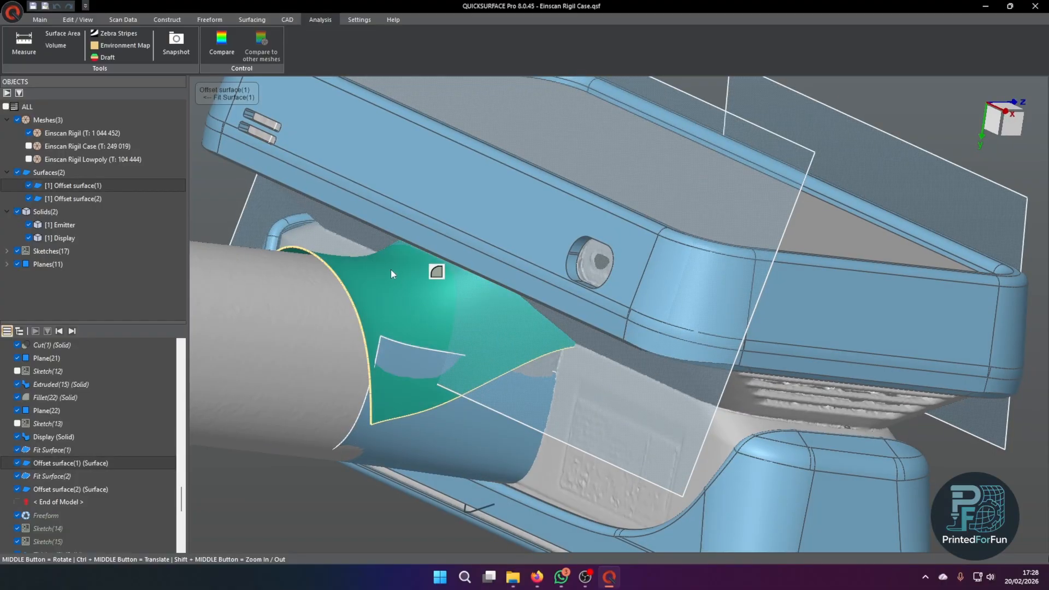
pyautogui.moveTo(391, 271); pyautogui.dragTo(219, 296, button='middle')
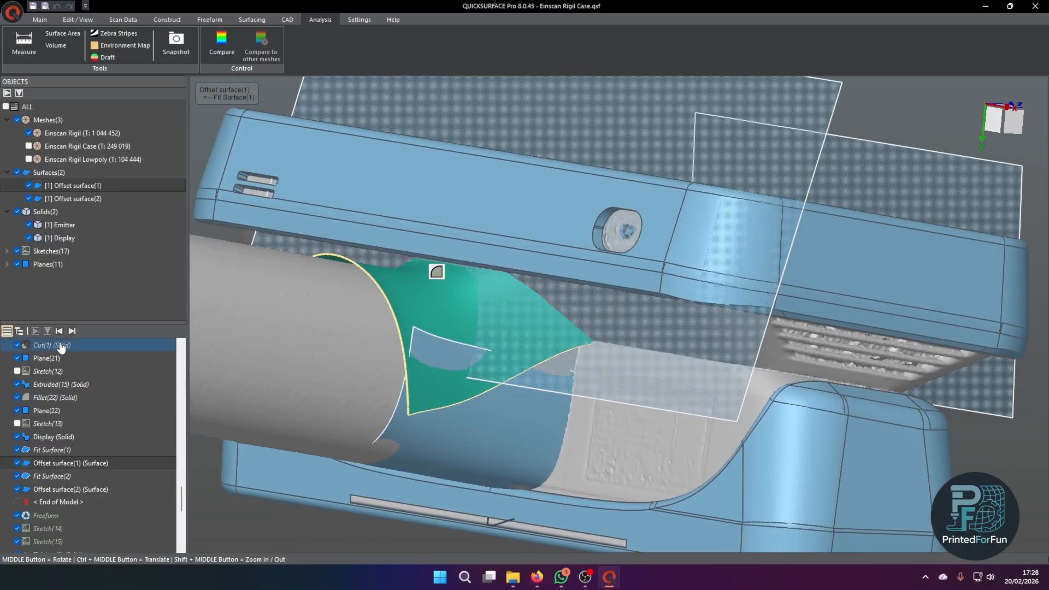
# Step: Step the model history back to just before Fit Surface(1)
pyautogui.click(59, 331)
pyautogui.click(60, 333)
pyautogui.click(60, 333)
pyautogui.click(60, 333)
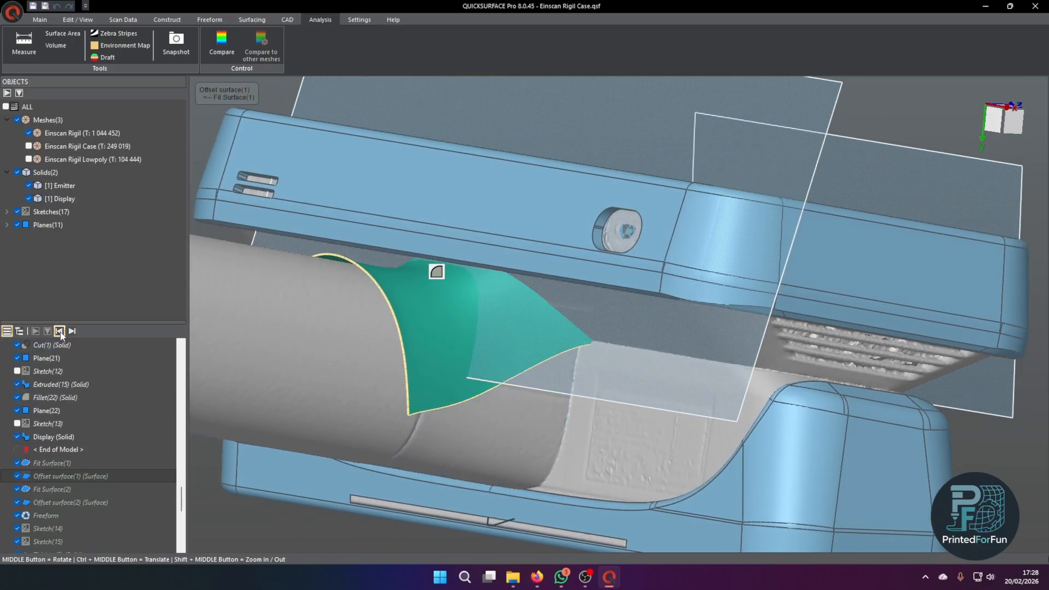
# Step: Bring the model history to just after Fit Surface(1) and open that surface's fit parameters for review
pyautogui.click(60, 333)
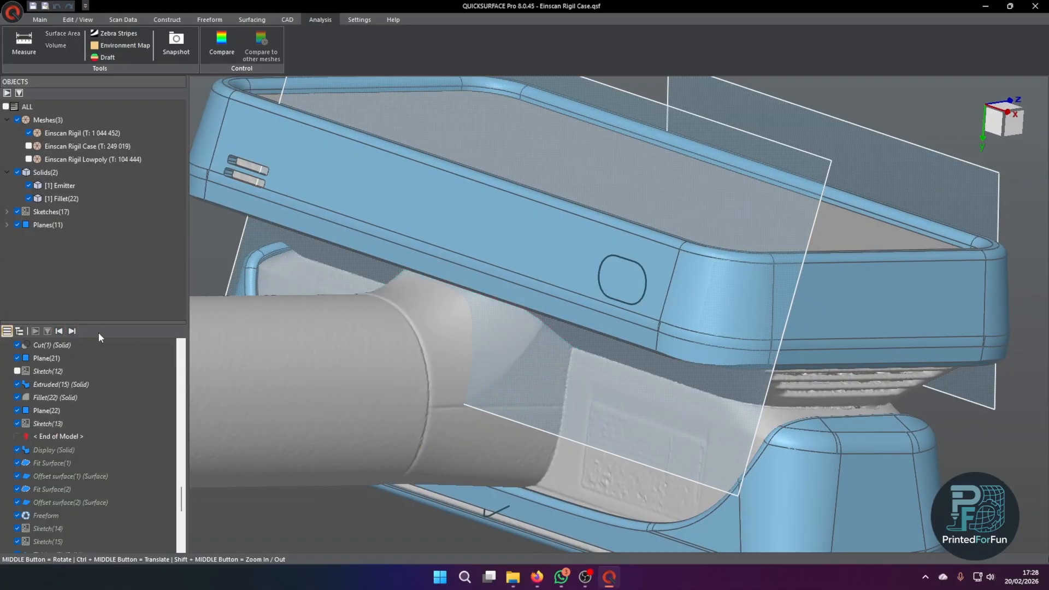
pyautogui.click(71, 332)
pyautogui.click(72, 331)
pyautogui.scroll(-2, 328, 330)
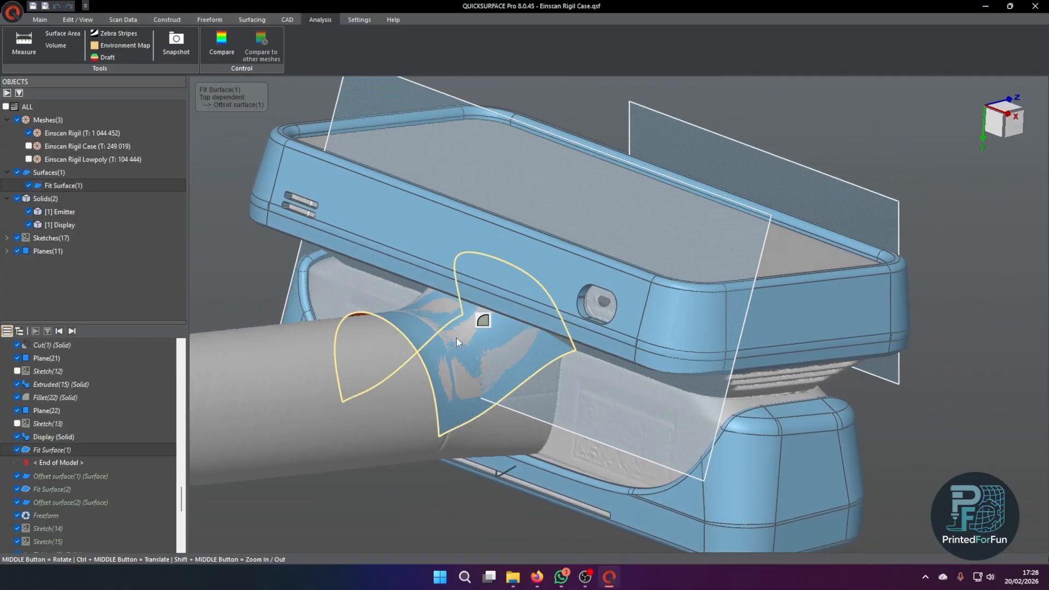
pyautogui.doubleClick(454, 337)
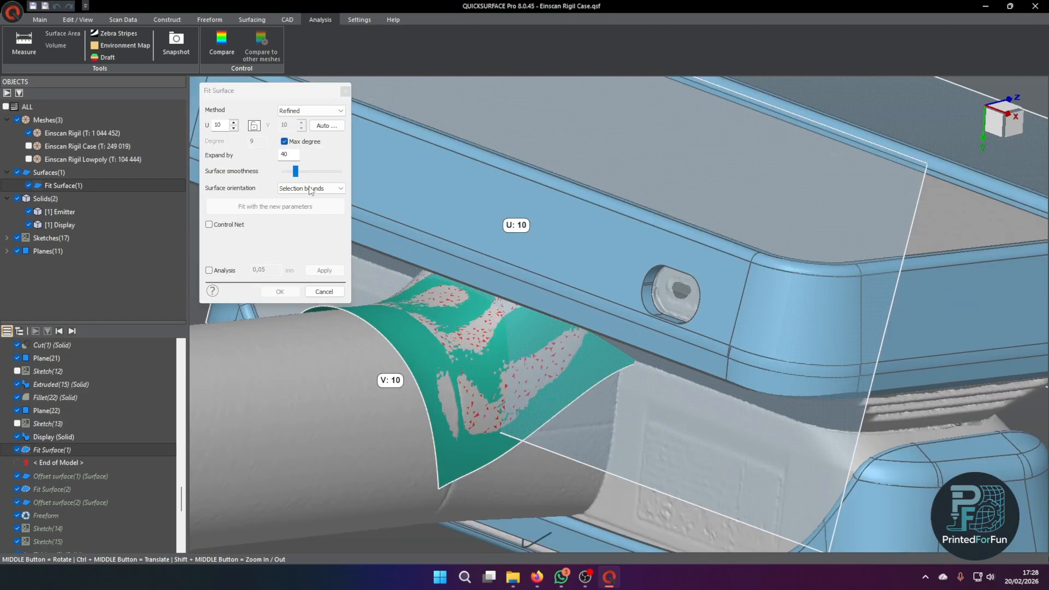
pyautogui.moveTo(442, 330)
pyautogui.mouseDown(button='middle')
pyautogui.moveTo(428, 324)
pyautogui.moveTo(442, 350)
pyautogui.mouseUp(button='middle')
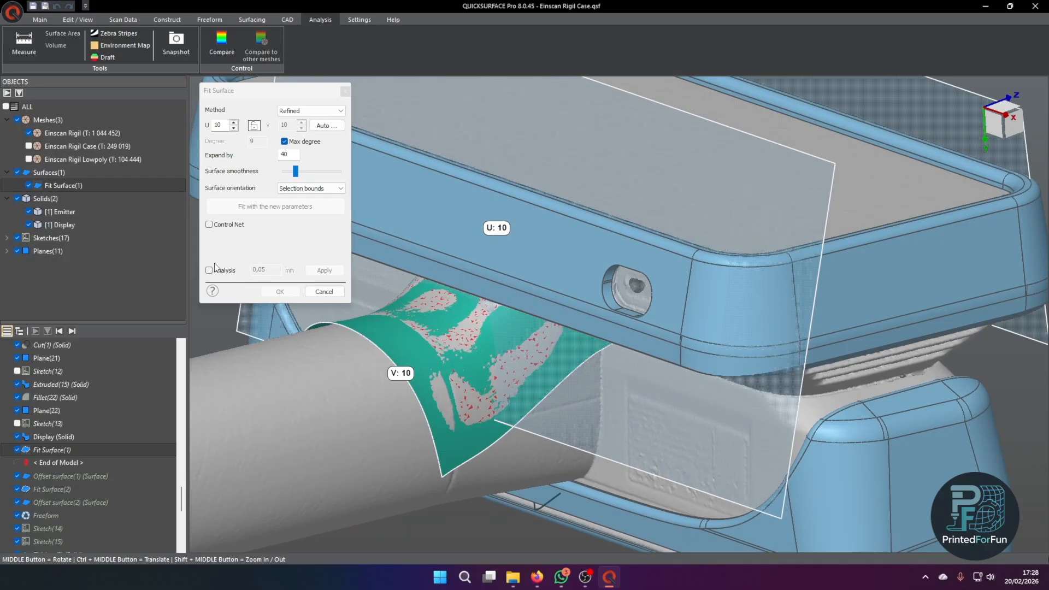
# Step: Analyse Fit Surface(1)'s deviation from the scan with a 0,1 mm tolerance and close the fit parameters without changes
pyautogui.click(216, 270)
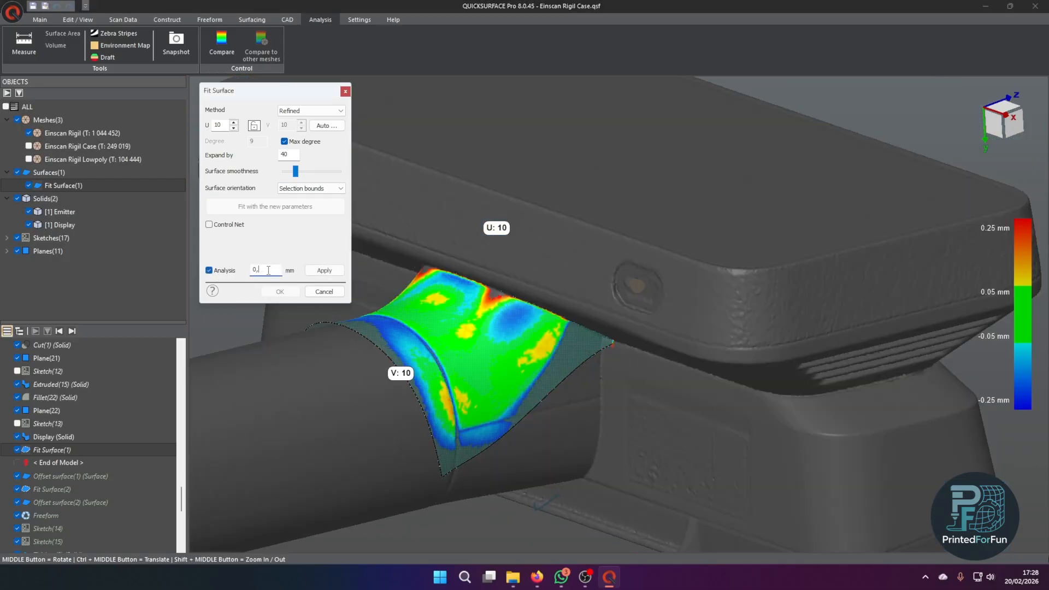
pyautogui.write('1')
pyautogui.click(325, 270)
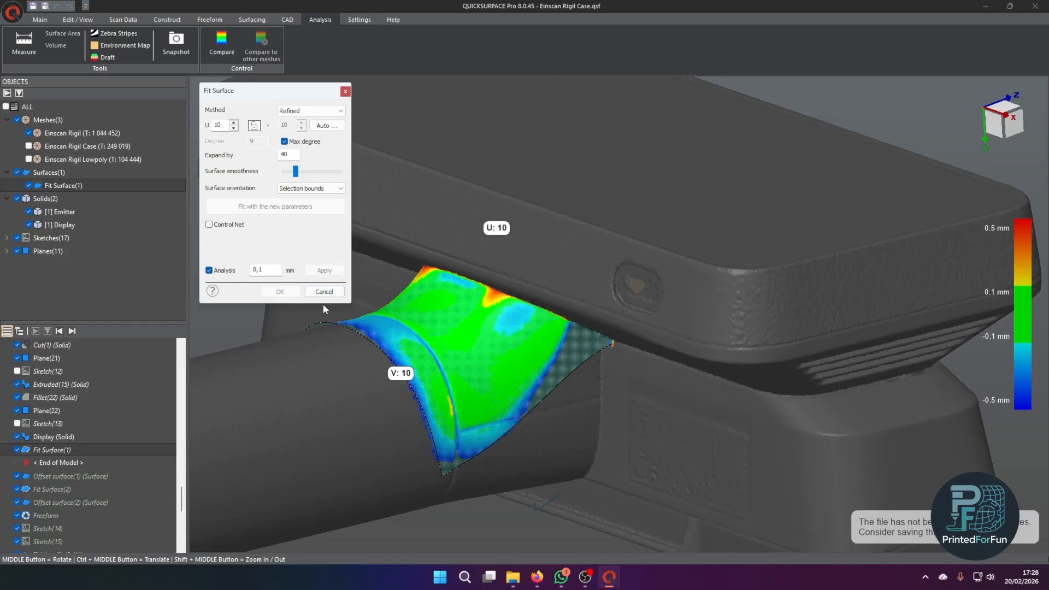
pyautogui.click(323, 291)
# Step: Advance the model history past Offset surface(1), review its offset parameters and close them without changes
pyautogui.click(72, 332)
pyautogui.doubleClick(454, 318)
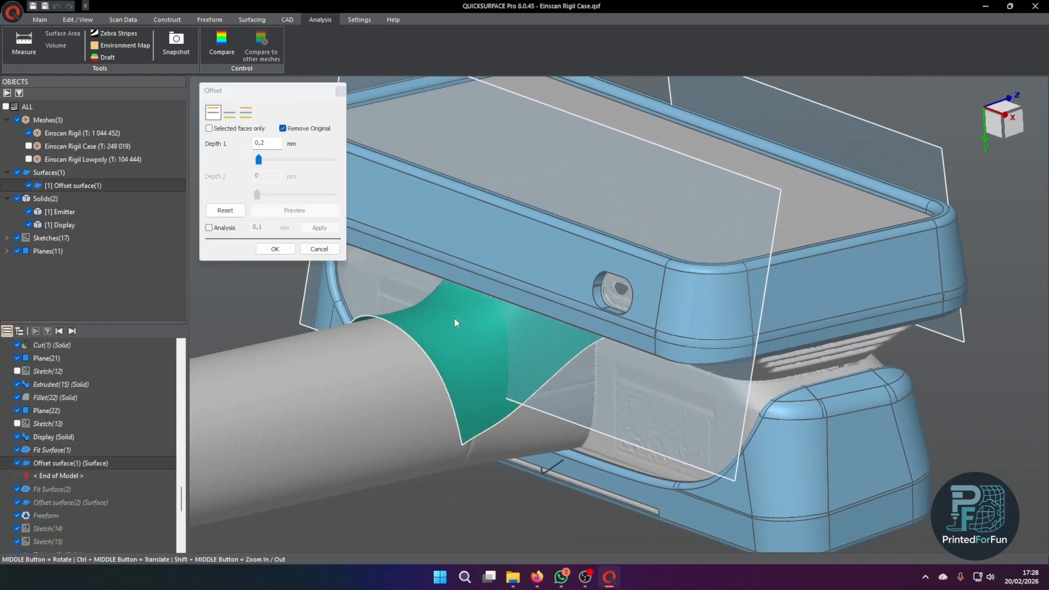
pyautogui.click(317, 251)
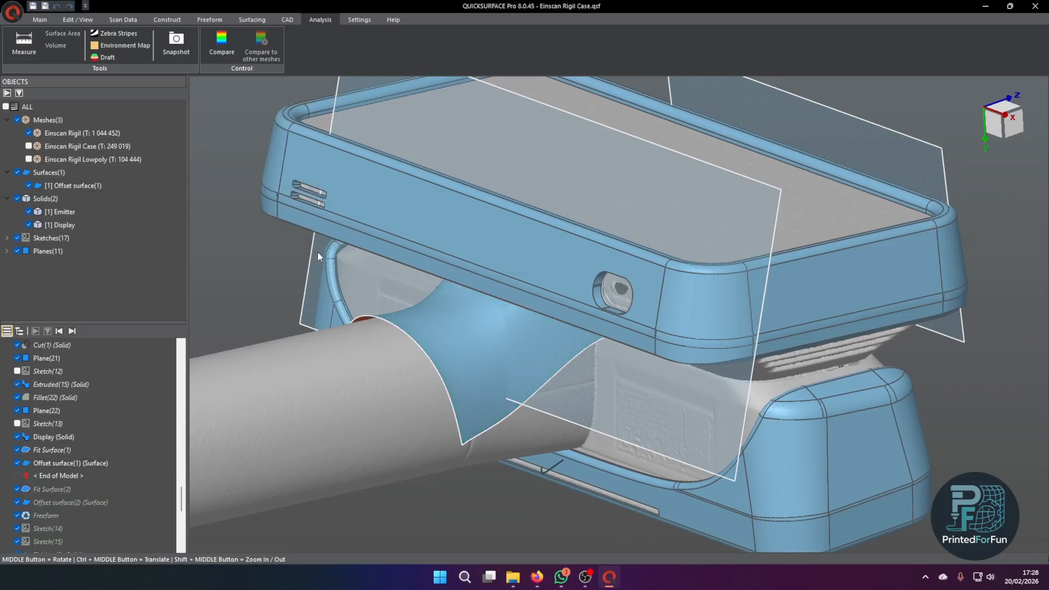
# Step: Advance the model history past Fit Surface(2) and Offset surface(2) and review the surface on the handle neck
pyautogui.click(71, 333)
pyautogui.click(71, 332)
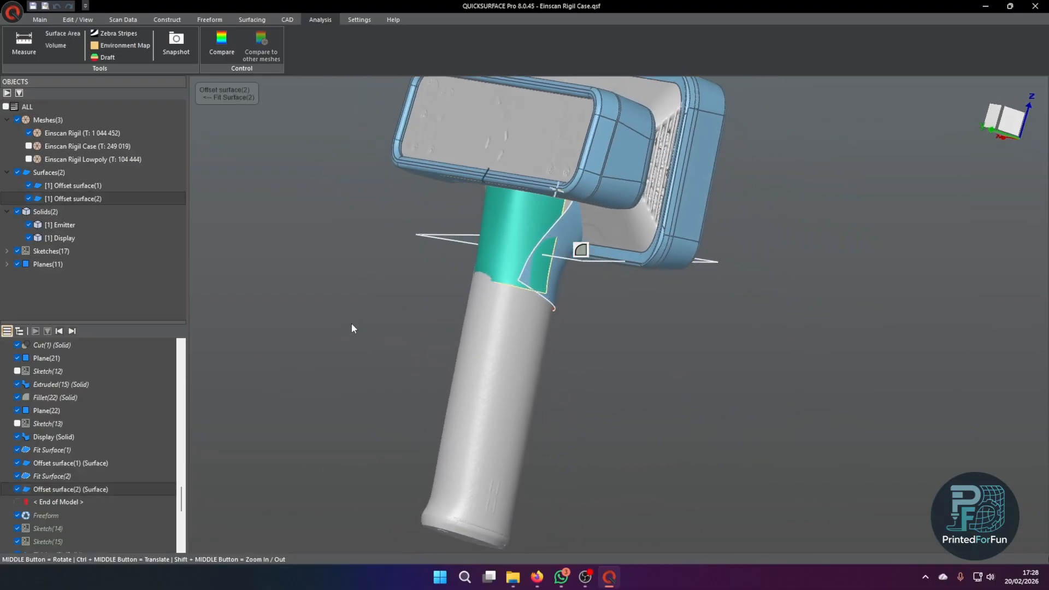
pyautogui.scroll(-3, 92, 541)
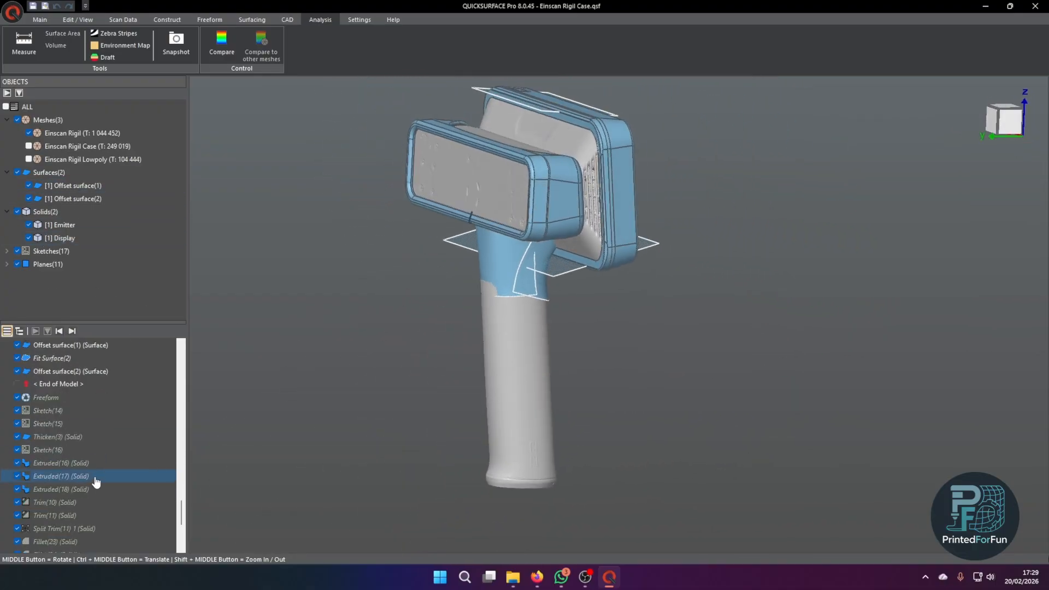
# Step: Hide both offset surfaces, the solids, the sketches and the planes so only the Einscan Rigil mesh is displayed
pyautogui.click(29, 185)
pyautogui.click(29, 199)
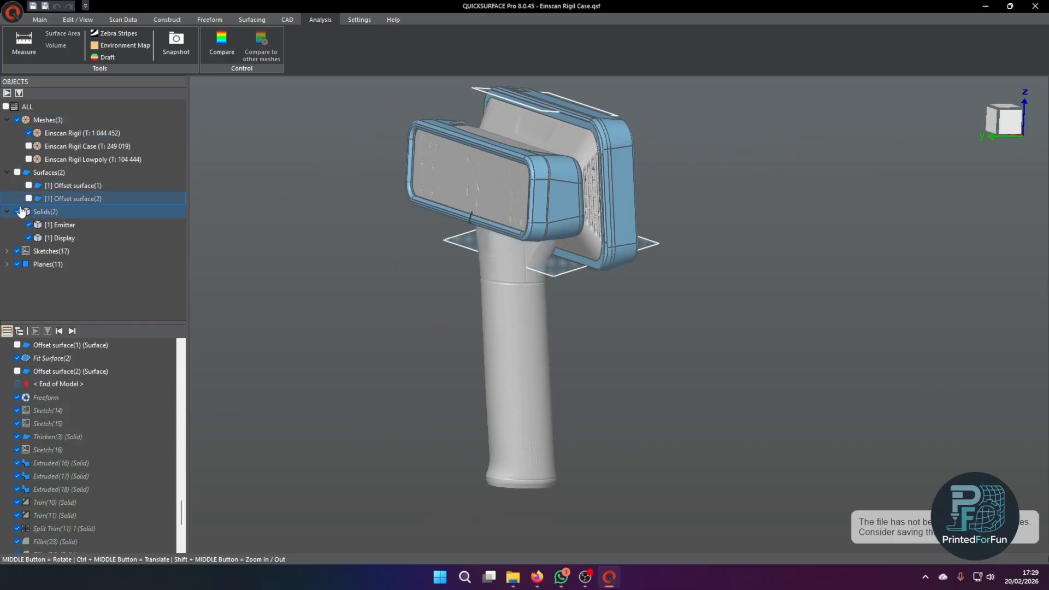
pyautogui.click(17, 264)
pyautogui.click(17, 251)
pyautogui.scroll(3, 365, 284)
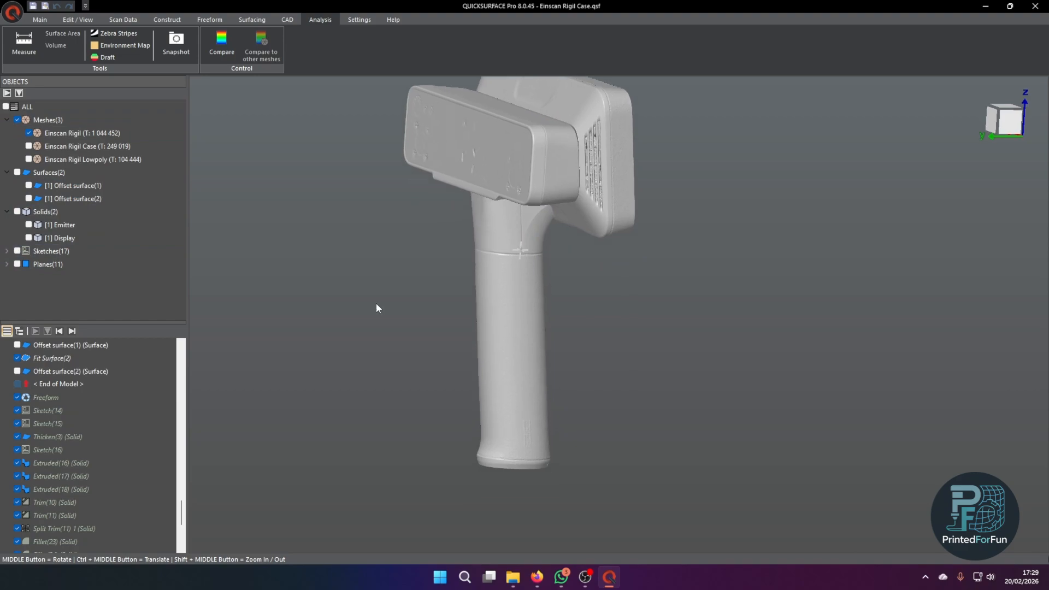
pyautogui.moveTo(485, 431)
pyautogui.mouseDown(button='middle')
pyautogui.moveTo(497, 458)
pyautogui.moveTo(484, 436)
pyautogui.moveTo(450, 435)
pyautogui.moveTo(477, 420)
pyautogui.mouseUp(button='middle')
# Step: Advance the model history past Freeform, inspect the control mesh of the surface around the handle's base, and close it unchanged
pyautogui.click(72, 332)
pyautogui.scroll(3, 456, 438)
pyautogui.click(485, 394)
pyautogui.doubleClick(485, 394)
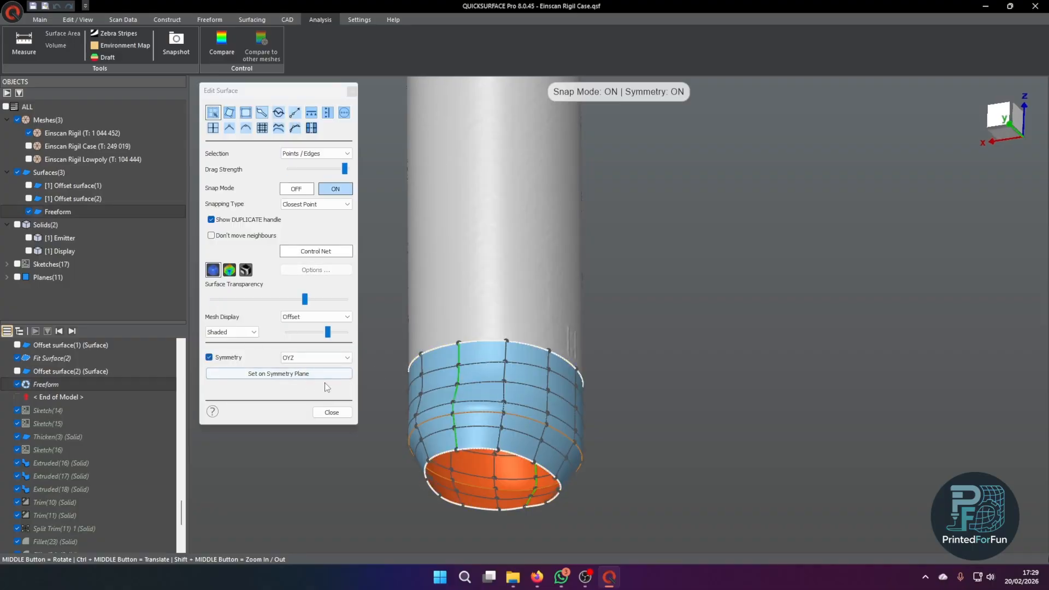
pyautogui.moveTo(448, 382); pyautogui.dragTo(427, 390, button='middle')
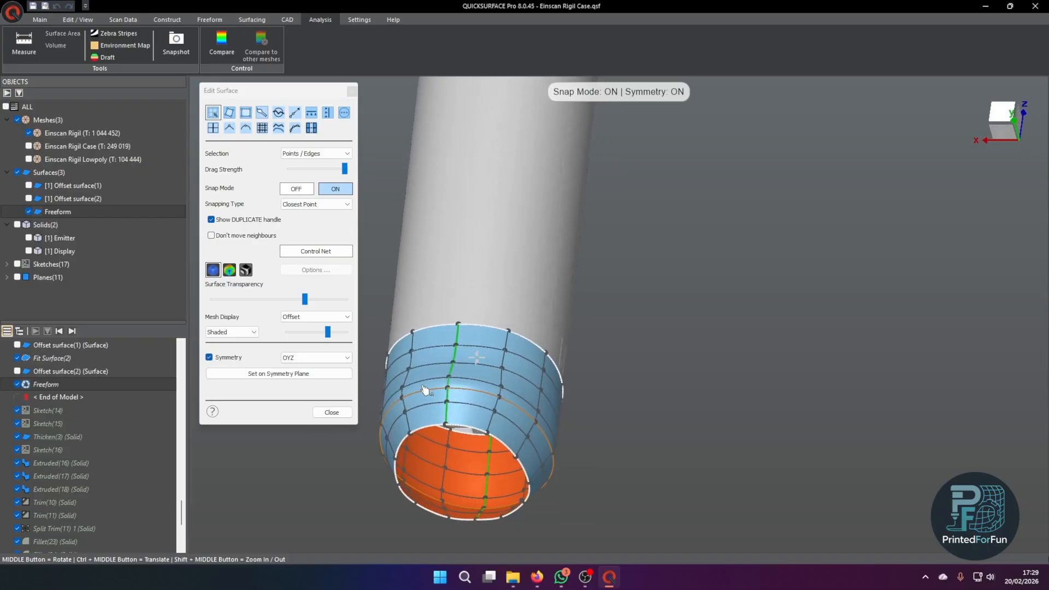
pyautogui.click(330, 413)
pyautogui.moveTo(356, 169); pyautogui.dragTo(359, 172, button='middle')
pyautogui.click(66, 22)
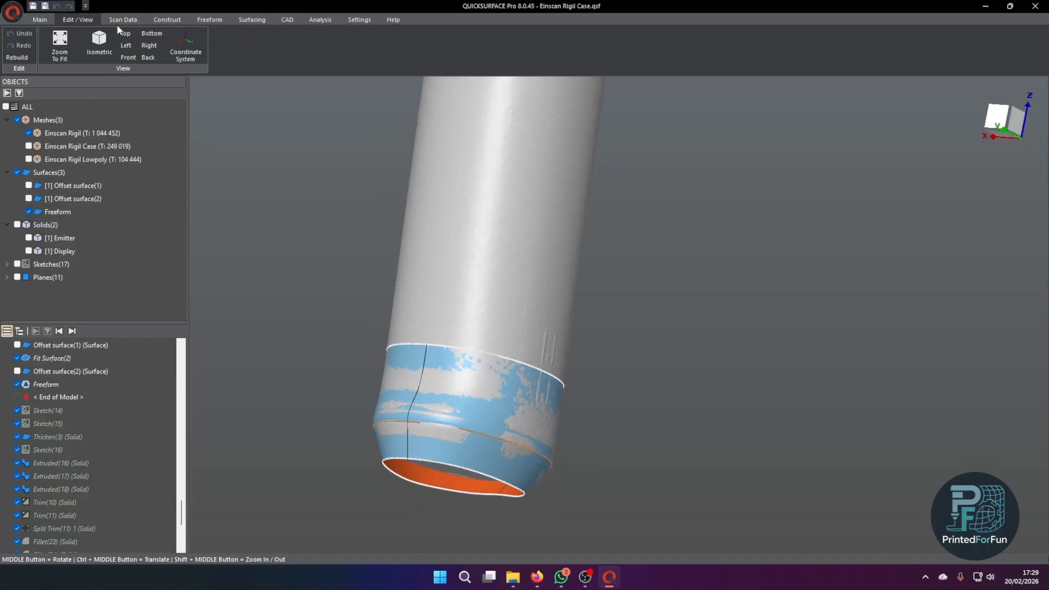
pyautogui.click(39, 21)
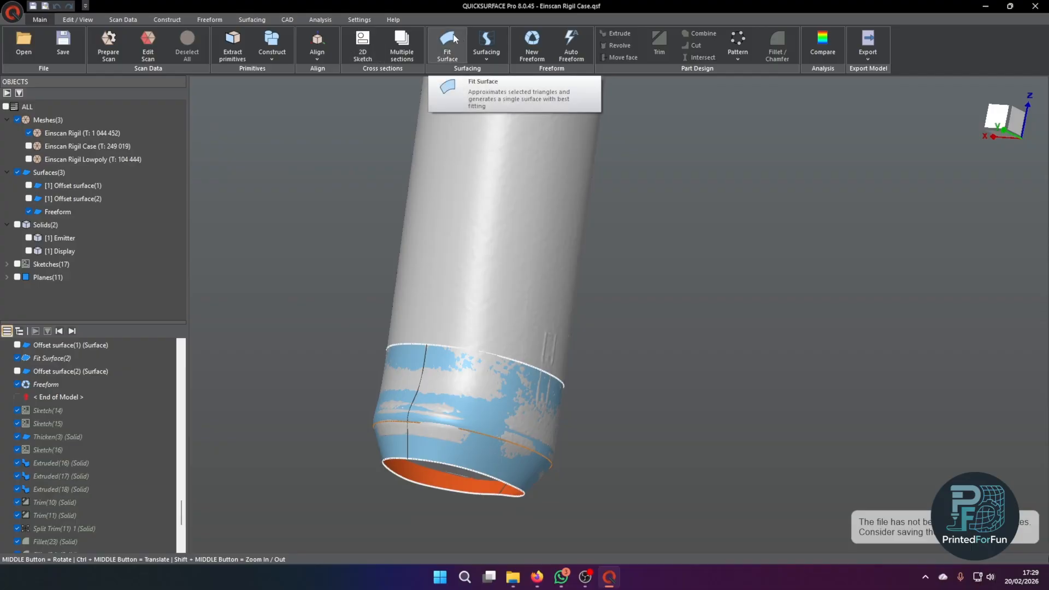
pyautogui.click(448, 43)
pyautogui.click(493, 198)
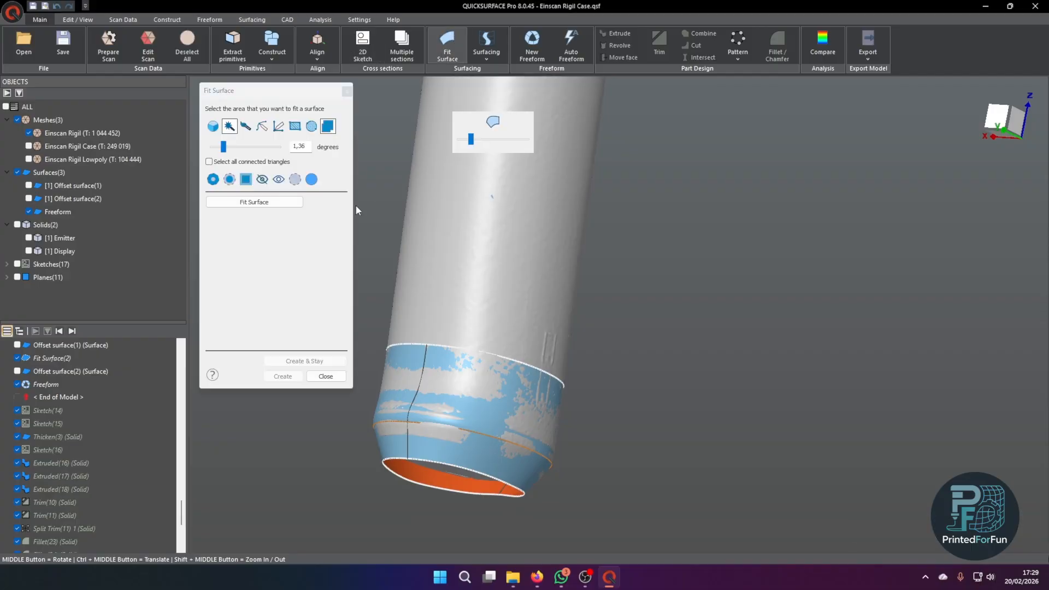
pyautogui.click(326, 376)
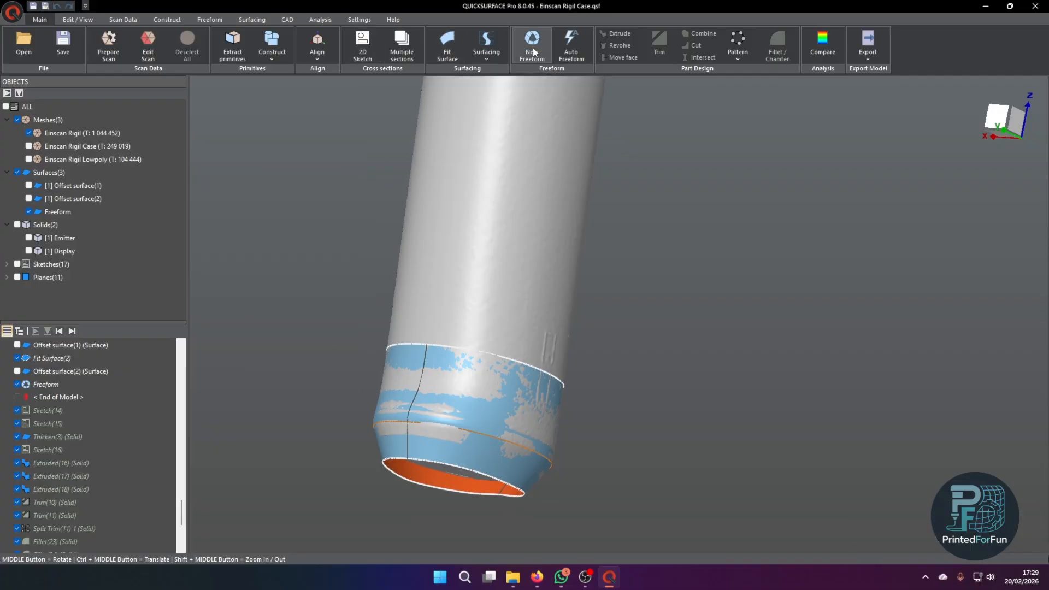
# Step: Create a new freeform patch on the handle above the base collar and extend its edge sideways around the handle
pyautogui.click(532, 49)
pyautogui.click(508, 256)
pyautogui.click(555, 265)
pyautogui.click(562, 195)
pyautogui.moveTo(560, 198); pyautogui.dragTo(385, 226, button='middle')
pyautogui.moveTo(541, 229); pyautogui.dragTo(562, 229)
pyautogui.moveTo(562, 229); pyautogui.dragTo(526, 272, button='middle')
pyautogui.moveTo(526, 268); pyautogui.dragTo(540, 264)
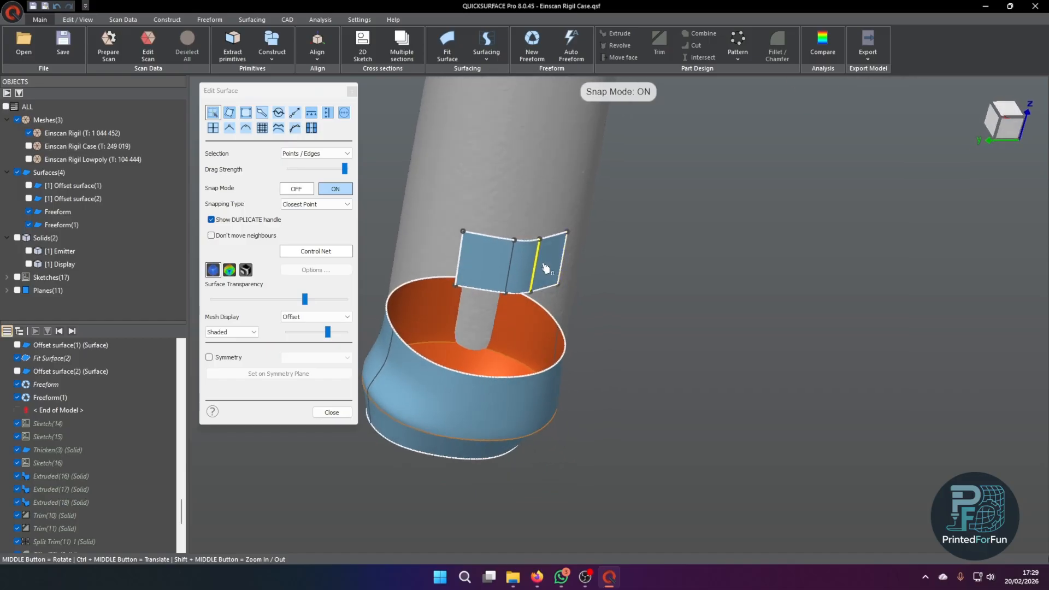
# Step: Enable symmetry about the OYZ plane for the trial patch and set its edge on the symmetry plane
pyautogui.moveTo(544, 264); pyautogui.dragTo(613, 219, button='middle')
pyautogui.click(238, 358)
pyautogui.click(209, 357)
pyautogui.click(317, 357)
pyautogui.click(306, 372)
pyautogui.moveTo(404, 322); pyautogui.dragTo(293, 398, button='middle')
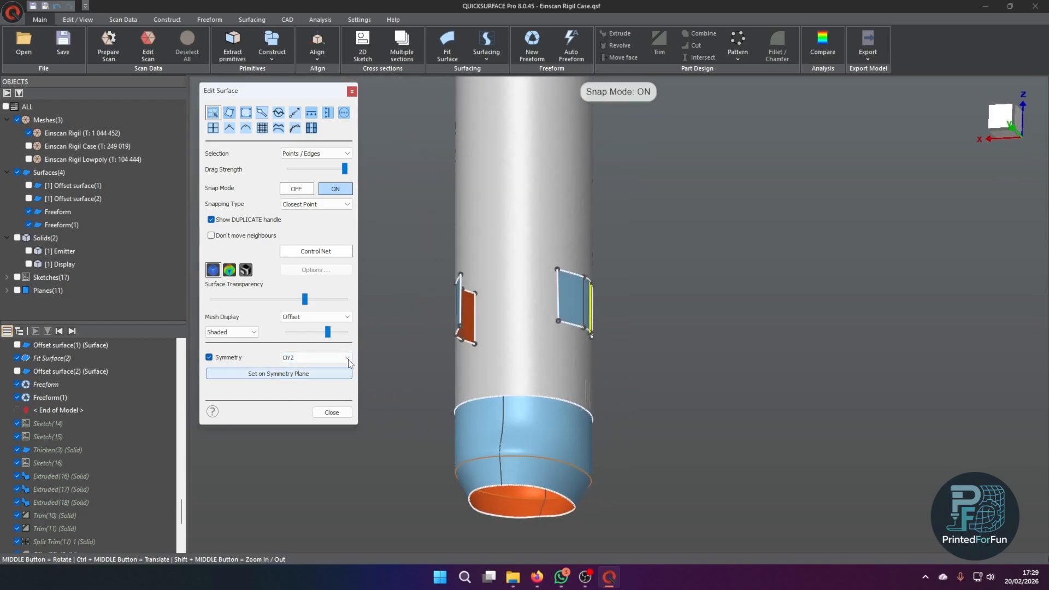
pyautogui.click(461, 309)
pyautogui.click(308, 374)
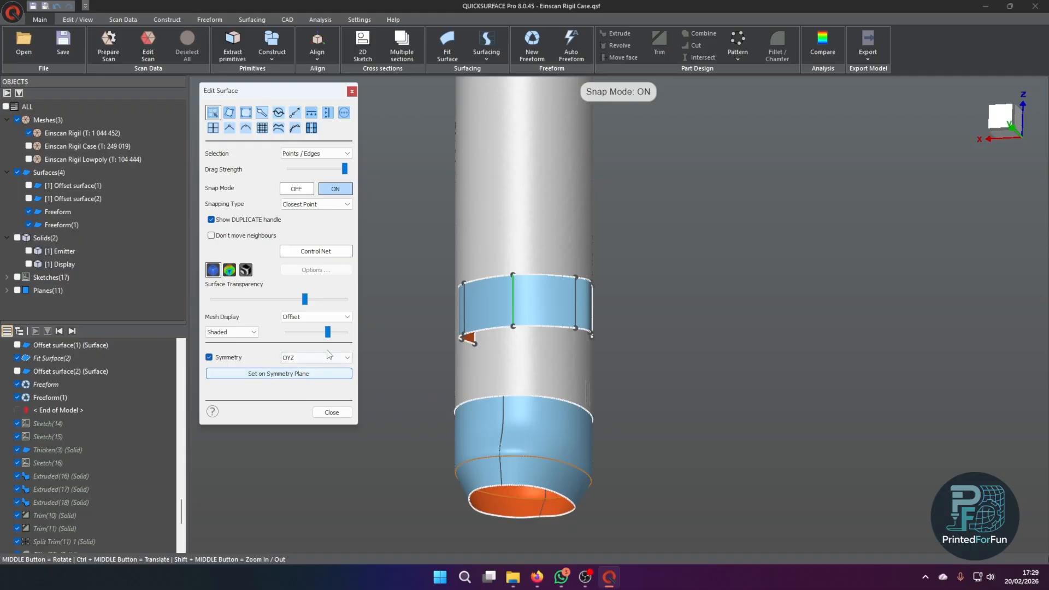
# Step: Show the deviation colour map on the trial freeform band and adjust its edges around the handle
pyautogui.click(229, 271)
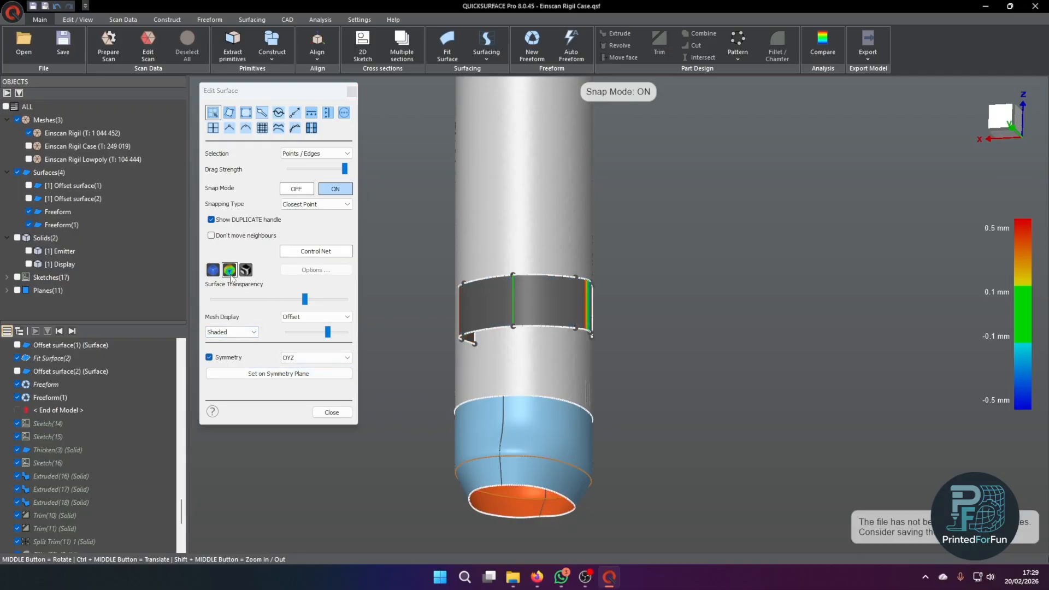
pyautogui.click(510, 333)
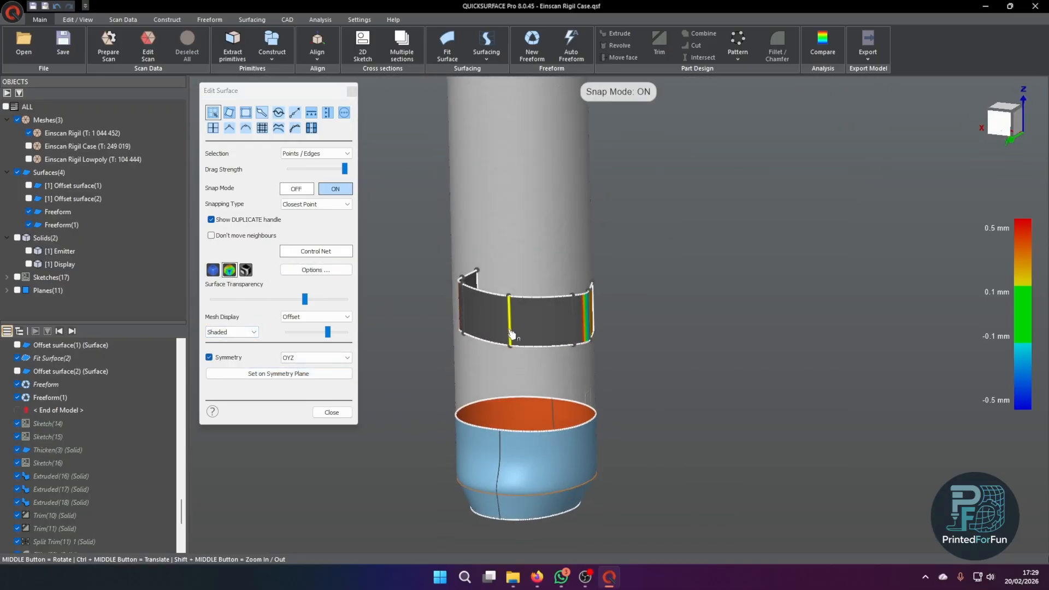
pyautogui.moveTo(504, 333); pyautogui.dragTo(518, 272, button='middle')
pyautogui.moveTo(518, 271); pyautogui.dragTo(558, 266)
pyautogui.moveTo(582, 264); pyautogui.dragTo(509, 293, button='middle')
pyautogui.moveTo(577, 265); pyautogui.dragTo(540, 277, button='middle')
pyautogui.moveTo(523, 296)
pyautogui.mouseDown()
pyautogui.moveTo(537, 297)
pyautogui.moveTo(513, 297)
pyautogui.mouseUp()
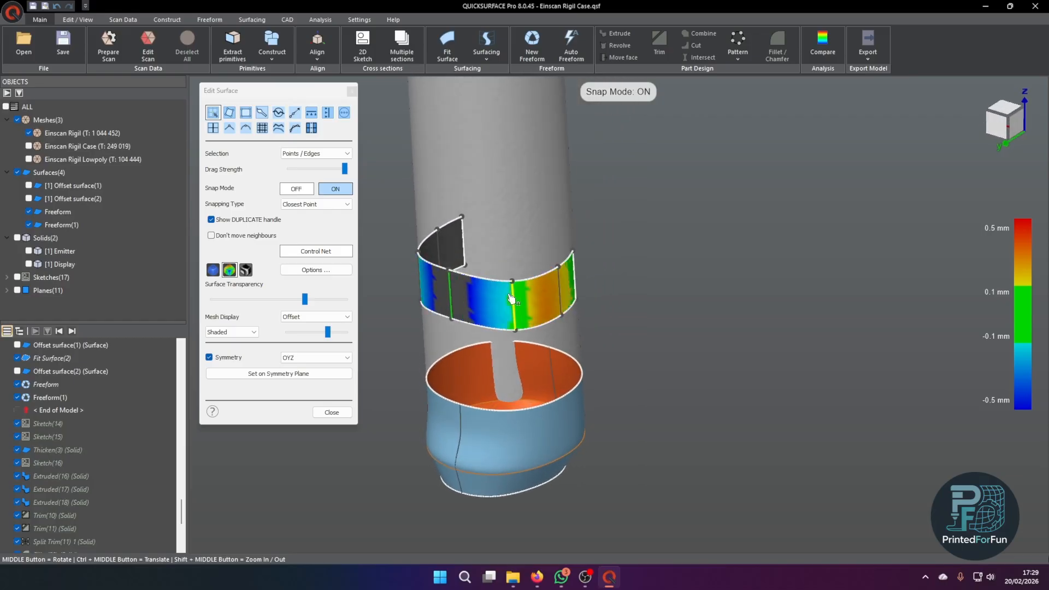
# Step: Finish editing the trial freeform band and delete it from the handle
pyautogui.click(330, 413)
pyautogui.moveTo(457, 295); pyautogui.dragTo(539, 254, button='middle')
pyautogui.click(500, 303)
pyautogui.press('Delete')
pyautogui.press('Return')
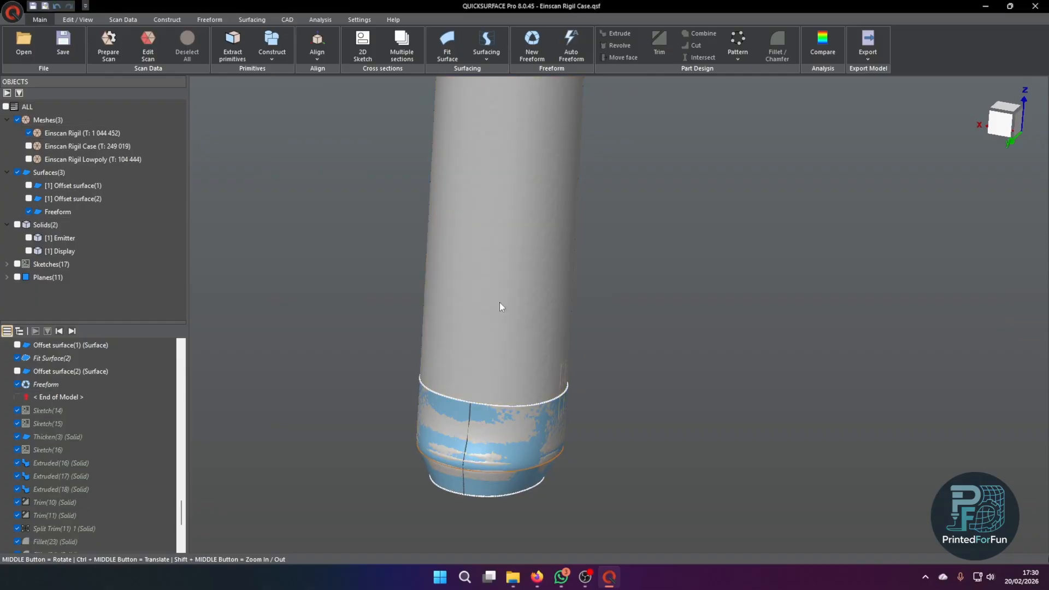
pyautogui.click(507, 440)
pyautogui.click(335, 373)
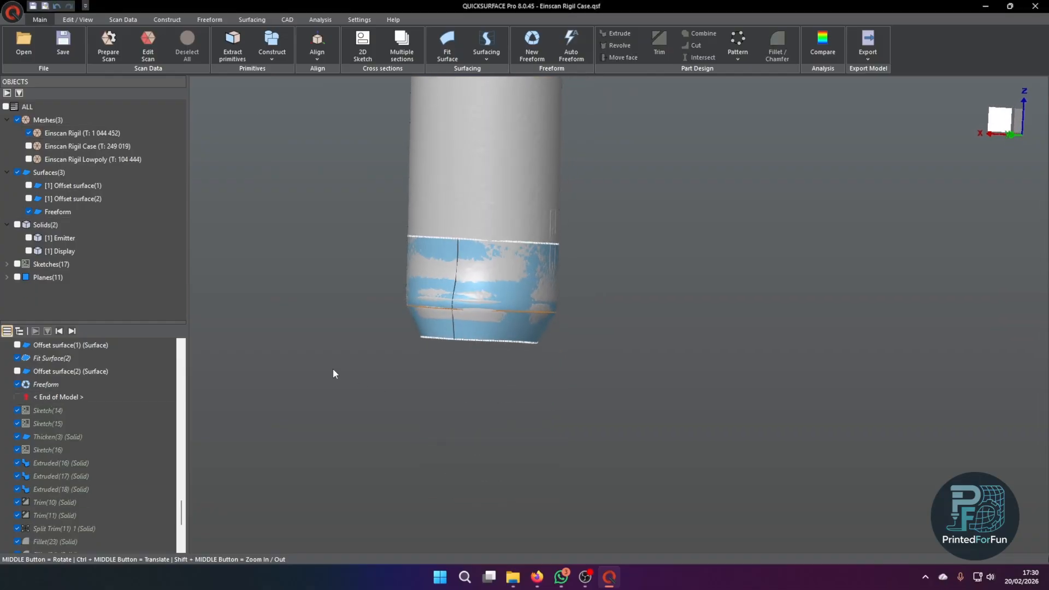
pyautogui.click(467, 300)
pyautogui.moveTo(468, 301); pyautogui.dragTo(458, 308, button='middle')
pyautogui.click(300, 314)
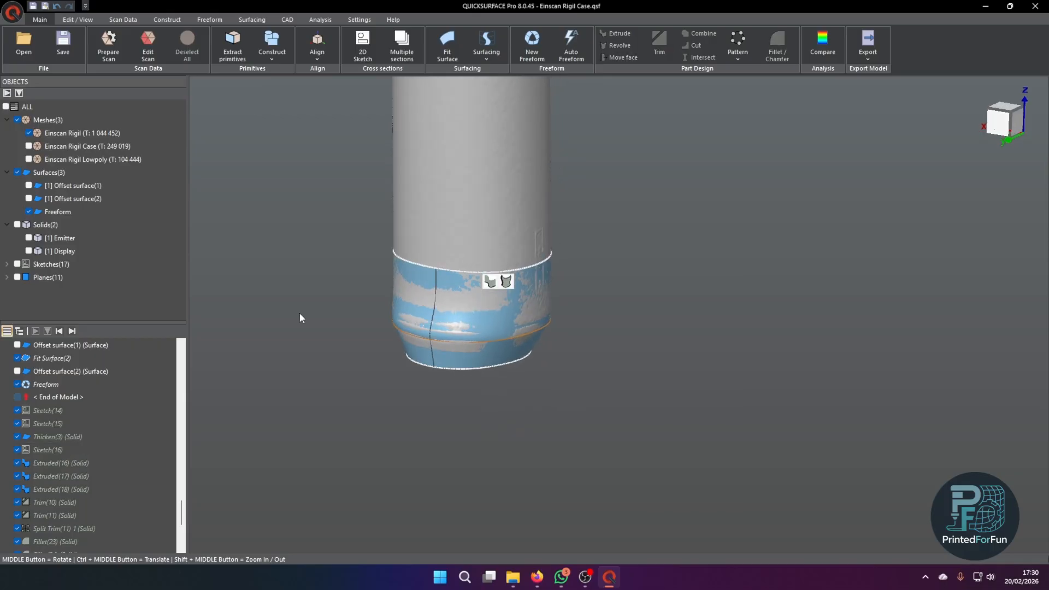
# Step: Advance the model history past Sketch(14) and Sketch(15), reviewing the profiles at the handle's base
pyautogui.click(73, 331)
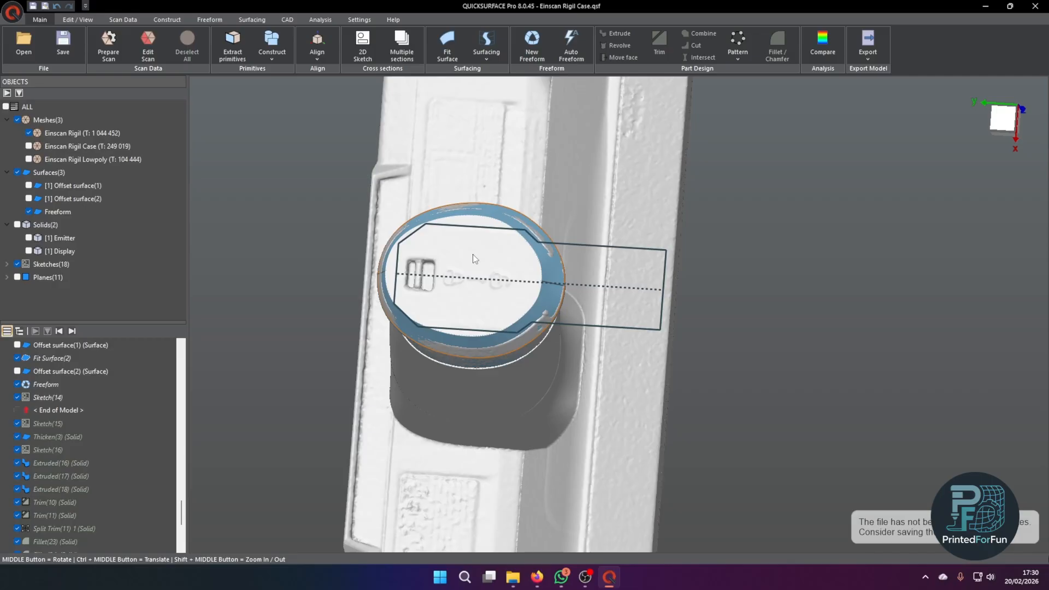
pyautogui.moveTo(424, 260); pyautogui.dragTo(437, 314, button='middle')
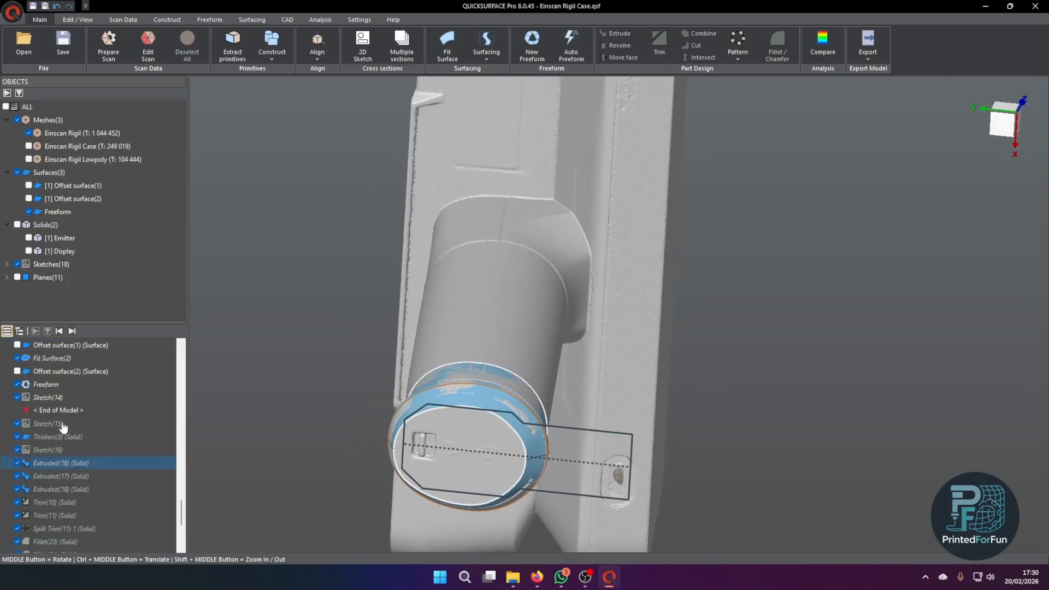
pyautogui.click(72, 332)
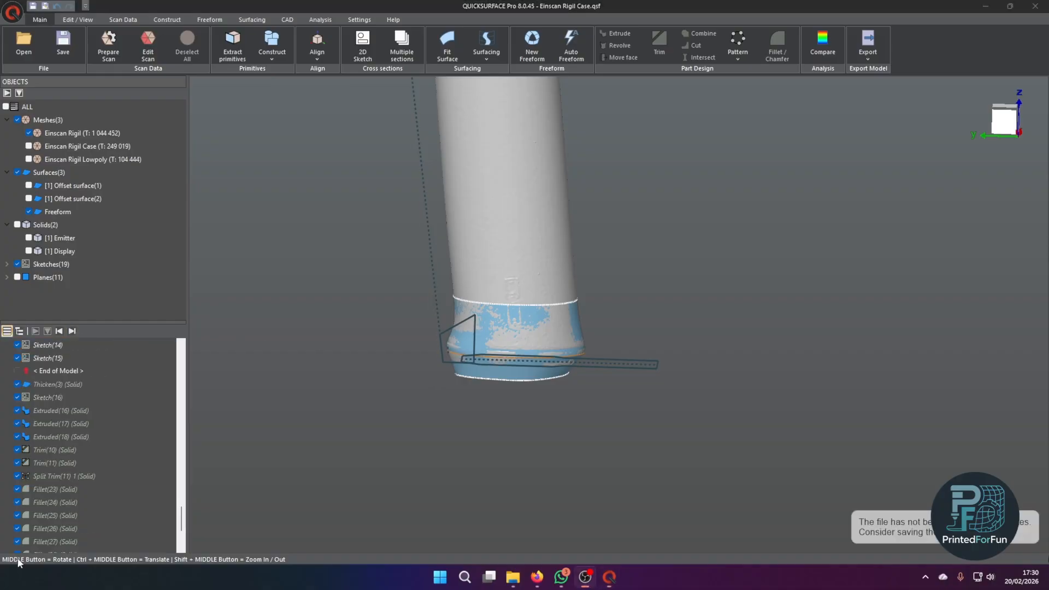
# Step: Advance the model history past Thicken(3) and inspect the thickened collar around the handle's base
pyautogui.click(71, 331)
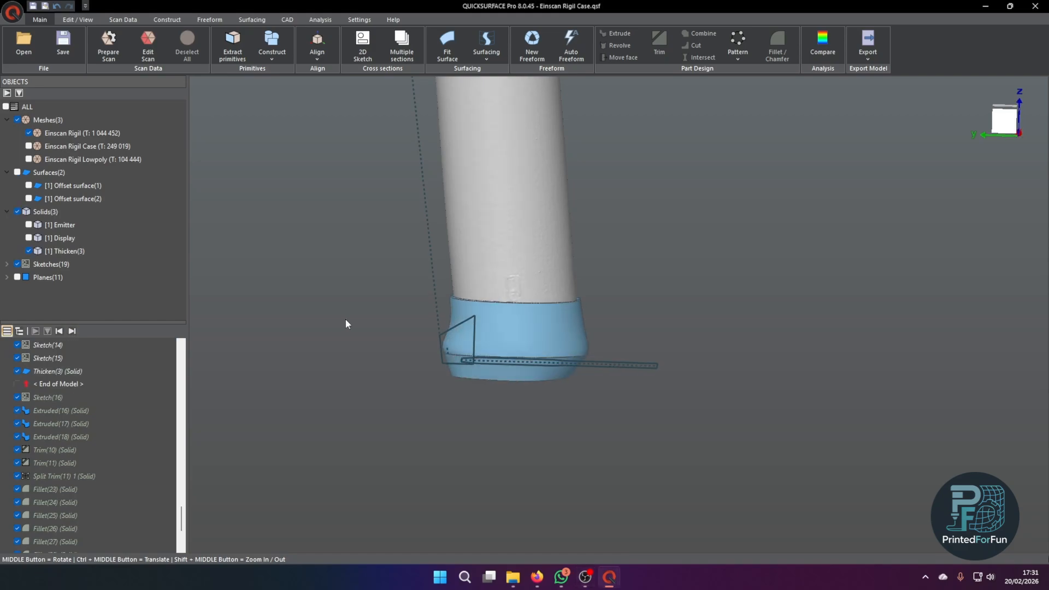
pyautogui.moveTo(497, 331); pyautogui.dragTo(471, 284, button='middle')
pyautogui.click(400, 344)
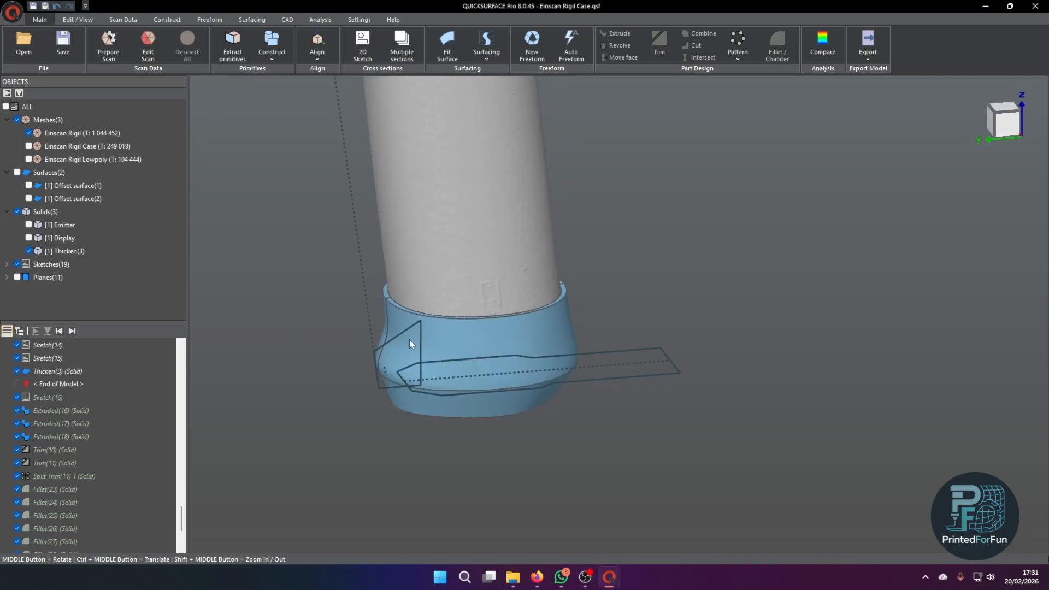
pyautogui.moveTo(454, 343); pyautogui.dragTo(585, 303, button='middle')
pyautogui.click(556, 326)
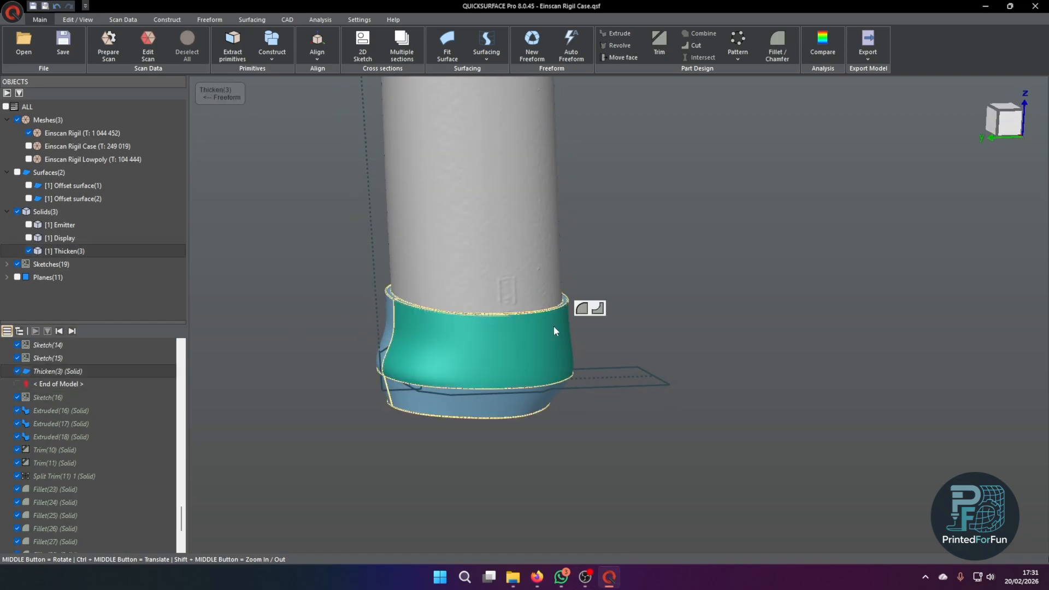
# Step: Advance the model history past Sketch(16) and compare its rectangular outline with the Sketch(14) profile at the handle's base
pyautogui.click(72, 331)
pyautogui.moveTo(405, 382)
pyautogui.mouseDown(button='middle')
pyautogui.moveTo(388, 403)
pyautogui.moveTo(449, 384)
pyautogui.mouseUp(button='middle')
pyautogui.moveTo(375, 370); pyautogui.dragTo(340, 310, button='middle')
pyautogui.click(121, 386)
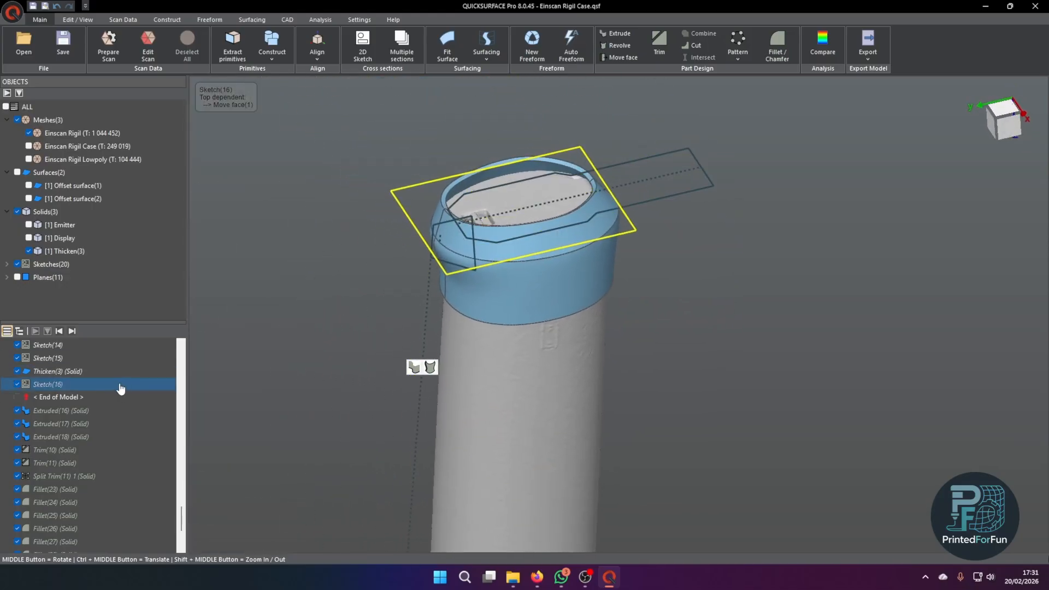
pyautogui.click(680, 196)
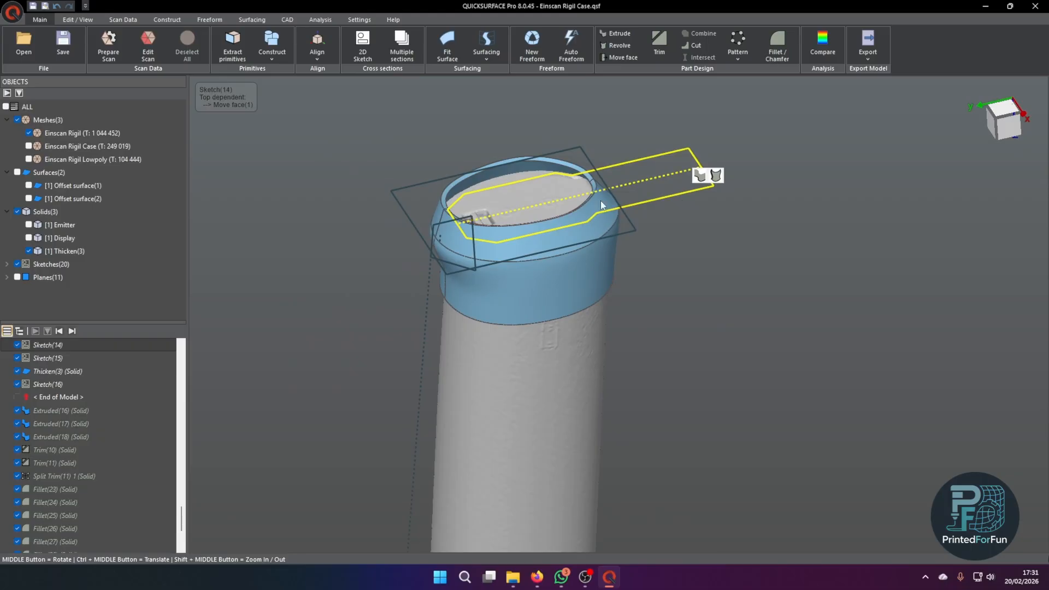
# Step: Advance the model history past Extruded(16), Extruded(17) and Extruded(18), reviewing the extruded bodies at the handle's base
pyautogui.click(72, 331)
pyautogui.click(72, 331)
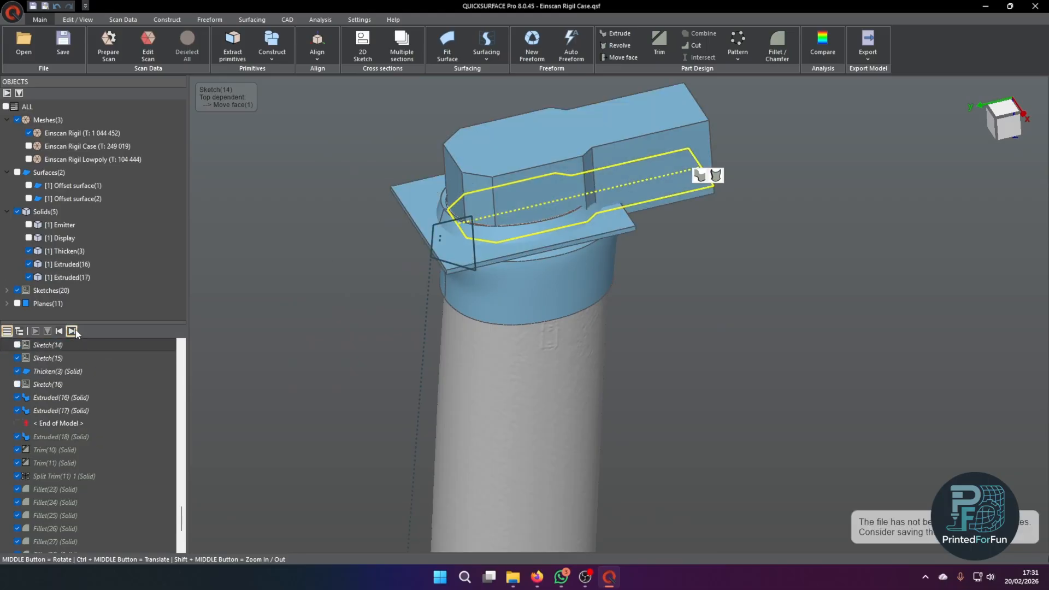
pyautogui.click(72, 331)
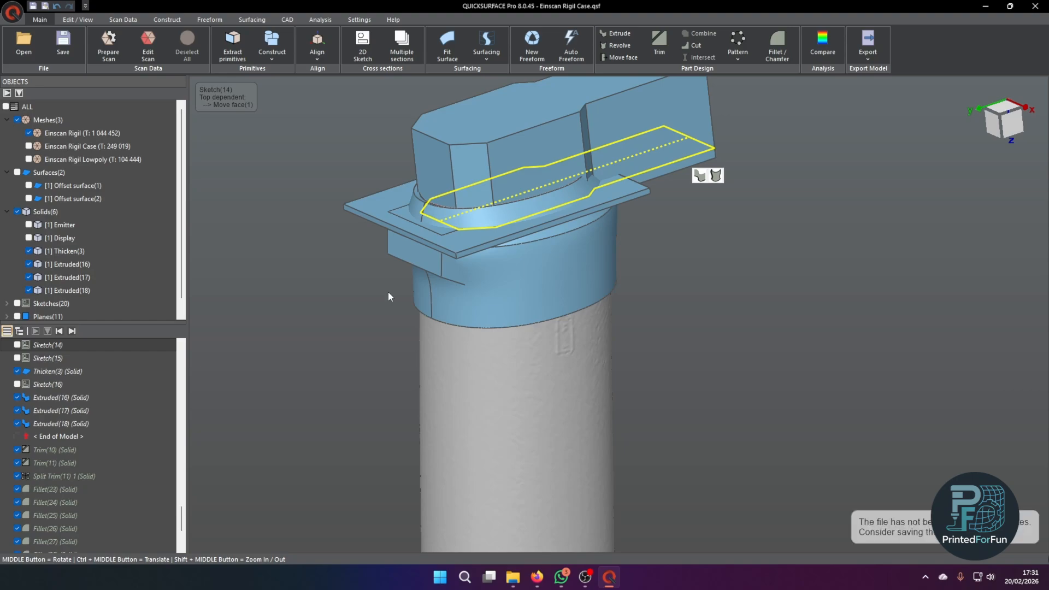
# Step: Advance the model history past Trim(10), Trim(11) and Split Trim(11) 1, reviewing the cuts in the collar
pyautogui.click(71, 331)
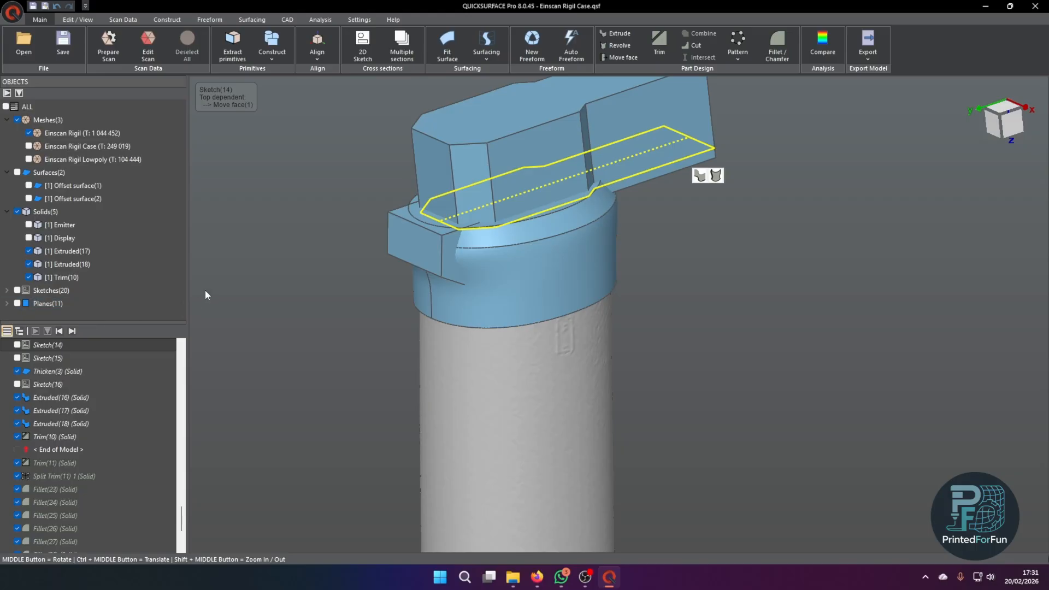
pyautogui.click(72, 331)
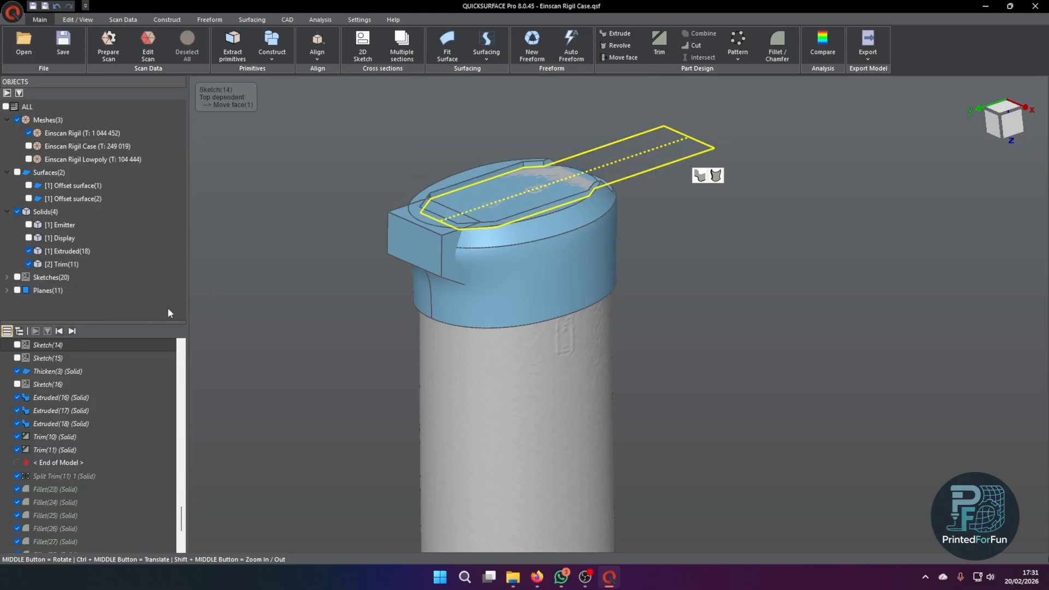
pyautogui.click(71, 331)
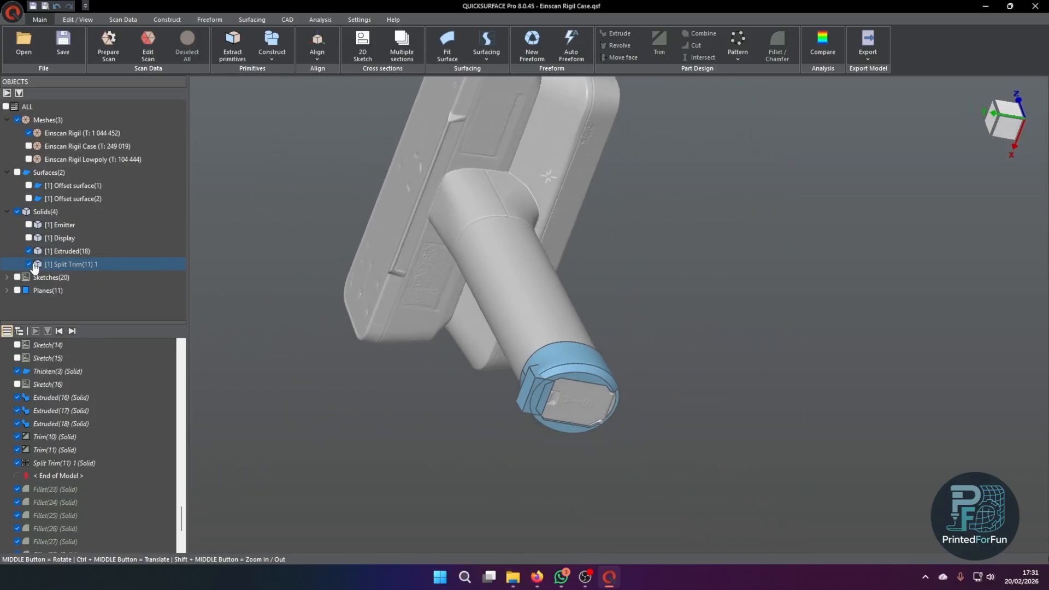
# Step: Examine the split collar solid against the scanned handle base, toggling its visibility and highlighting its outer face
pyautogui.click(34, 266)
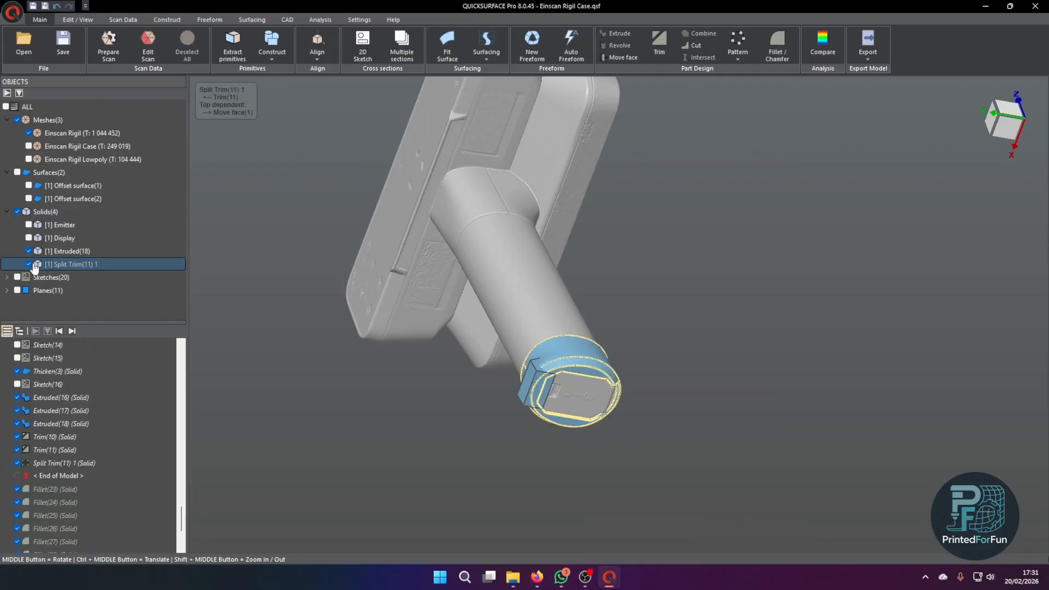
pyautogui.click(29, 265)
pyautogui.click(29, 264)
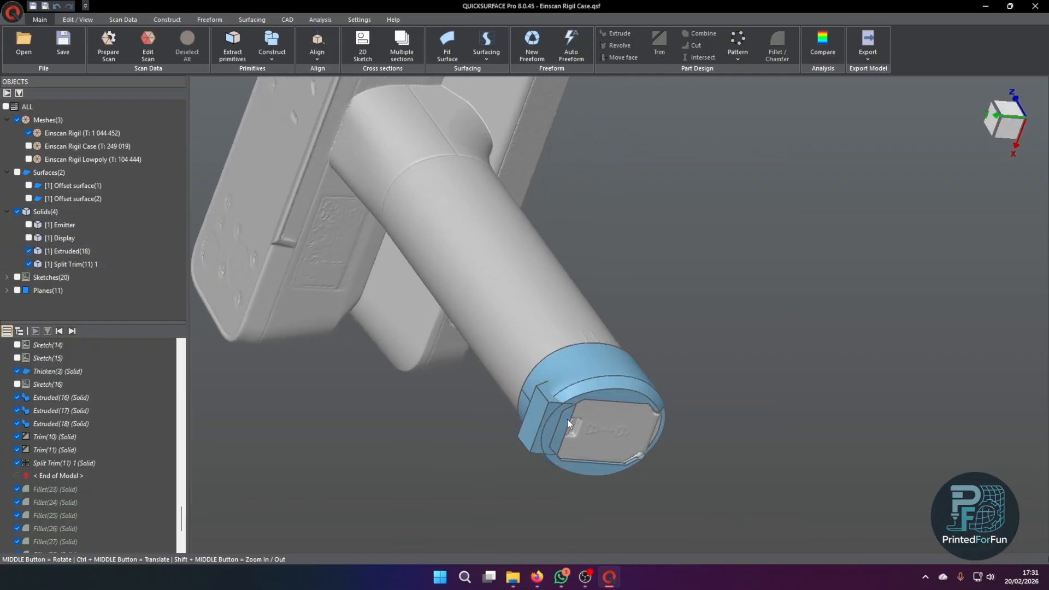
pyautogui.click(579, 374)
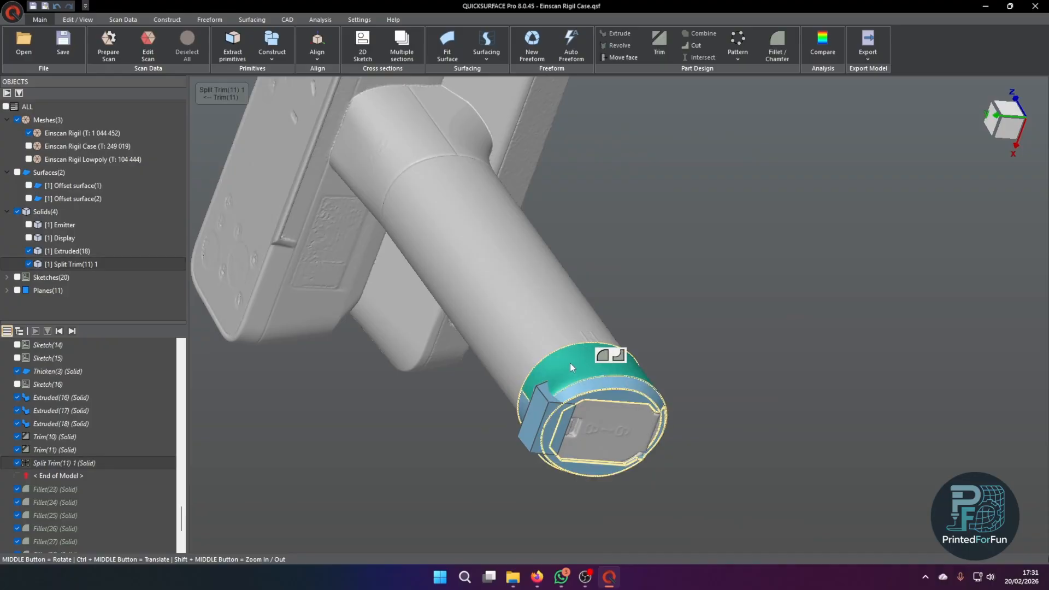
pyautogui.click(706, 258)
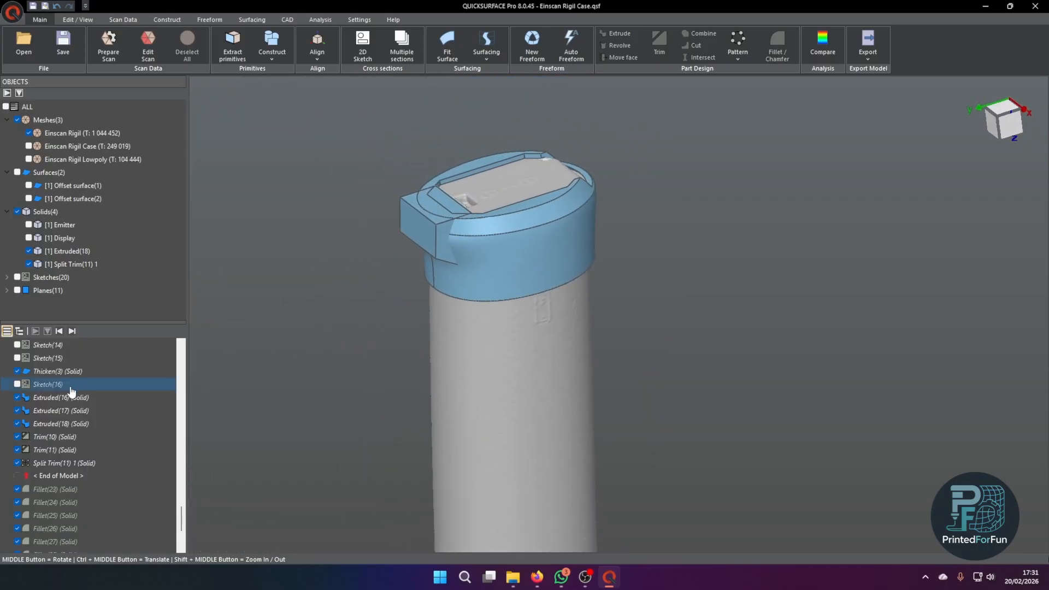
# Step: Advance the model history past Fillet(23) through Fillet(29), reviewing the rounded edges on the protruding block and collar
pyautogui.scroll(-1, 115, 397)
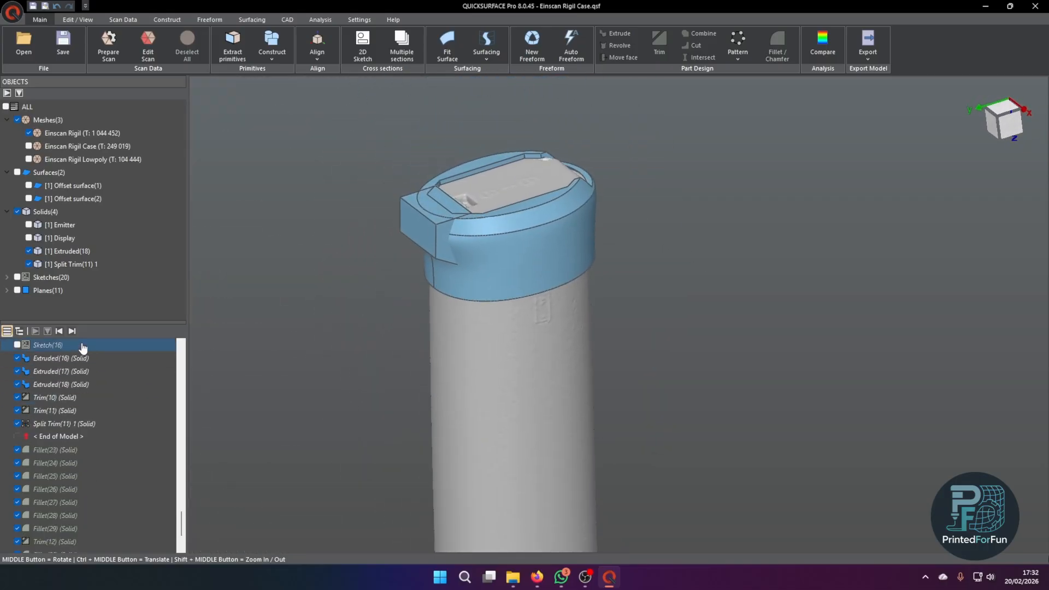
pyautogui.scroll(-1, 94, 418)
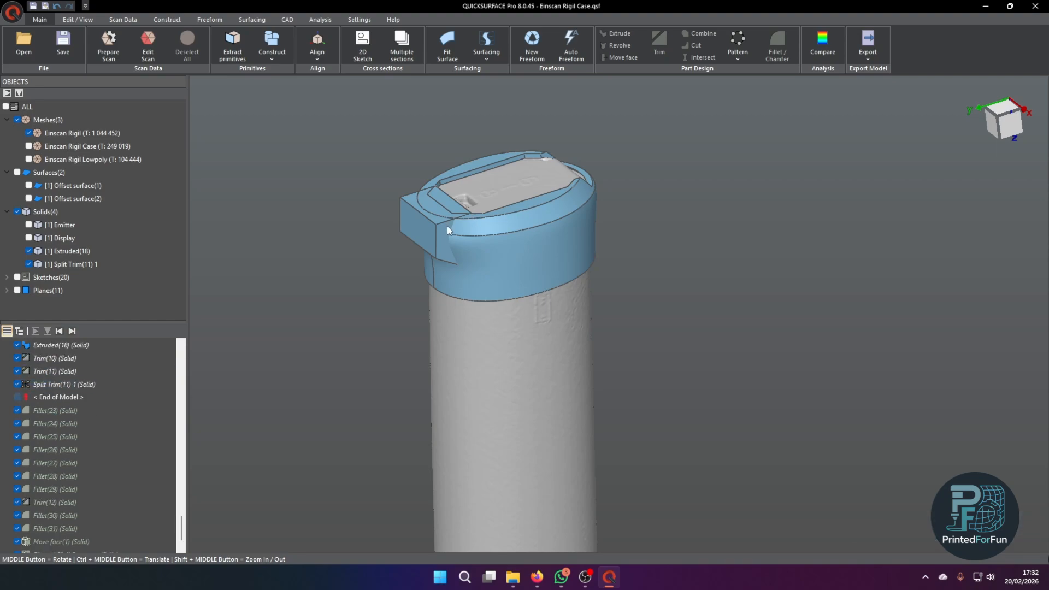
pyautogui.scroll(3, 444, 234)
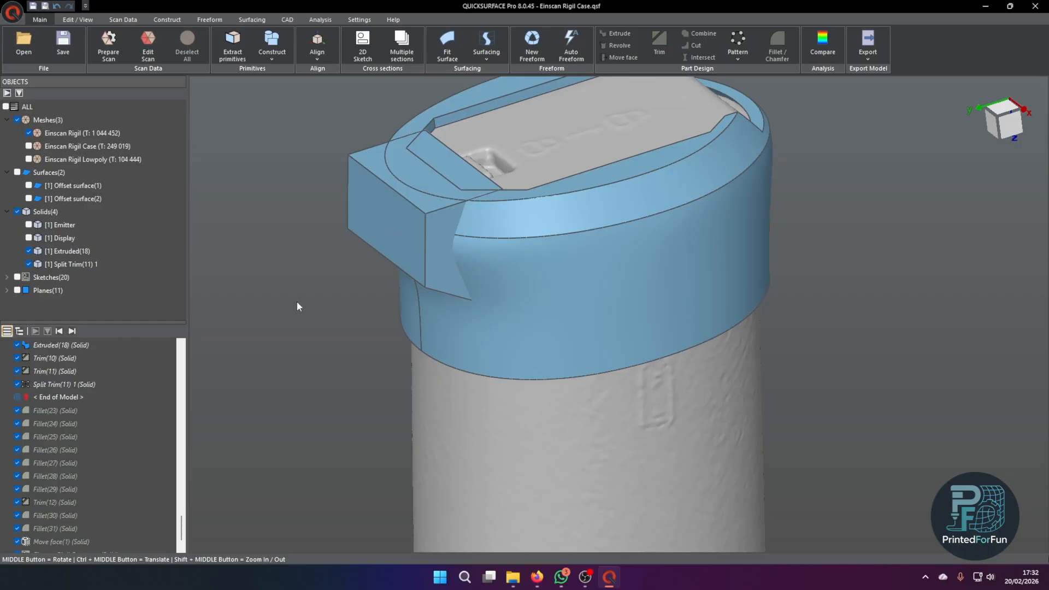
pyautogui.scroll(-3, 291, 307)
pyautogui.click(74, 330)
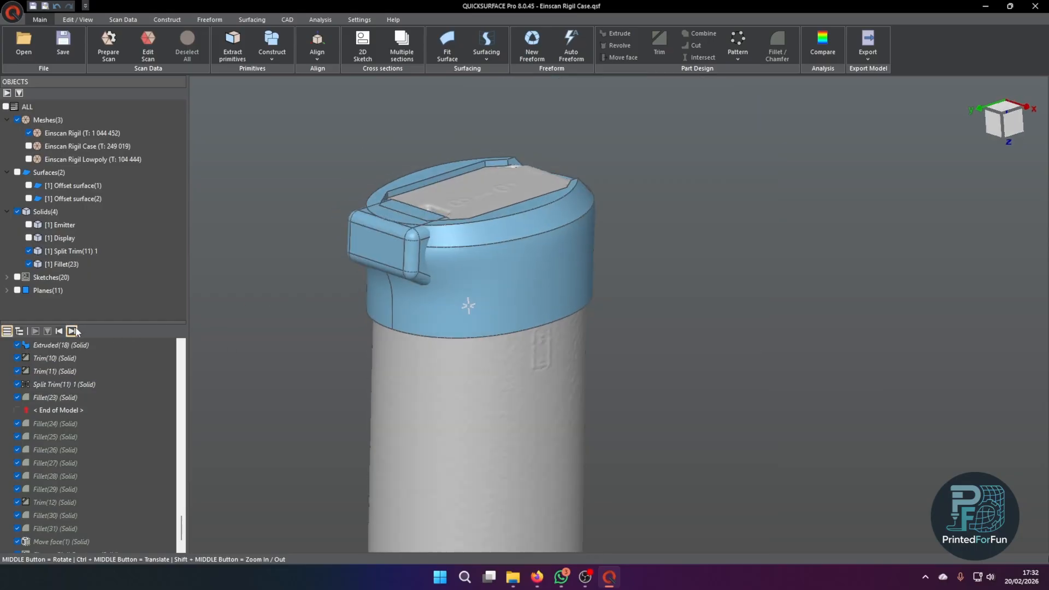
pyautogui.click(71, 332)
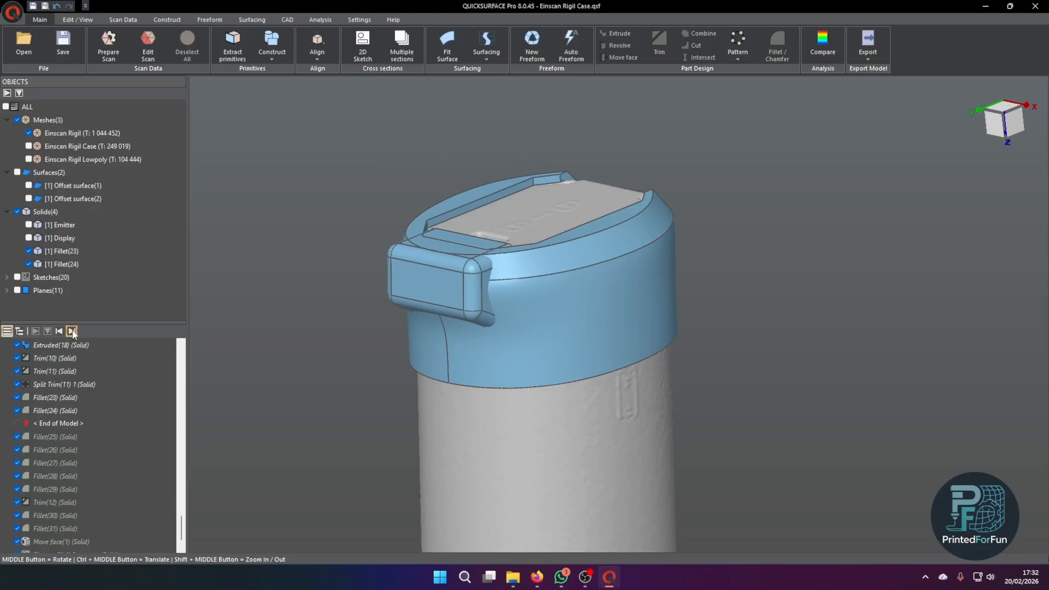
pyautogui.click(72, 331)
pyautogui.click(71, 331)
pyautogui.click(71, 331)
pyautogui.click(72, 331)
pyautogui.click(72, 331)
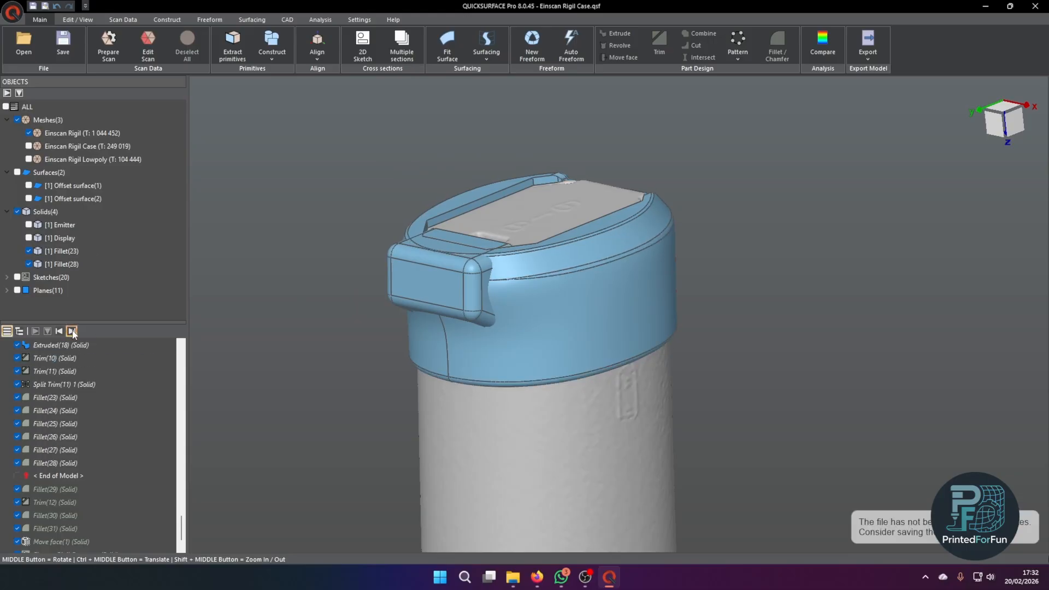
pyautogui.scroll(-1, 100, 422)
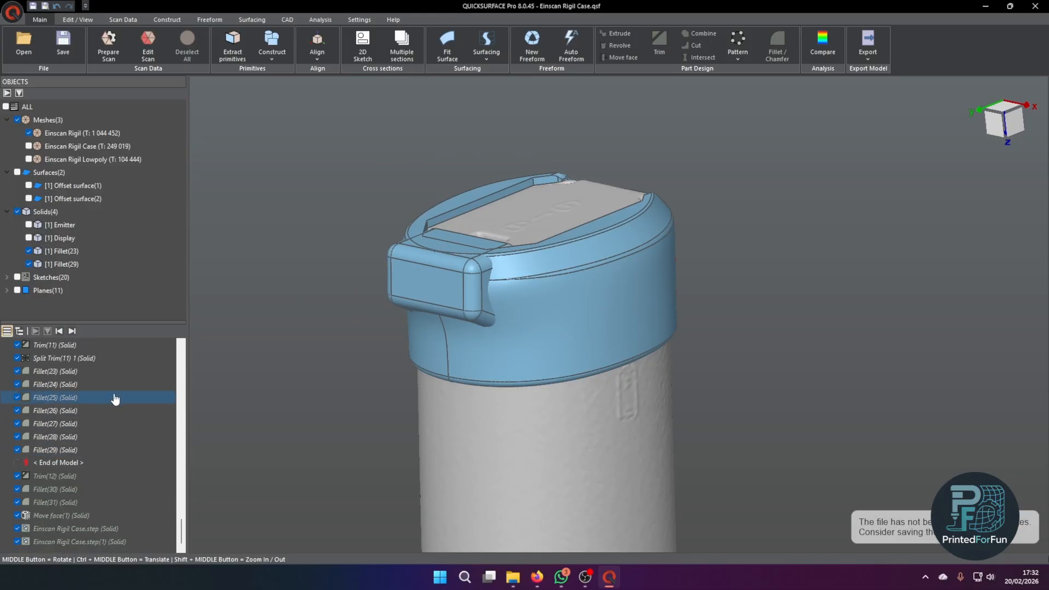
# Step: Advance the model history past Trim(12) and inspect the junction between the protruding block and the collar
pyautogui.click(72, 332)
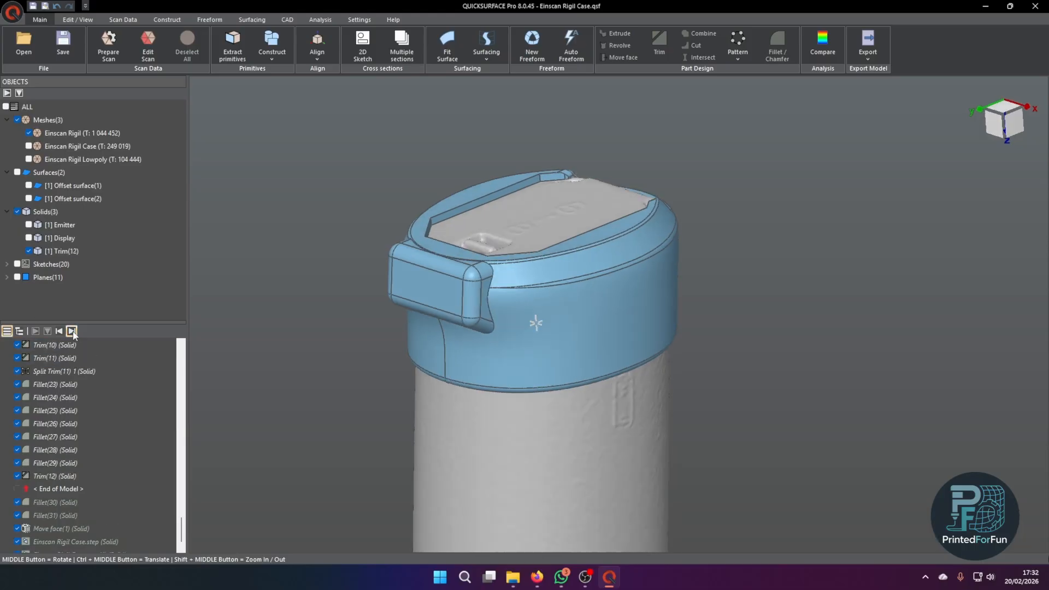
pyautogui.scroll(5, 437, 304)
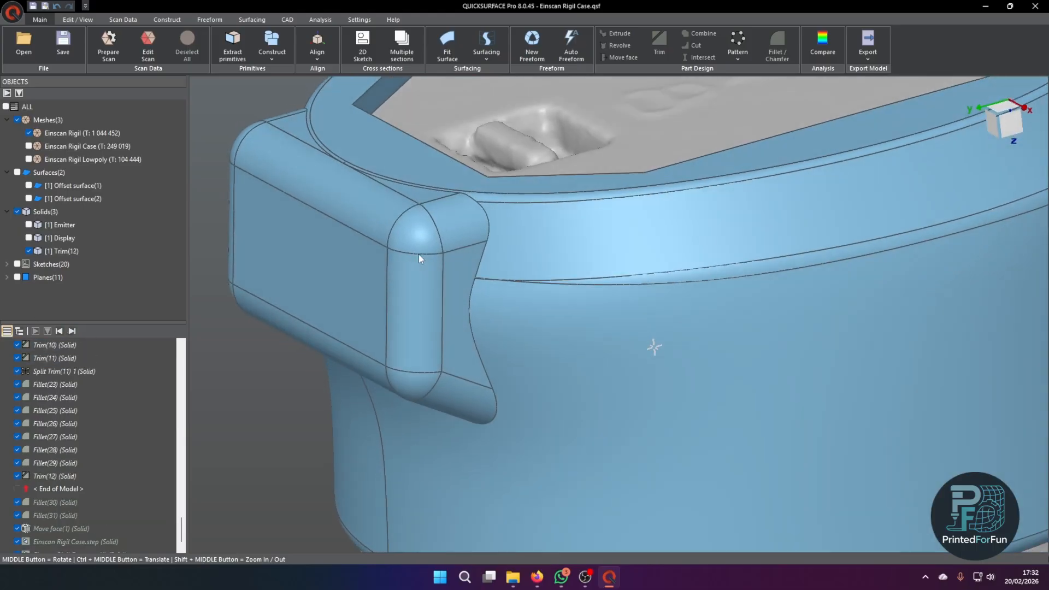
pyautogui.scroll(-4, 410, 238)
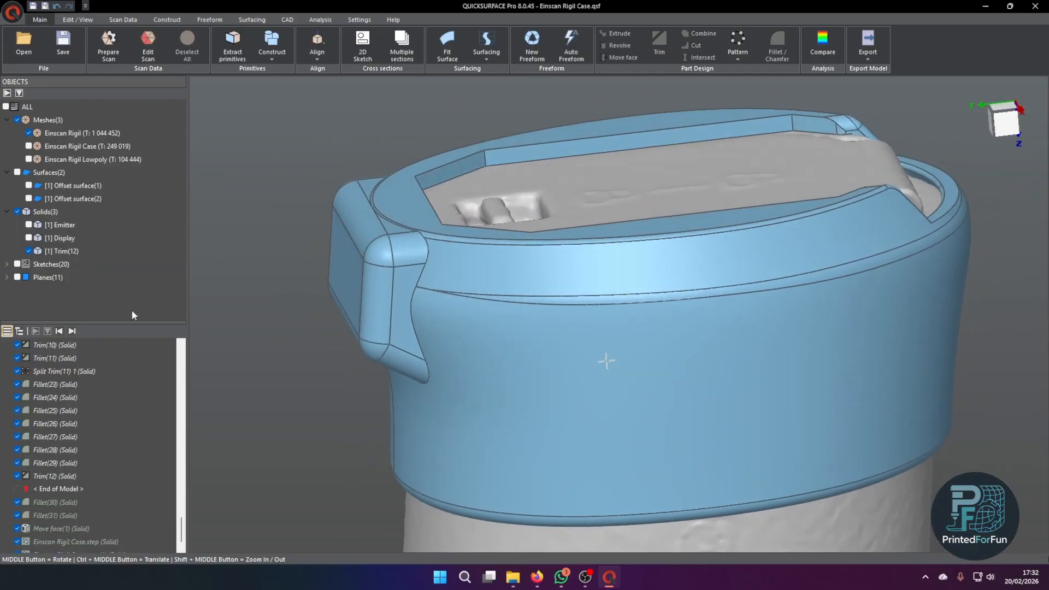
# Step: Advance the model history past Fillet(30) and Fillet(31) and inspect the blended block and the collar's outer face
pyautogui.click(72, 331)
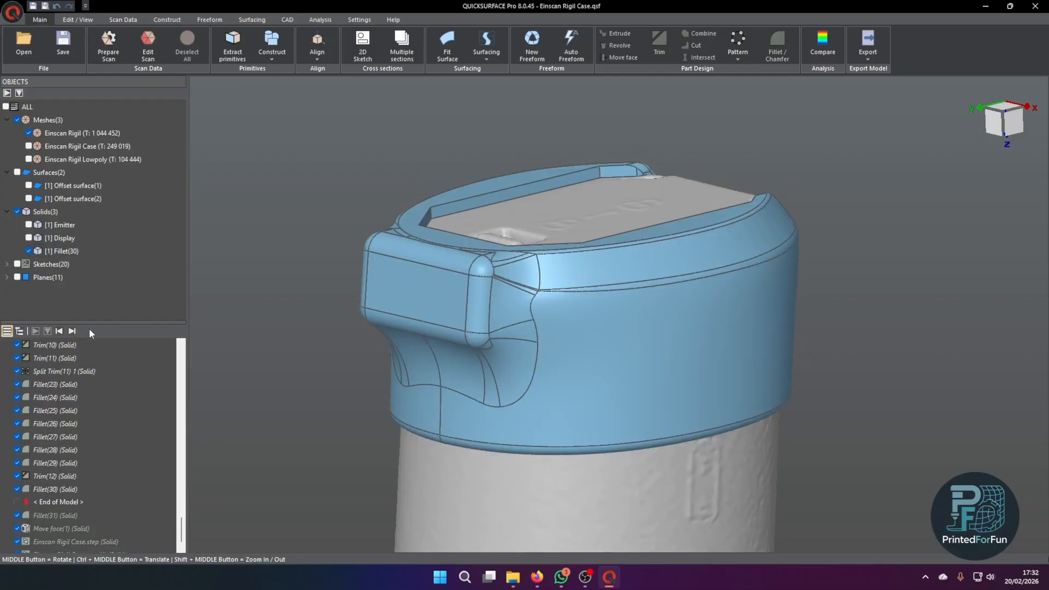
pyautogui.click(72, 331)
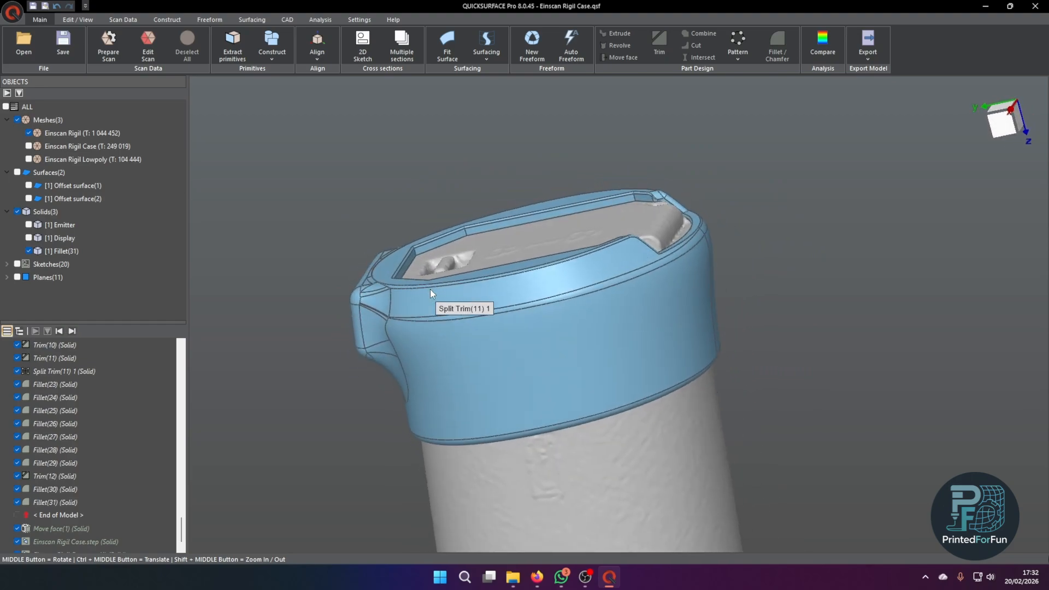
pyautogui.scroll(-1, 147, 461)
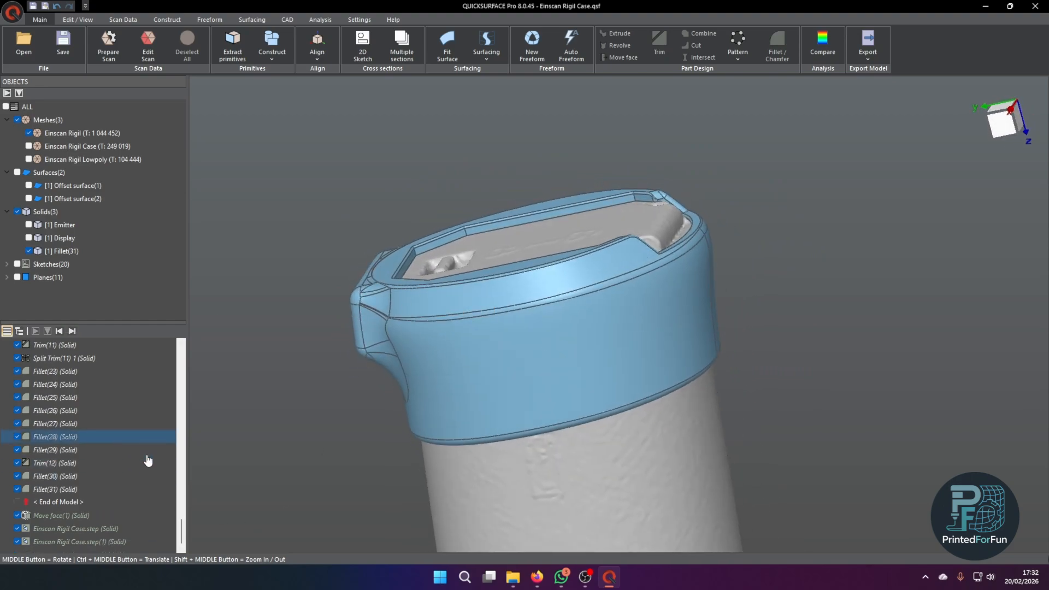
pyautogui.click(533, 335)
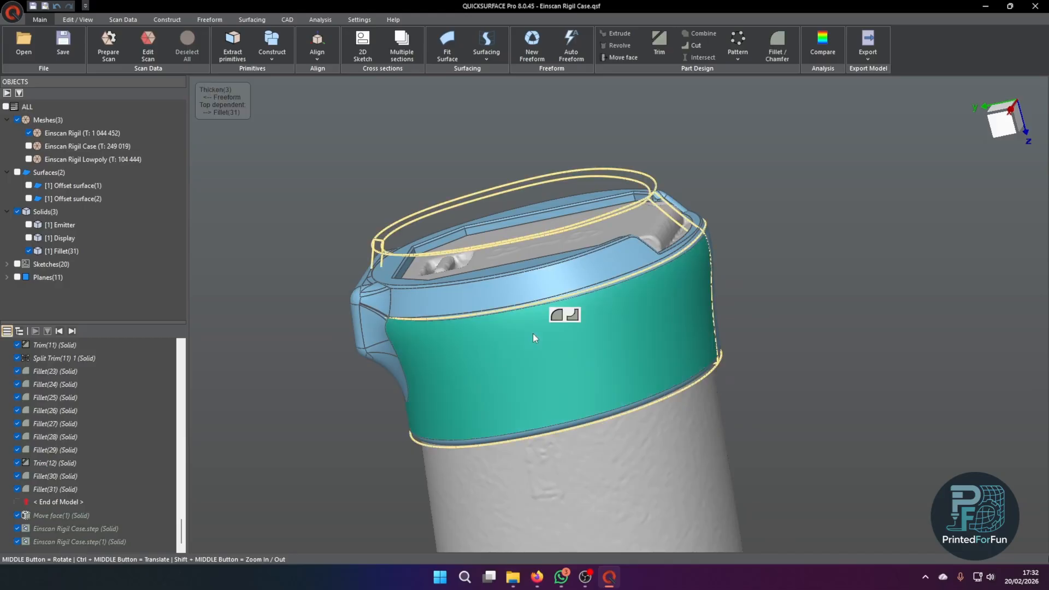
pyautogui.click(328, 236)
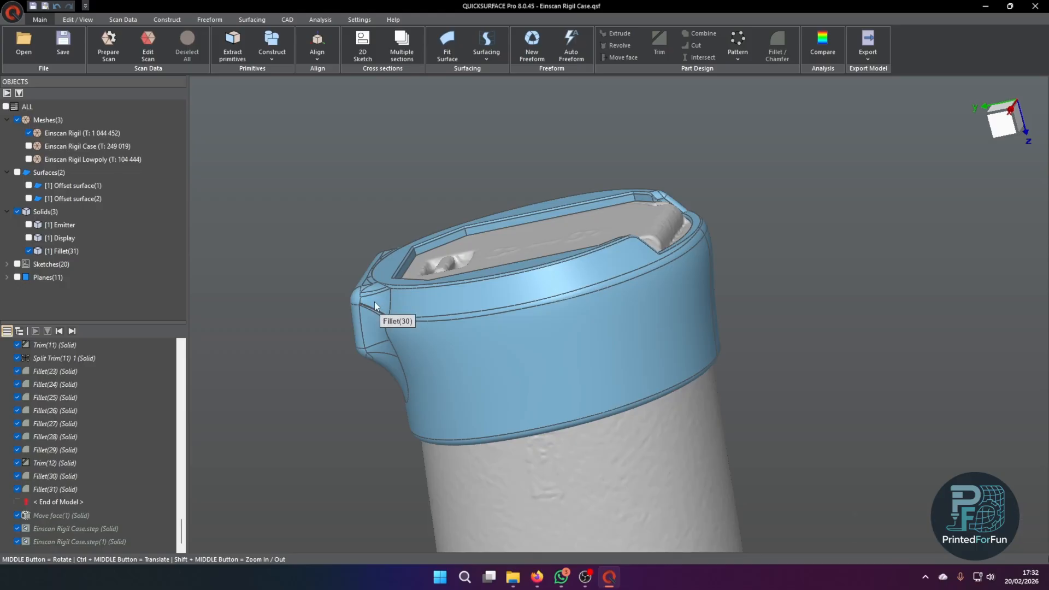
pyautogui.moveTo(347, 223); pyautogui.dragTo(365, 203, button='middle')
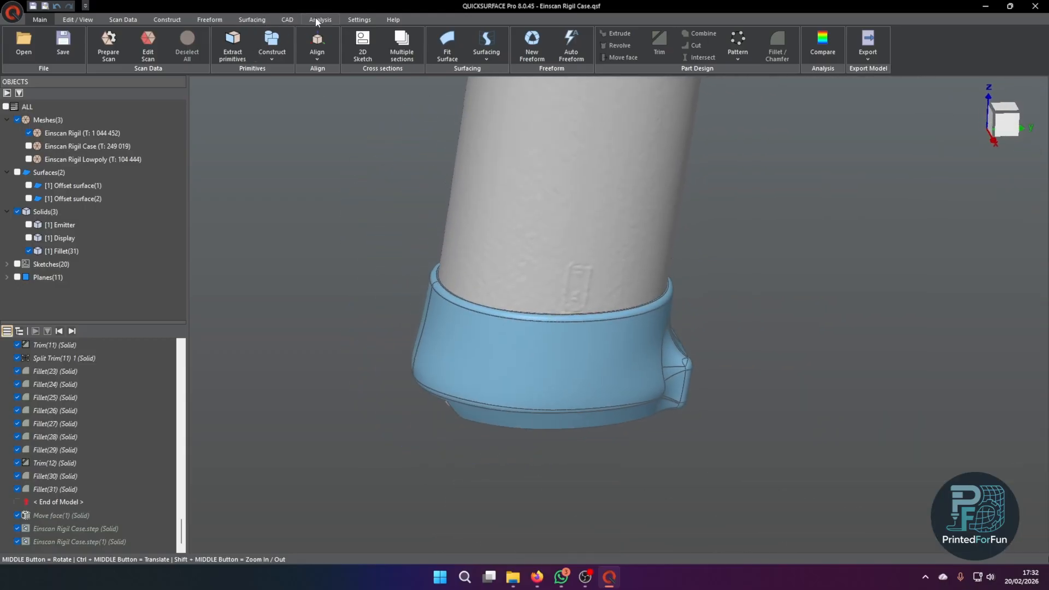
# Step: Compare the filleted collar with the scan mesh using a tolerance of 0.05 mm and examine the deviation map
pyautogui.click(316, 17)
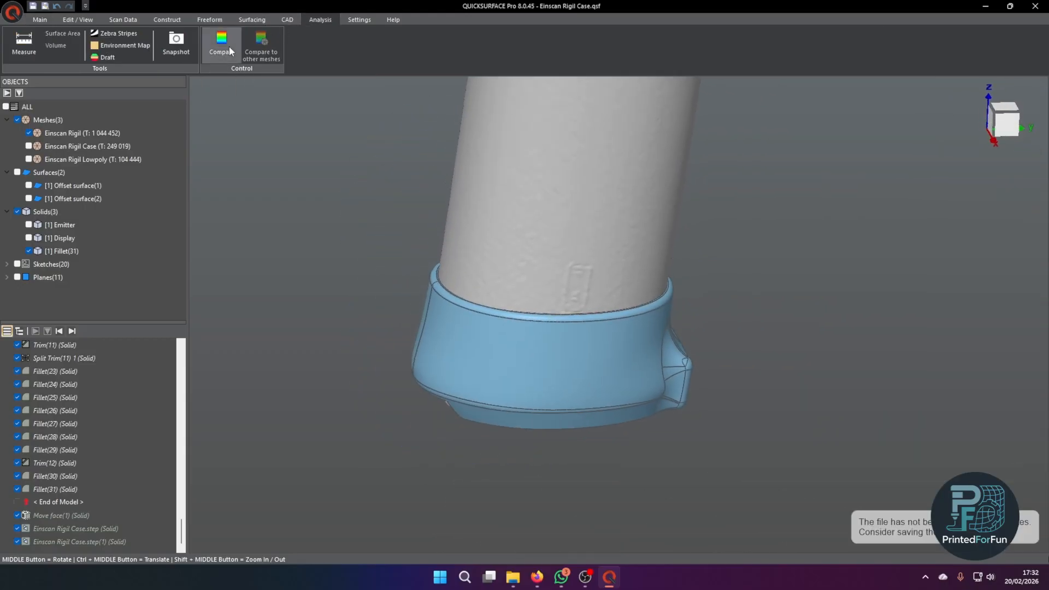
pyautogui.click(229, 46)
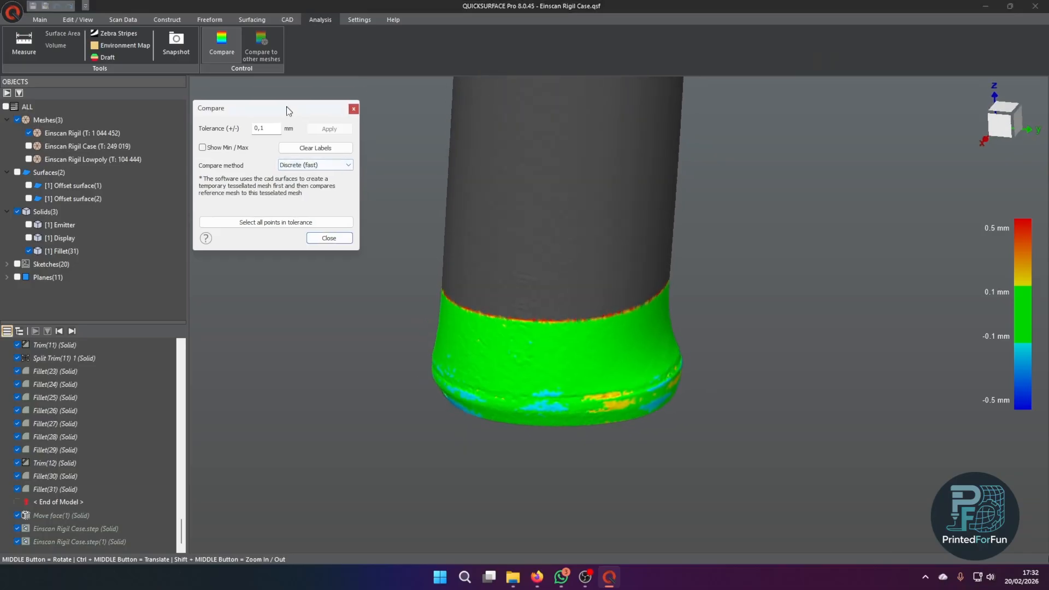
pyautogui.moveTo(292, 106); pyautogui.dragTo(320, 152)
pyautogui.click(305, 173)
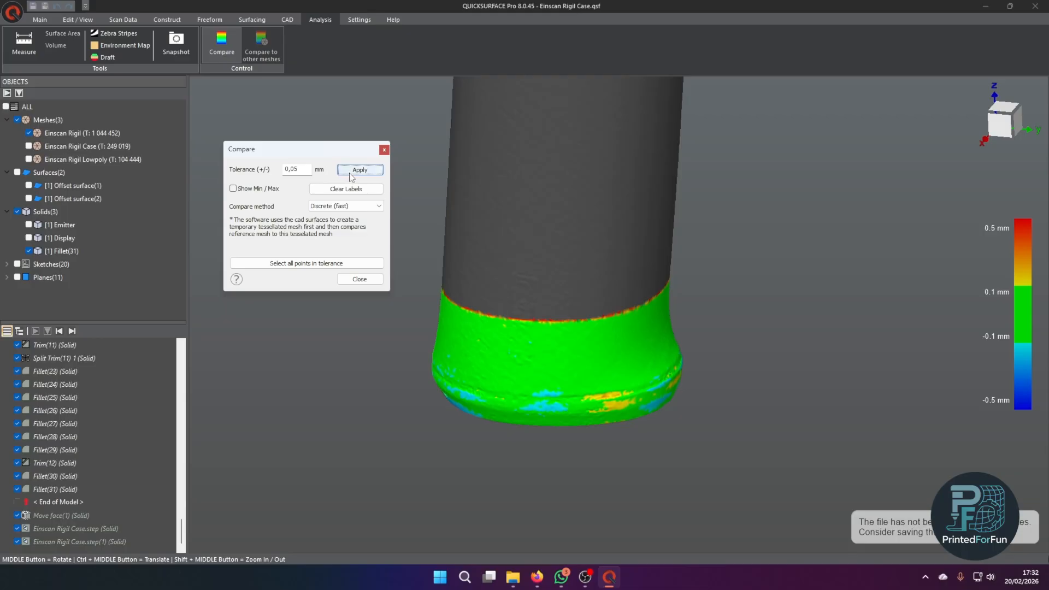
pyautogui.click(350, 176)
pyautogui.moveTo(330, 160); pyautogui.dragTo(283, 119)
pyautogui.moveTo(612, 383); pyautogui.dragTo(592, 368, button='middle')
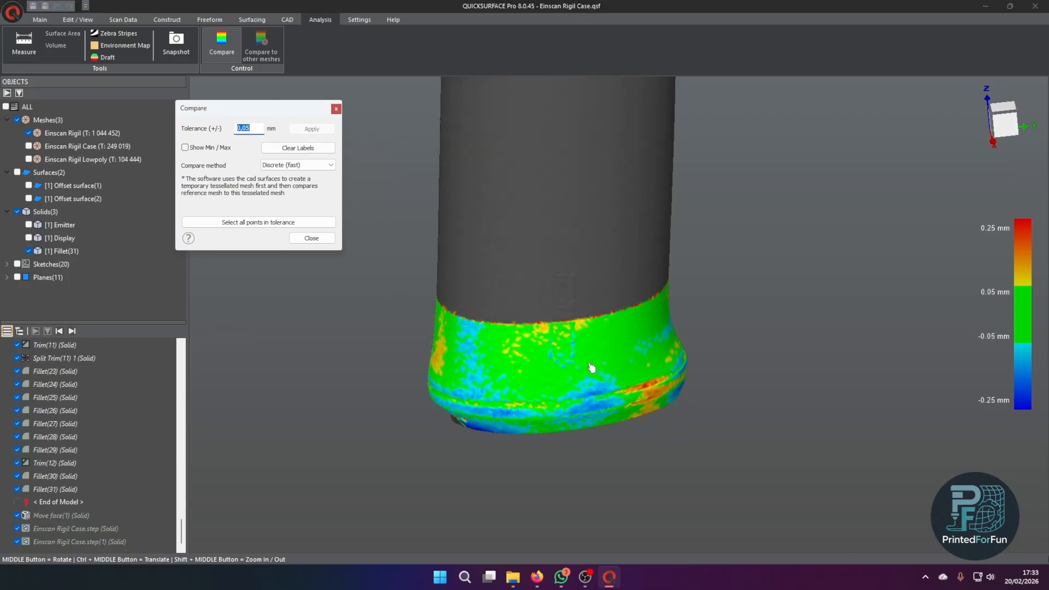
# Step: Advance the model history past Move face(1) and repeat the scan comparison, checking the collar's deviation
pyautogui.click(71, 331)
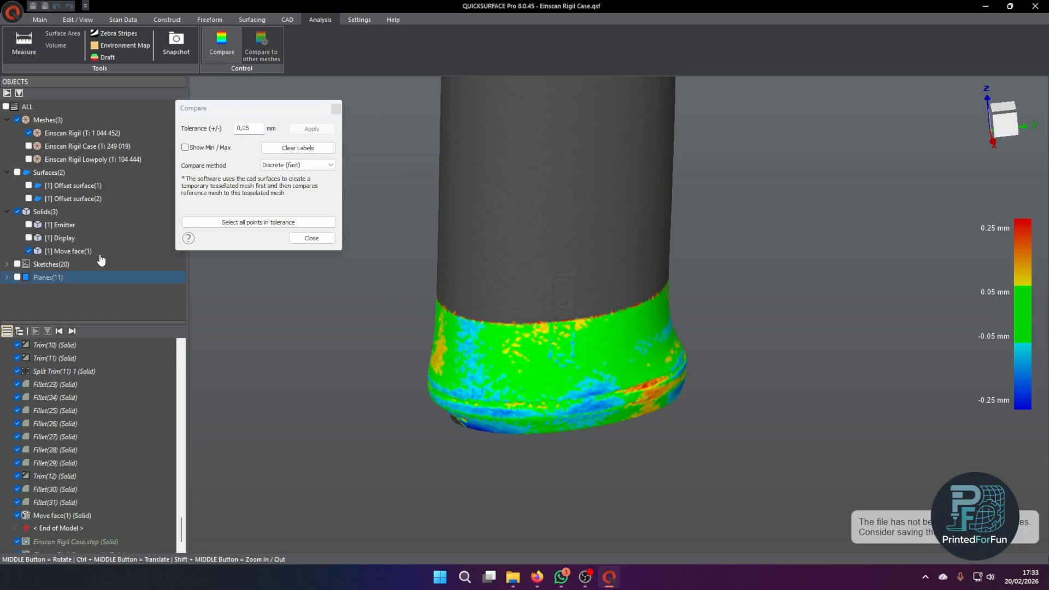
pyautogui.click(336, 110)
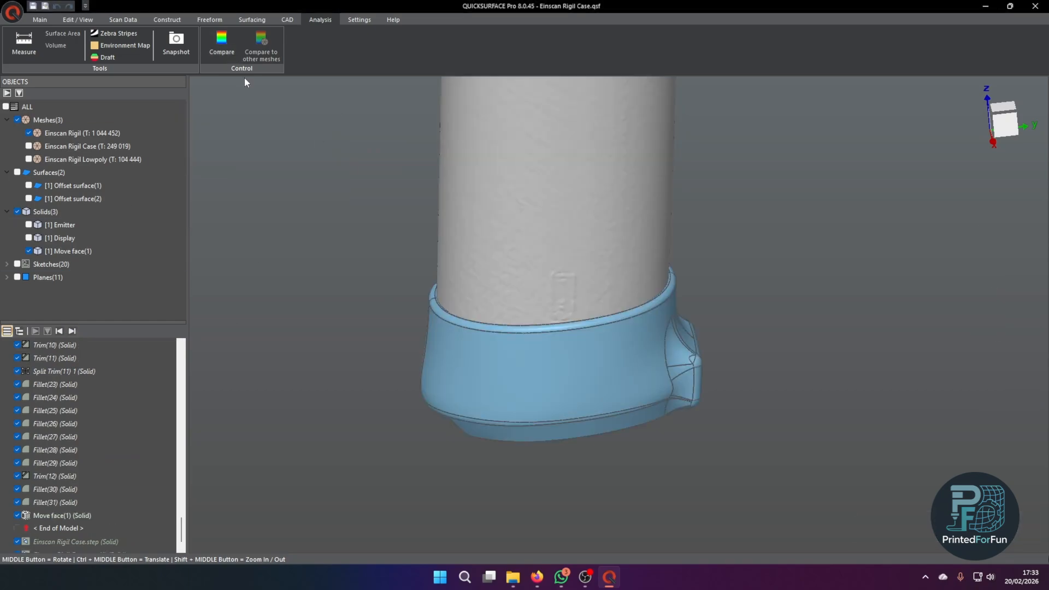
pyautogui.click(224, 47)
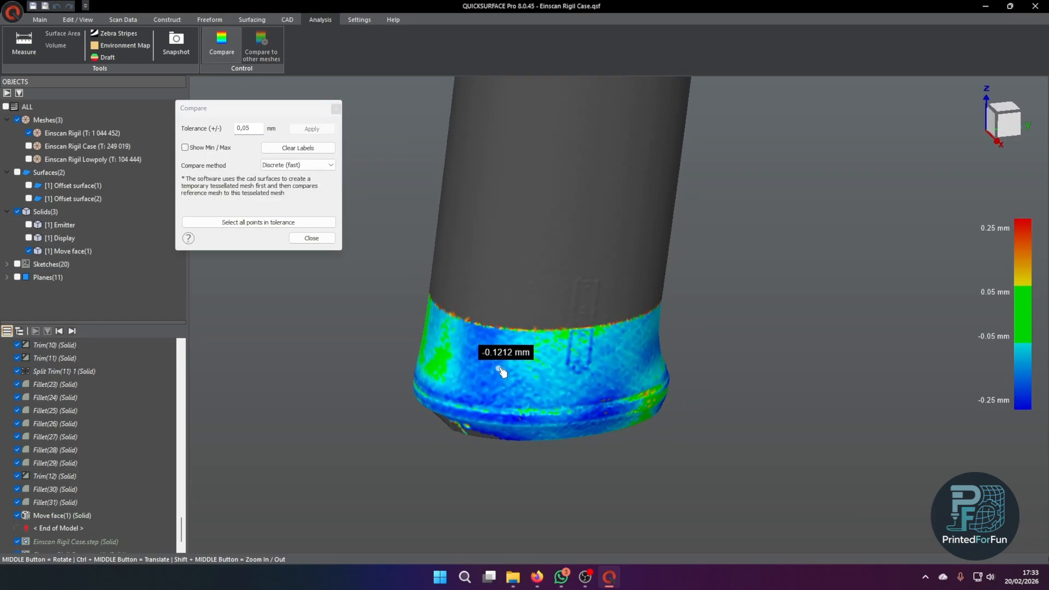
pyautogui.moveTo(503, 372); pyautogui.dragTo(585, 376, button='middle')
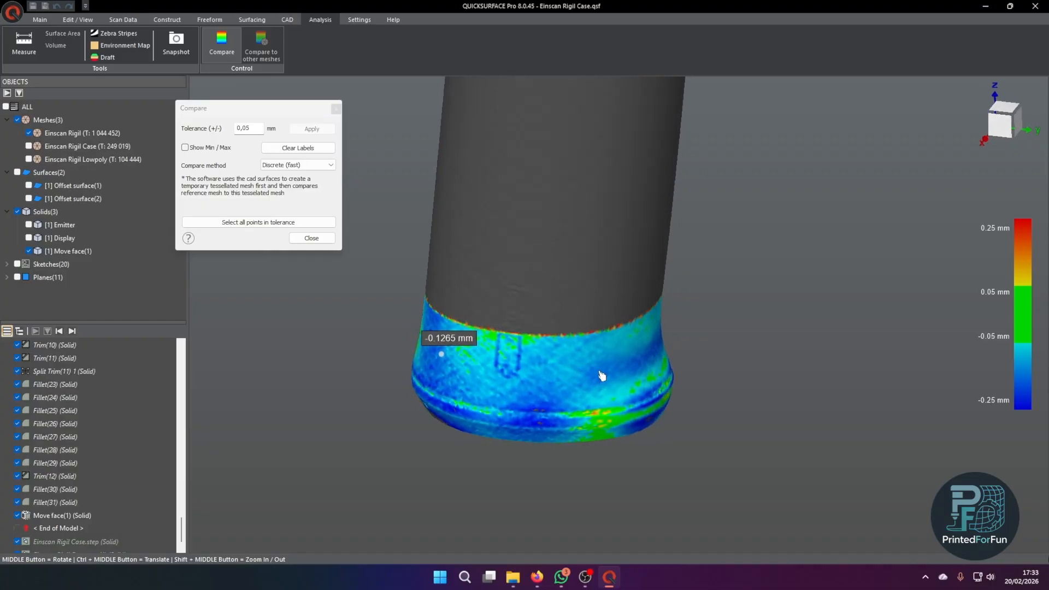
pyautogui.click(313, 239)
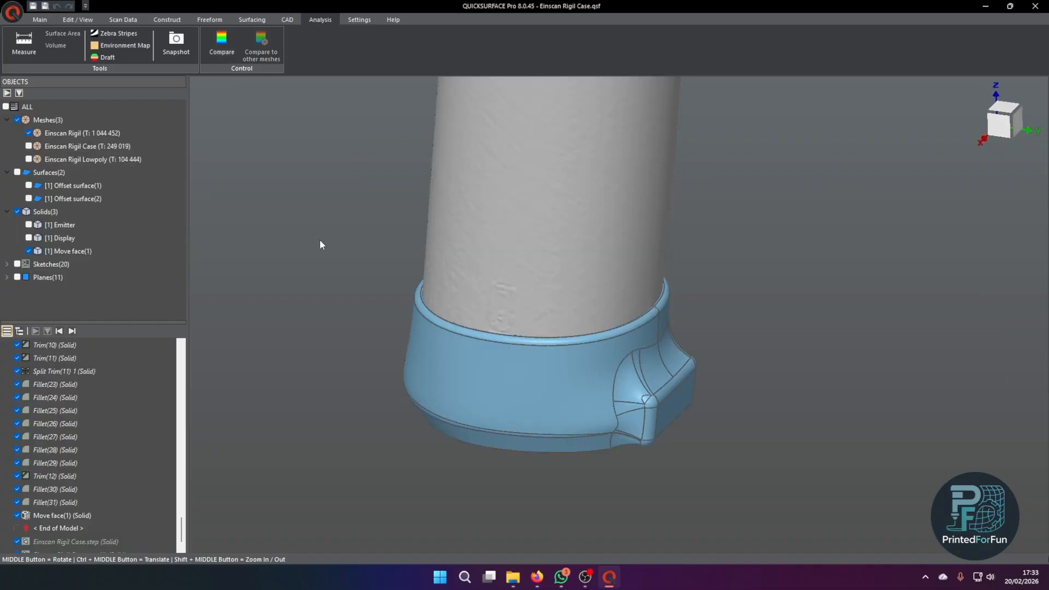
# Step: Review the offset settings of Move face(1) on the collar and close them without changes
pyautogui.click(76, 517)
pyautogui.doubleClick(76, 517)
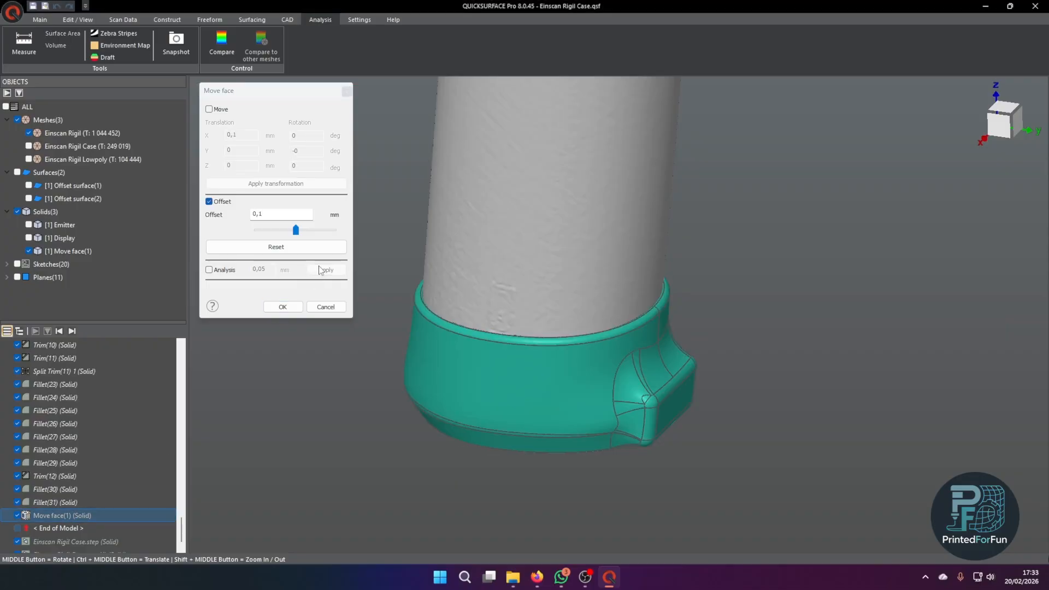
pyautogui.click(325, 305)
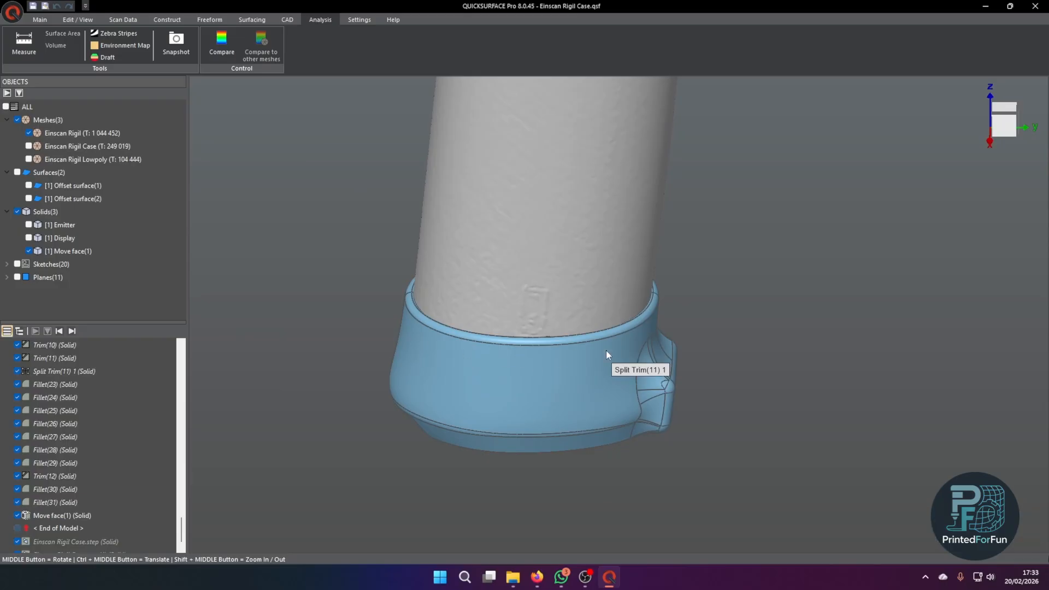
# Step: Advance the model history past both imported Einscan Rigil Case.step solids, leaving the Emitter and Display solids hidden
pyautogui.scroll(-5, 378, 393)
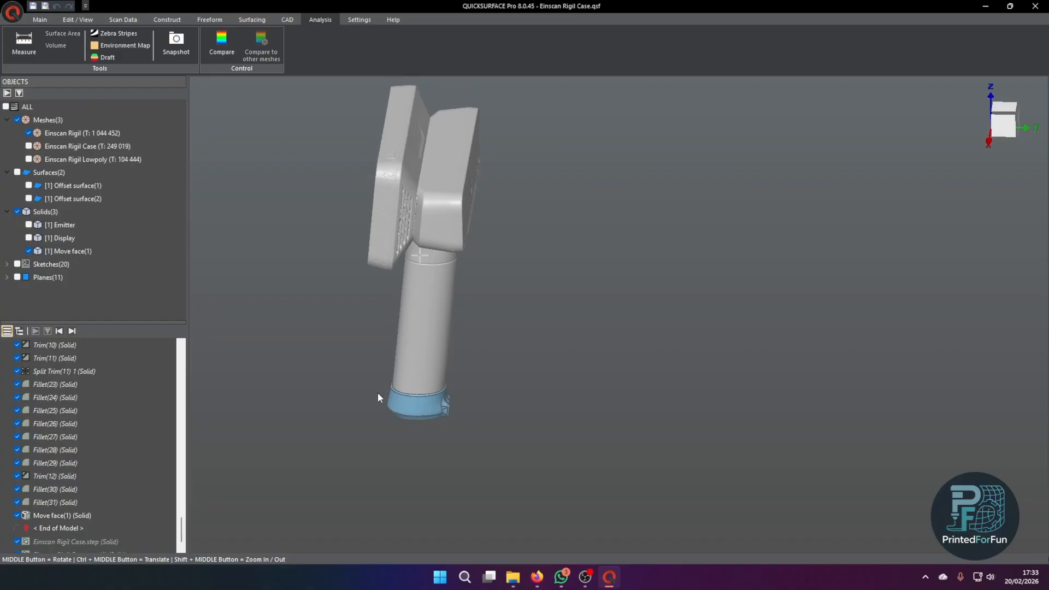
pyautogui.click(29, 227)
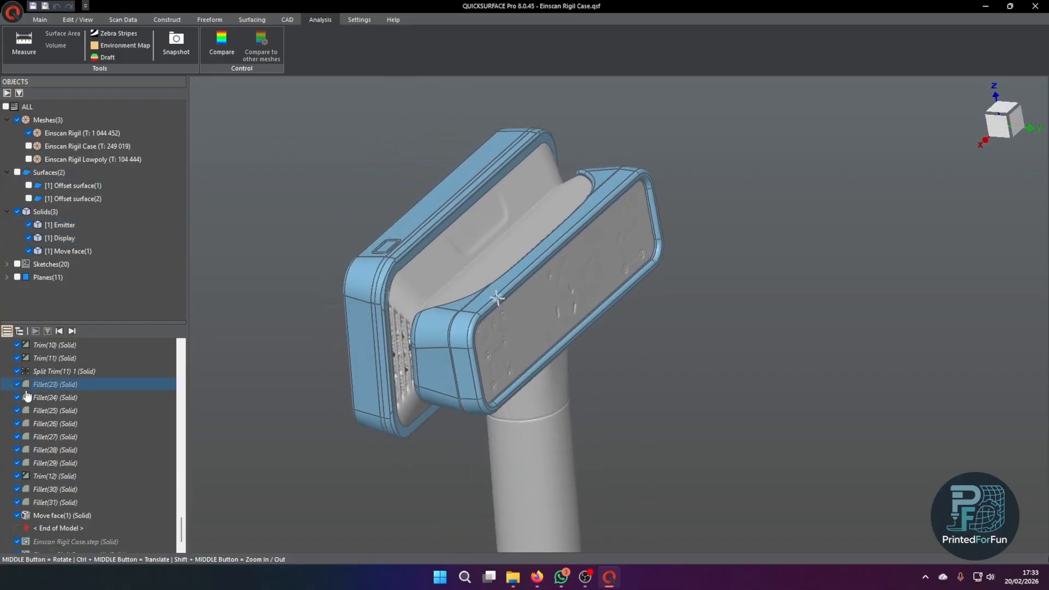
pyautogui.click(49, 383)
pyautogui.click(71, 331)
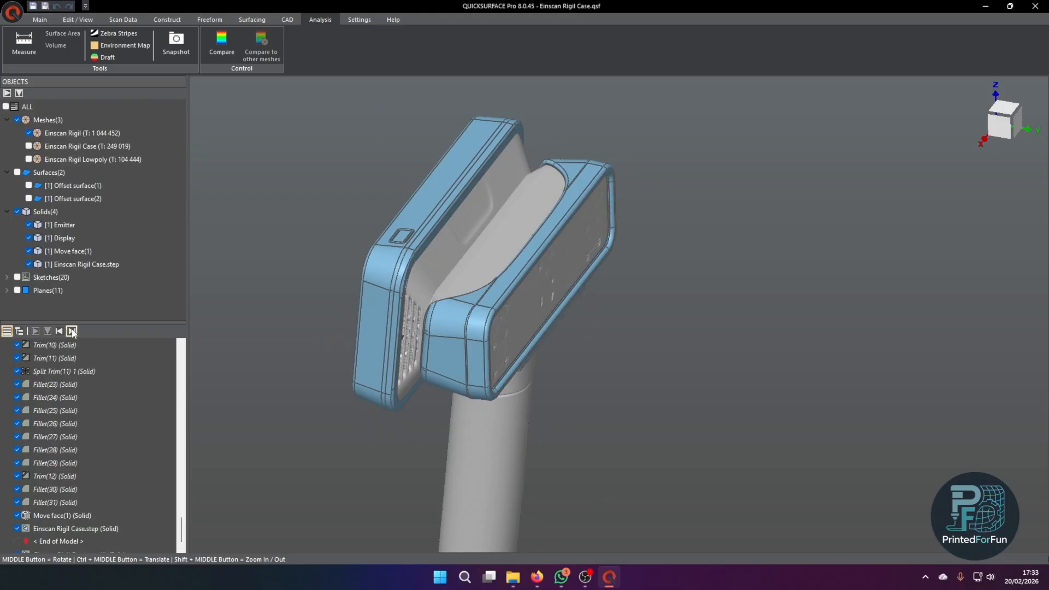
pyautogui.click(29, 238)
pyautogui.click(29, 225)
# Step: Inspect the imported case frames around the scan, including the port opening, the handle side and the vented area
pyautogui.moveTo(273, 215); pyautogui.dragTo(292, 221, button='middle')
pyautogui.scroll(10, 350, 219)
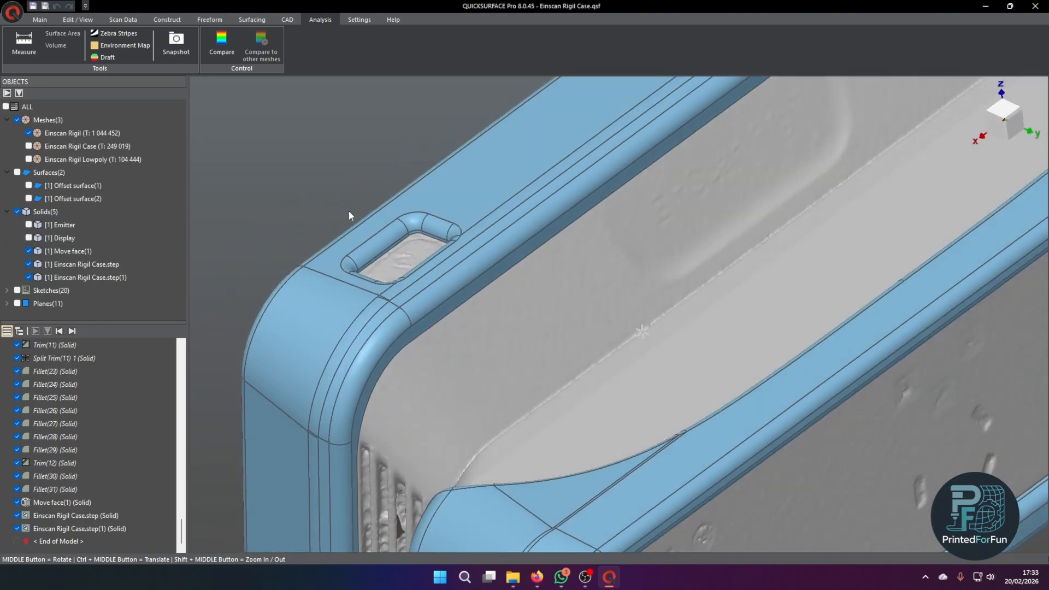
pyautogui.scroll(-3, 421, 251)
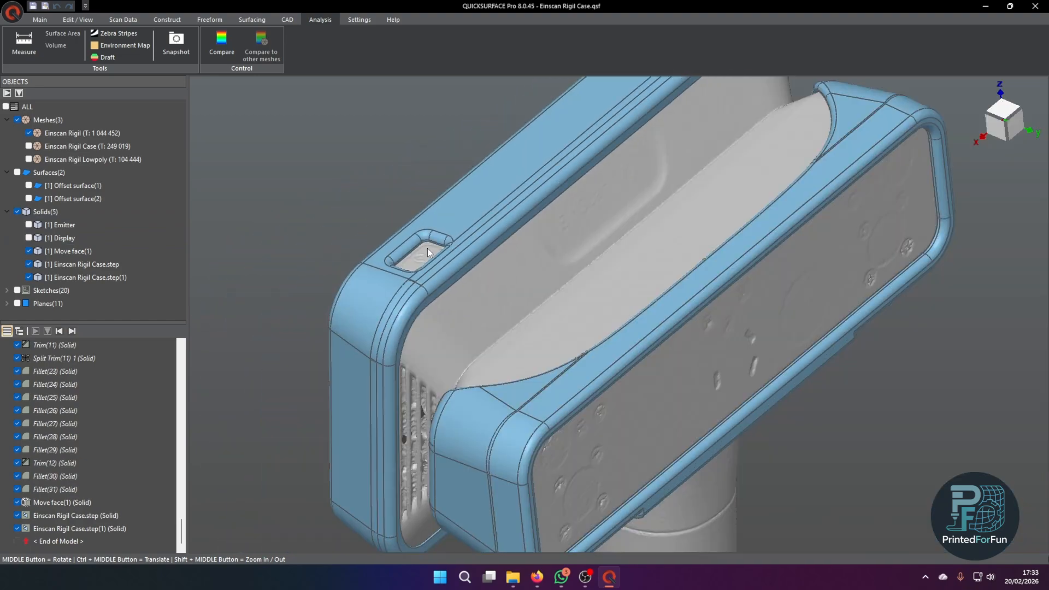
pyautogui.moveTo(422, 248); pyautogui.dragTo(667, 209, button='middle')
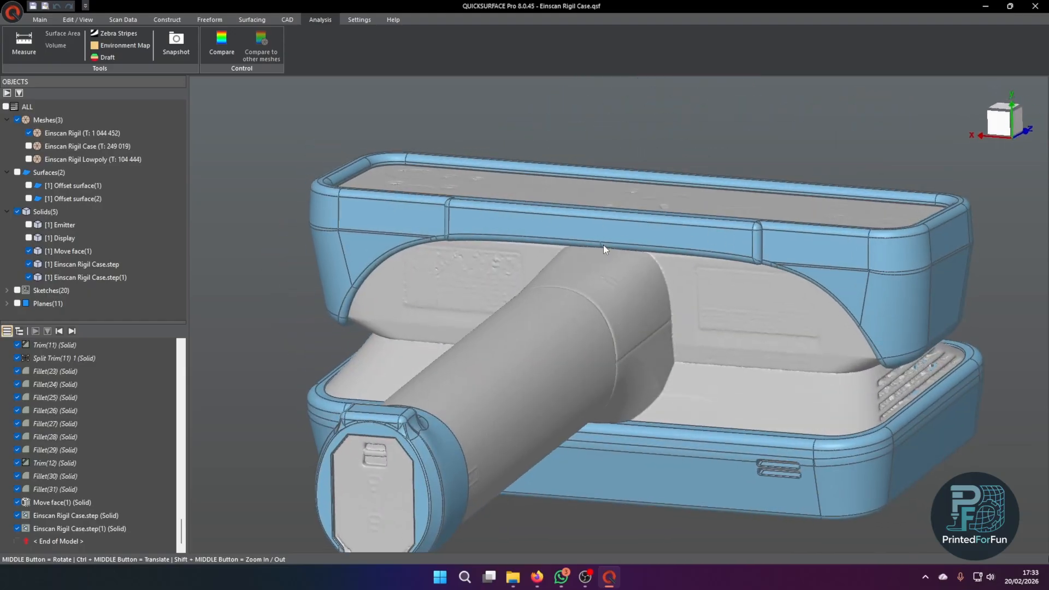
pyautogui.moveTo(778, 238); pyautogui.dragTo(710, 270, button='middle')
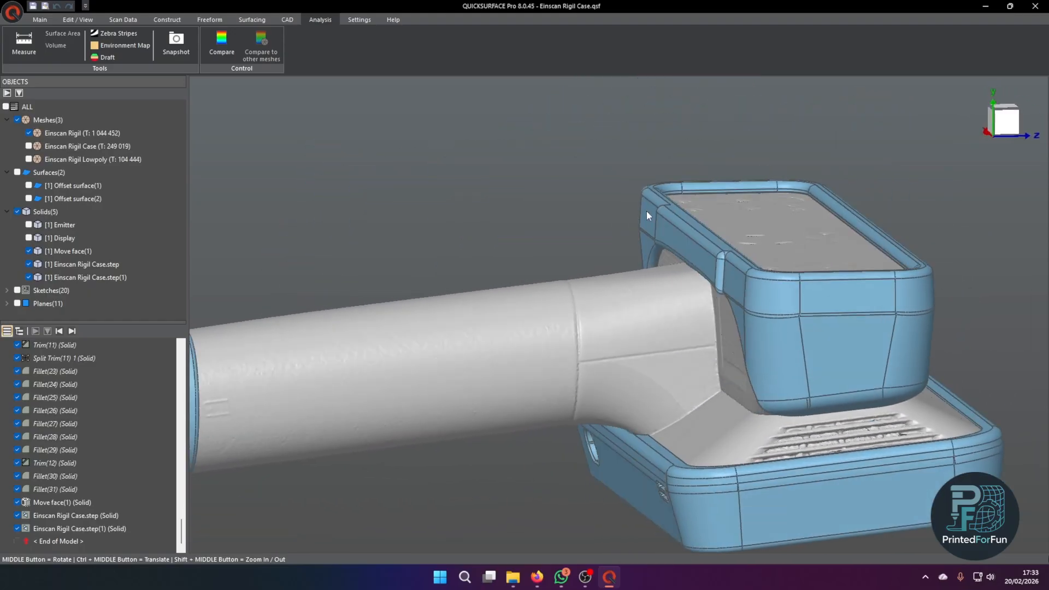
pyautogui.moveTo(641, 205); pyautogui.dragTo(668, 232, button='middle')
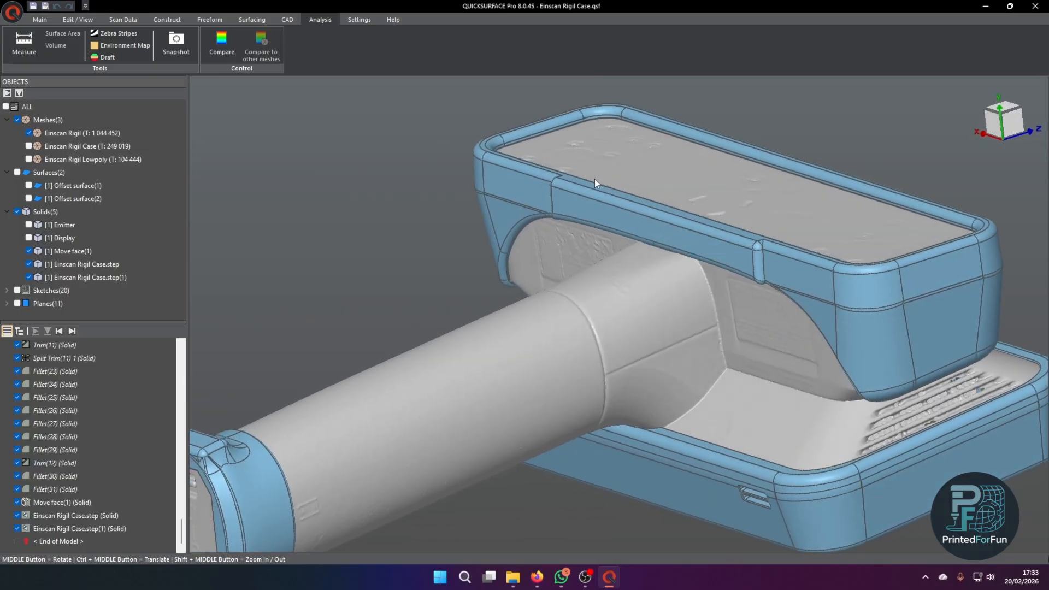
# Step: Alternate visibility between the Emitter solid and the imported STEP solids to compare the frame's long side above the handle
pyautogui.click(29, 236)
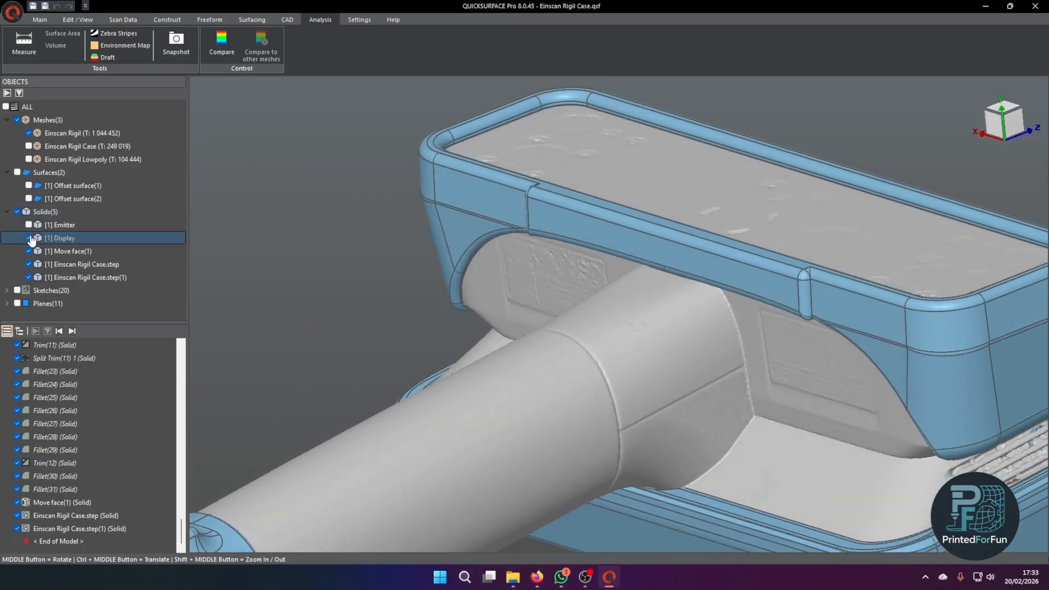
pyautogui.click(28, 224)
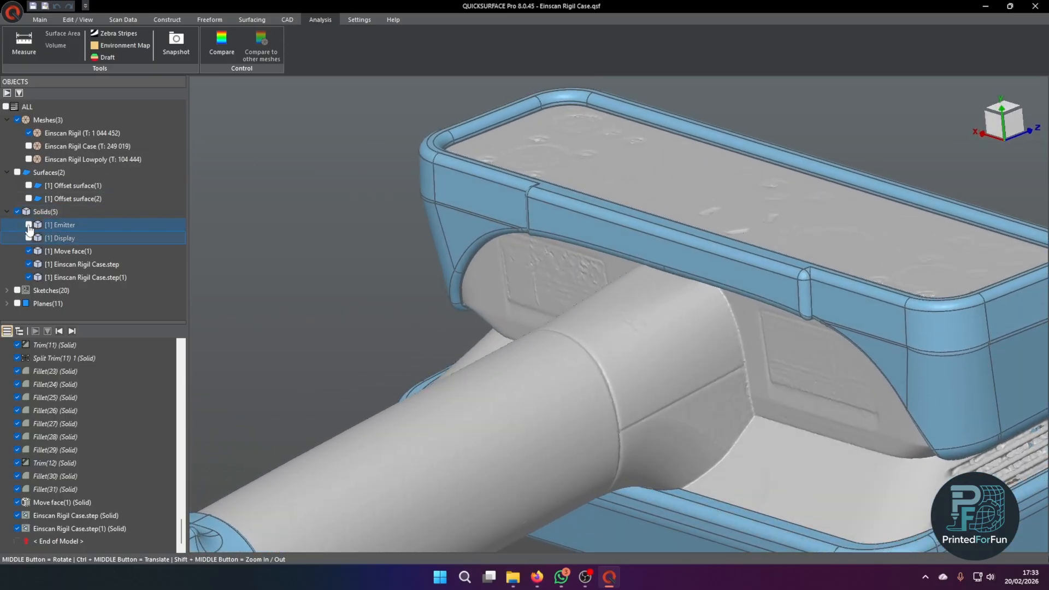
pyautogui.click(29, 277)
pyautogui.click(29, 264)
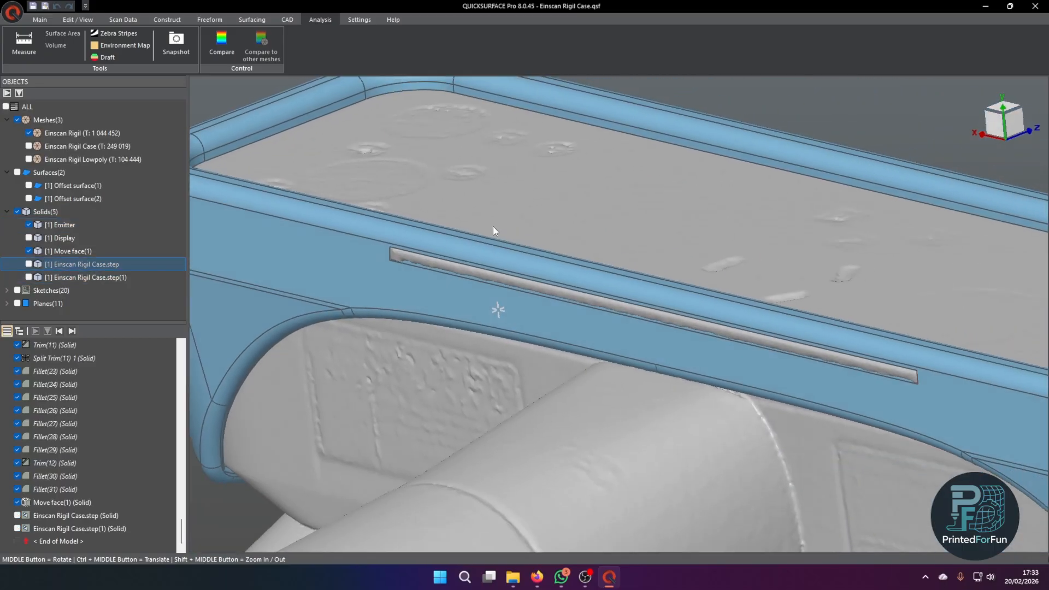
pyautogui.moveTo(493, 227); pyautogui.dragTo(657, 274, button='middle')
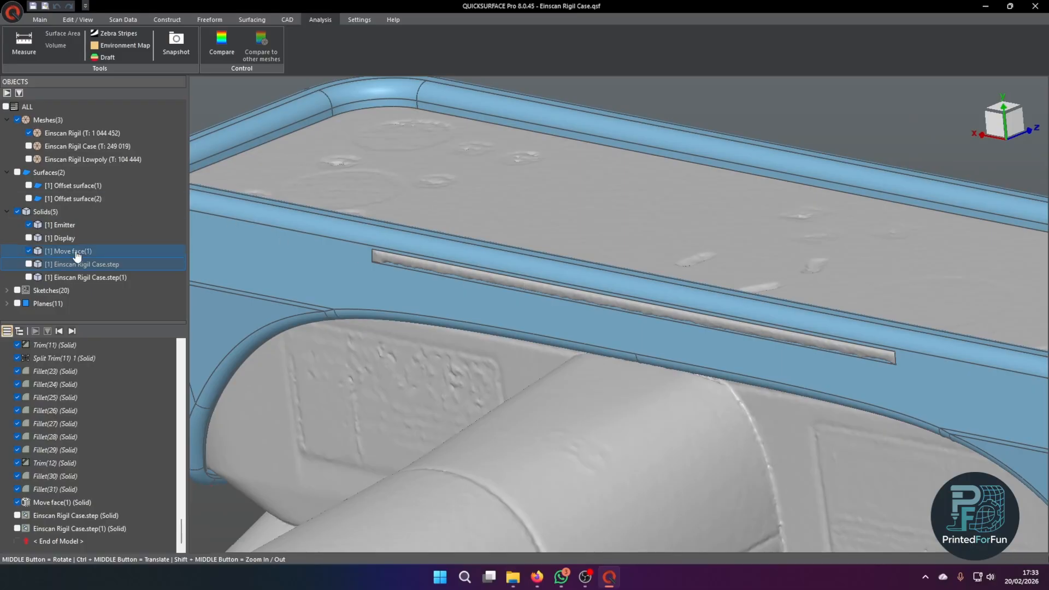
pyautogui.click(28, 264)
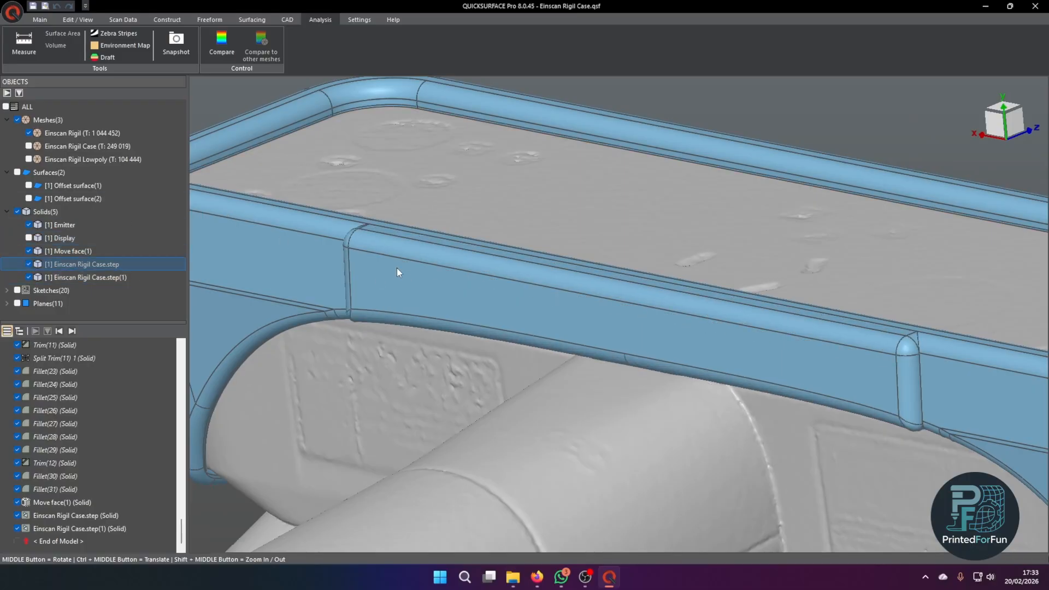
pyautogui.scroll(-5, 405, 271)
pyautogui.click(29, 224)
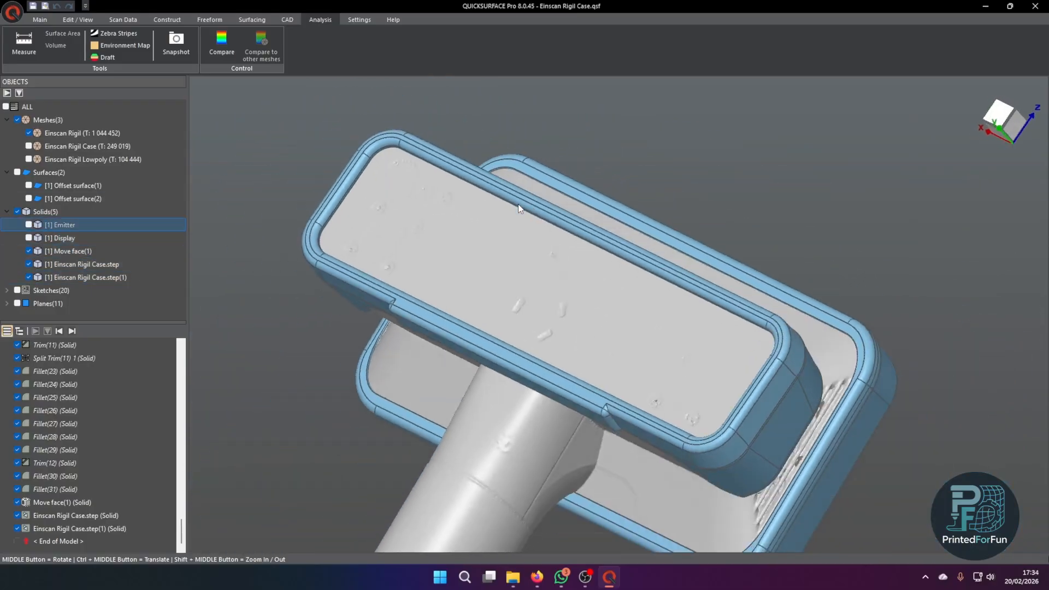
# Step: Examine the complete case on the scanner from several sides, briefly selecting the Einscan Rigil Case.step(1) solid
pyautogui.moveTo(518, 205)
pyautogui.mouseDown(button='middle')
pyautogui.moveTo(716, 256)
pyautogui.moveTo(834, 202)
pyautogui.mouseUp(button='middle')
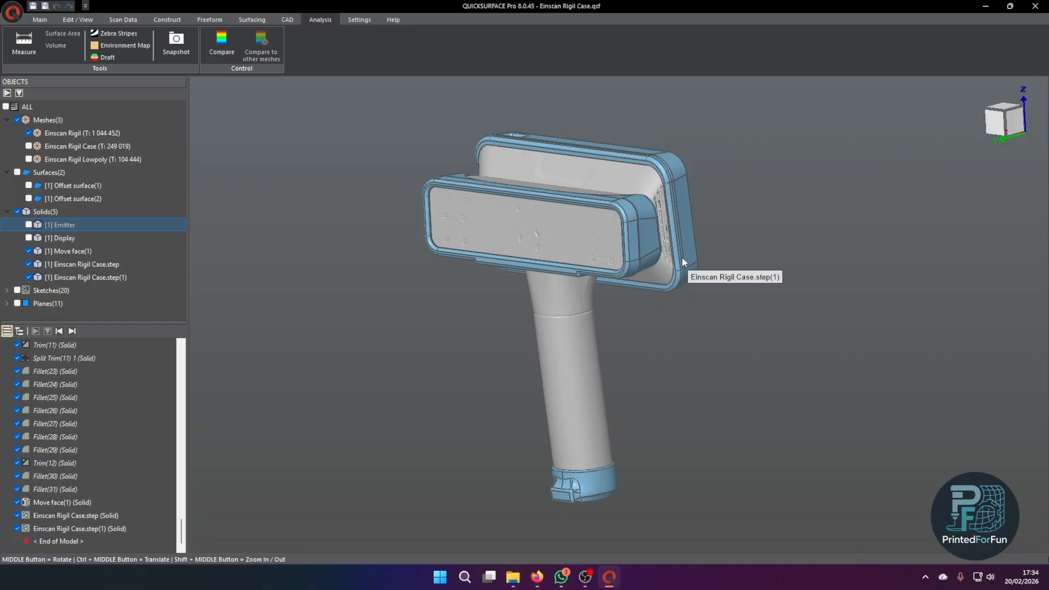
pyautogui.click(677, 205)
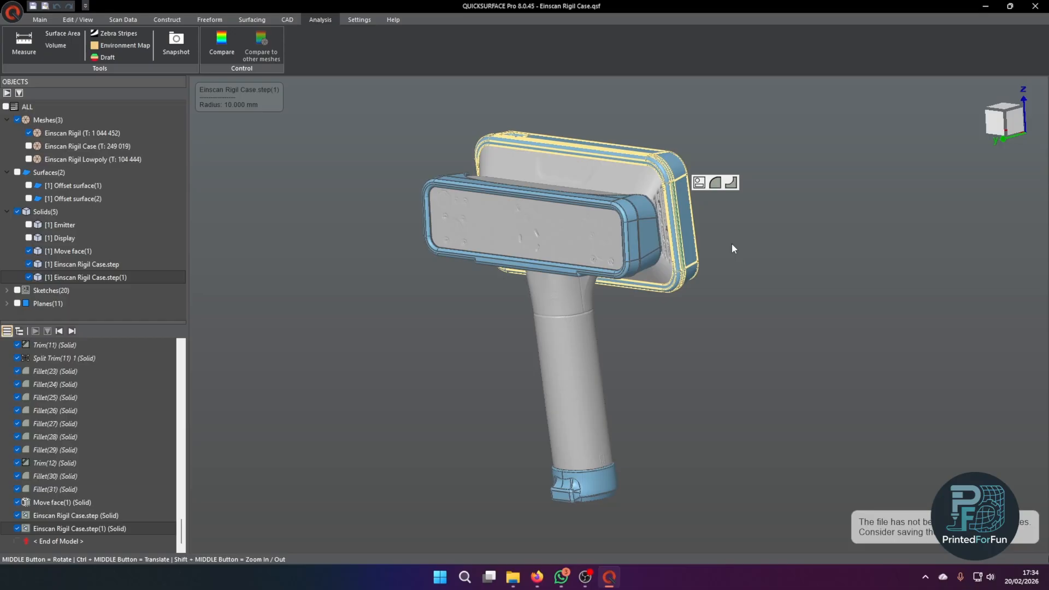
pyautogui.click(733, 246)
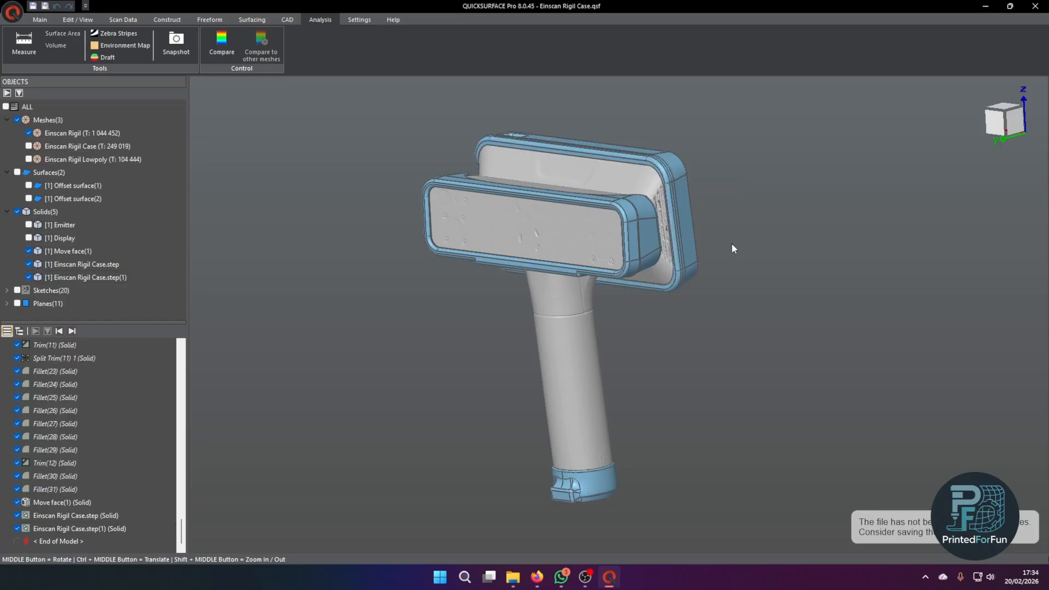